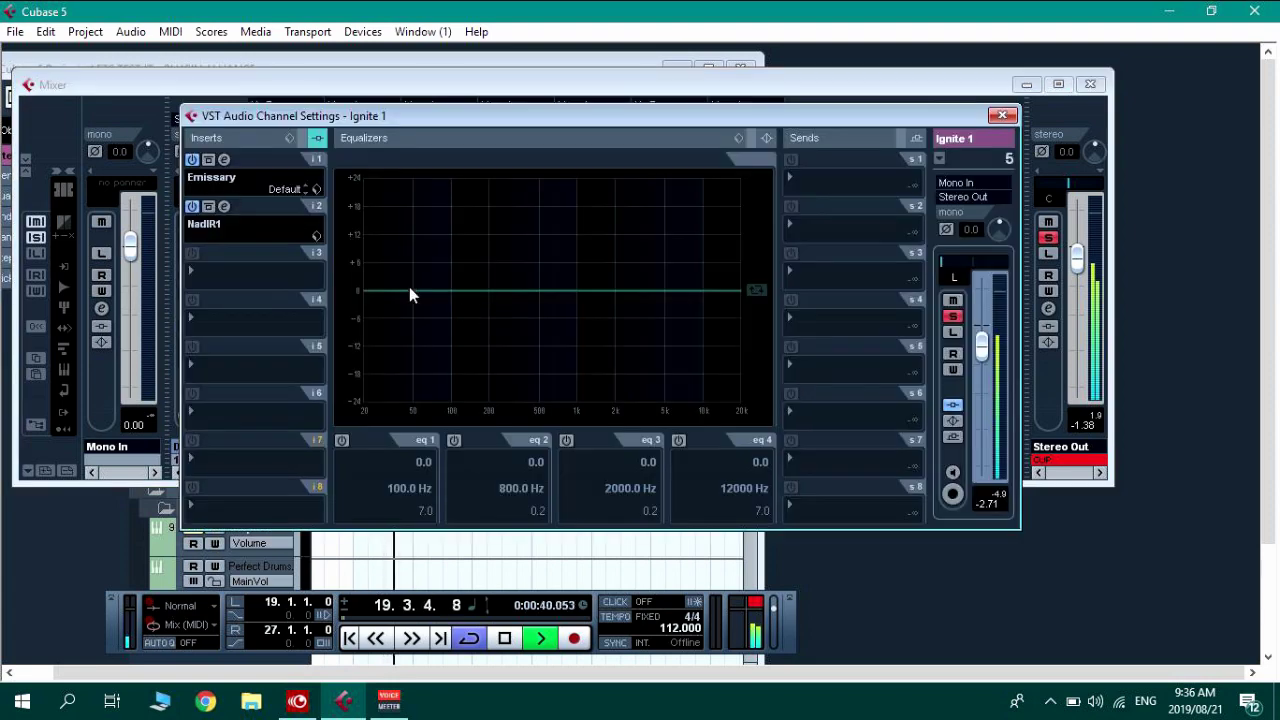
View the Emissary plugin on the Ignite 1 channel, and close it along with the channel settings.
left_click(231, 172)
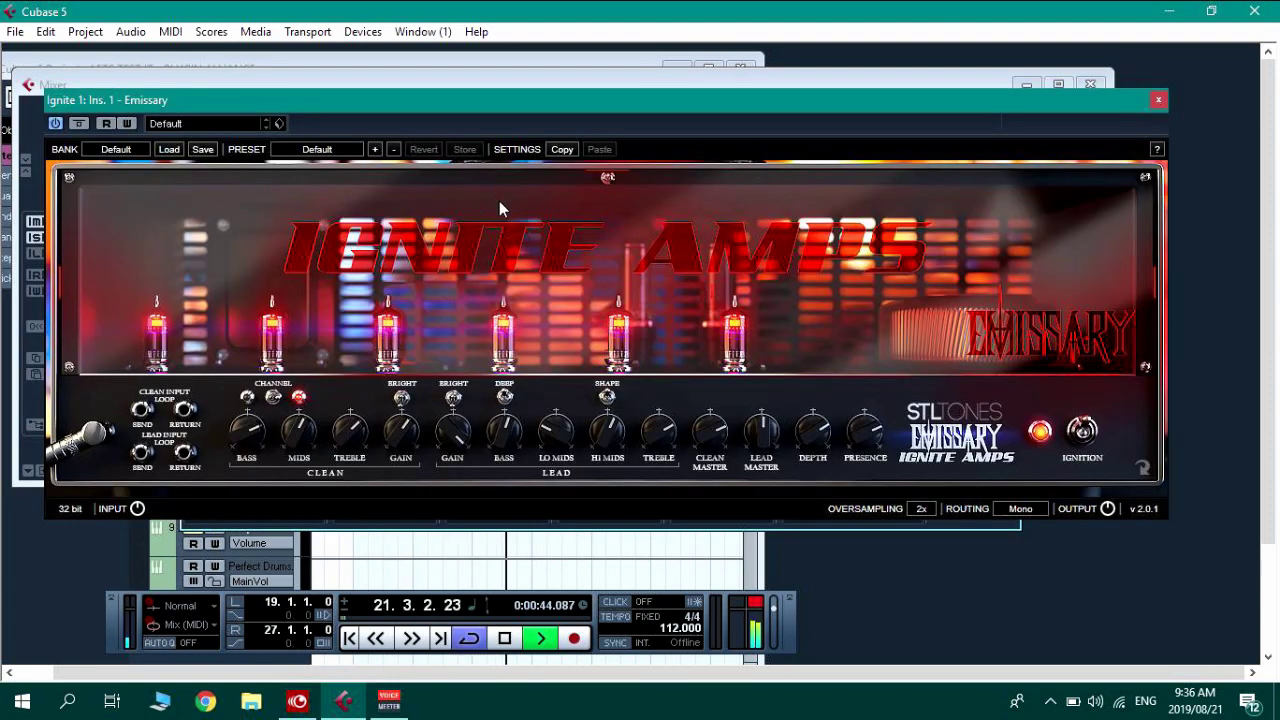
left_click(1158, 100)
left_click(988, 136)
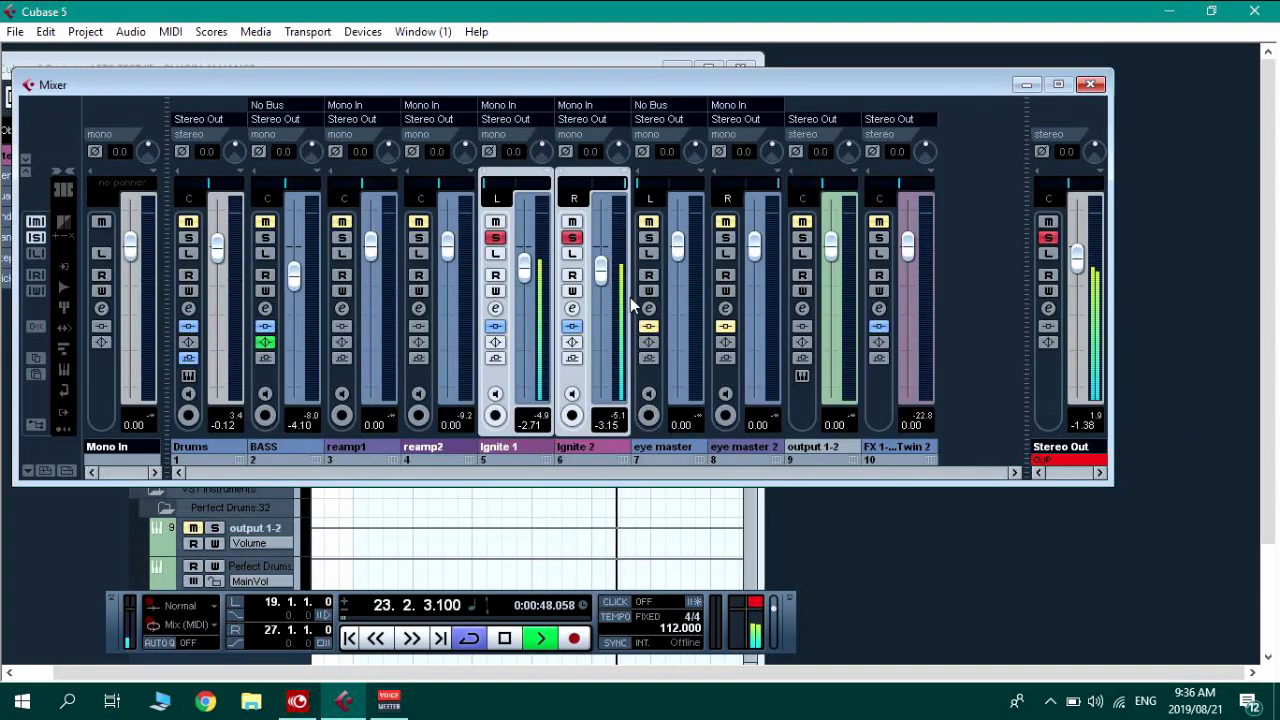
Stop playback, switch the solo from the Ignite channels to reamp1, and resume playback.
key("space")
left_click(495, 238)
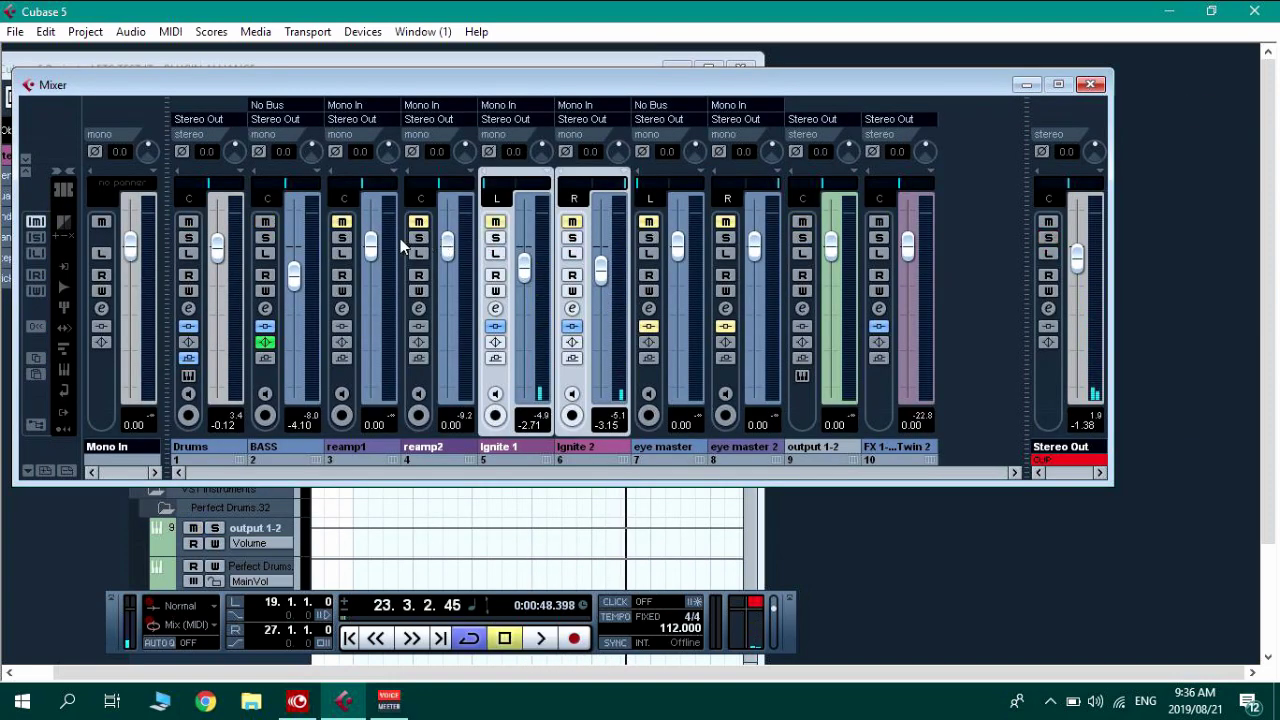
left_click(342, 237)
key("space")
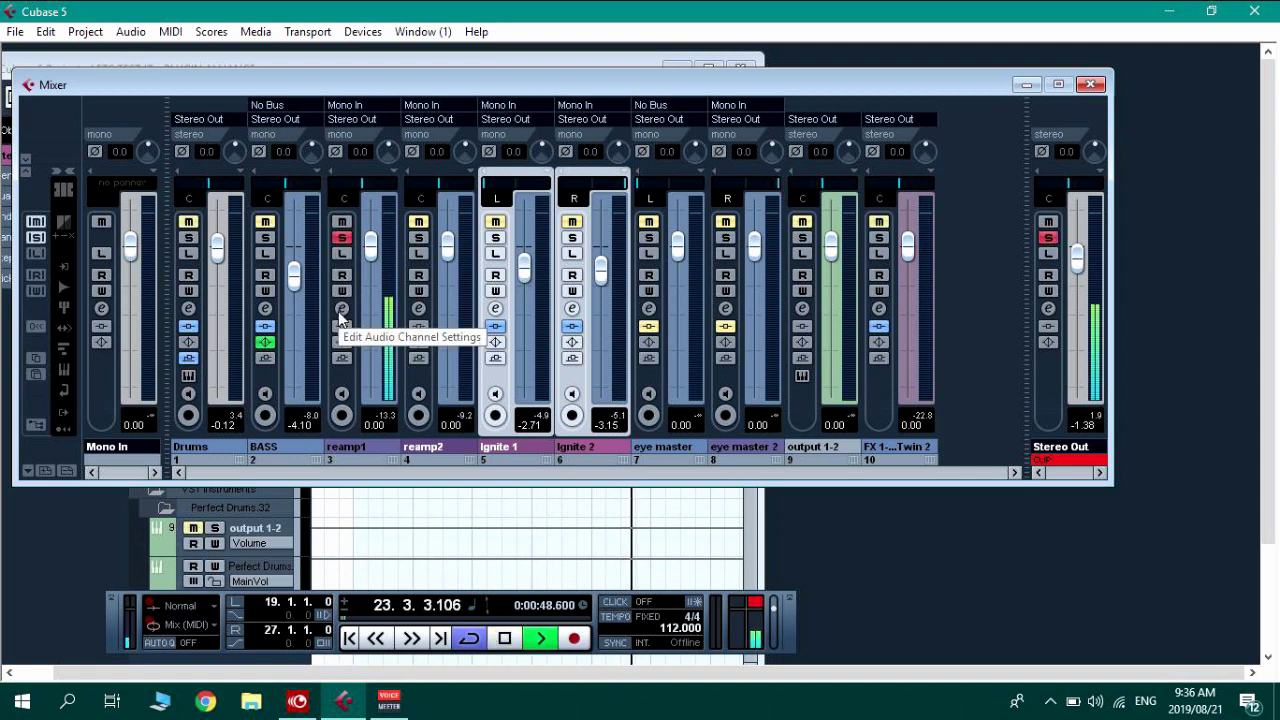
Open the channel settings for reamp1 and set its input gain to 7.0.
left_click(341, 308)
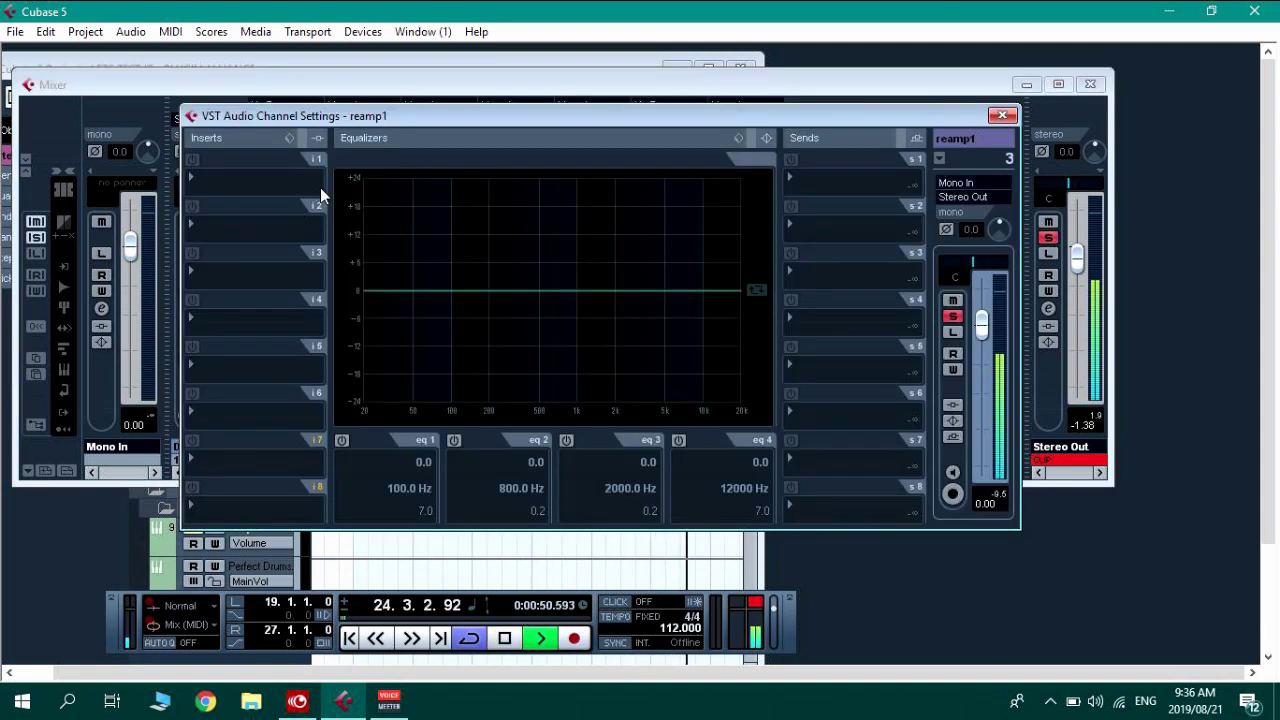
double_click(972, 229)
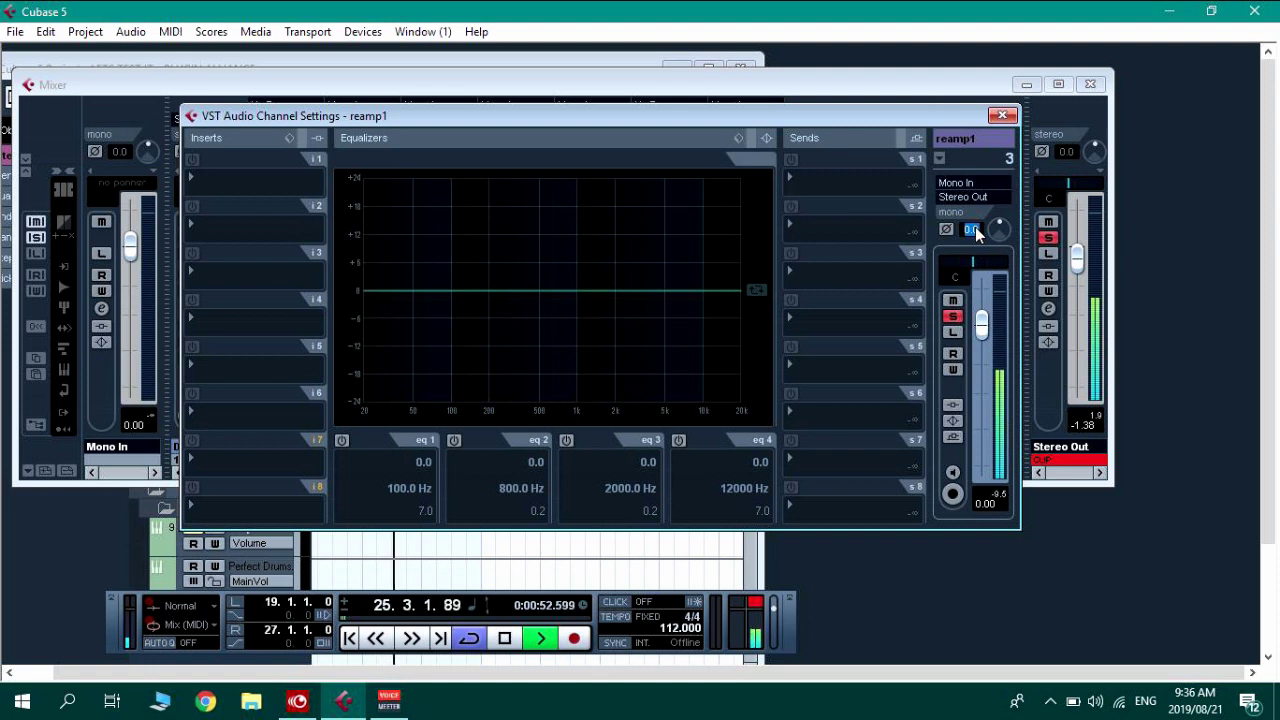
type("7")
key("Return")
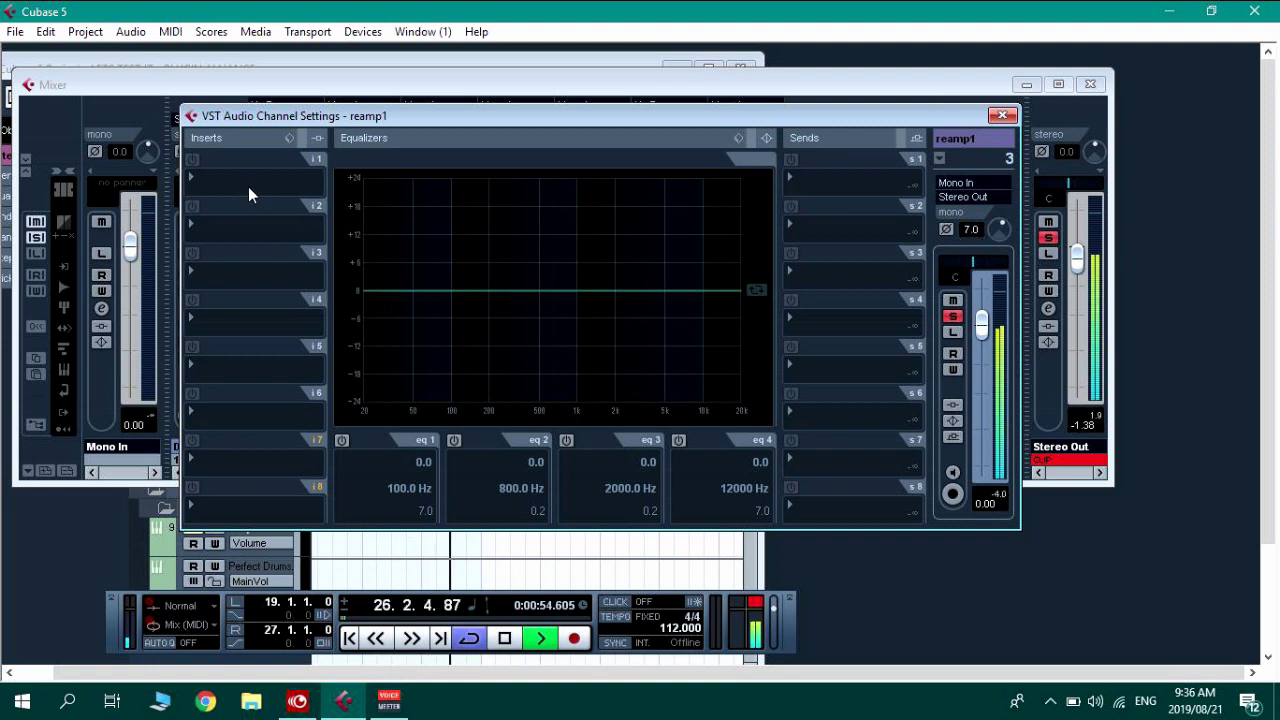
Load TH-U in the first insert slot of reamp1 and check its input level adjustment.
left_click(249, 186)
left_click(254, 169)
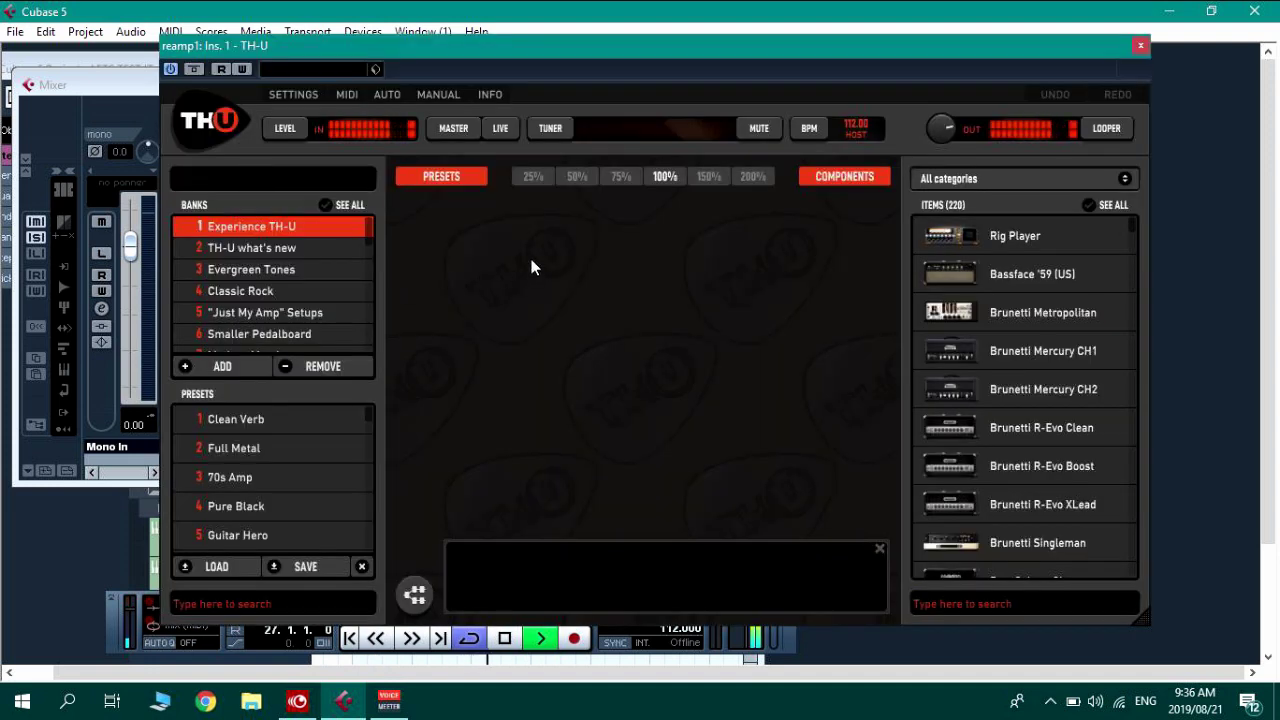
left_click(284, 128)
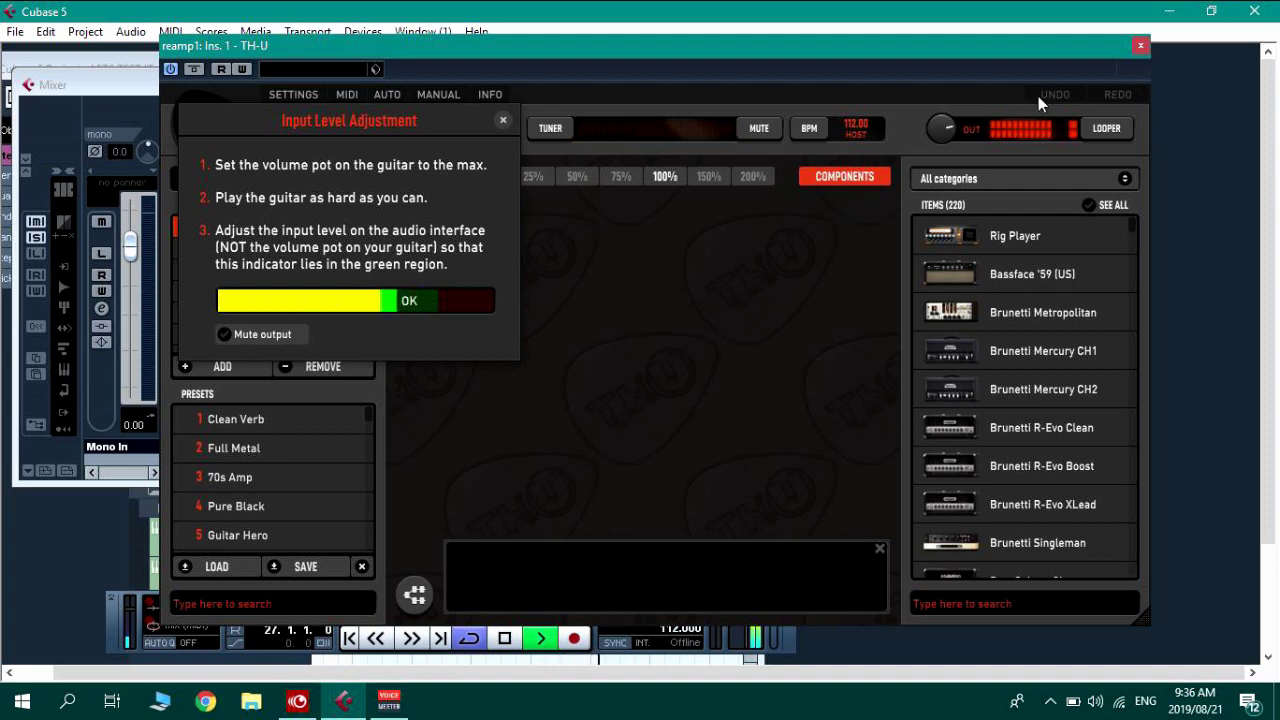
left_click(1140, 46)
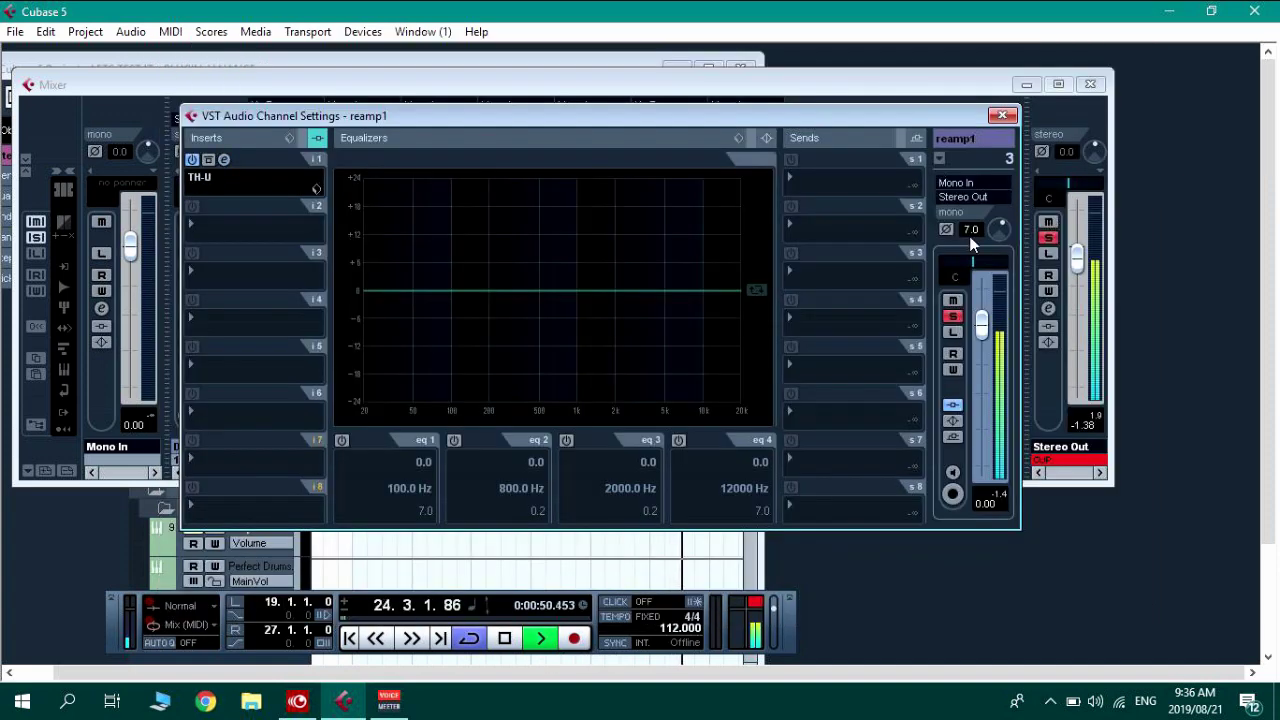
Set reamp1's input gain to 5.0 and recheck the input level adjustment in TH-U.
double_click(971, 229)
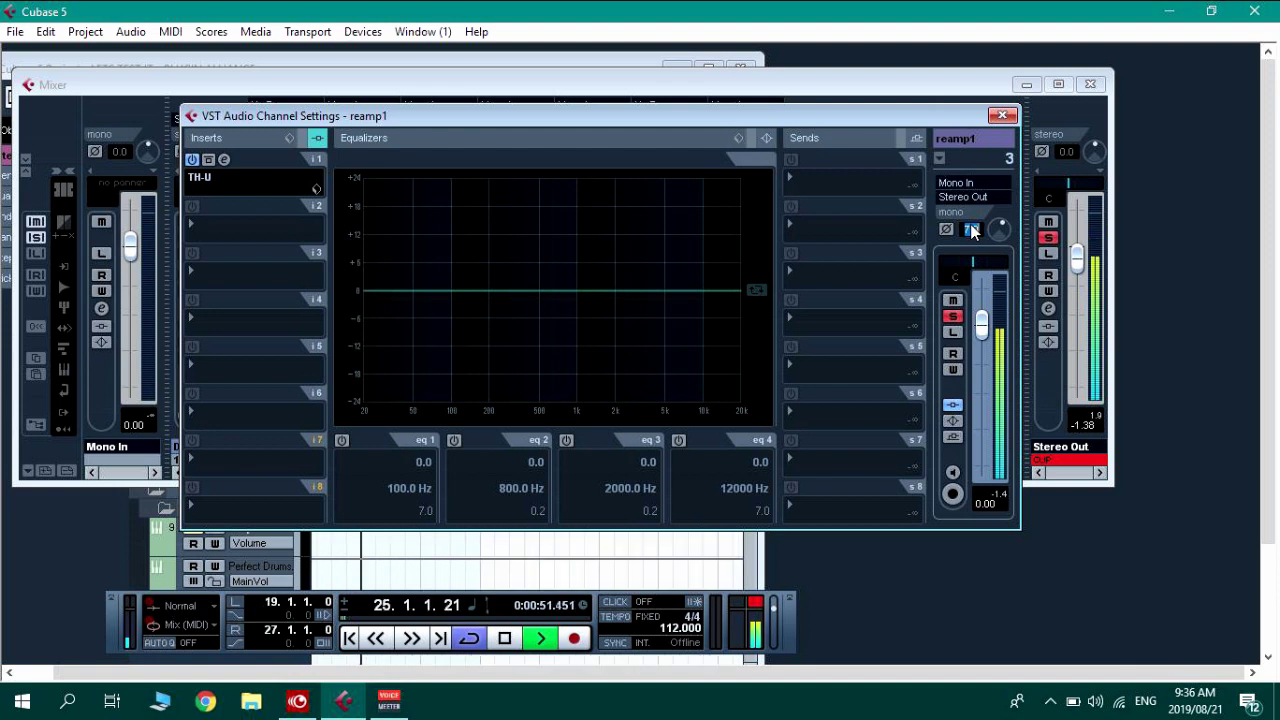
type("5")
key("Return")
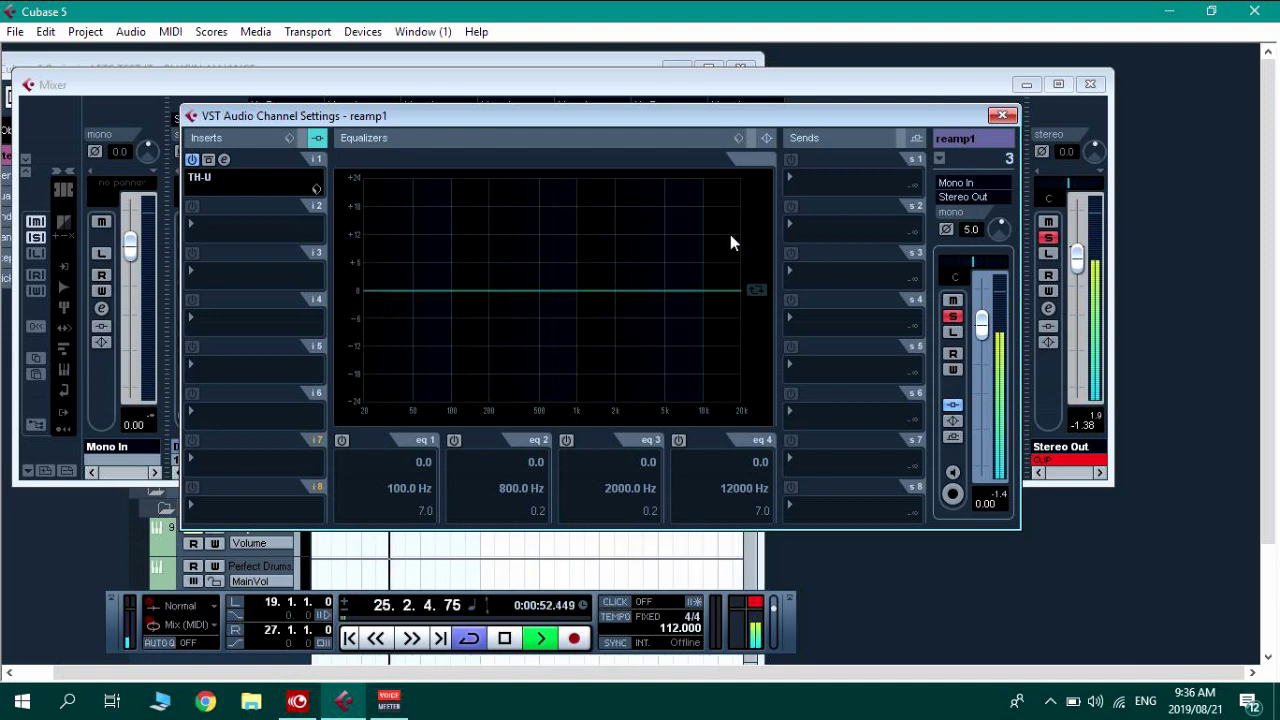
left_click(222, 159)
left_click(292, 137)
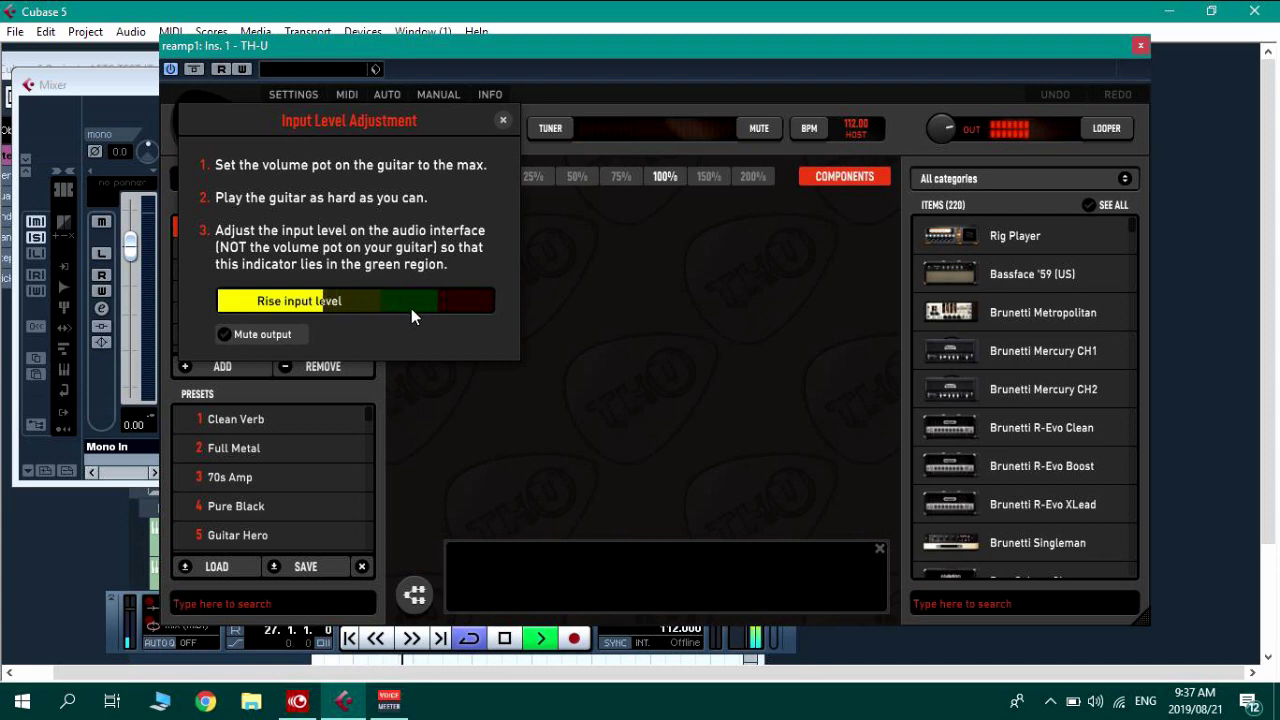
left_click(504, 121)
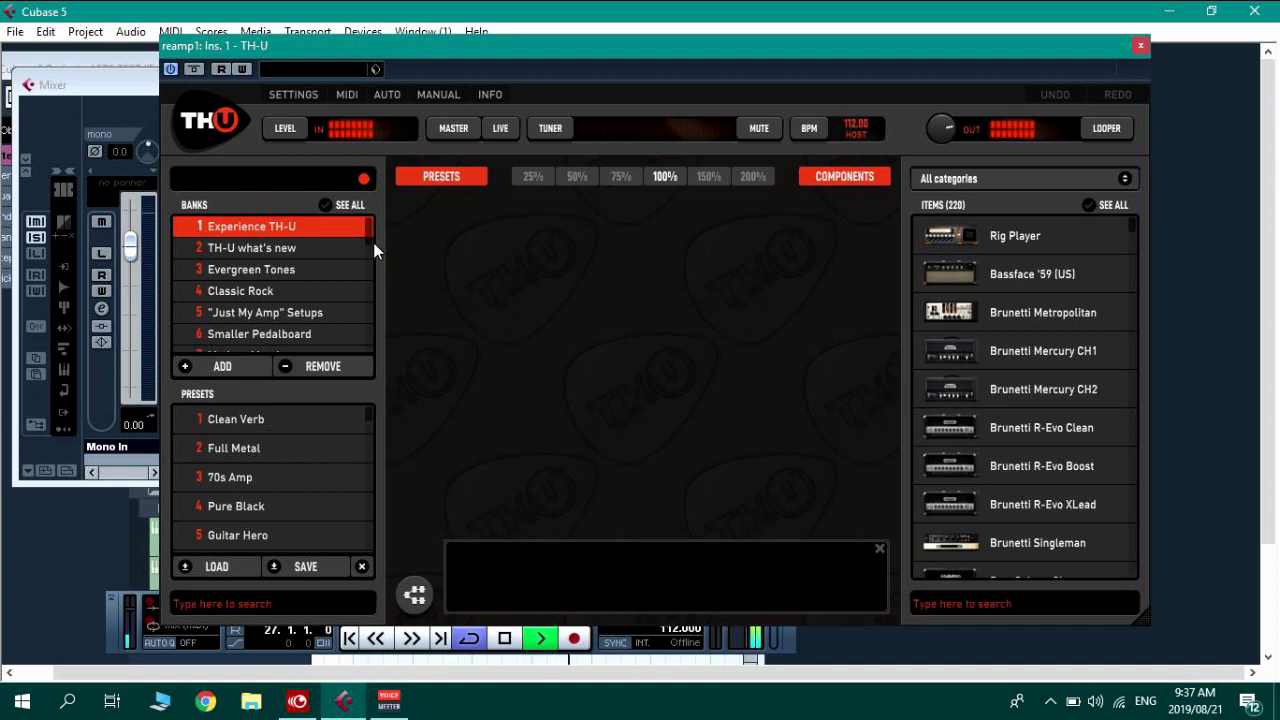
Load the TEMPLATE preset from the GUNSTON bank, discarding unsaved changes.
left_click_drag(373, 242, 380, 338)
left_click(295, 338)
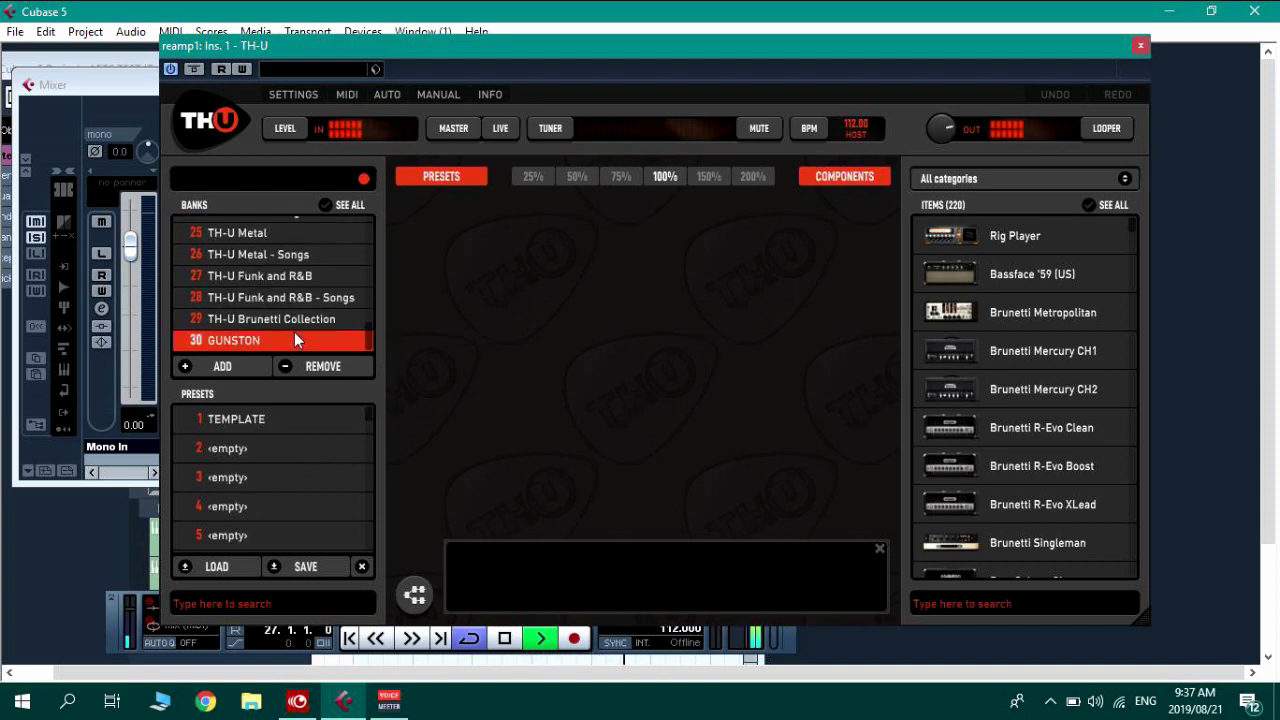
left_click(241, 421)
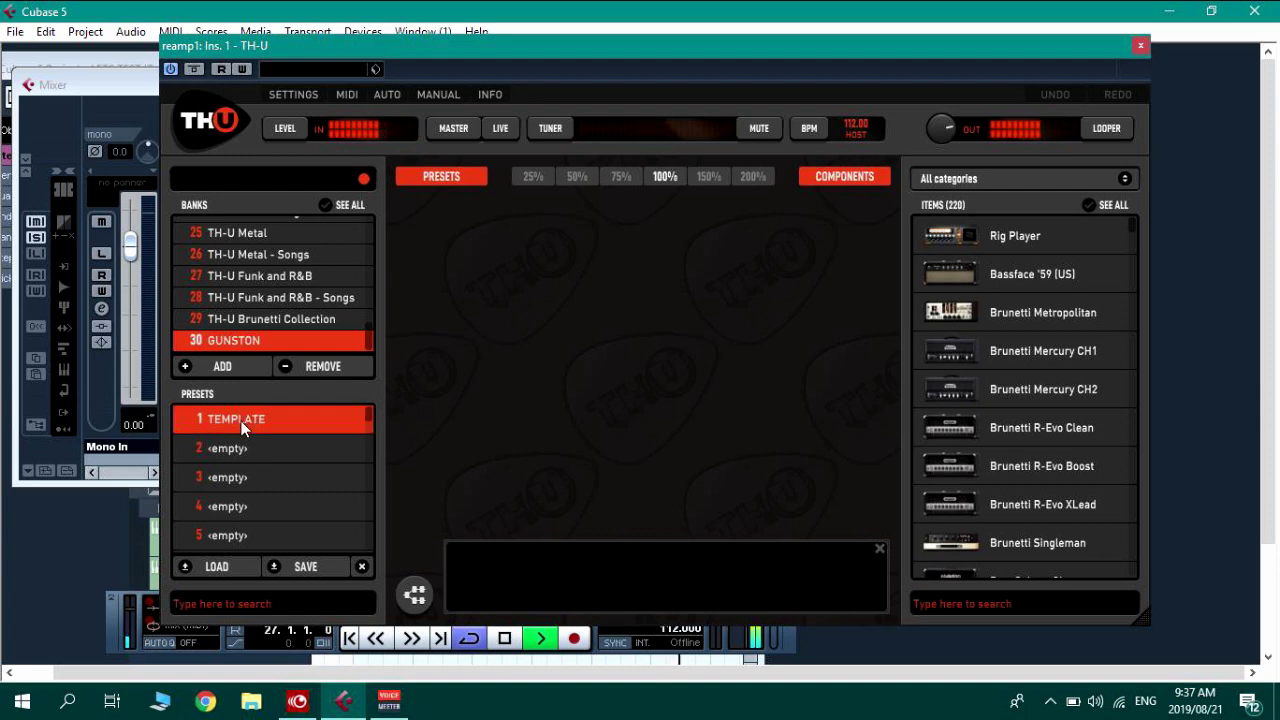
left_click(241, 421)
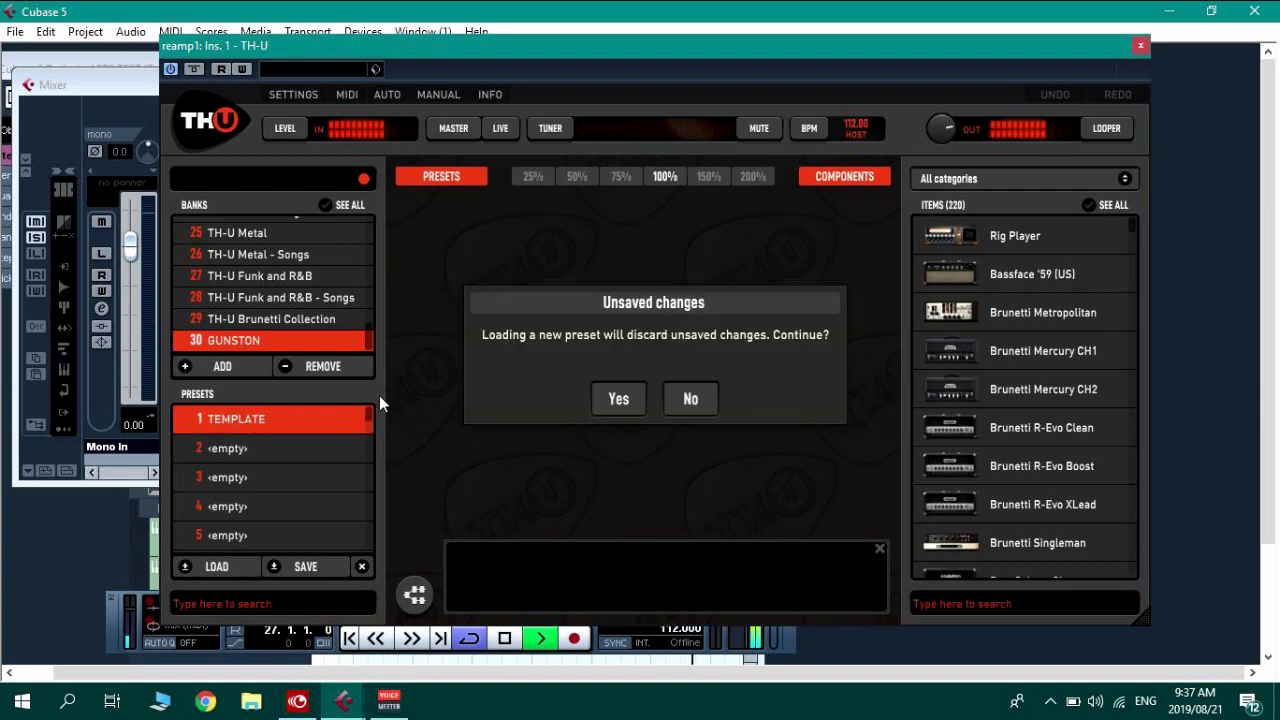
left_click(619, 399)
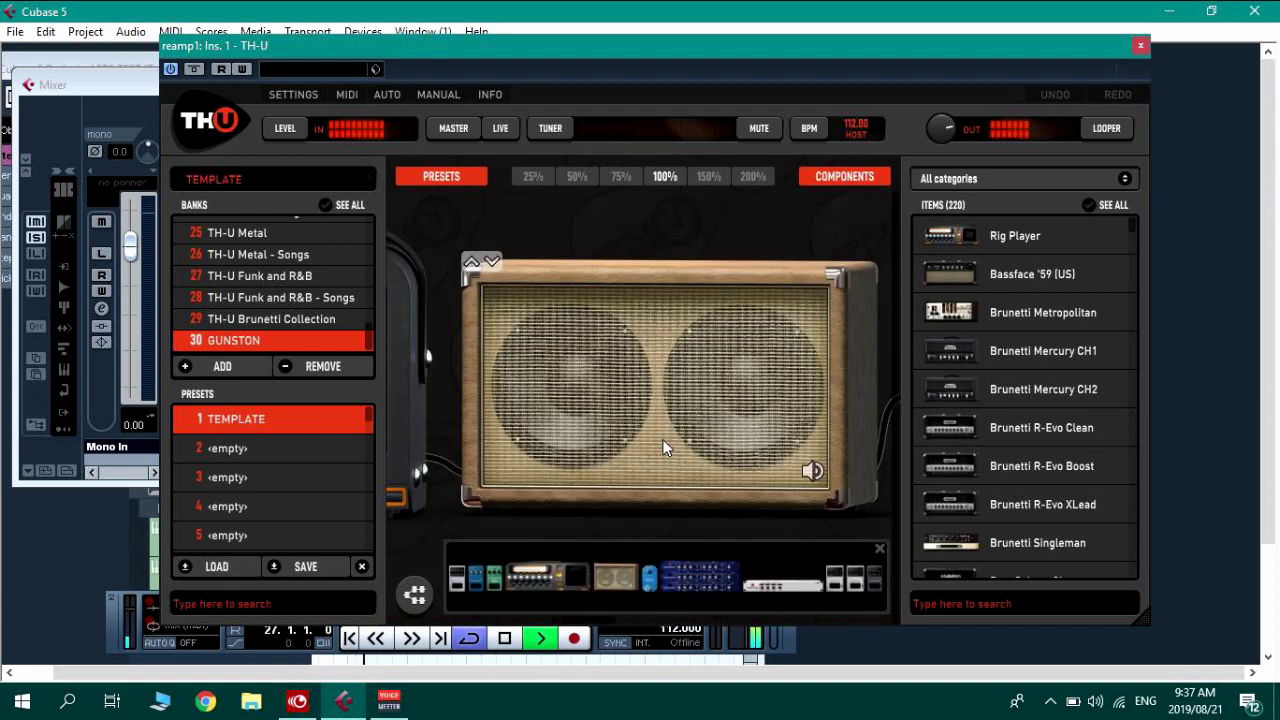
Hide the signal chain overview, and adjust the A-B balance in the cabinet's IR settings.
left_click(879, 550)
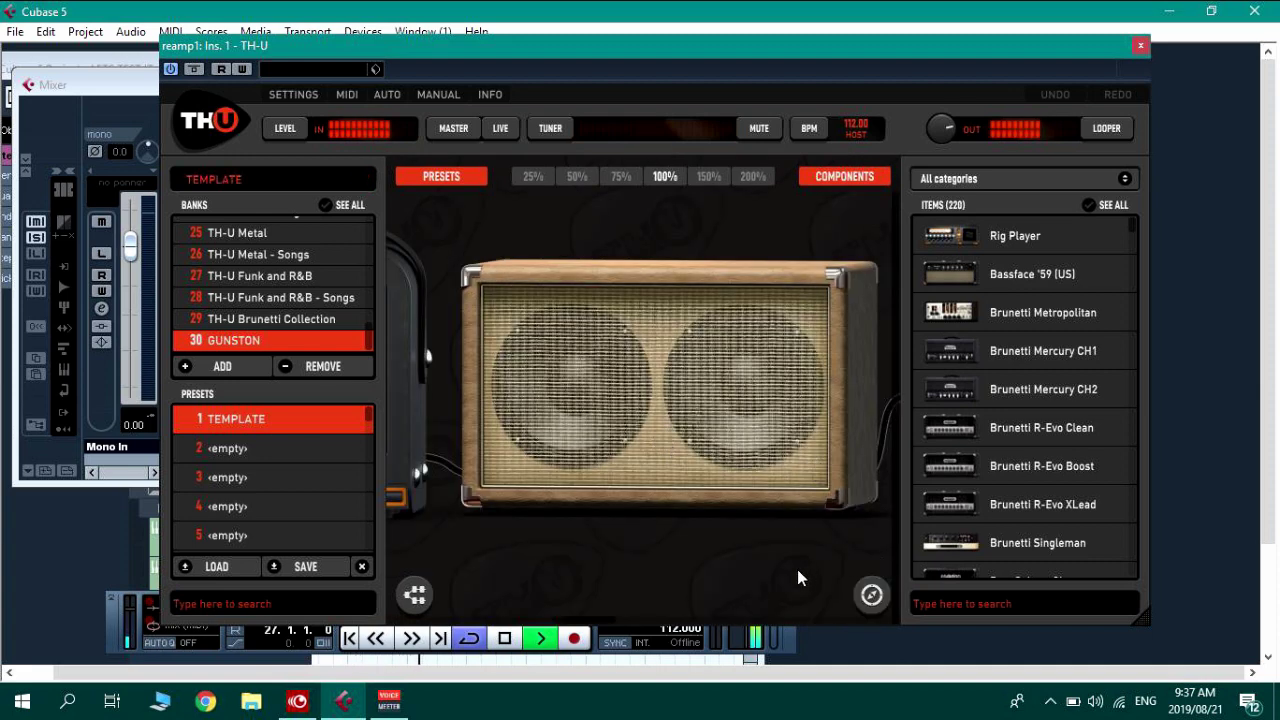
right_click(628, 435)
left_click(620, 434)
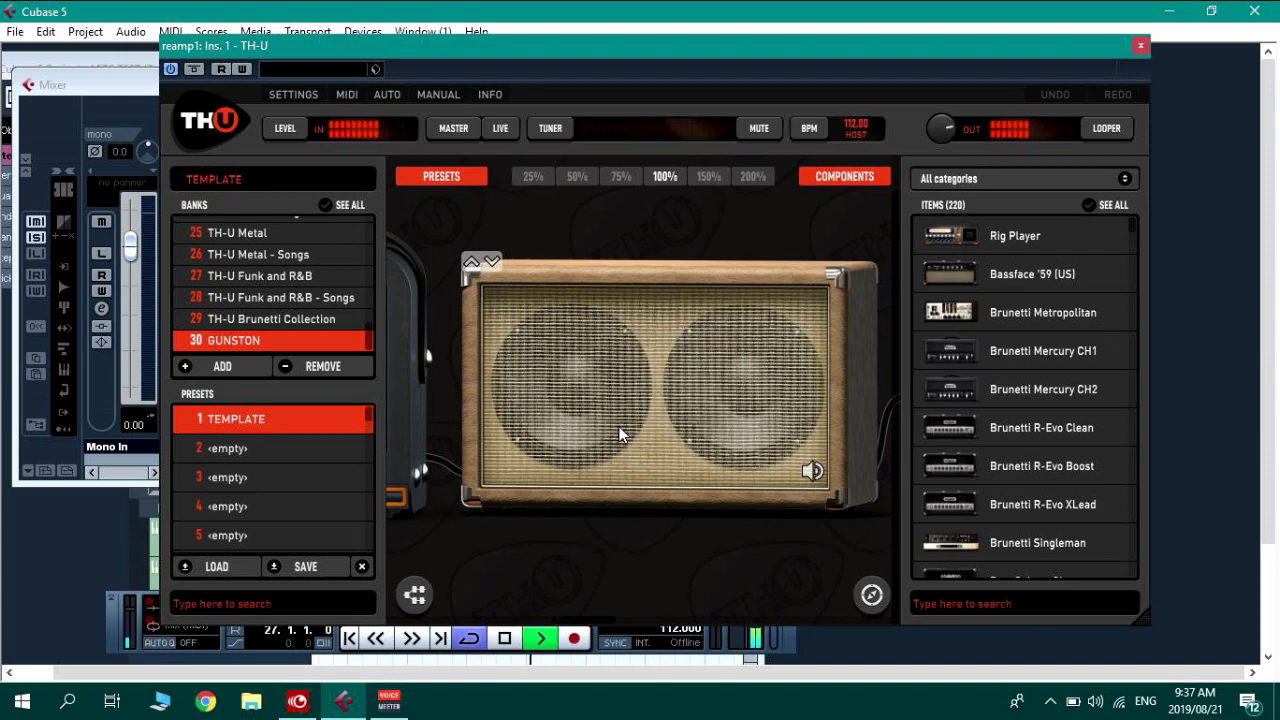
right_click(620, 434)
left_click(660, 440)
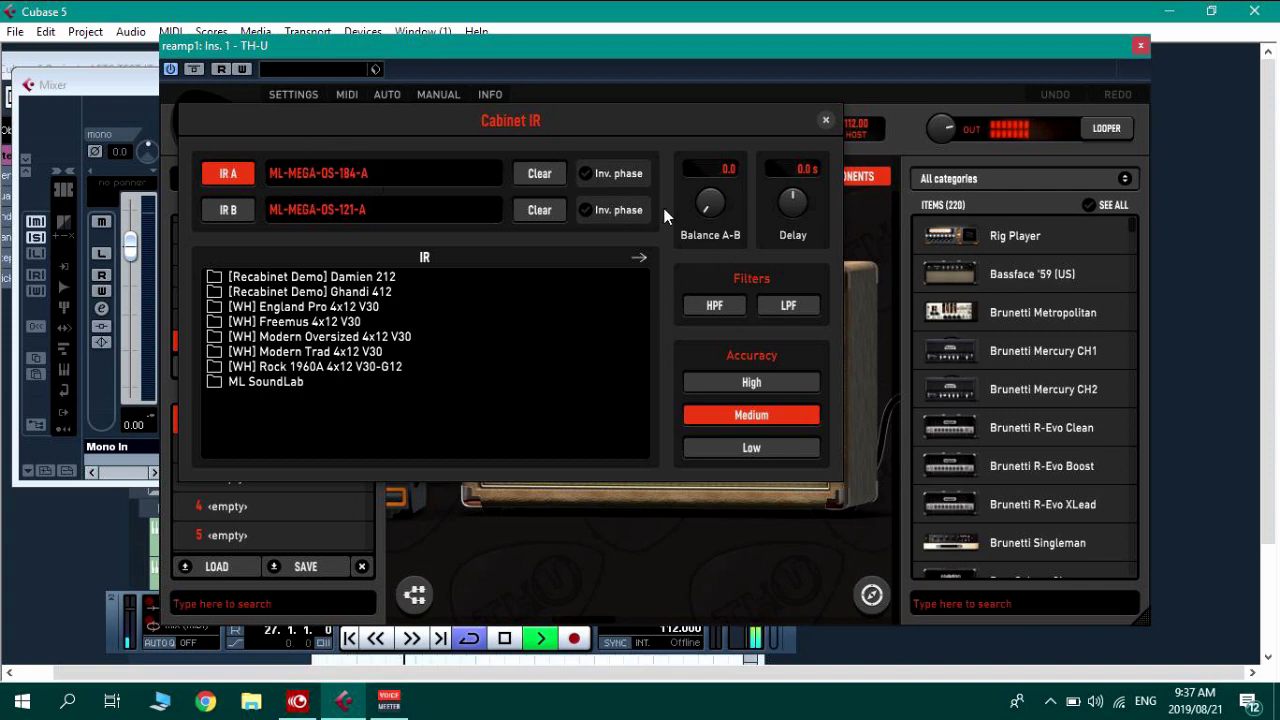
left_click_drag(700, 215, 700, 207)
left_click(825, 121)
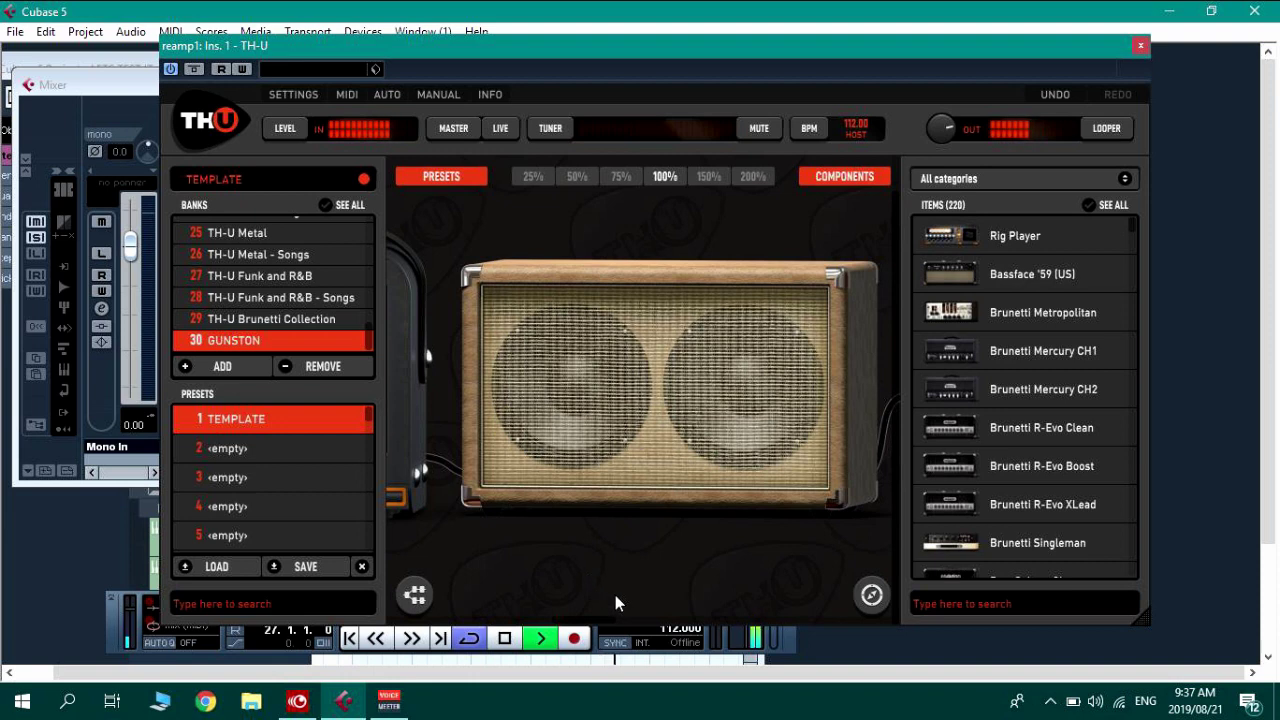
Examine the pedals and Rig Player in the TEMPLATE signal chain, including the Rig Player's amp and cab switches.
left_click_drag(565, 555, 775, 541)
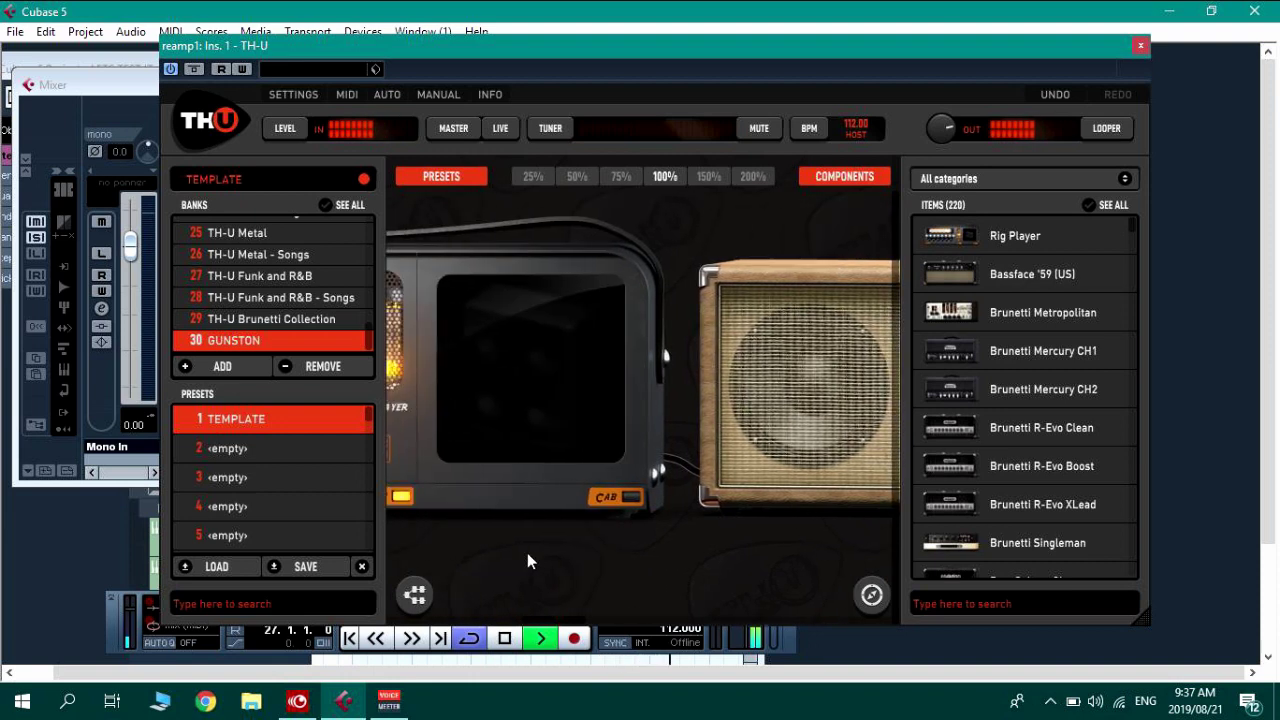
left_click_drag(597, 535, 823, 536)
left_click_drag(720, 540, 455, 533)
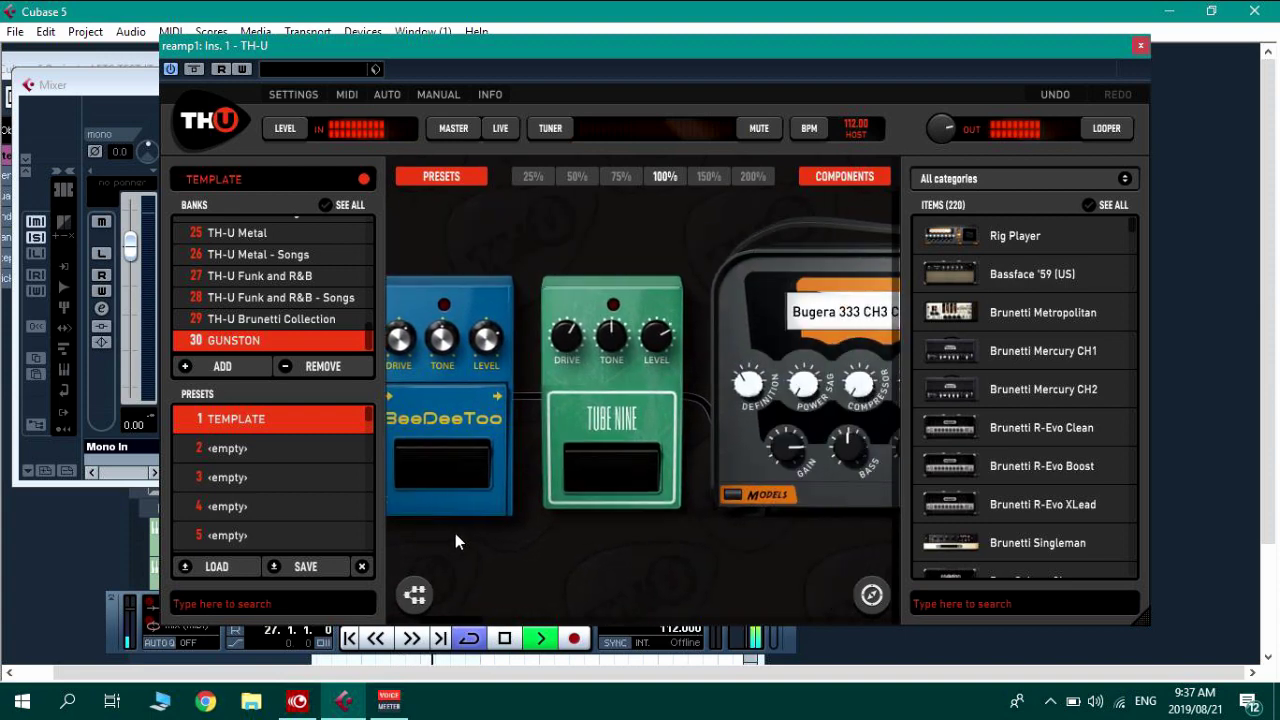
left_click_drag(753, 533, 543, 521)
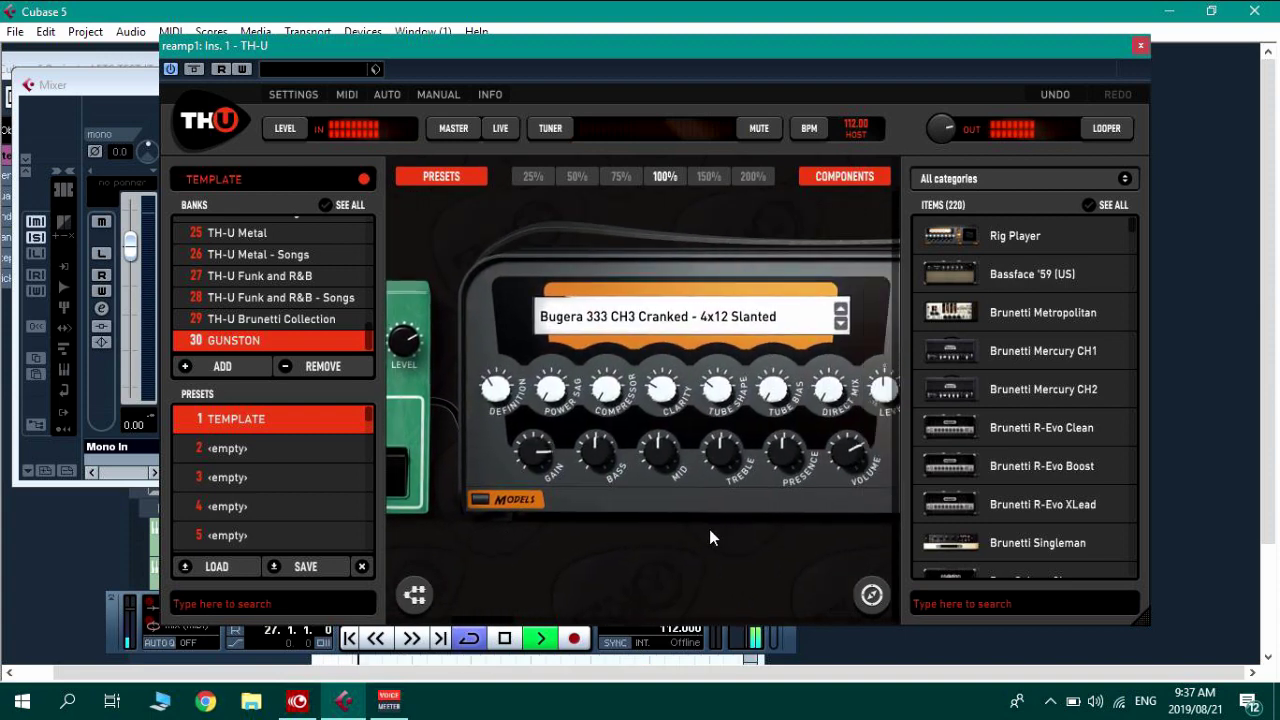
left_click_drag(709, 529, 637, 522)
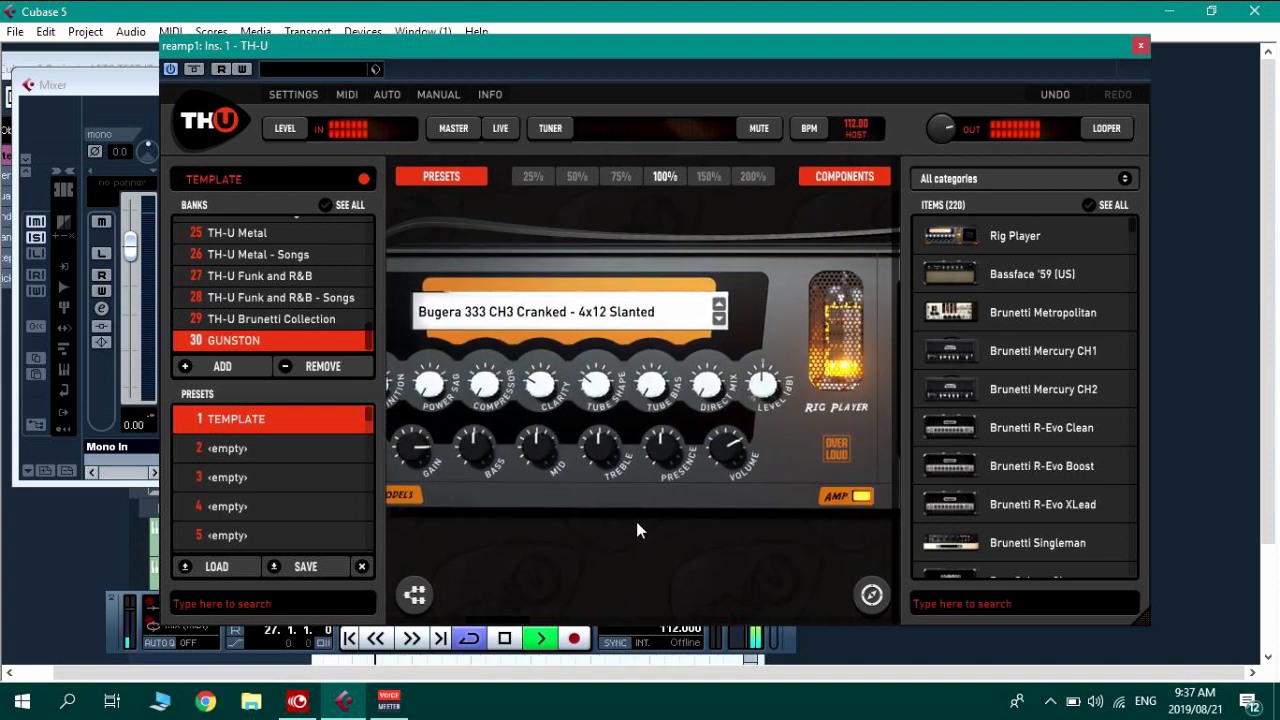
left_click(860, 496)
left_click_drag(557, 538, 715, 522)
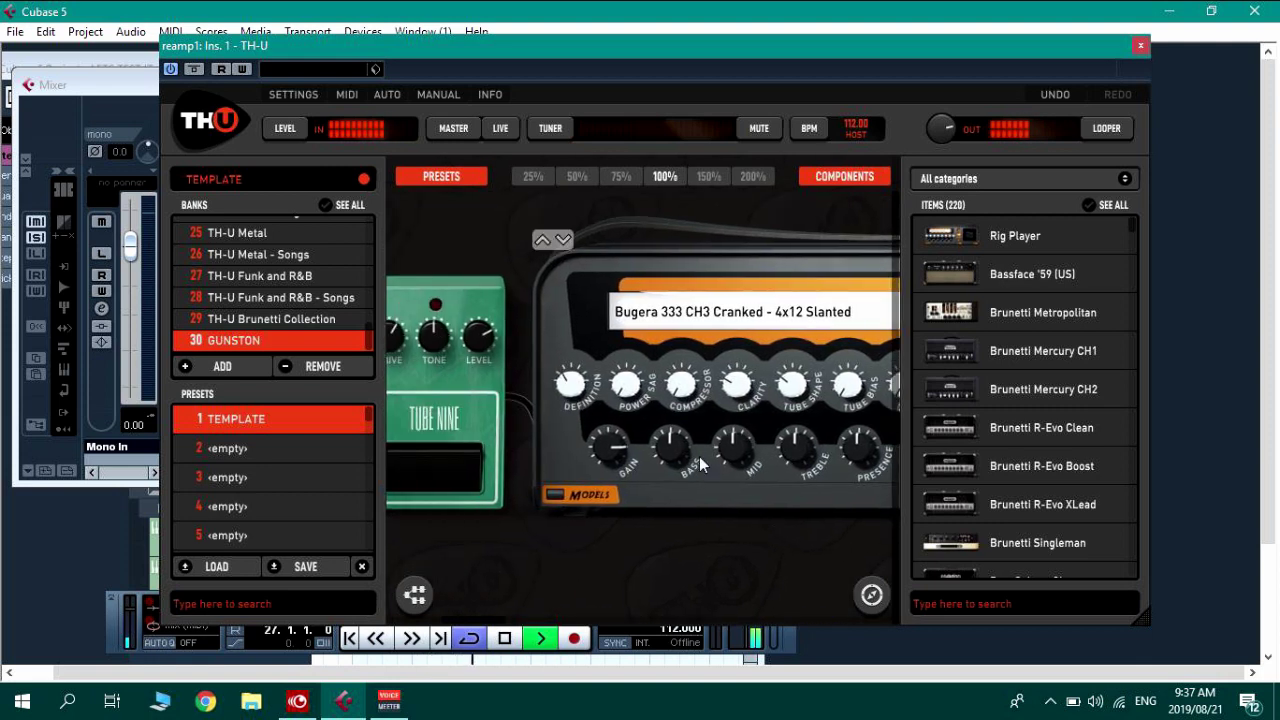
left_click(620, 177)
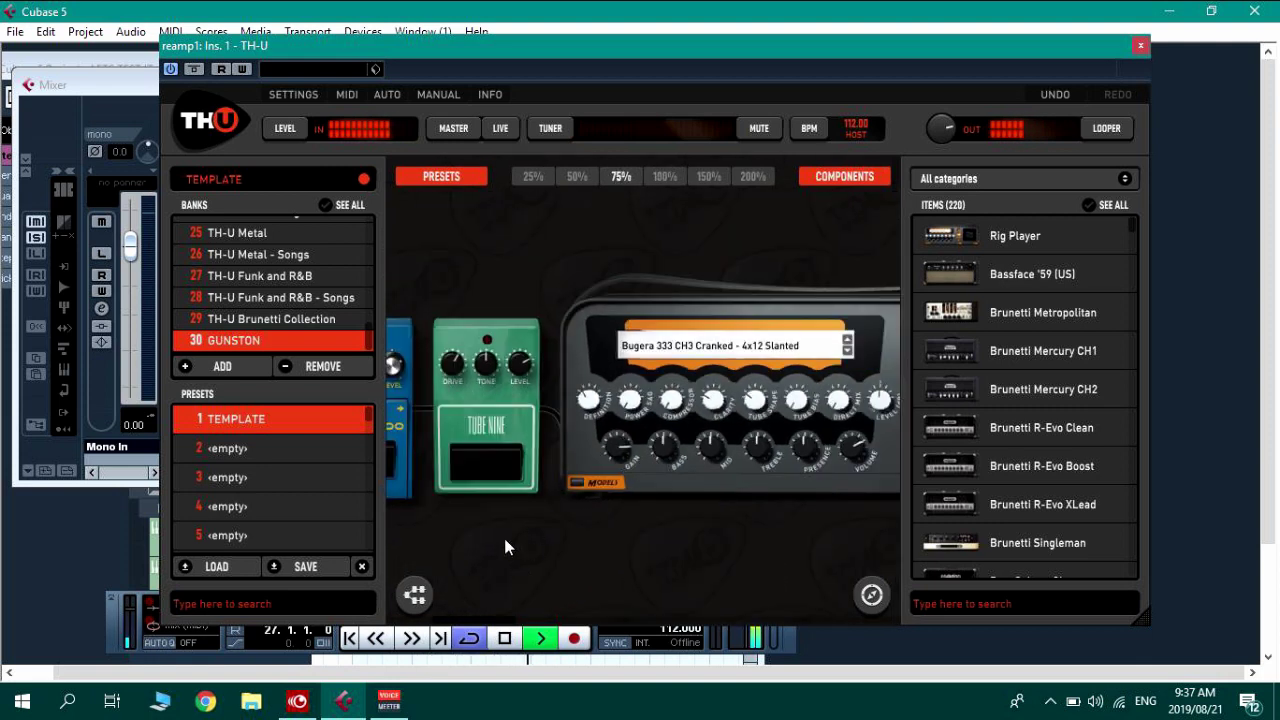
left_click_drag(504, 538, 487, 515)
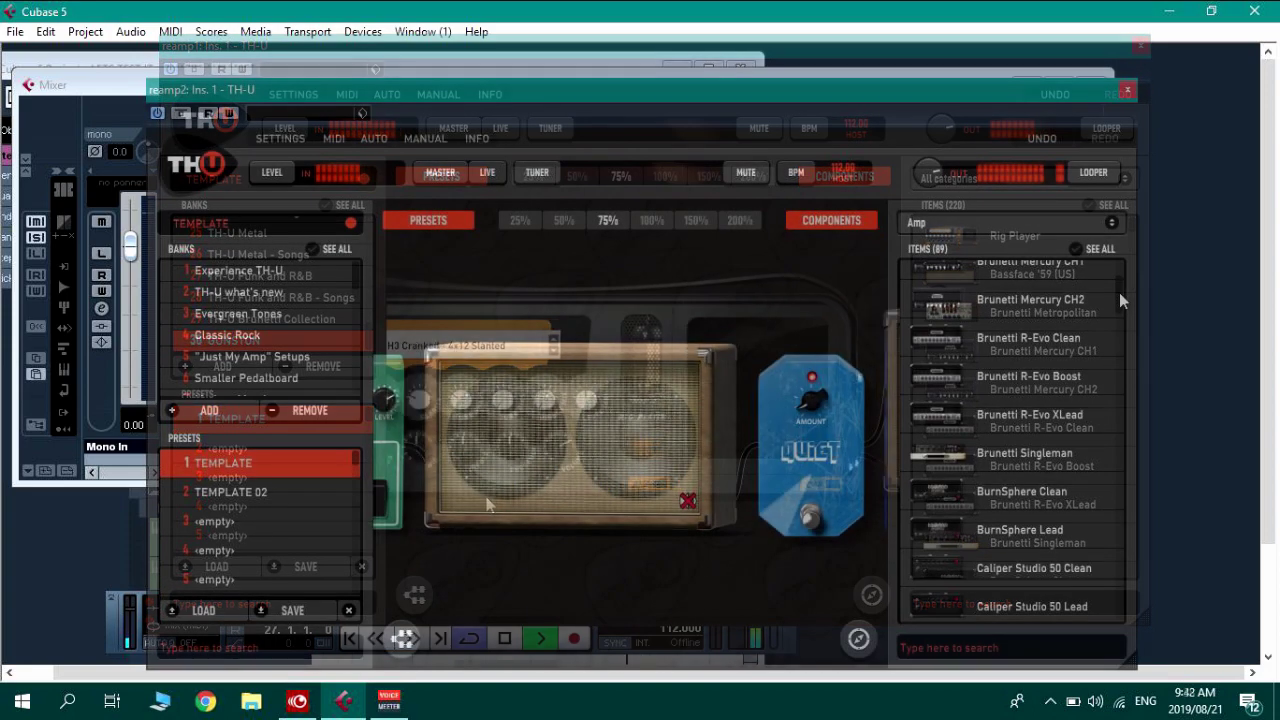
Add the Brunetti R-Evo XLead amp to the reamp2 signal chain, directly before the cabinet.
left_click_drag(1119, 292, 1120, 298)
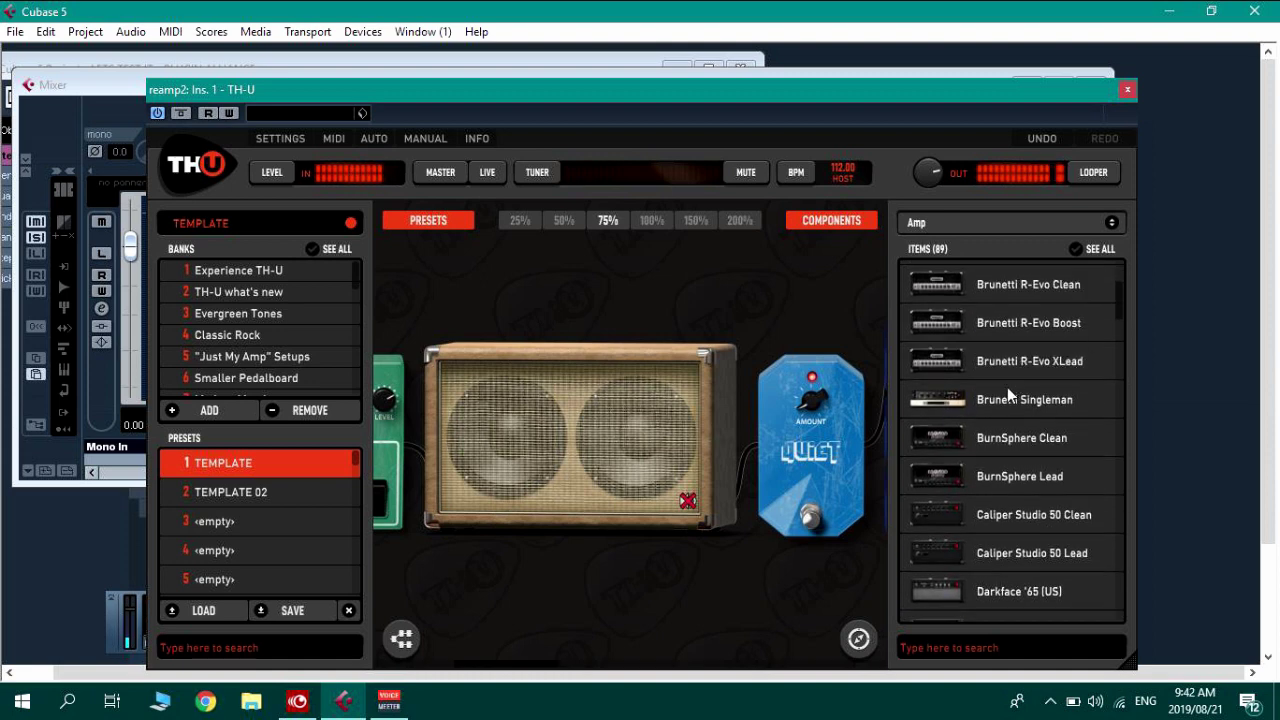
left_click_drag(955, 365, 427, 452)
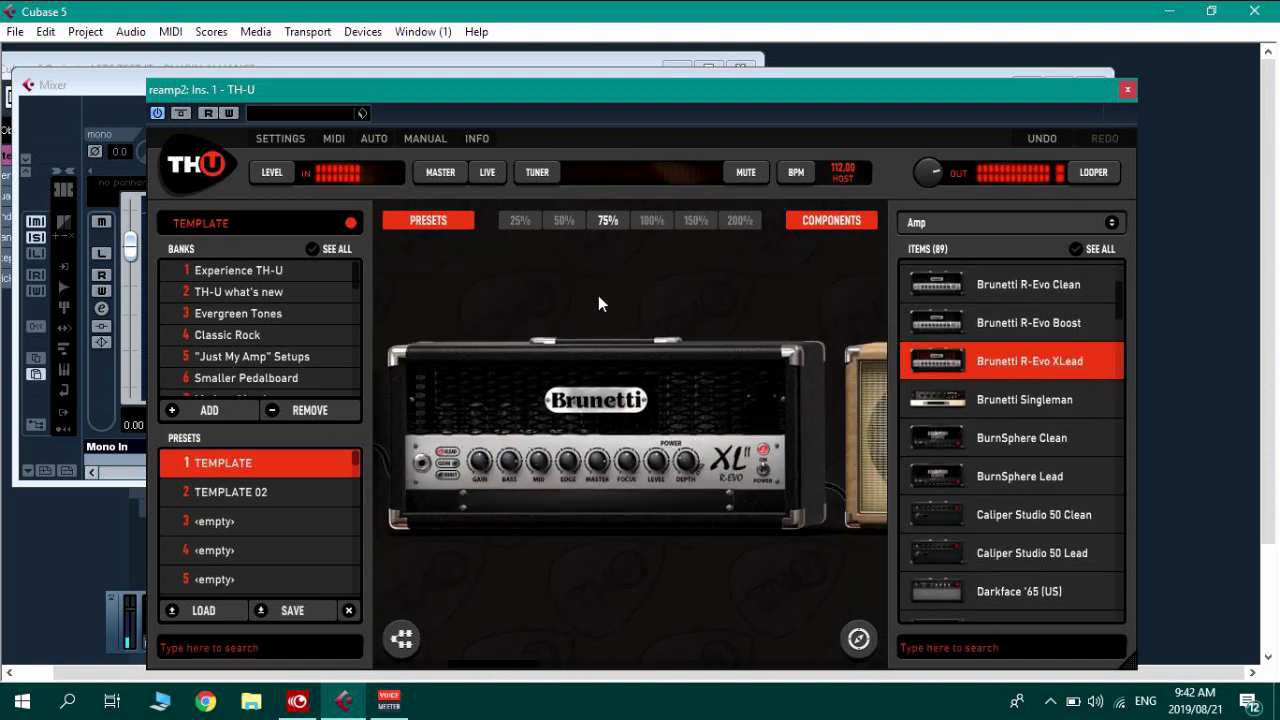
left_click(652, 220)
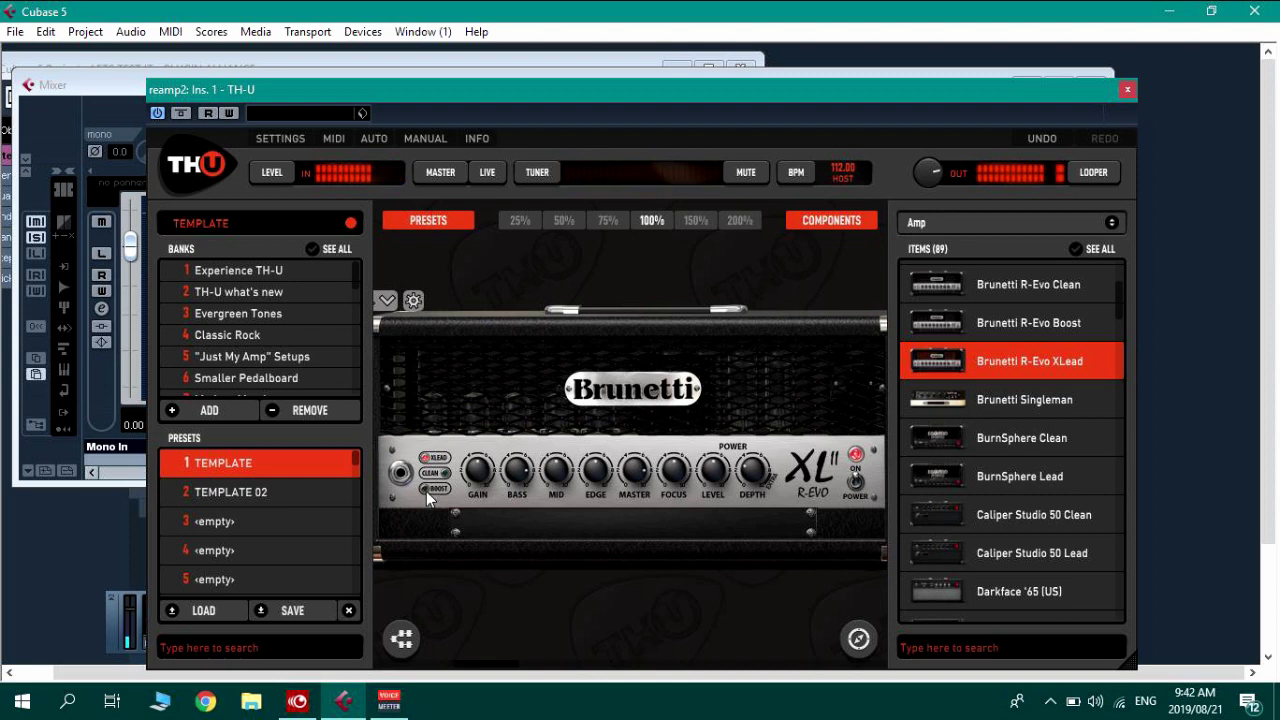
Check the Brunetti amp's gain knob and remove the amp from the signal chain.
mouse_move(483, 469)
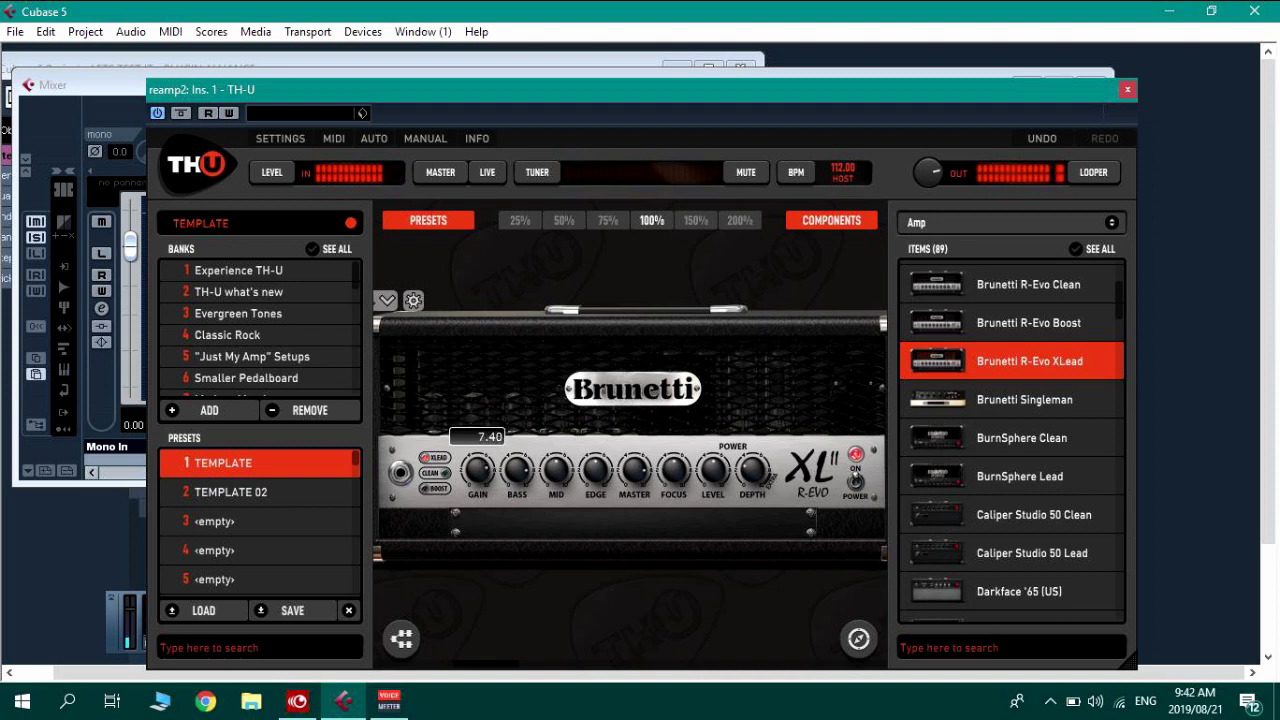
left_click_drag(480, 469, 480, 462)
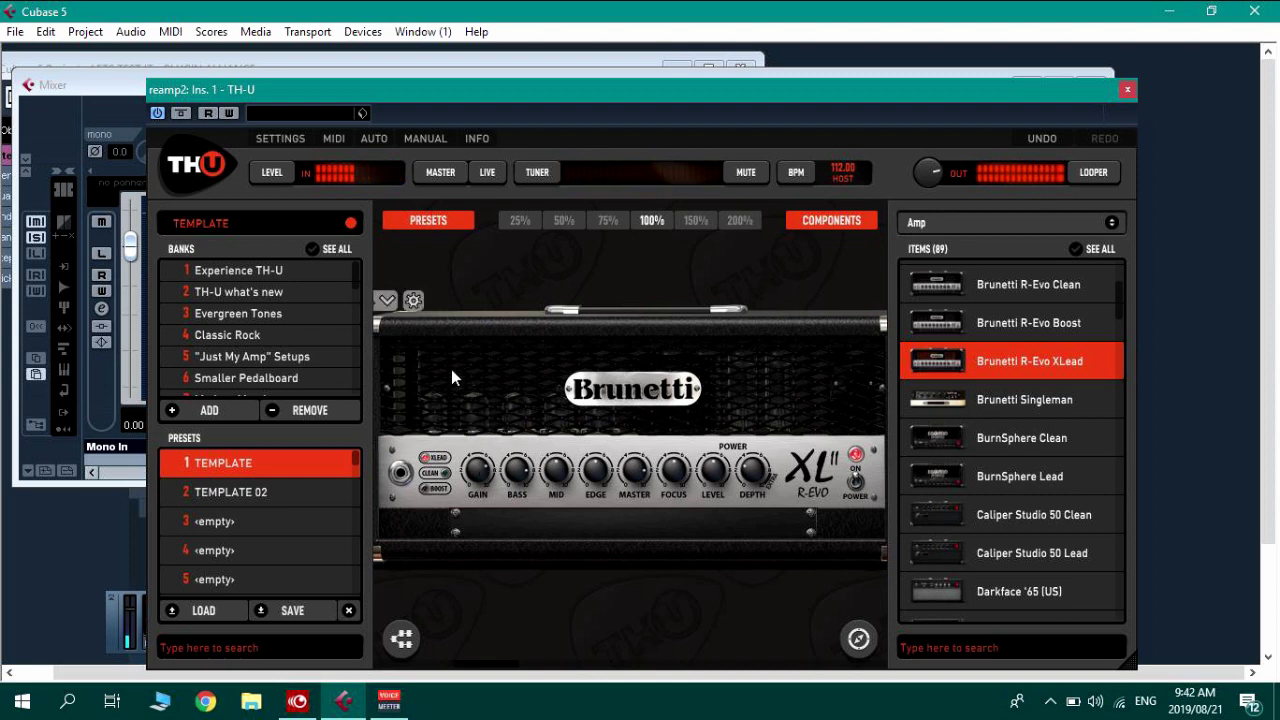
left_click_drag(451, 377, 858, 638)
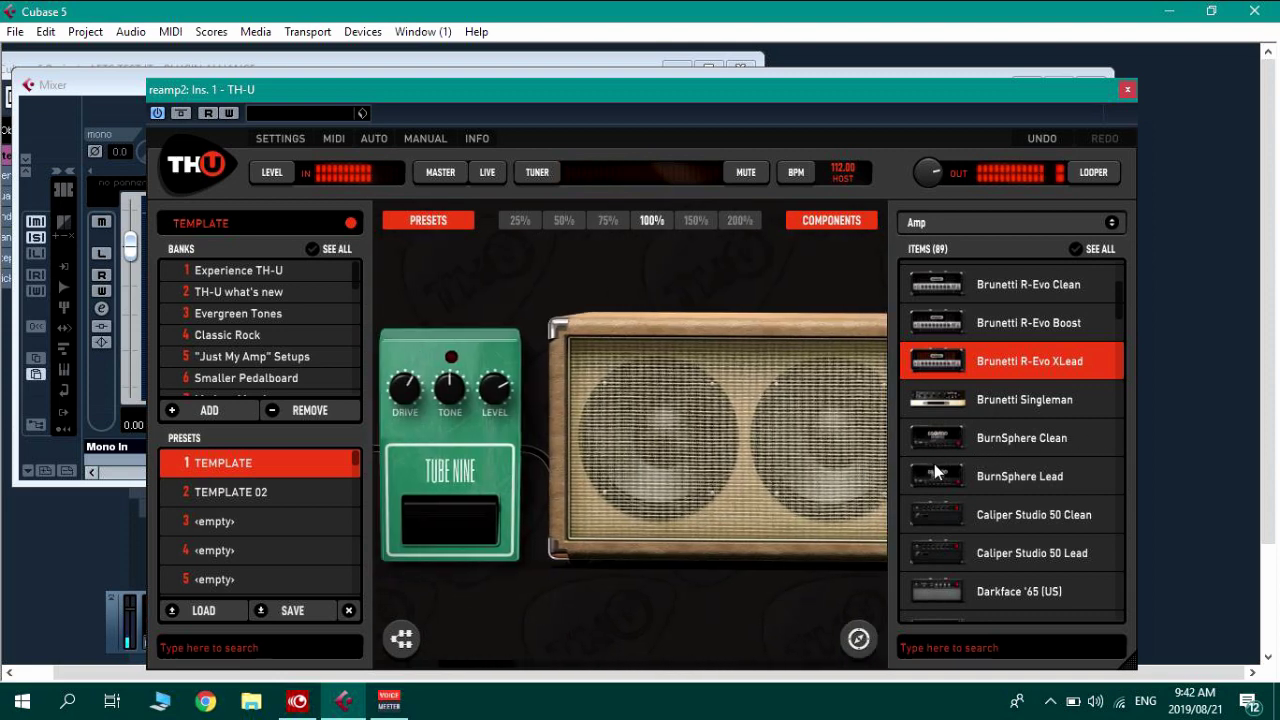
Add the BurnSphere Lead amp directly before the cabinet and compare its Normal and Bright switch positions.
left_click_drag(935, 473, 530, 421)
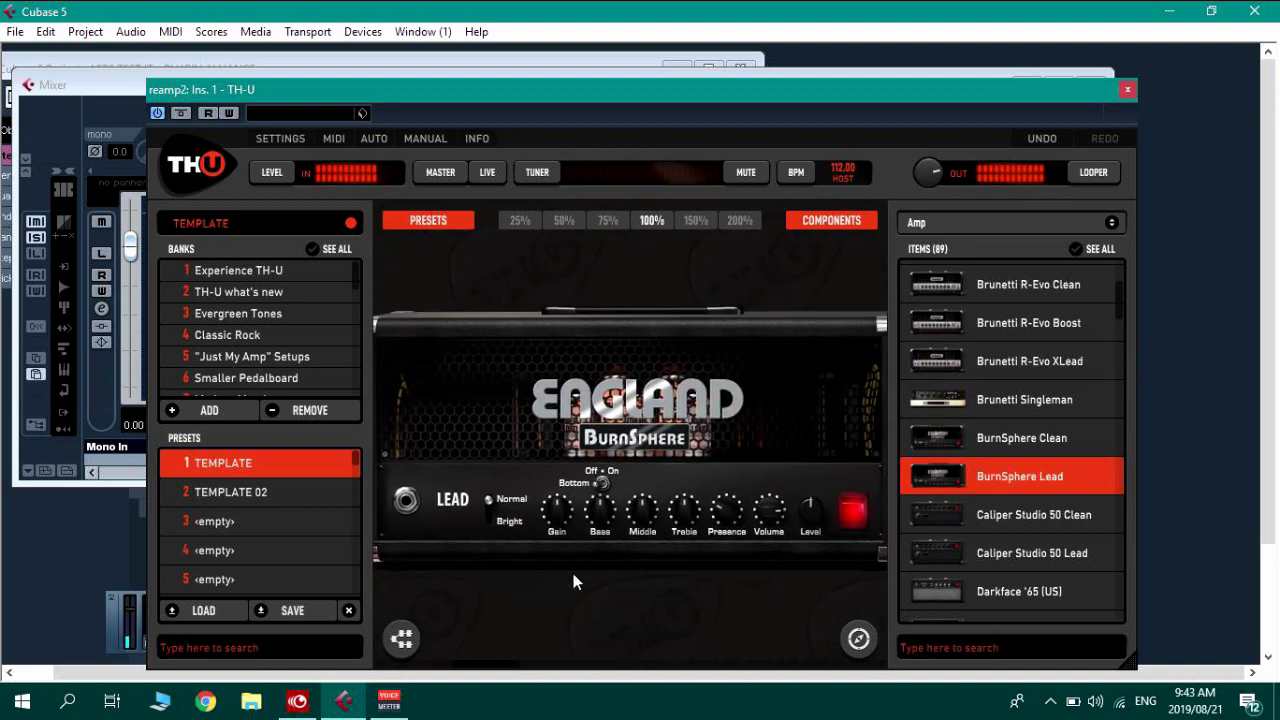
mouse_move(504, 541)
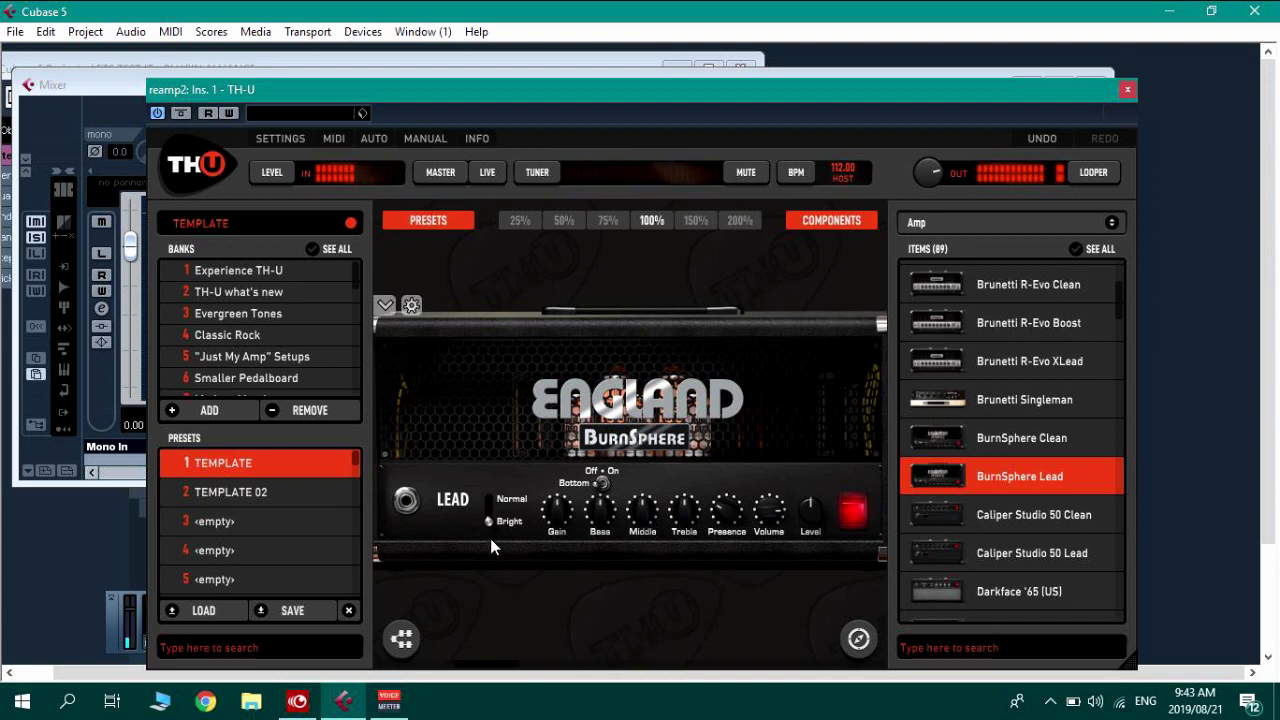
left_click(489, 507)
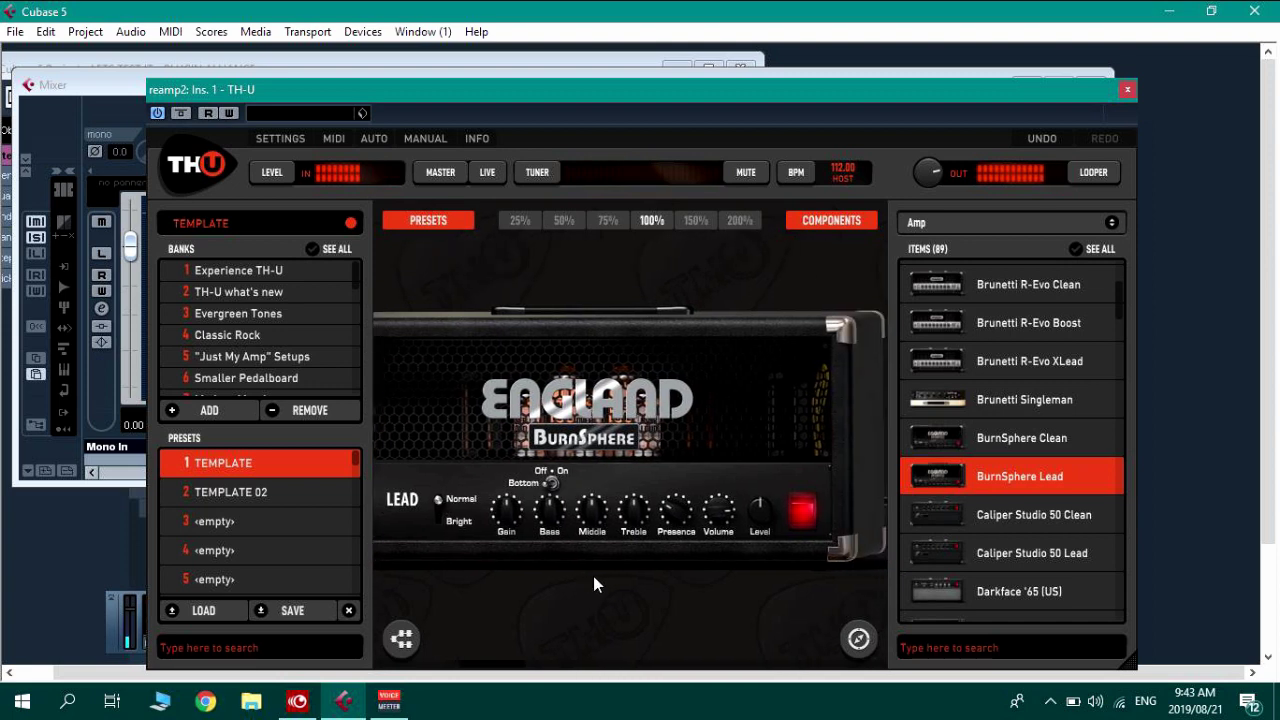
left_click(563, 220)
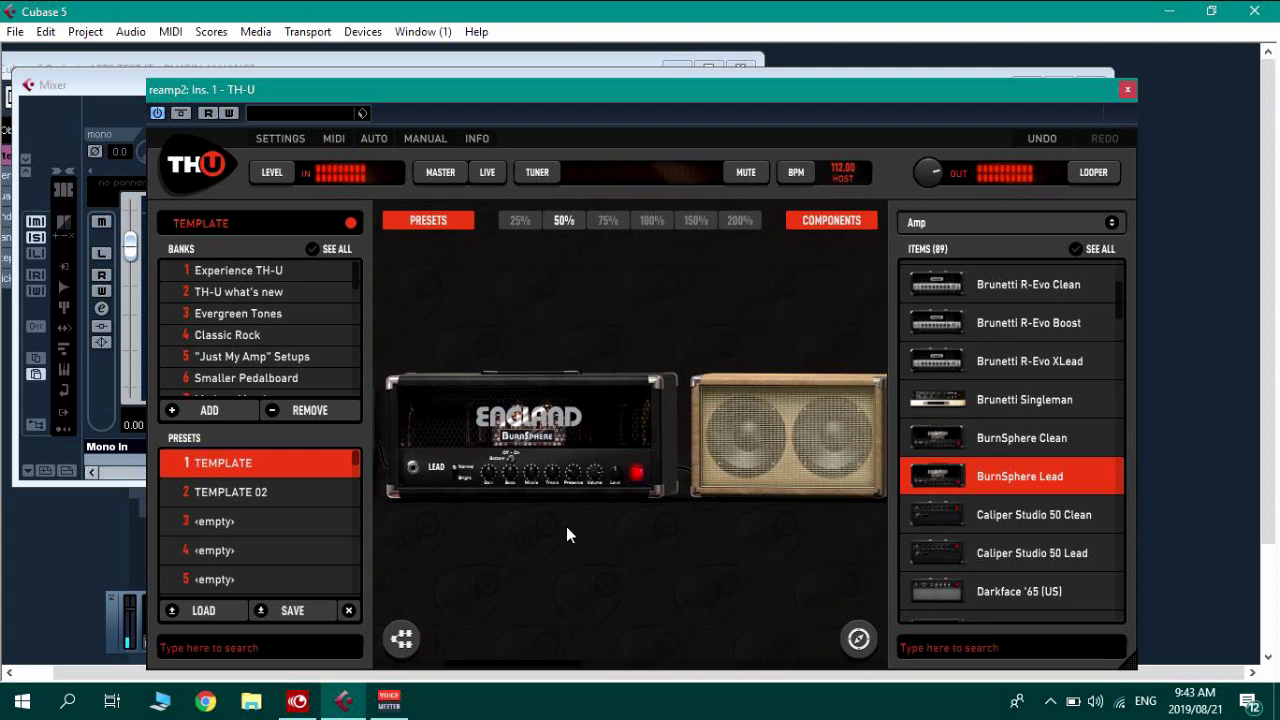
left_click_drag(567, 528, 632, 526)
left_click(605, 219)
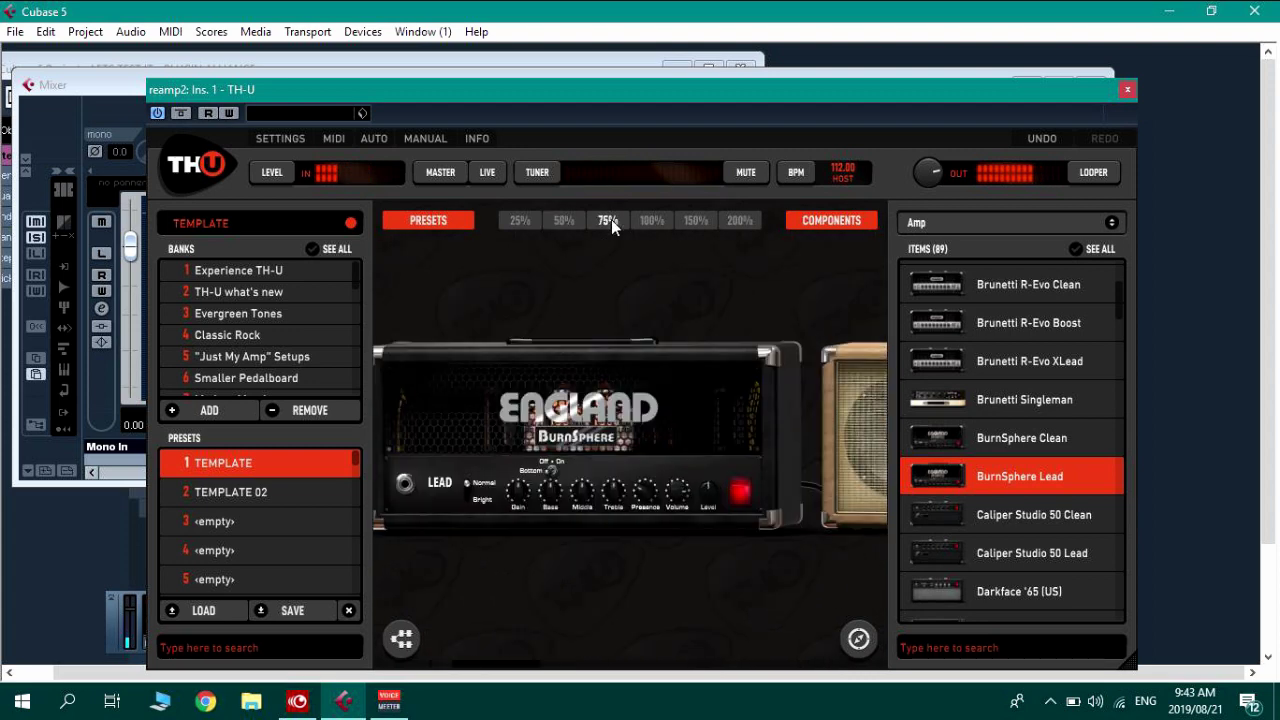
left_click(657, 226)
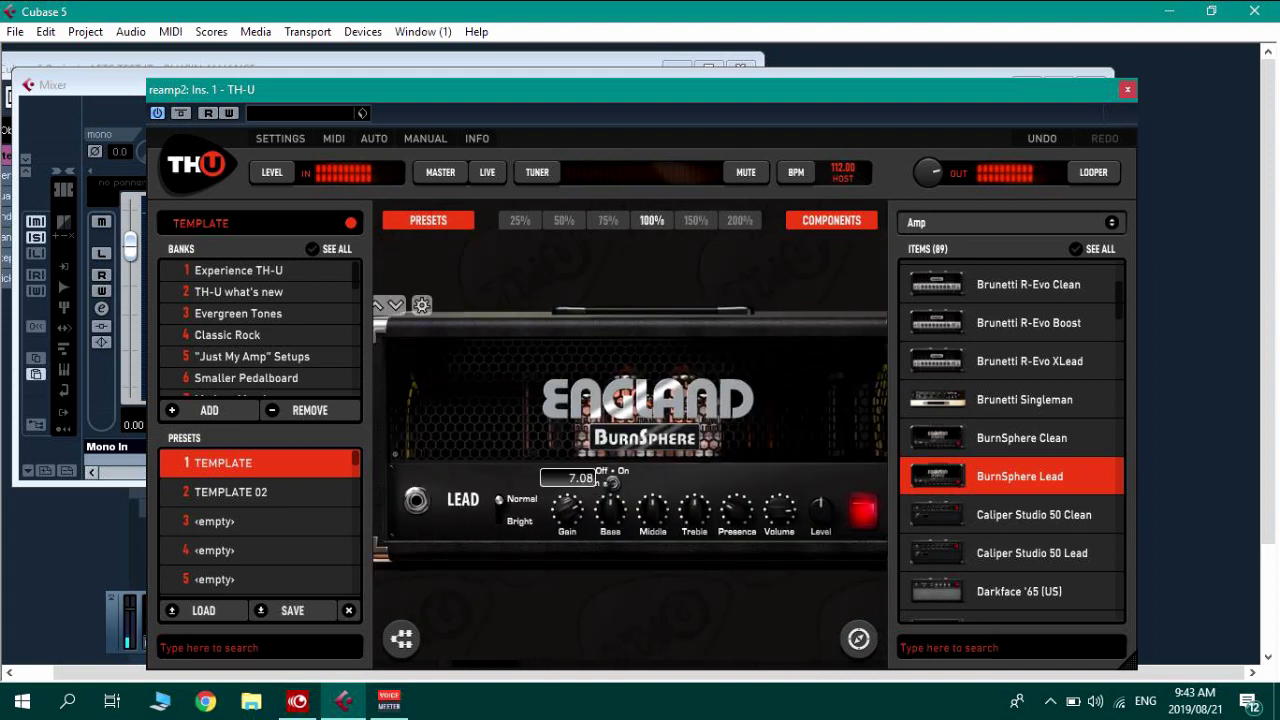
Try the BurnSphere amp's Bottom switch, and adjust its tone knobs with Middle at about 2.48 and Treble at about 5.80.
left_click(614, 483)
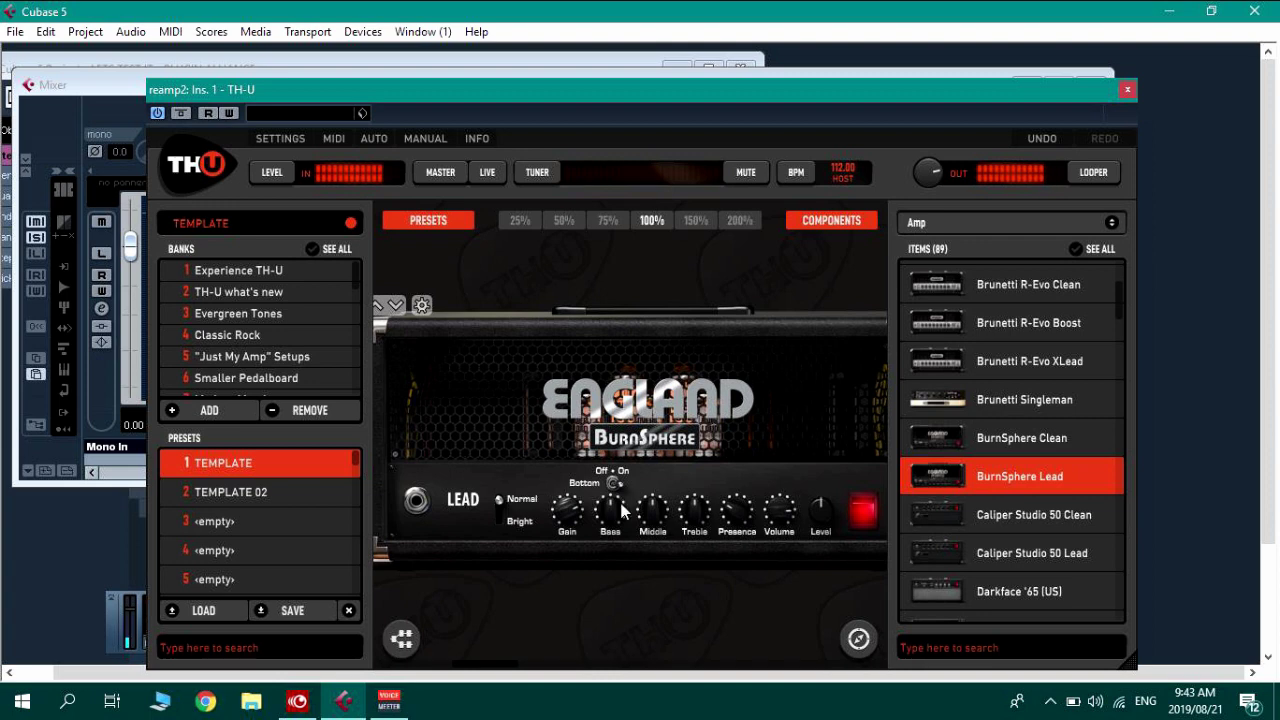
left_click_drag(607, 531, 659, 508)
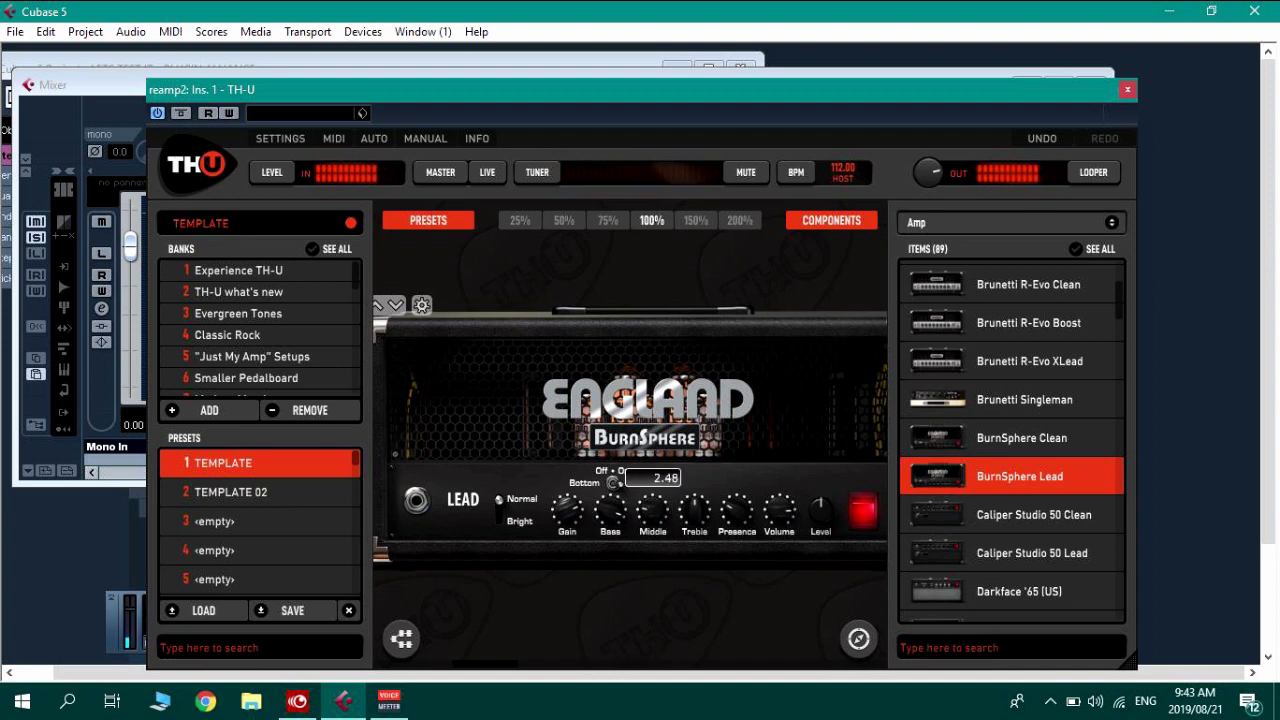
left_click_drag(659, 508, 694, 504)
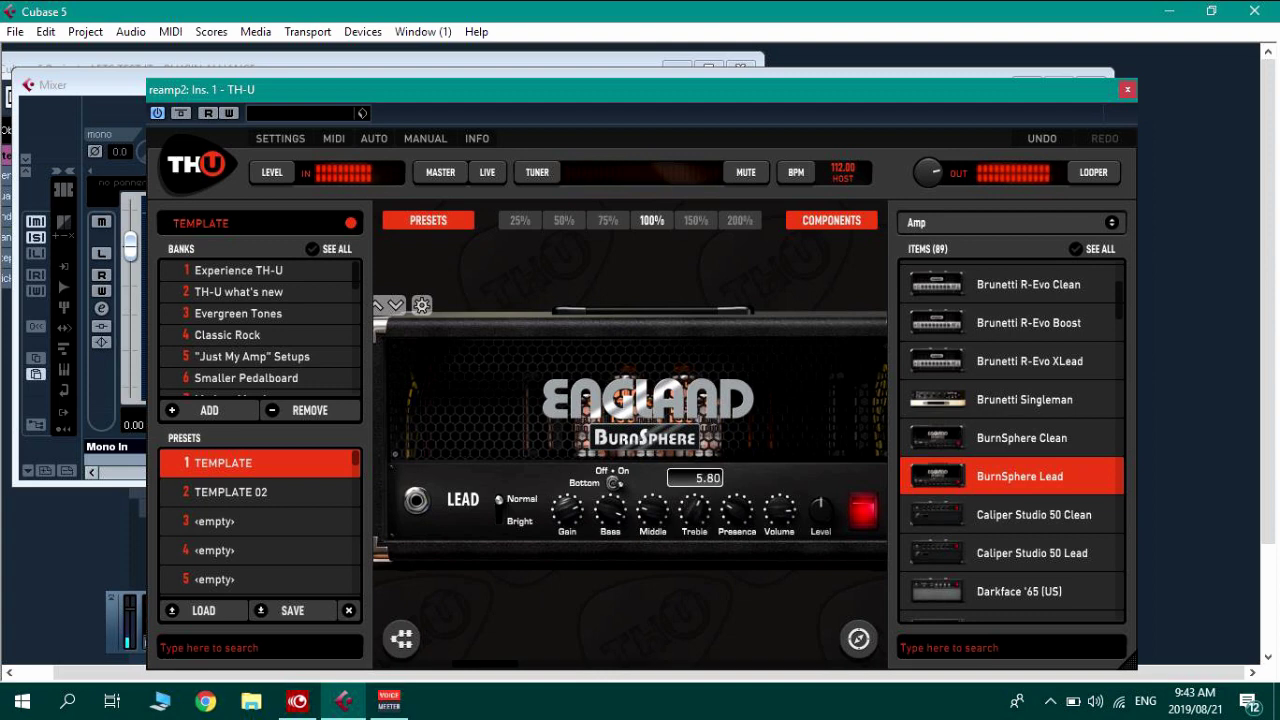
left_click_drag(694, 504, 704, 522)
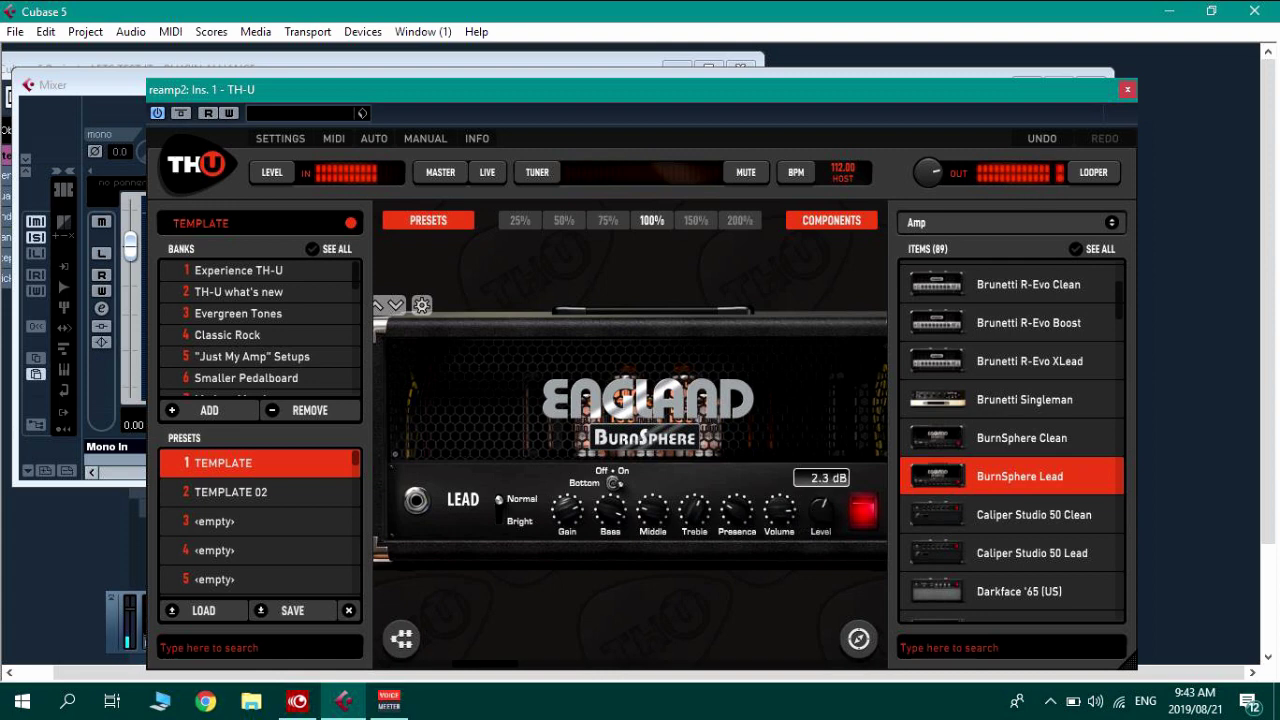
Raise the BurnSphere amp's Level and set its Bass to about 9.32.
left_click_drag(820, 510, 820, 495)
left_click_drag(610, 510, 610, 503)
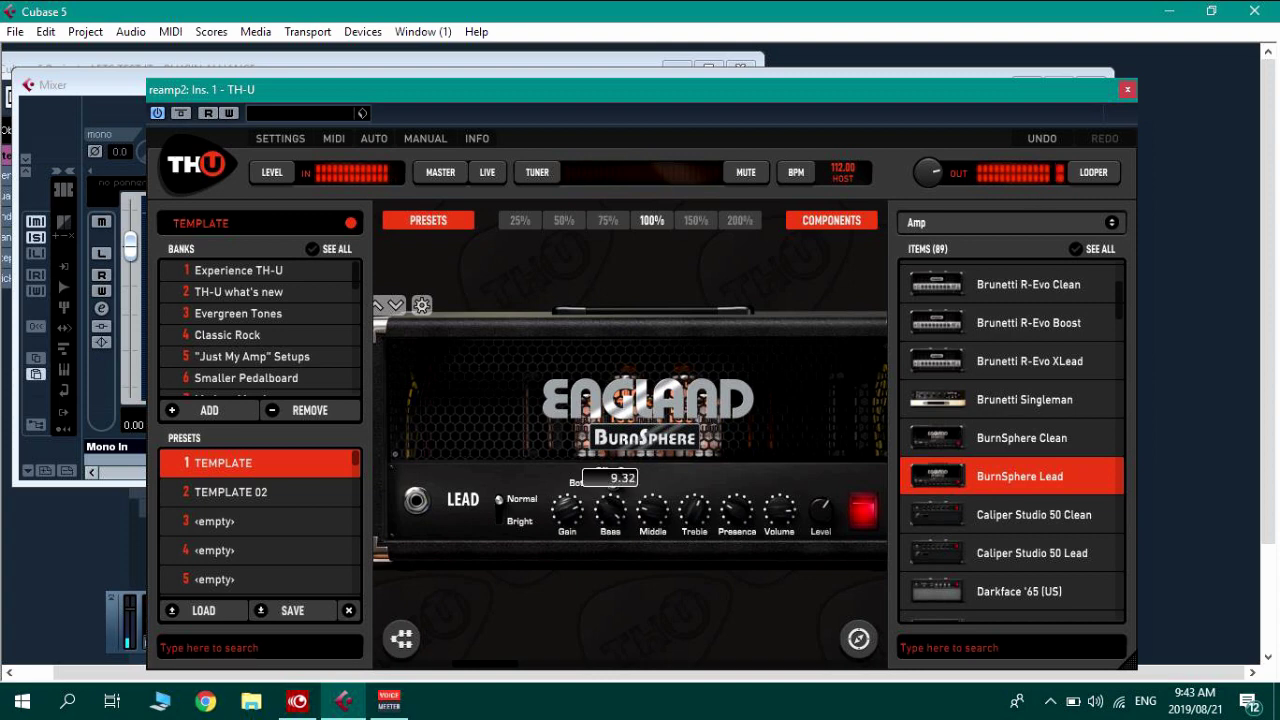
left_click_drag(610, 503, 729, 521)
Fine-tune the BurnSphere amp's Middle around 1.84 and its Treble to about 2.44.
mouse_move(651, 513)
left_mouse_down()
mouse_move(567, 508)
mouse_move(652, 510)
left_mouse_up()
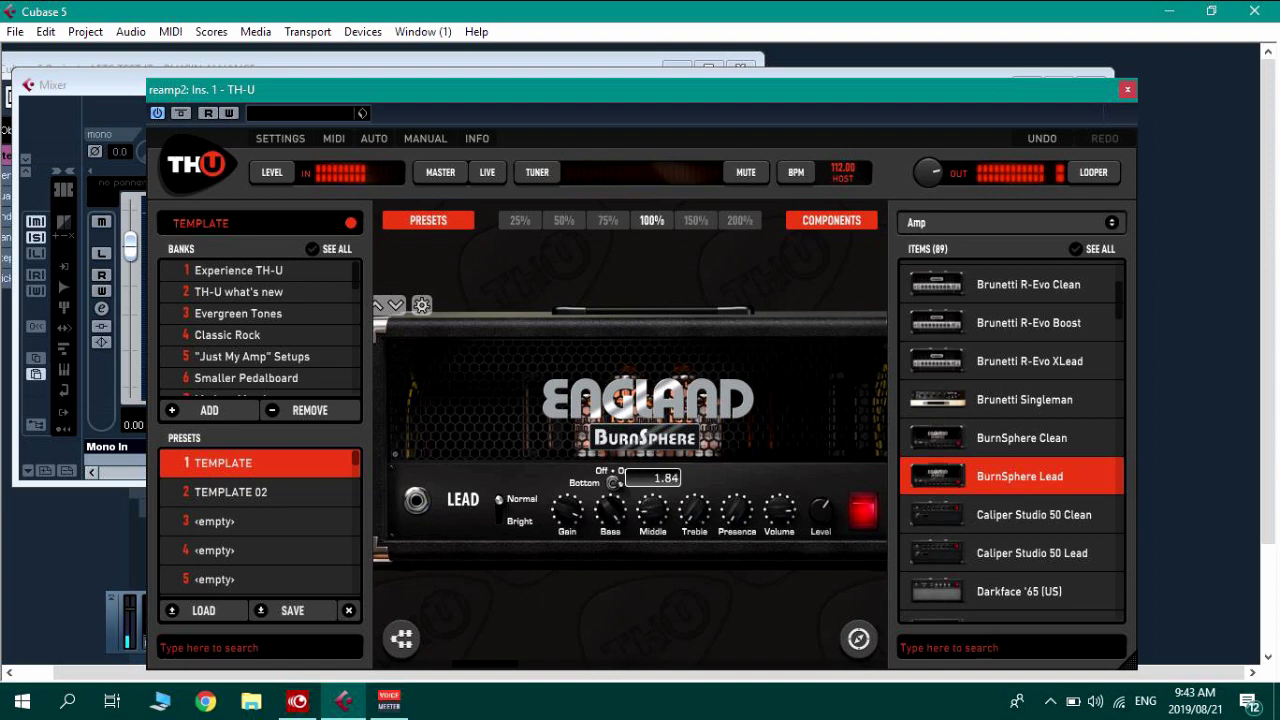
left_click_drag(652, 510, 652, 508)
left_click_drag(652, 508, 652, 506)
mouse_move(652, 506)
left_mouse_down()
mouse_move(694, 514)
mouse_move(648, 509)
left_mouse_up()
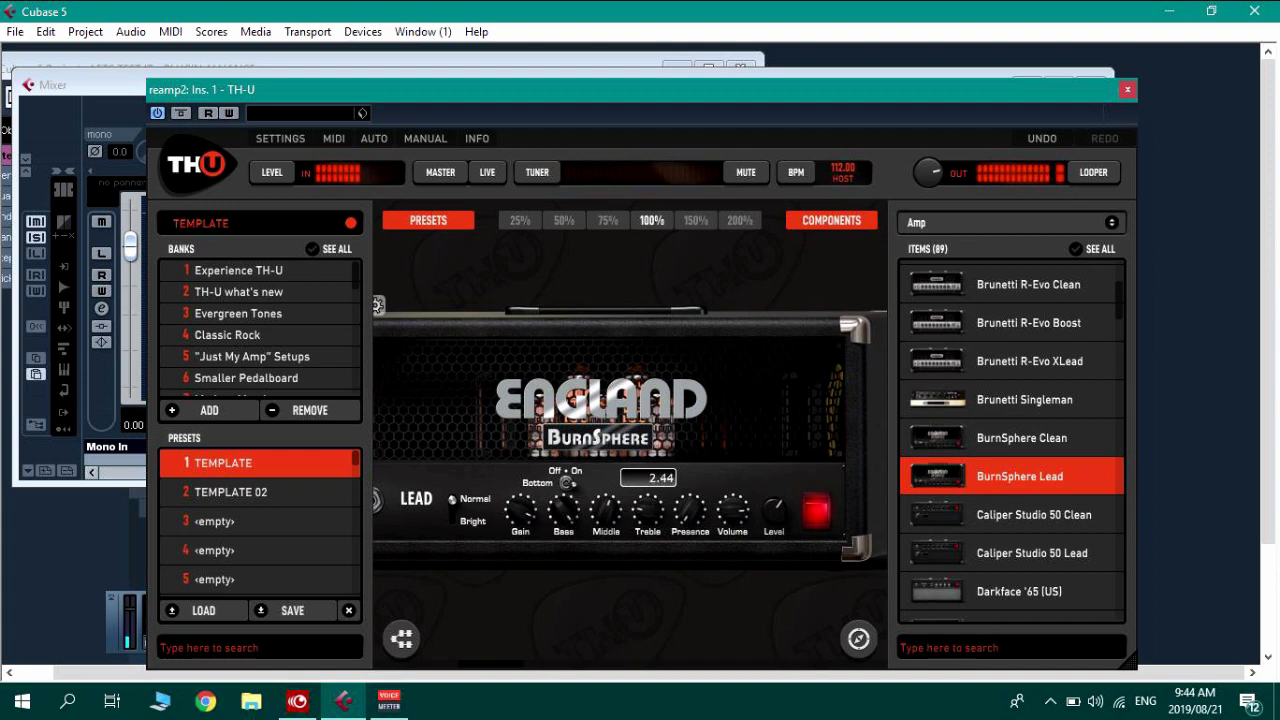
left_click_drag(648, 509, 688, 510)
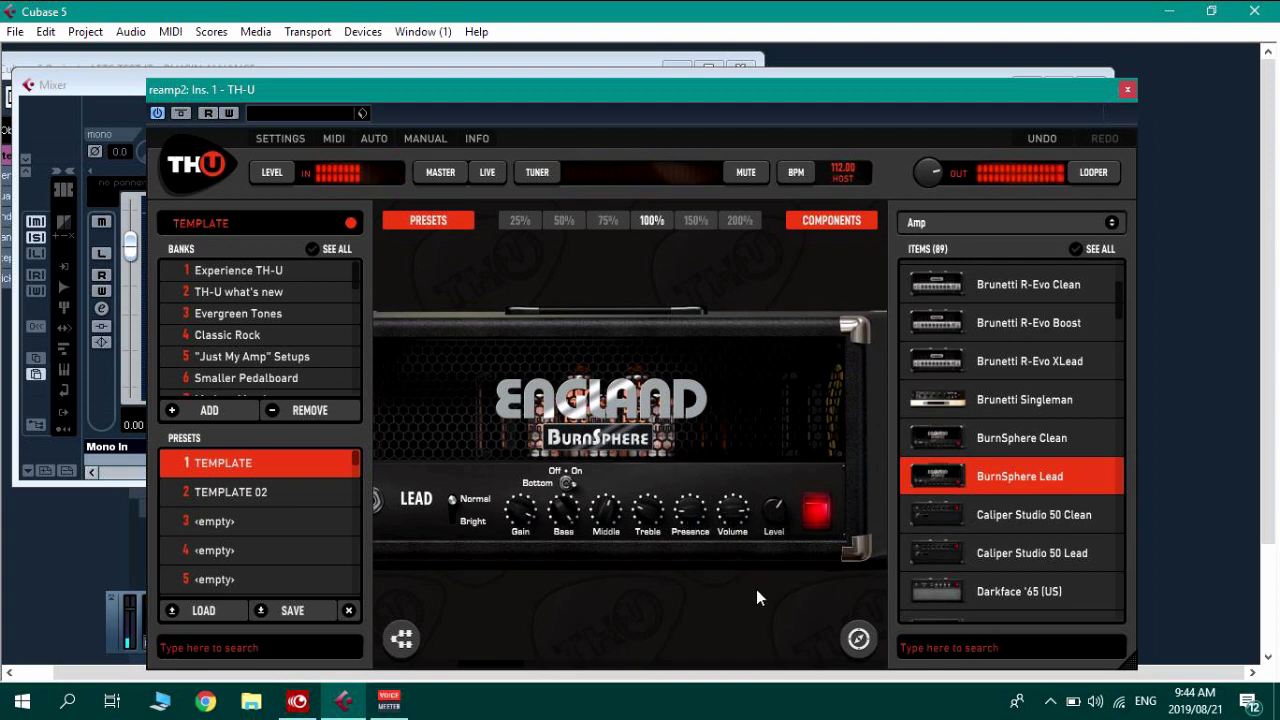
Close the TH-U window and reopen it from the first insert of the reamp2 channel.
left_click_drag(597, 589, 706, 586)
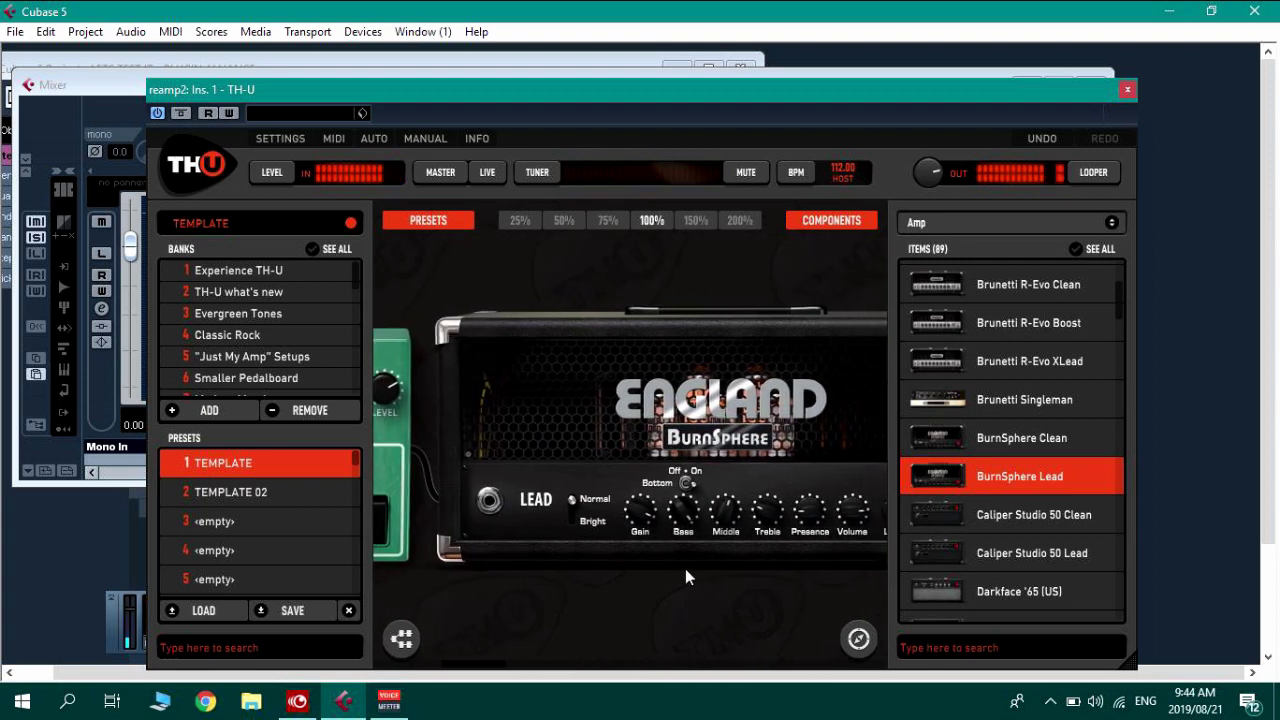
left_click(605, 221)
left_click(564, 221)
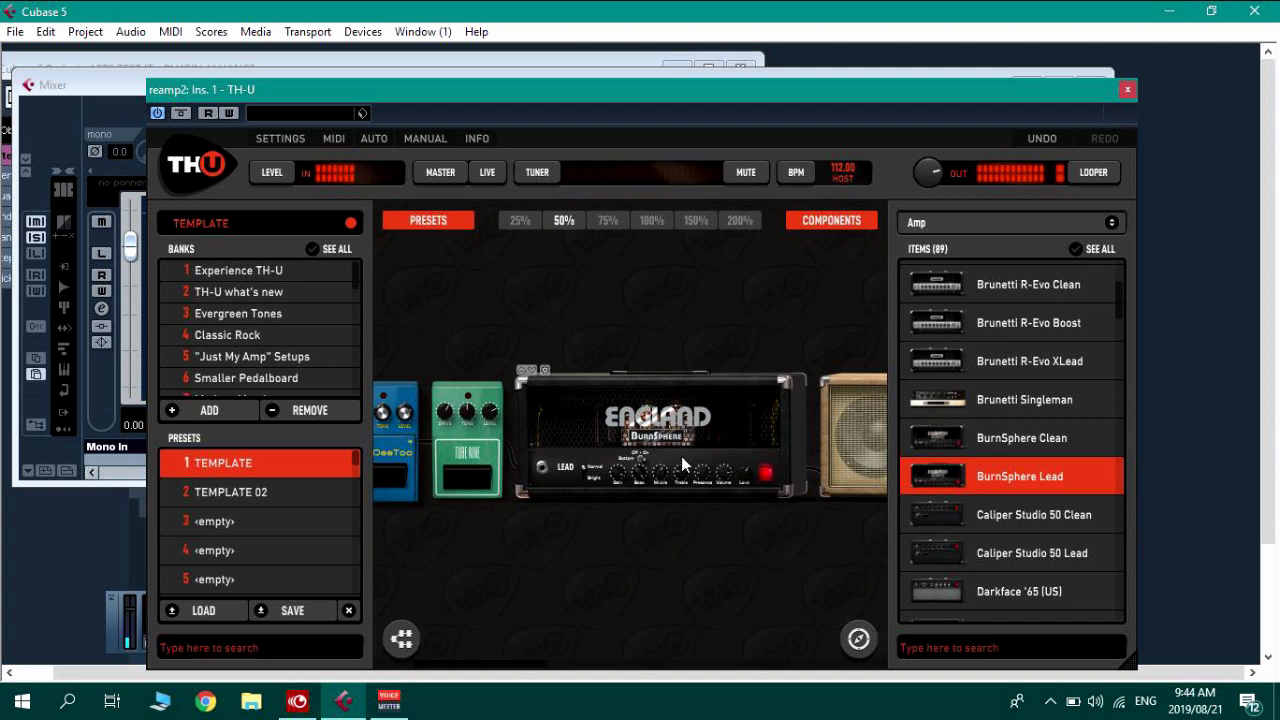
left_click(1127, 89)
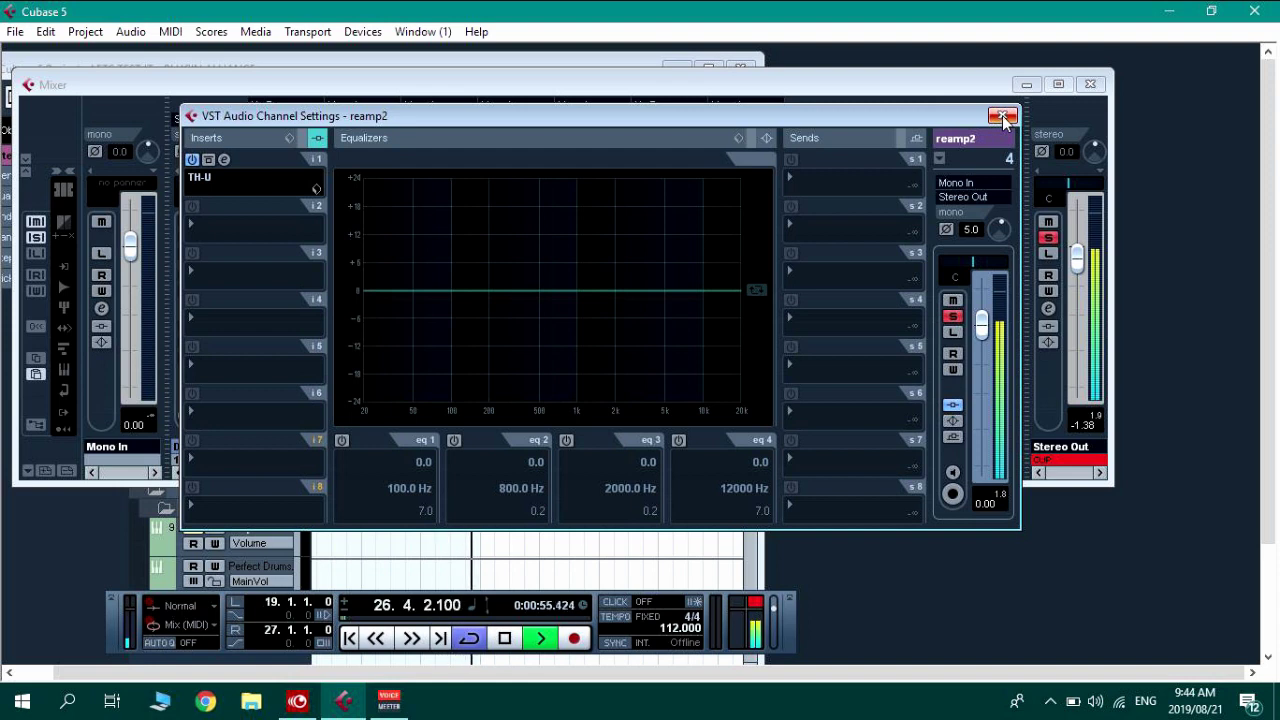
left_click(224, 161)
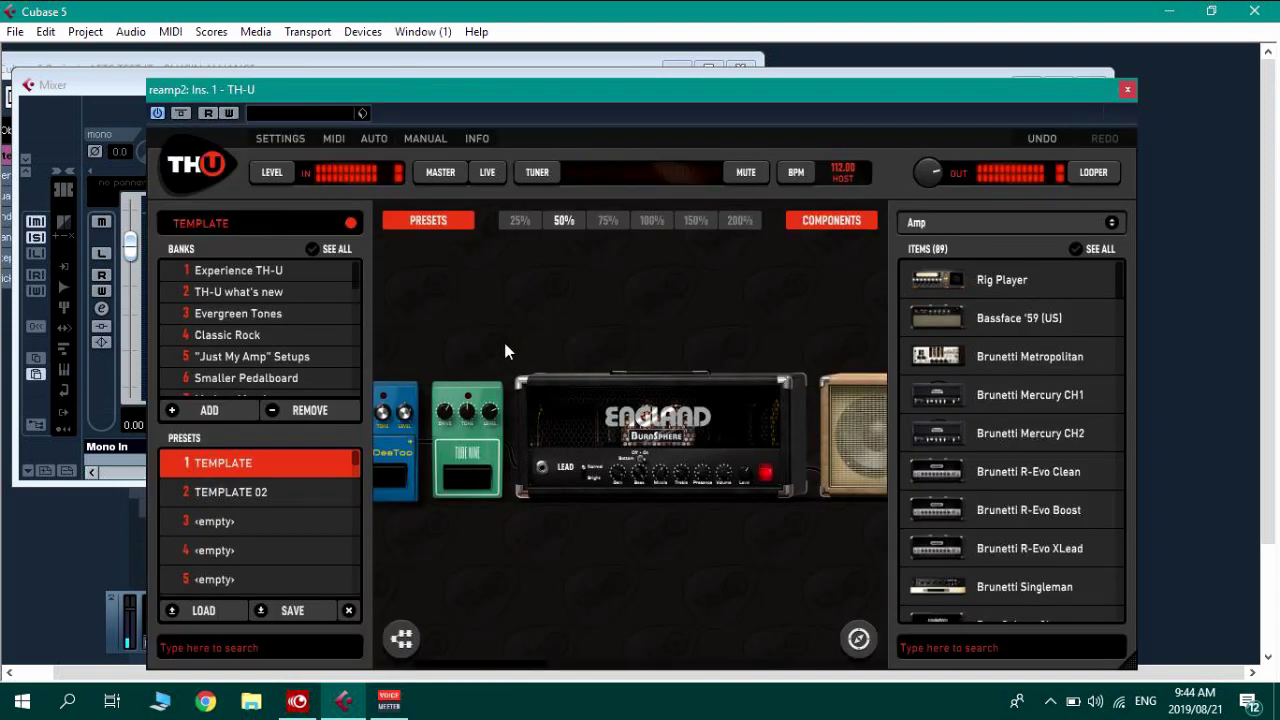
Show the cabinet components and add the 2x12 Brunetti between the BurnSphere amp and the existing cabinet.
scroll(773, 330, "down", 2)
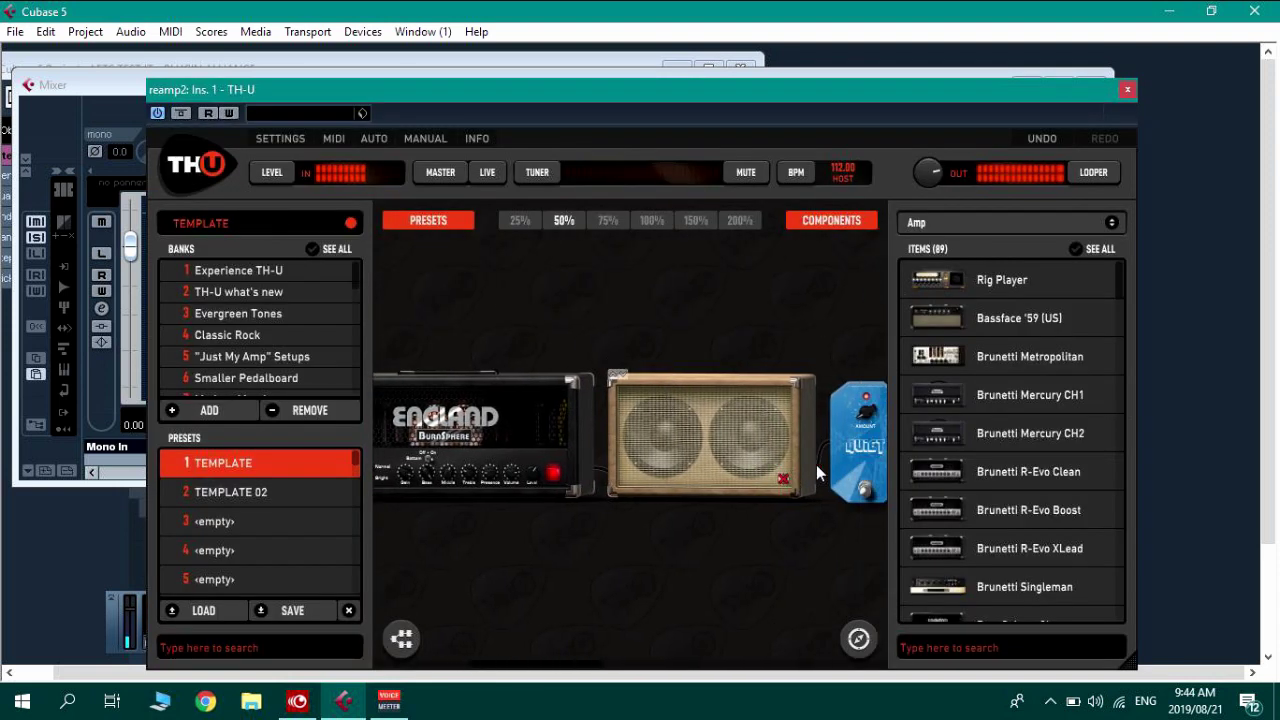
left_click(1027, 223)
left_click(966, 292)
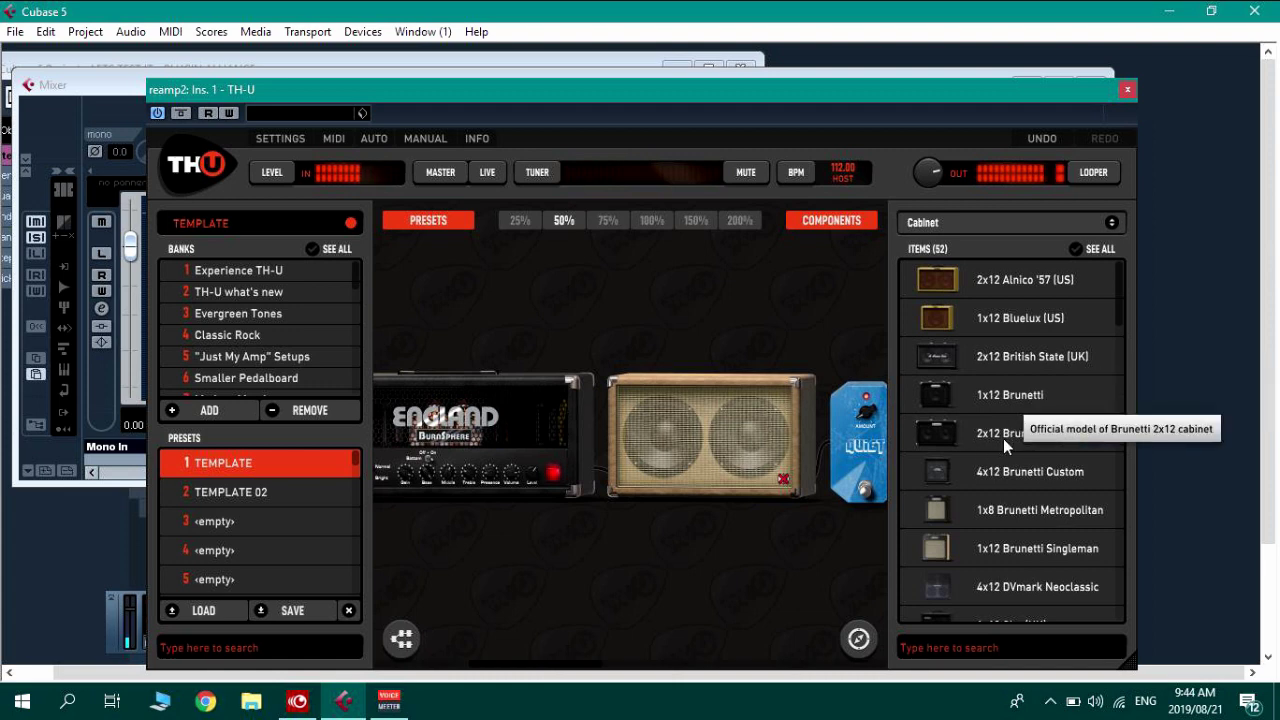
left_click_drag(950, 438, 593, 430)
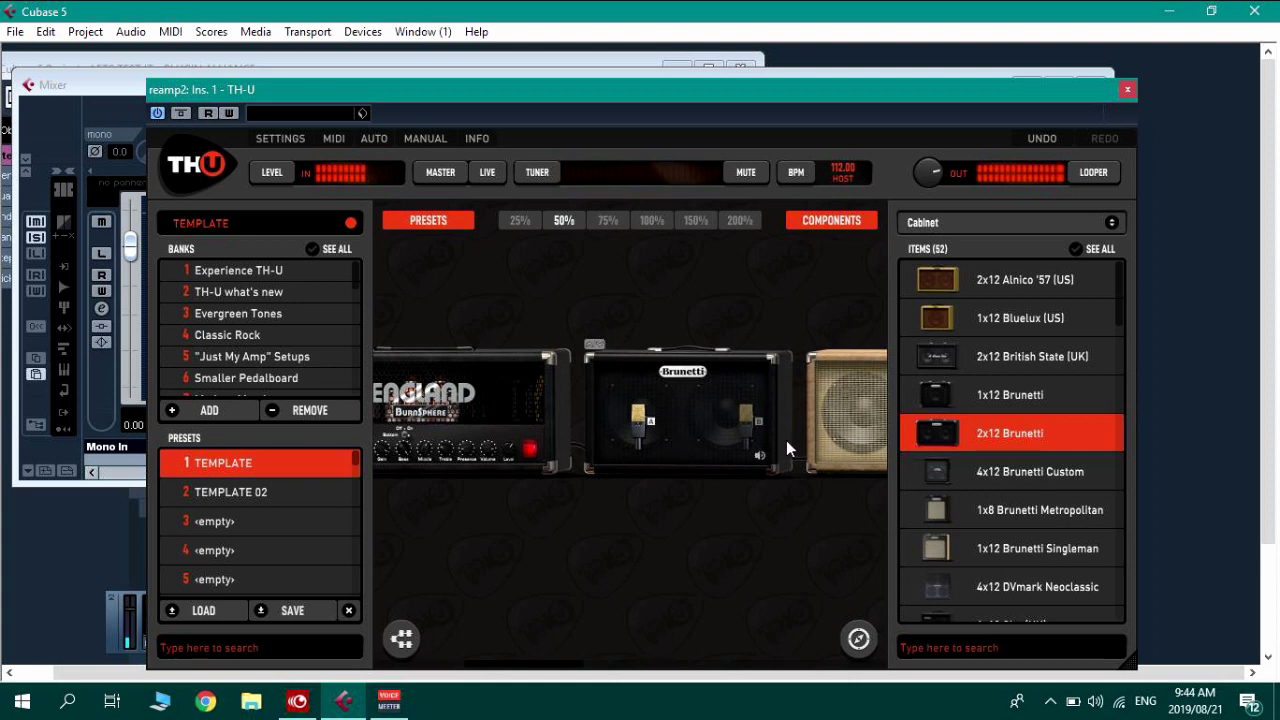
scroll(1073, 395, "down", 3)
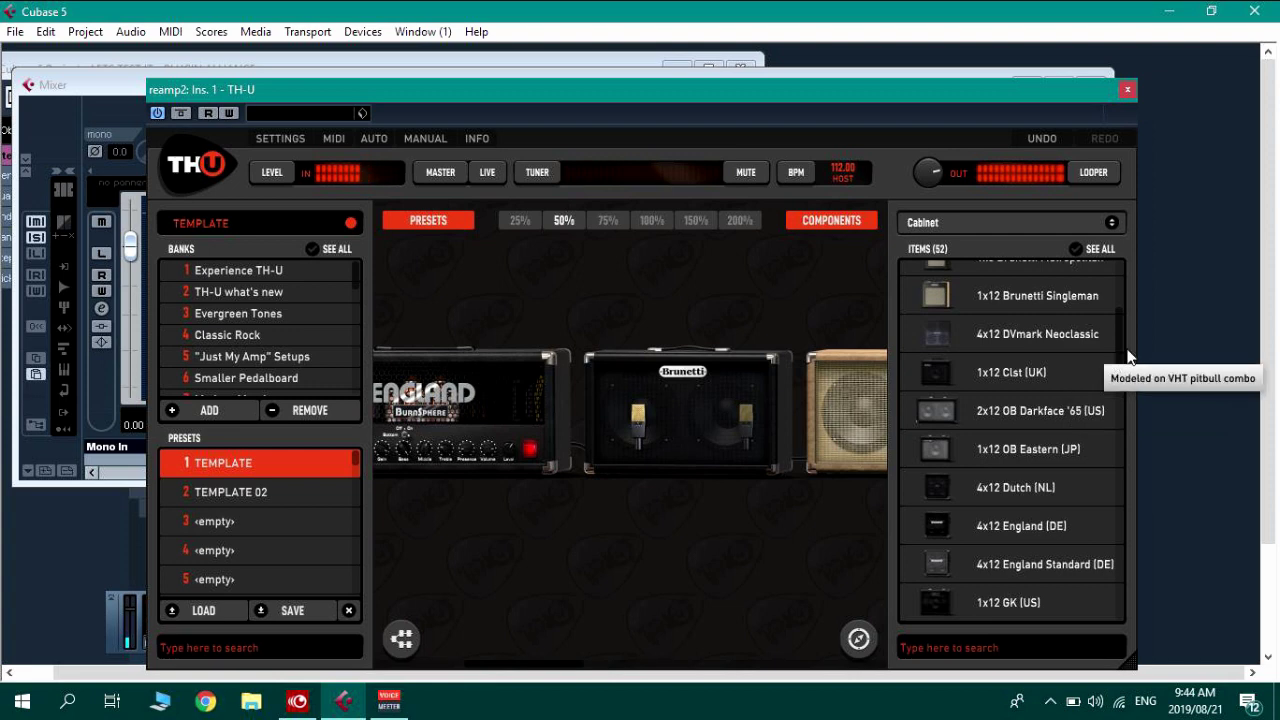
left_click_drag(1120, 339, 1127, 315)
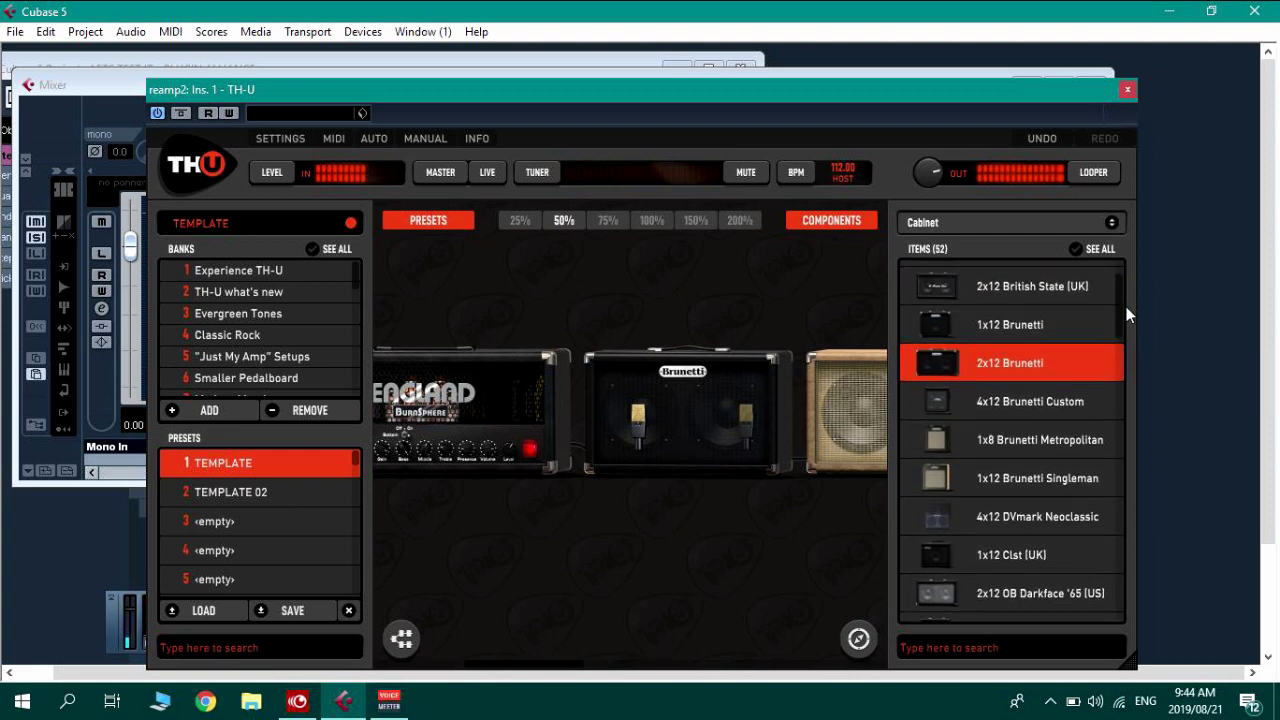
Try several positions for microphone A on the 2x12 Brunetti, and remove that cabinet from the signal chain.
mouse_move(641, 420)
left_mouse_down()
mouse_move(658, 415)
mouse_move(625, 409)
mouse_move(598, 436)
mouse_move(618, 422)
left_mouse_up()
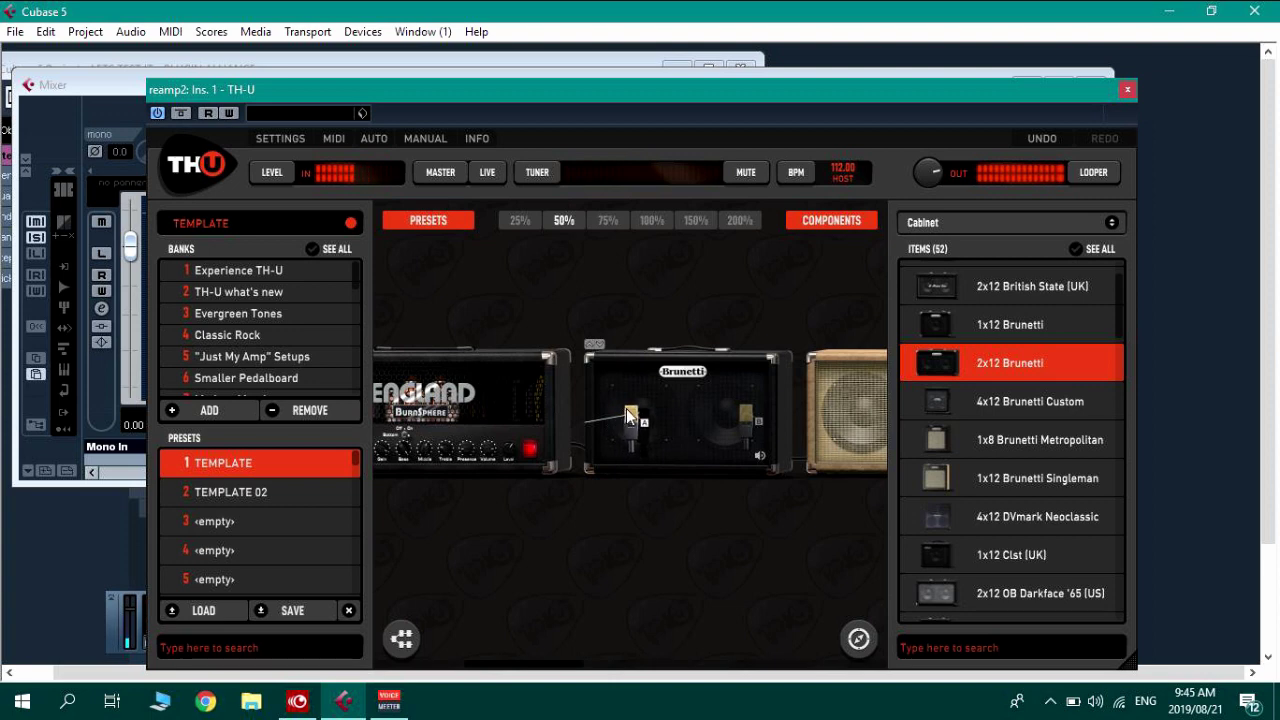
mouse_move(626, 408)
left_mouse_down()
mouse_move(647, 392)
mouse_move(634, 421)
left_mouse_up()
right_click(634, 422)
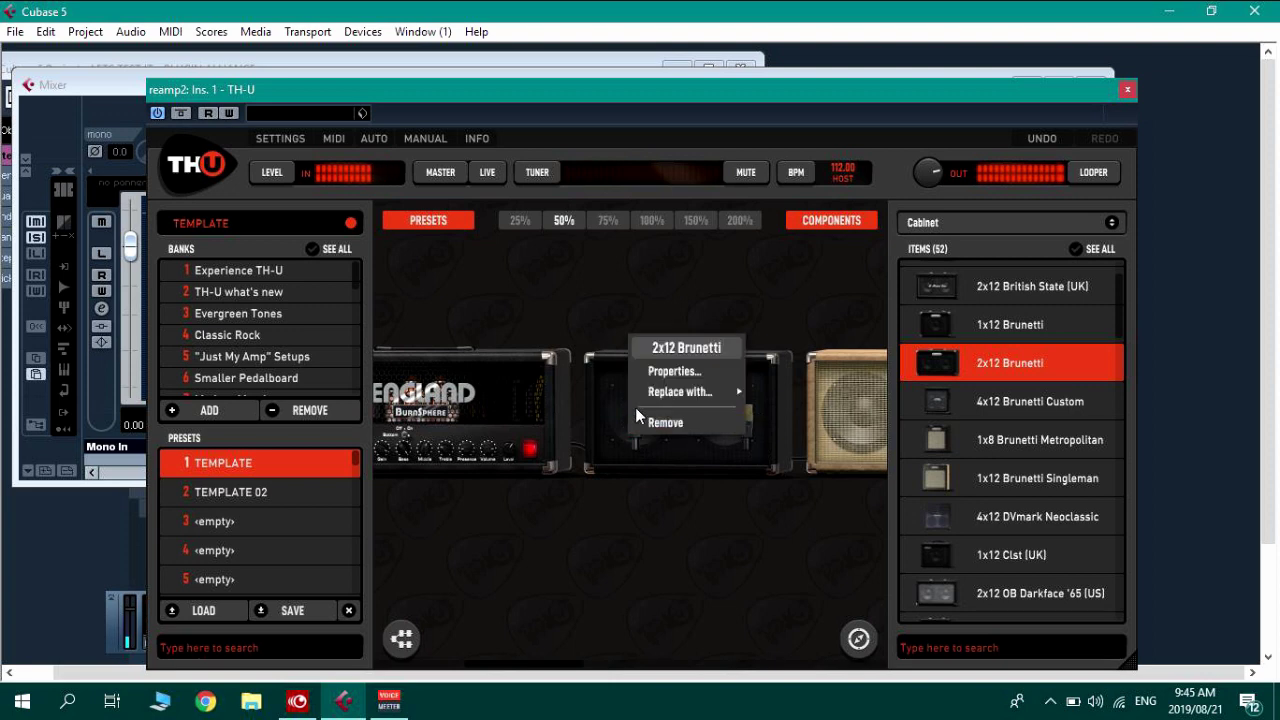
left_click(631, 418)
left_click_drag(631, 418, 612, 531)
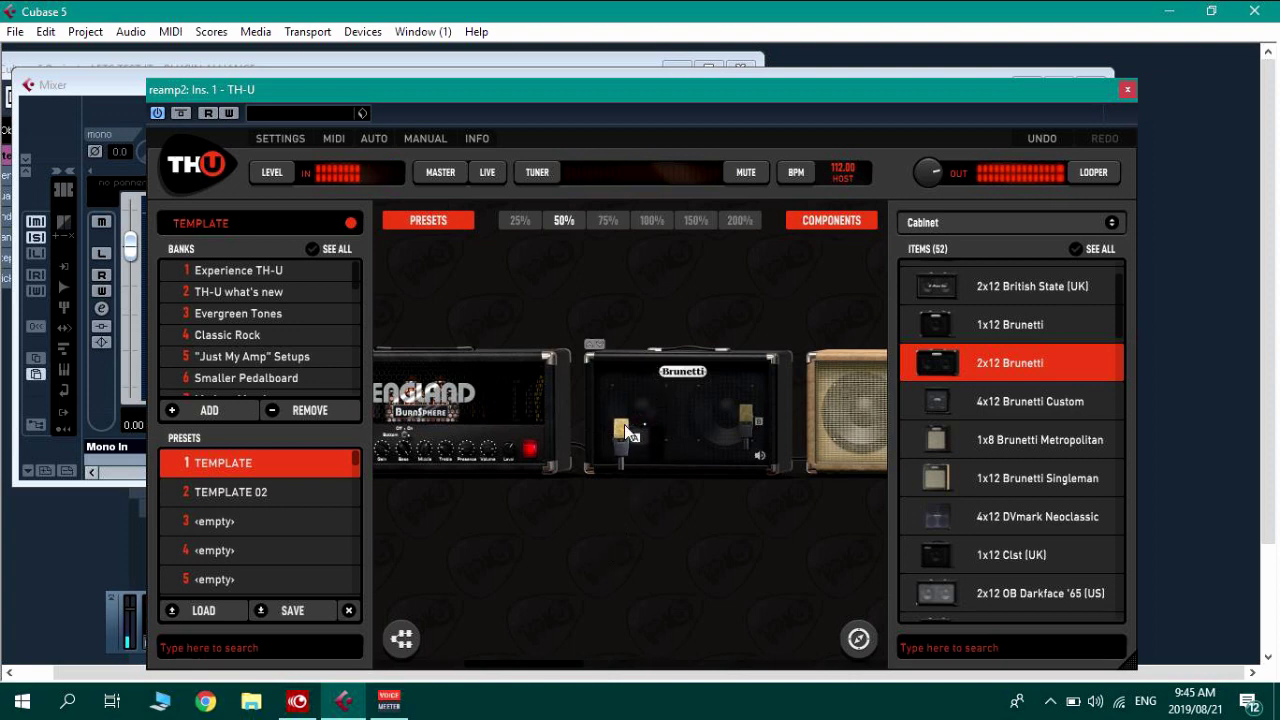
left_click_drag(624, 424, 608, 395)
left_click_drag(621, 402, 630, 428)
left_click_drag(619, 378, 866, 636)
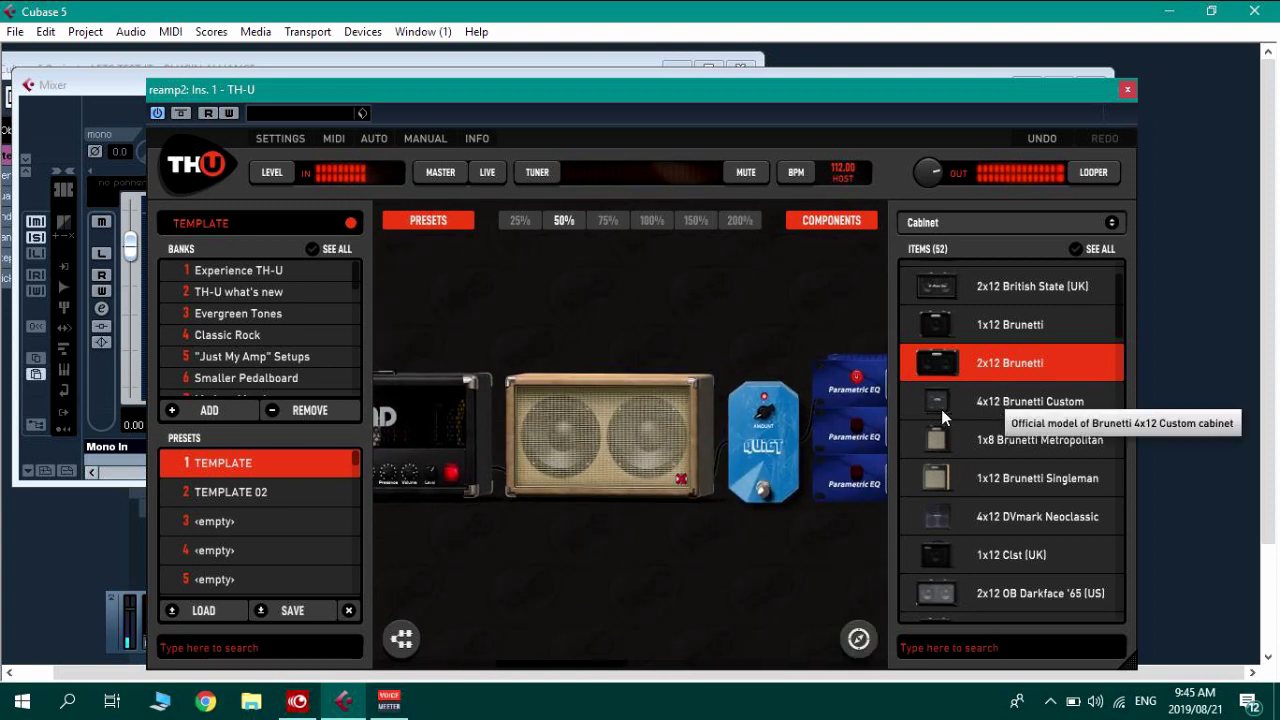
Try the 4x12 Brunetti Custom and the 4x12 DVmark Neoclassic after the amp, removing each cabinet again.
left_click_drag(941, 409, 497, 442)
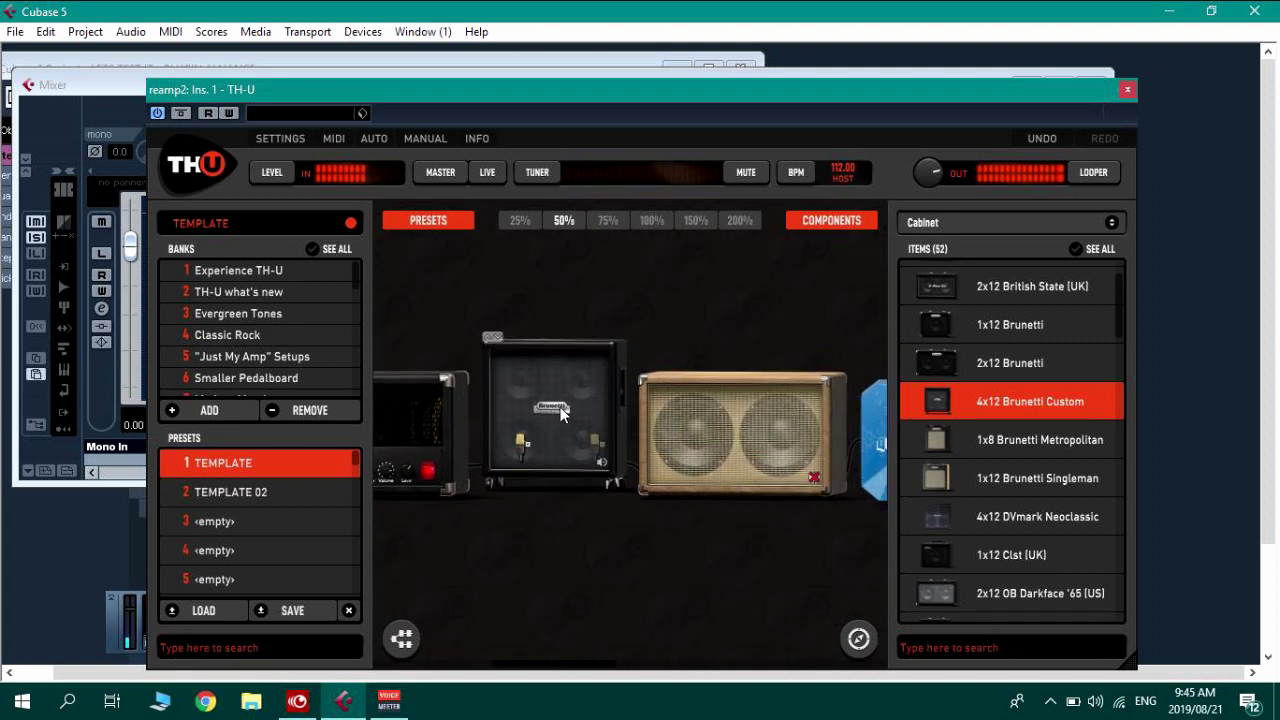
left_click_drag(486, 351, 858, 645)
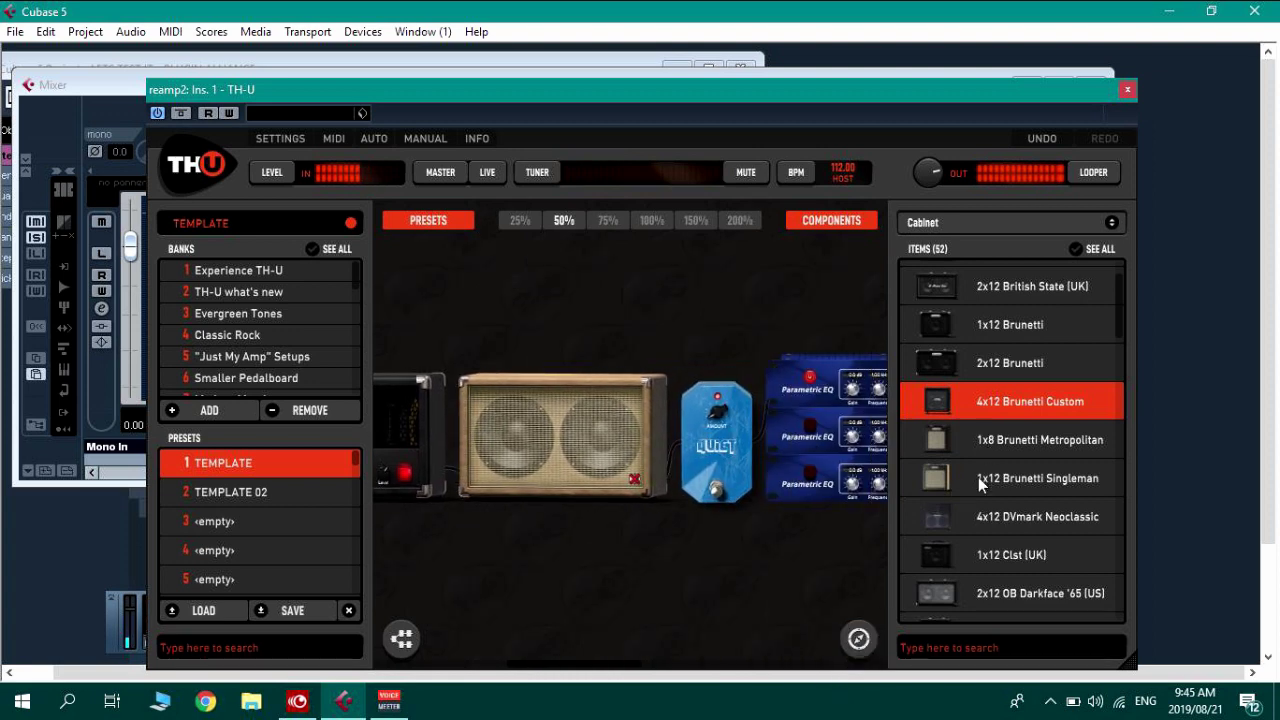
left_click(936, 480)
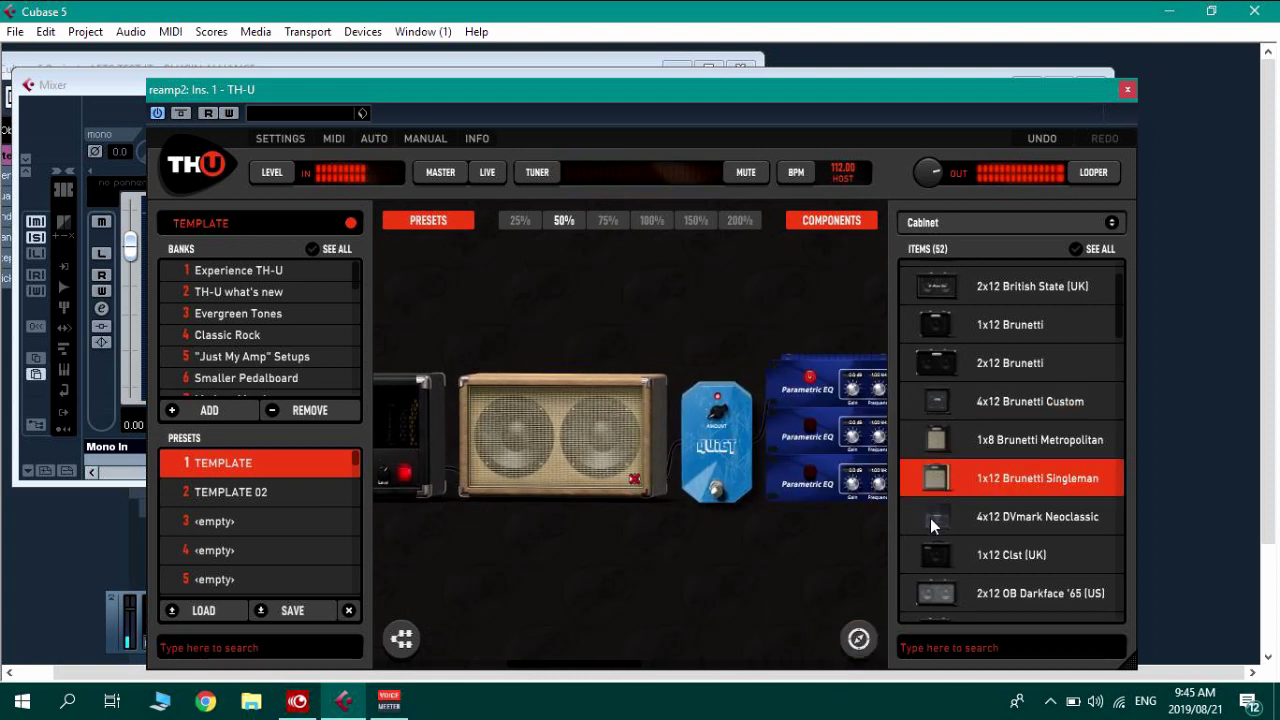
left_click_drag(930, 521, 446, 429)
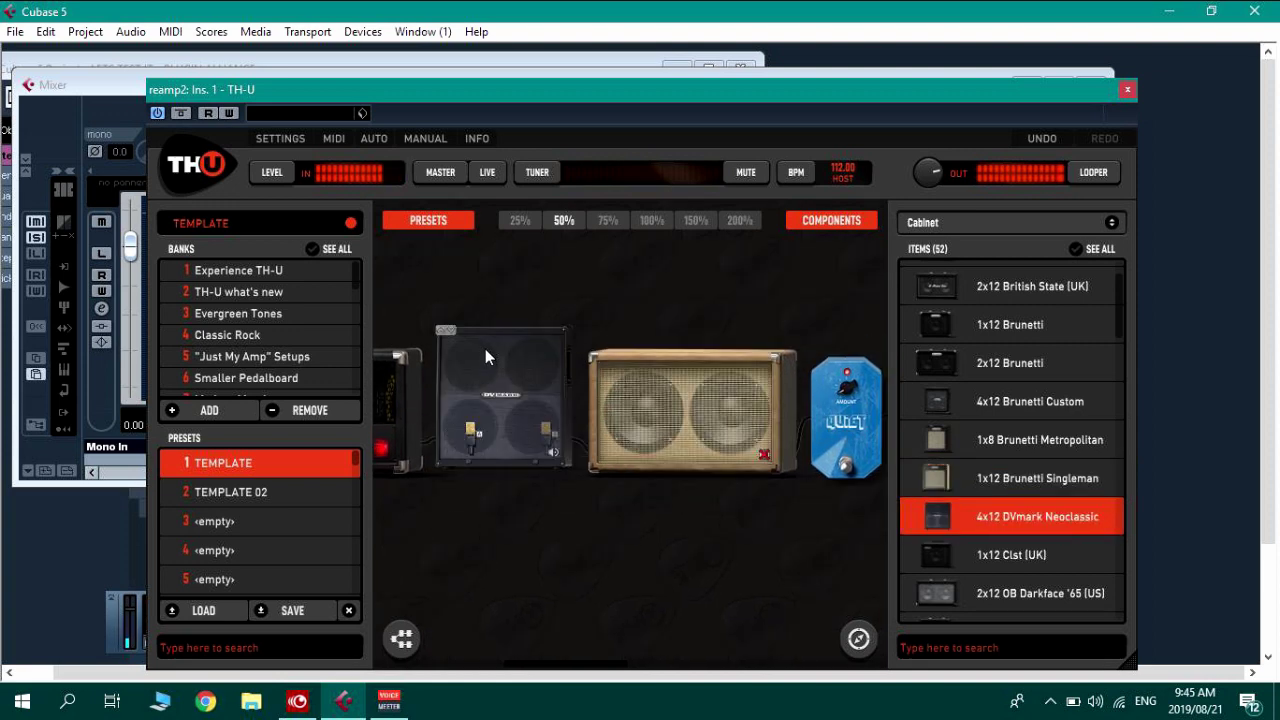
left_click_drag(466, 357, 858, 634)
Add the 2x12 Modern cabinet between the BurnSphere amp and the existing cabinet, and show it at 100% size.
scroll(983, 549, "down", 5)
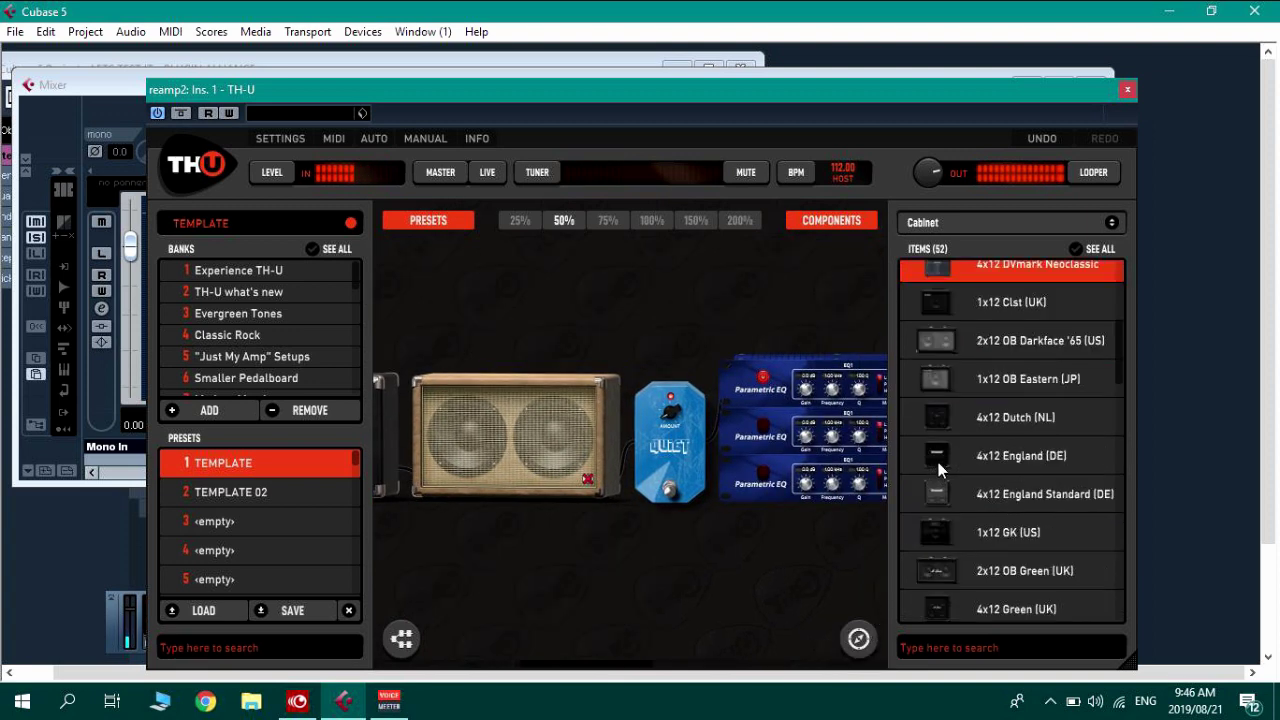
scroll(939, 492, "down", 8)
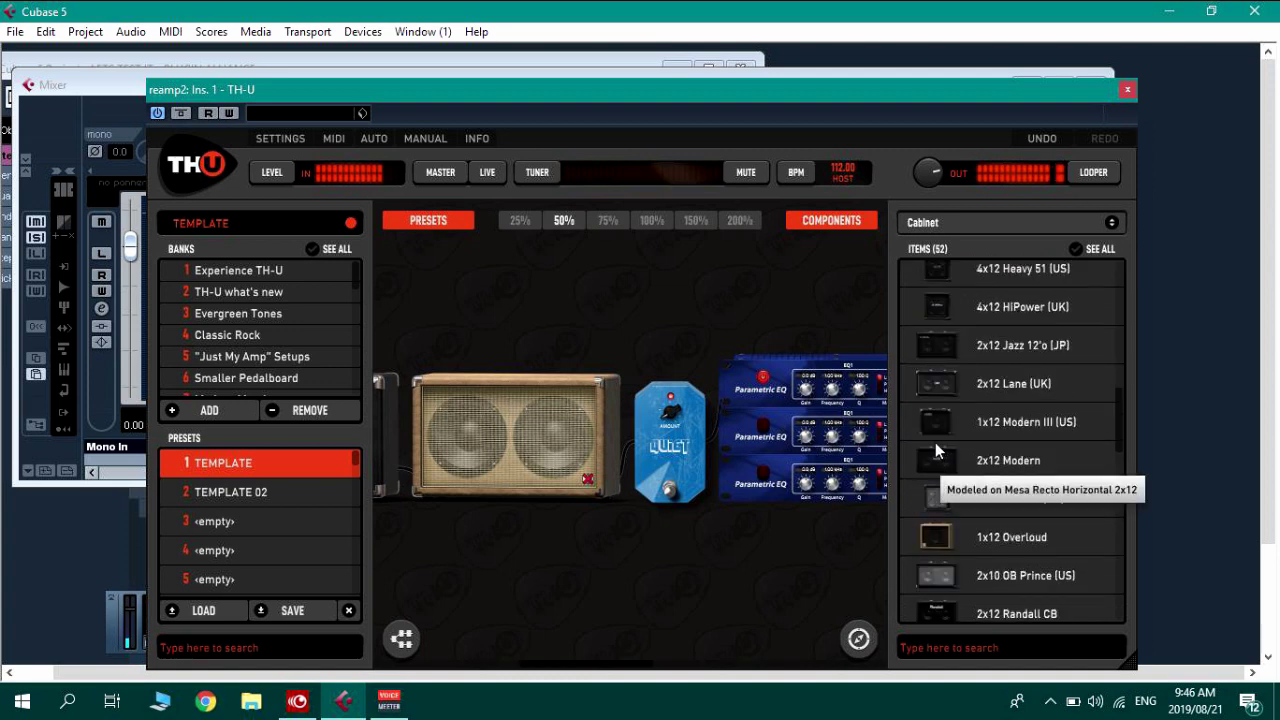
left_click_drag(935, 456, 418, 437)
left_click_drag(516, 431, 792, 491)
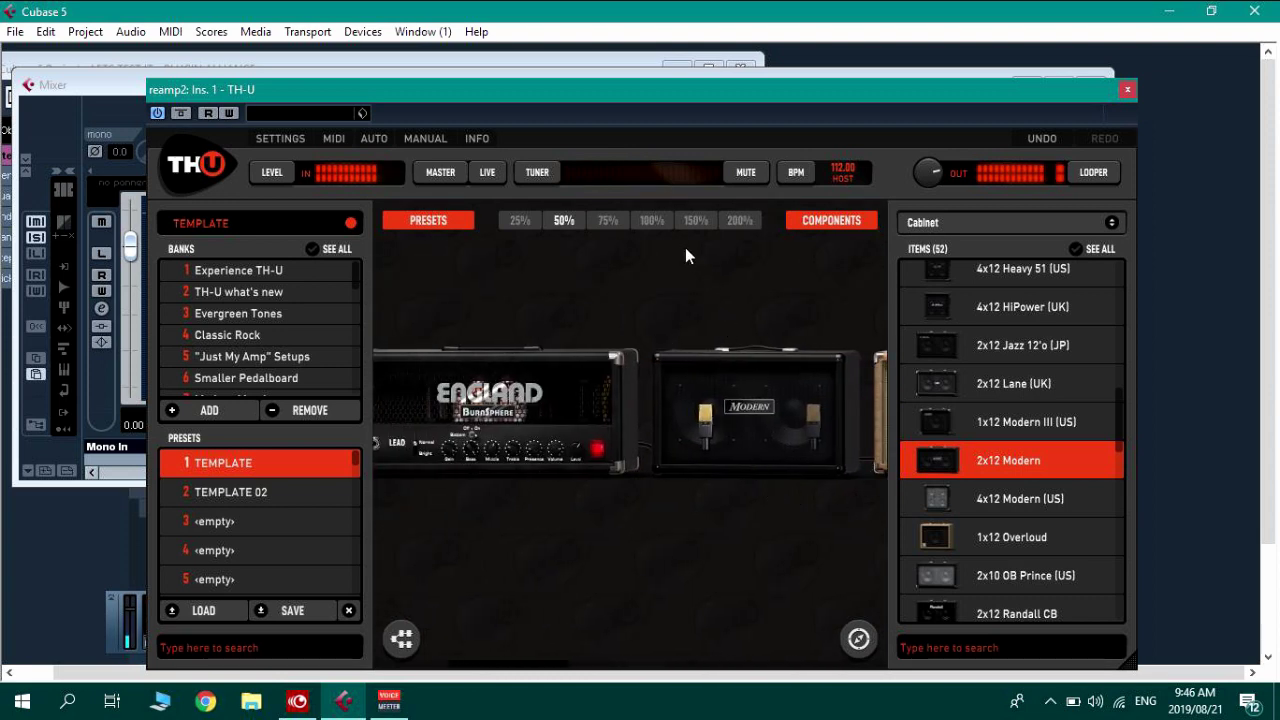
left_click(660, 229)
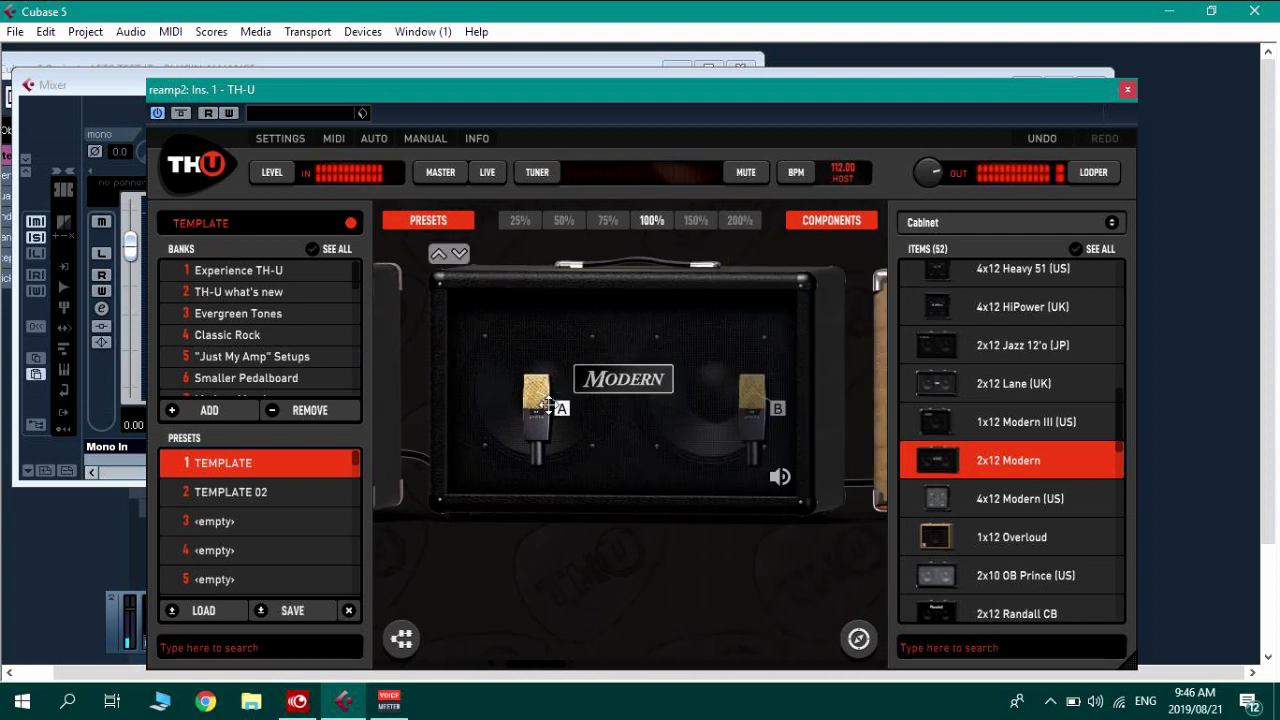
Try American81, American58 and American57 as microphone A on the 2x12 Modern, and move the microphone slightly toward the first speaker's centre.
left_click(563, 412)
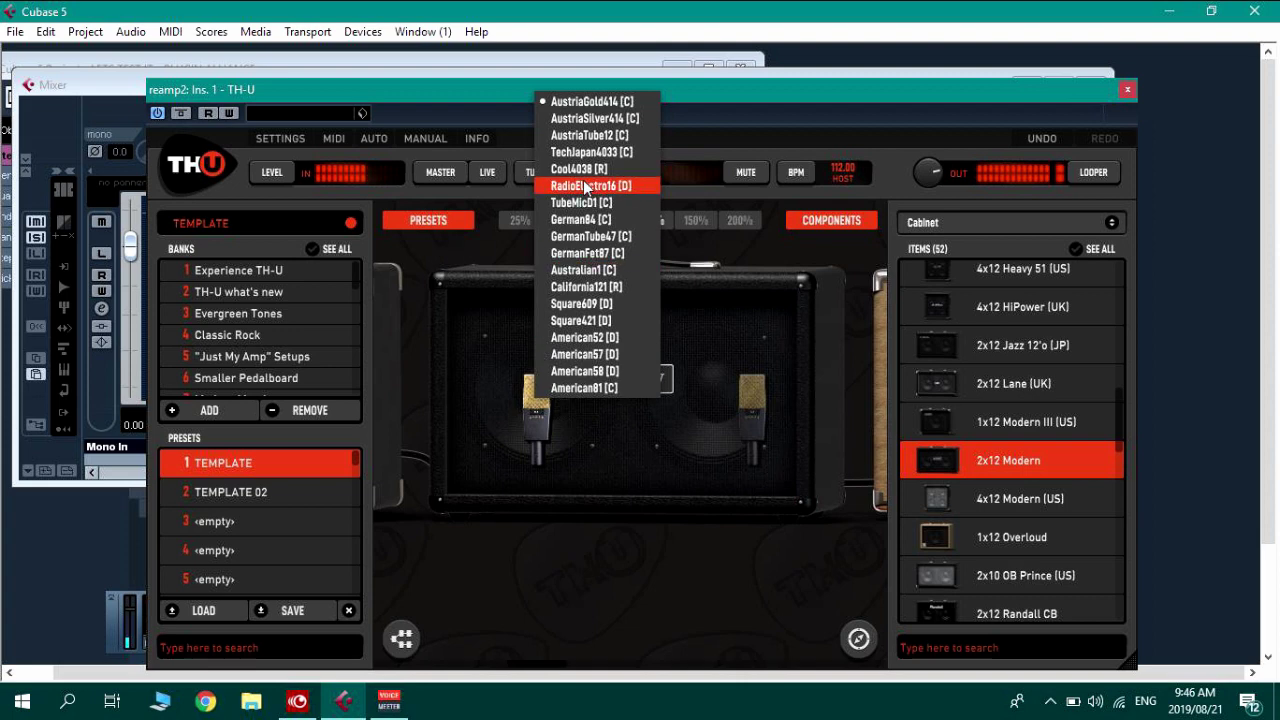
left_click(604, 388)
left_click(539, 407)
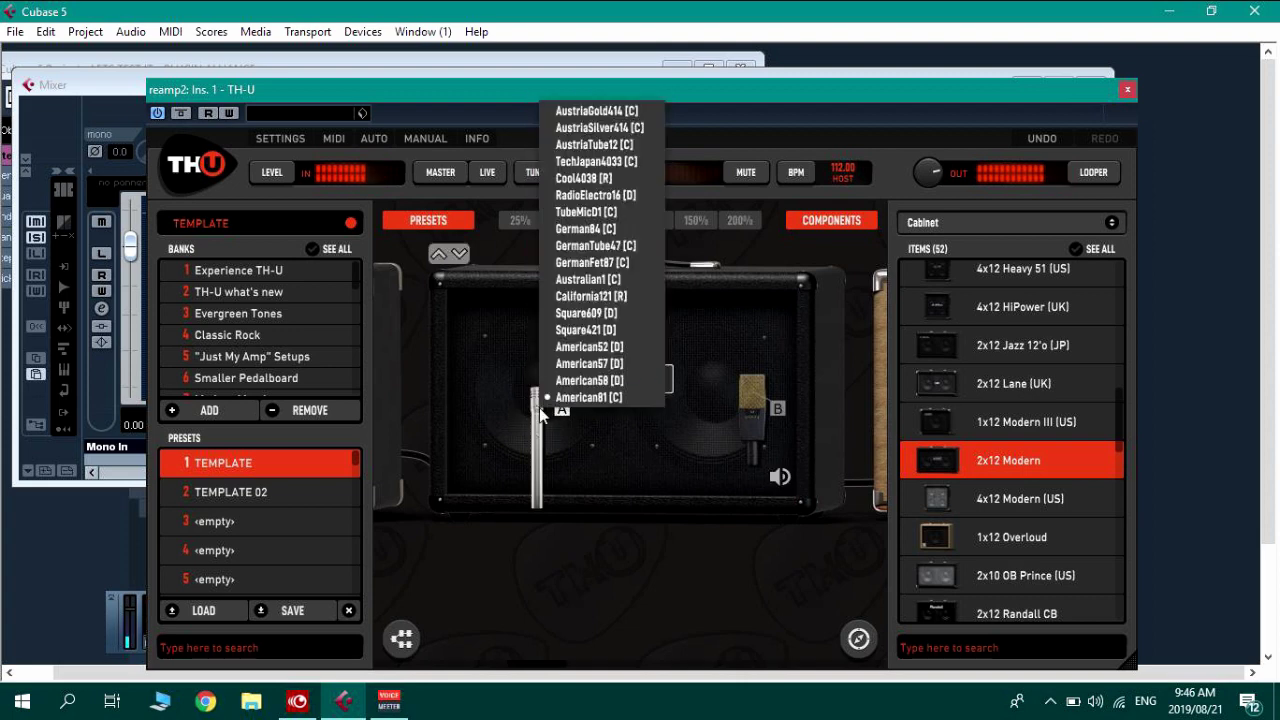
left_click(610, 378)
left_click(545, 398)
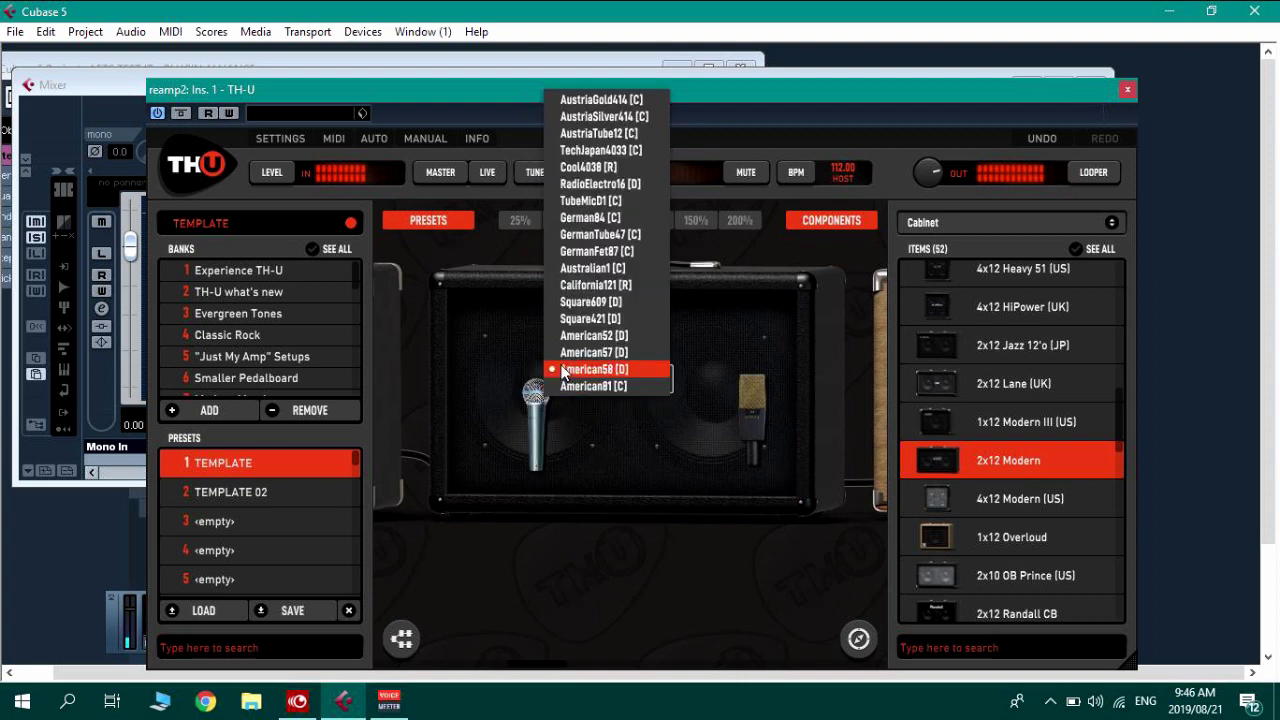
left_click(564, 366)
mouse_move(541, 403)
left_mouse_down()
mouse_move(559, 398)
mouse_move(533, 402)
mouse_move(537, 423)
mouse_move(549, 393)
left_mouse_up()
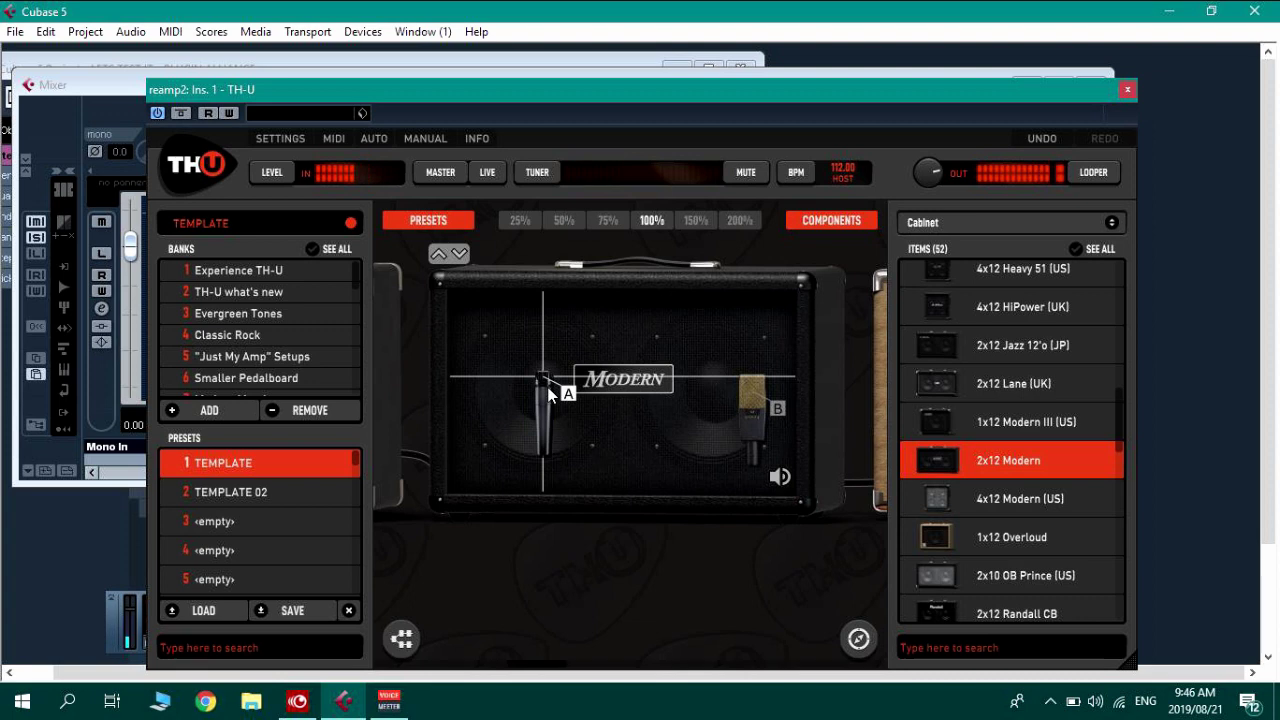
left_click(762, 398)
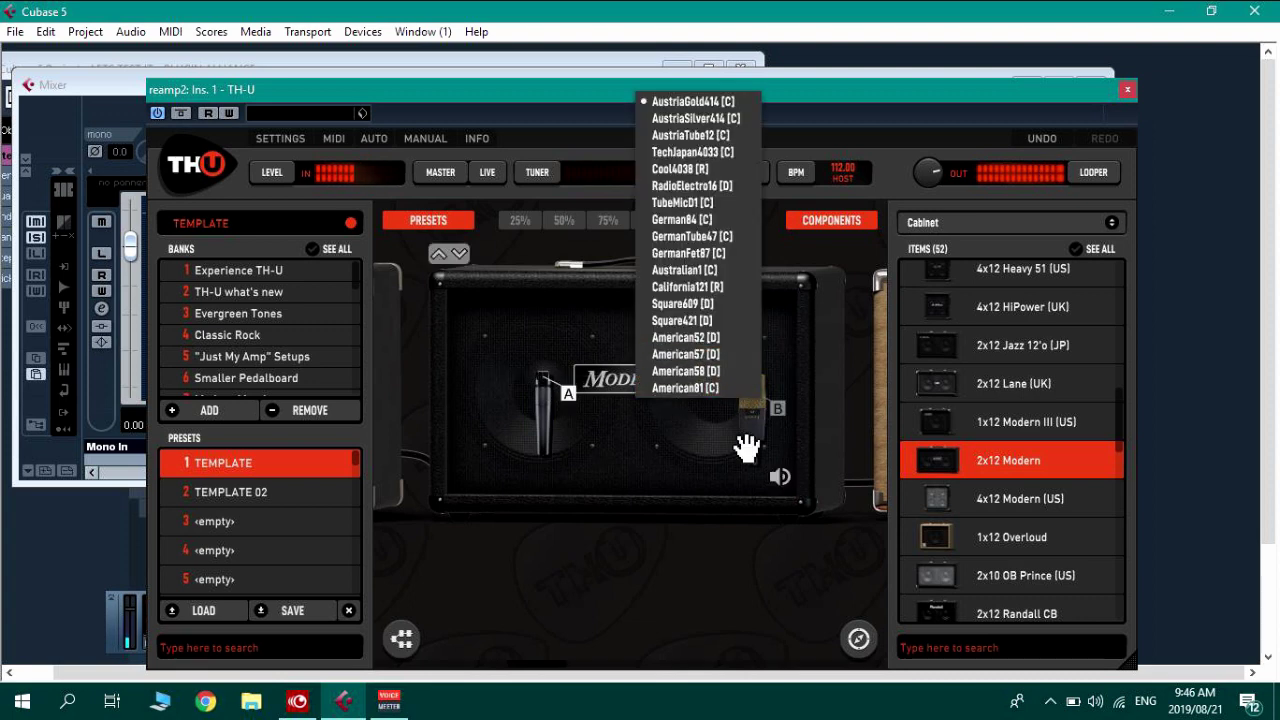
left_click(746, 440)
left_click(774, 410)
left_click(774, 410)
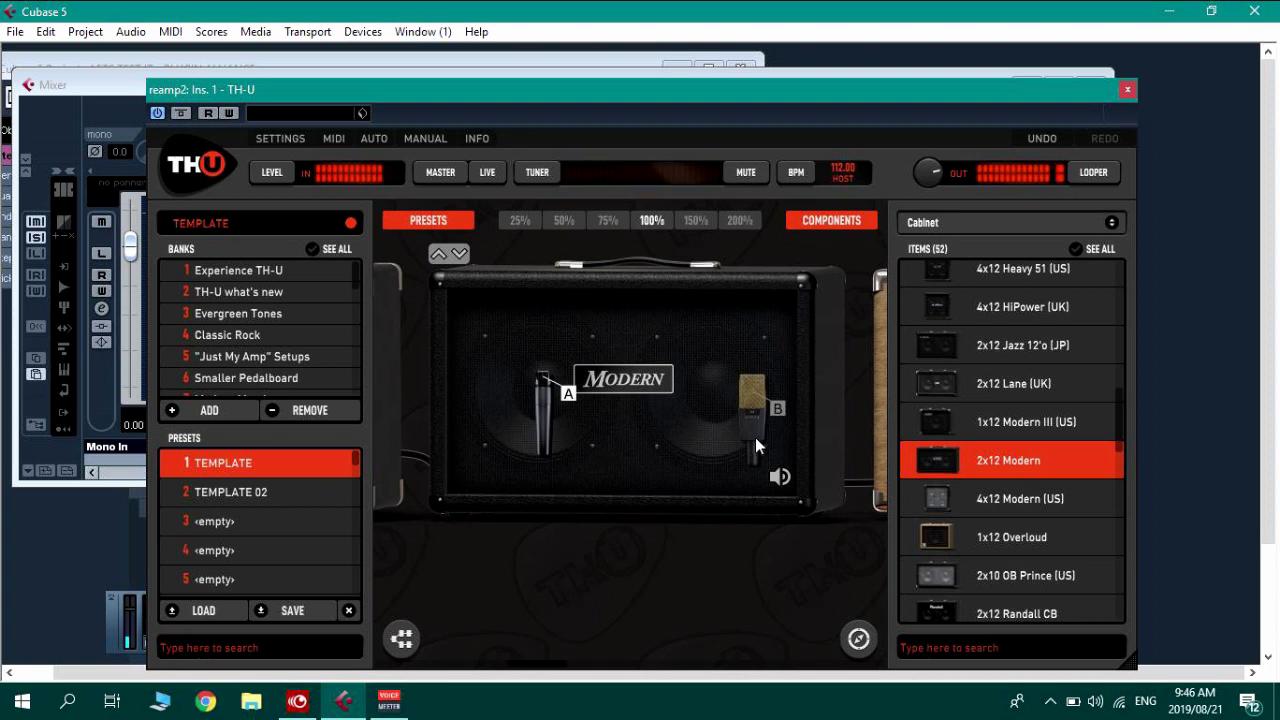
left_click(755, 437)
left_click(759, 406)
Try several other models for microphone A on the 2x12 Modern, and move the microphone off-centre toward the first speaker's lower inner edge.
left_click(544, 395)
left_click(566, 333)
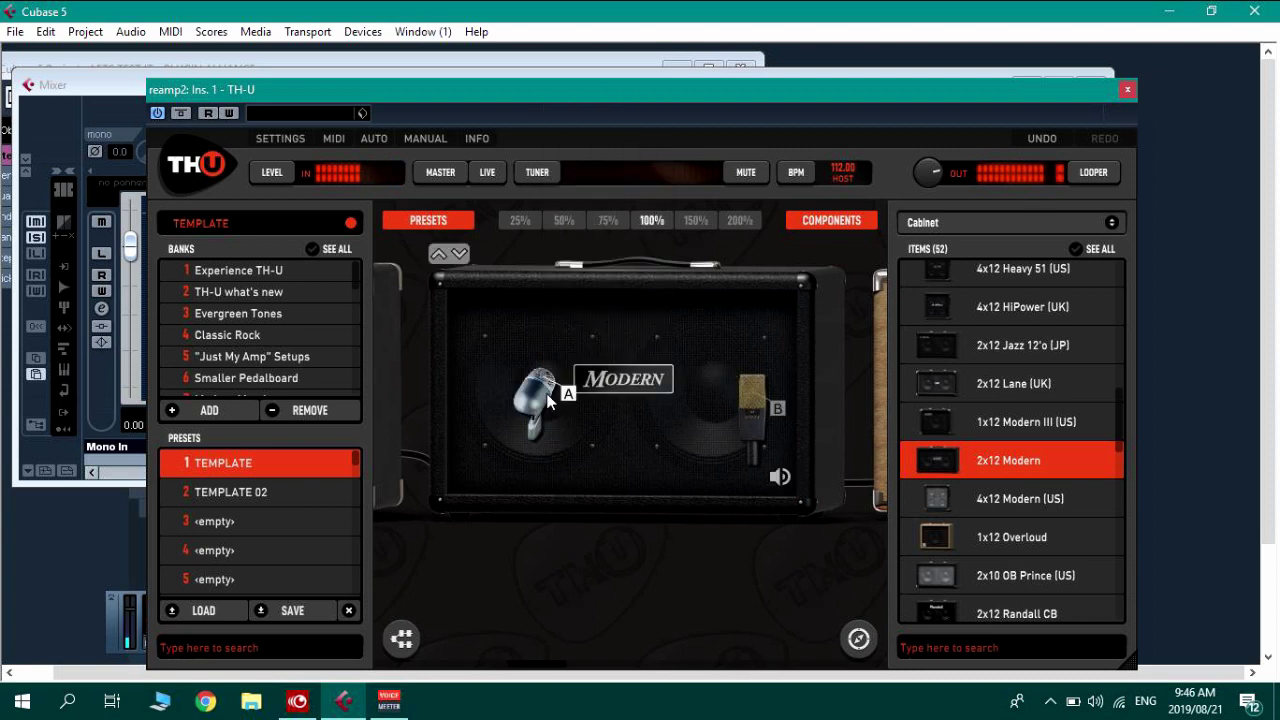
left_click(548, 401)
left_click(566, 315)
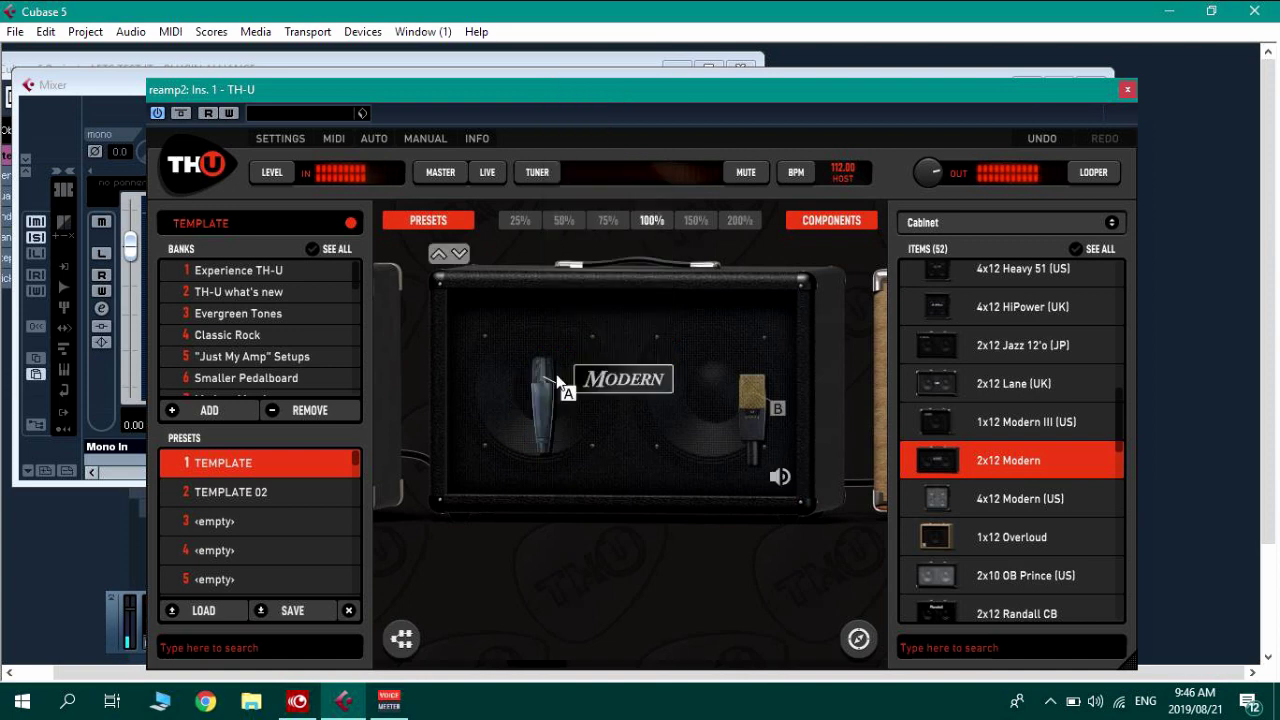
left_click(548, 401)
left_click(568, 316)
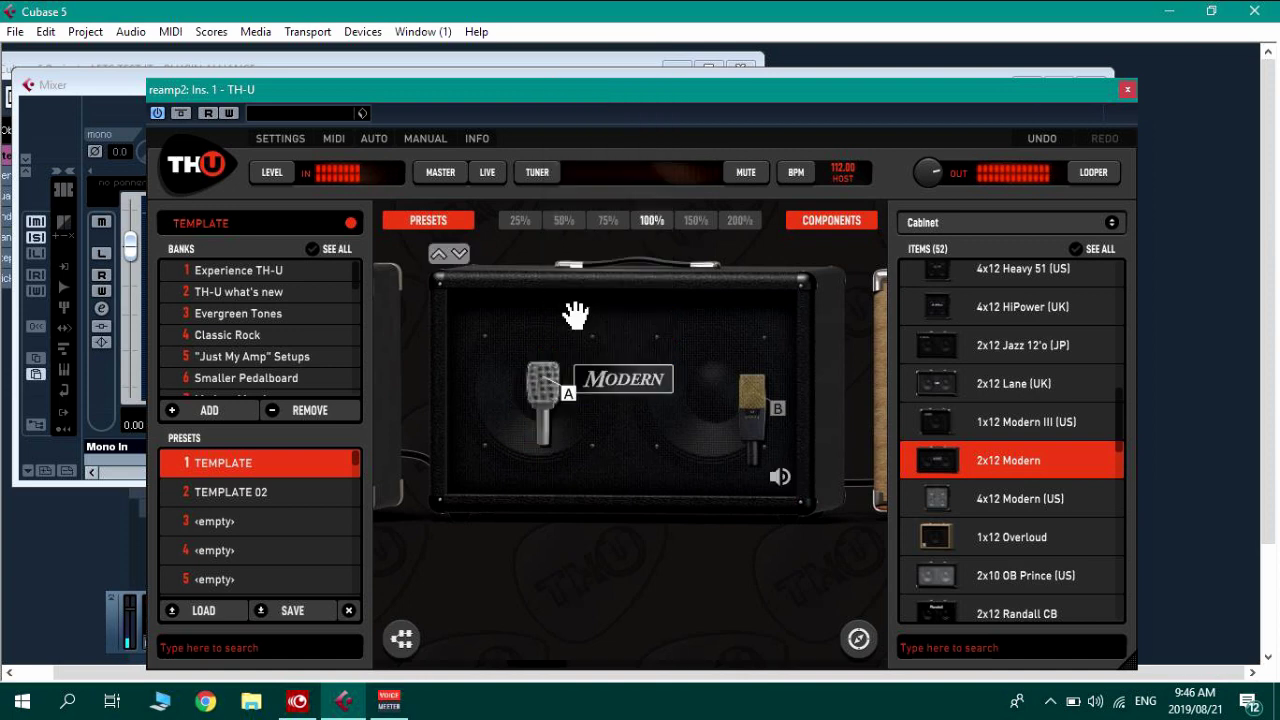
left_click(539, 388)
left_click(565, 291)
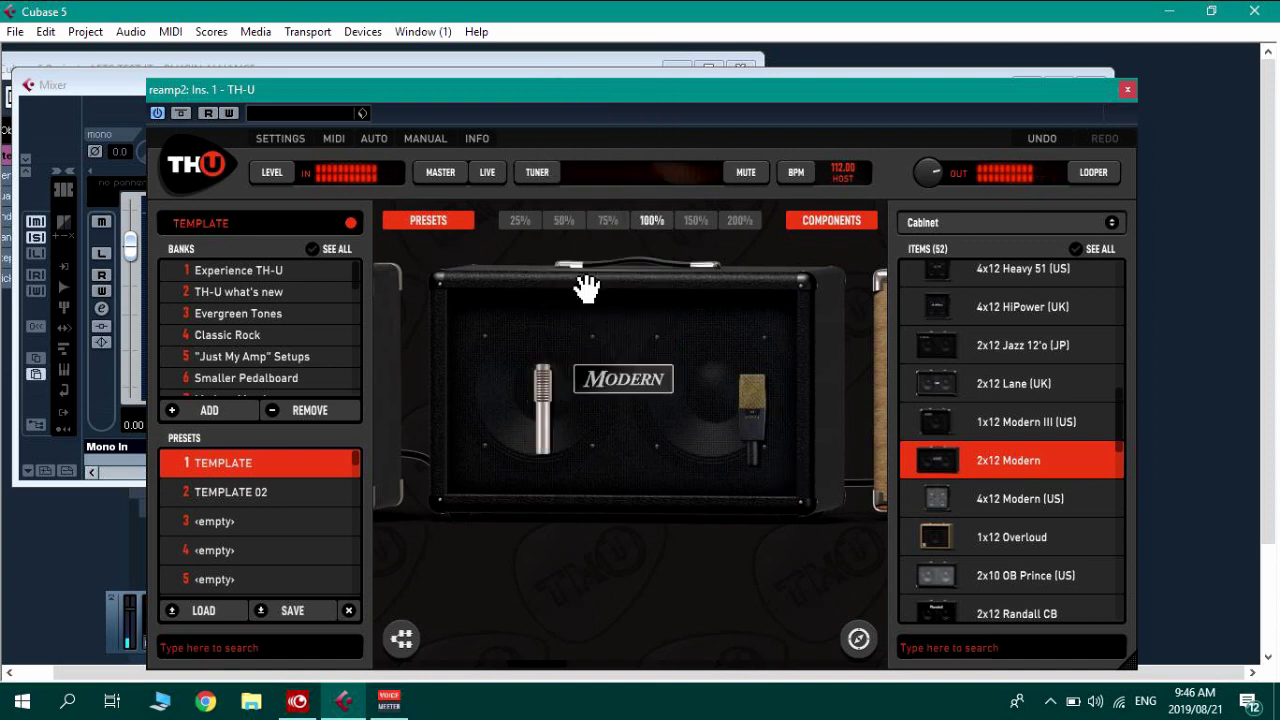
left_click(544, 387)
left_click(537, 394)
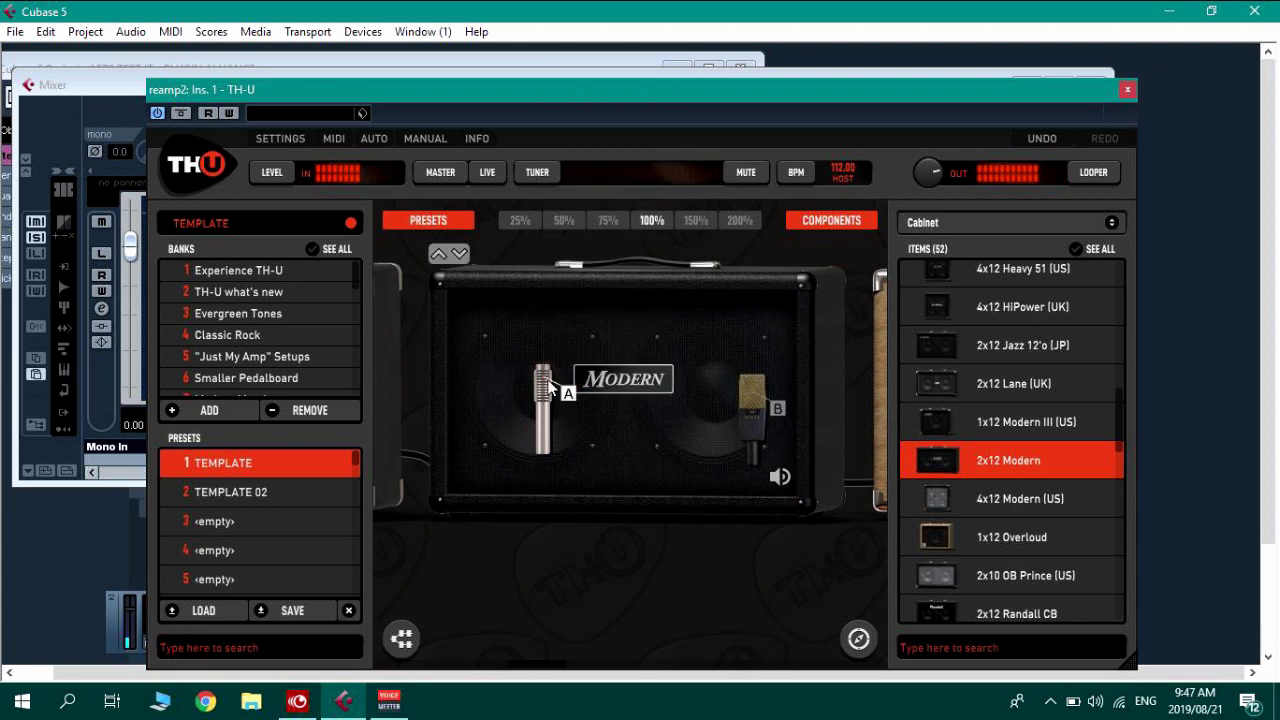
left_click_drag(549, 381, 565, 411)
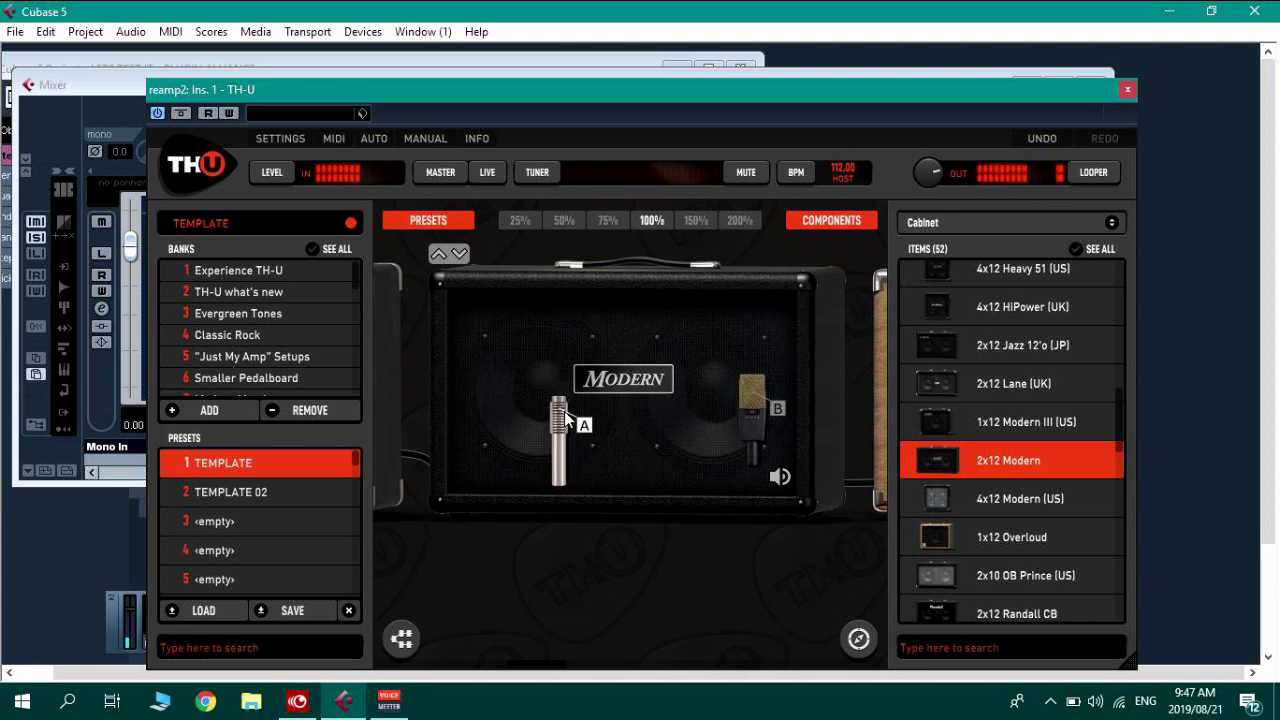
Remove the 2x12 Modern cabinet and the BurnSphere amp from the signal chain, with the chain shown at 50% size.
left_click(597, 226)
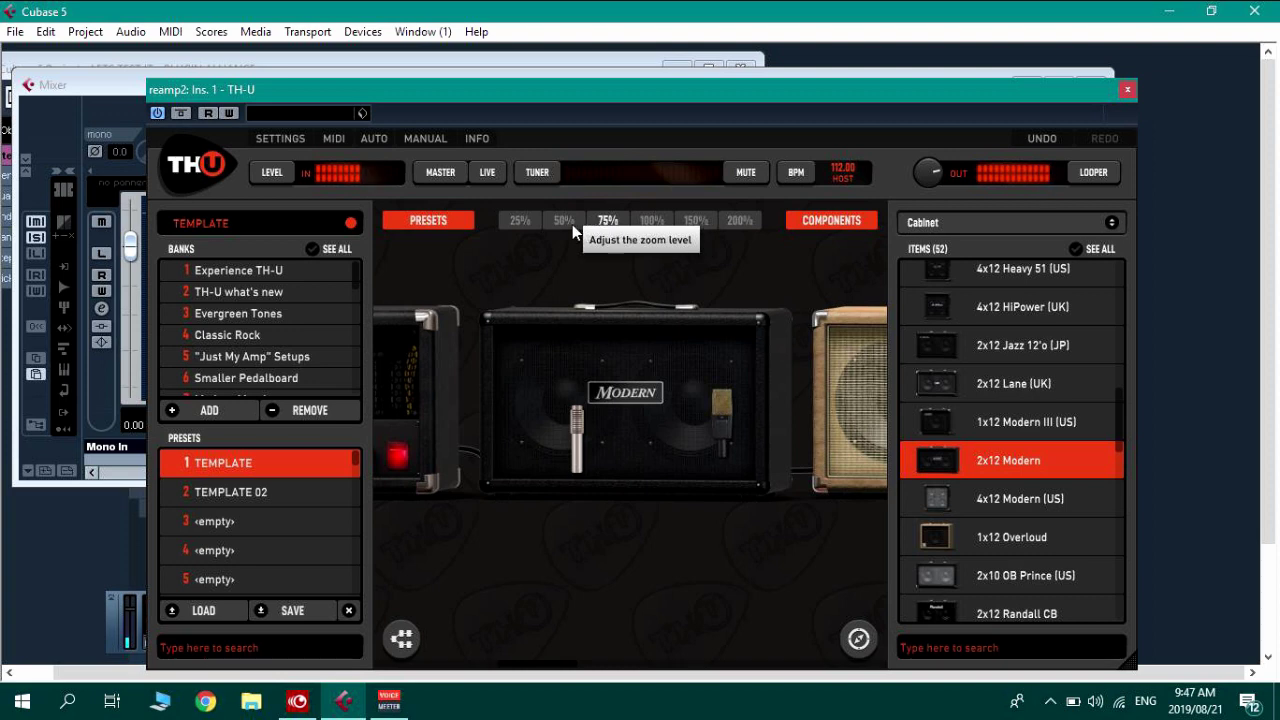
left_click(570, 222)
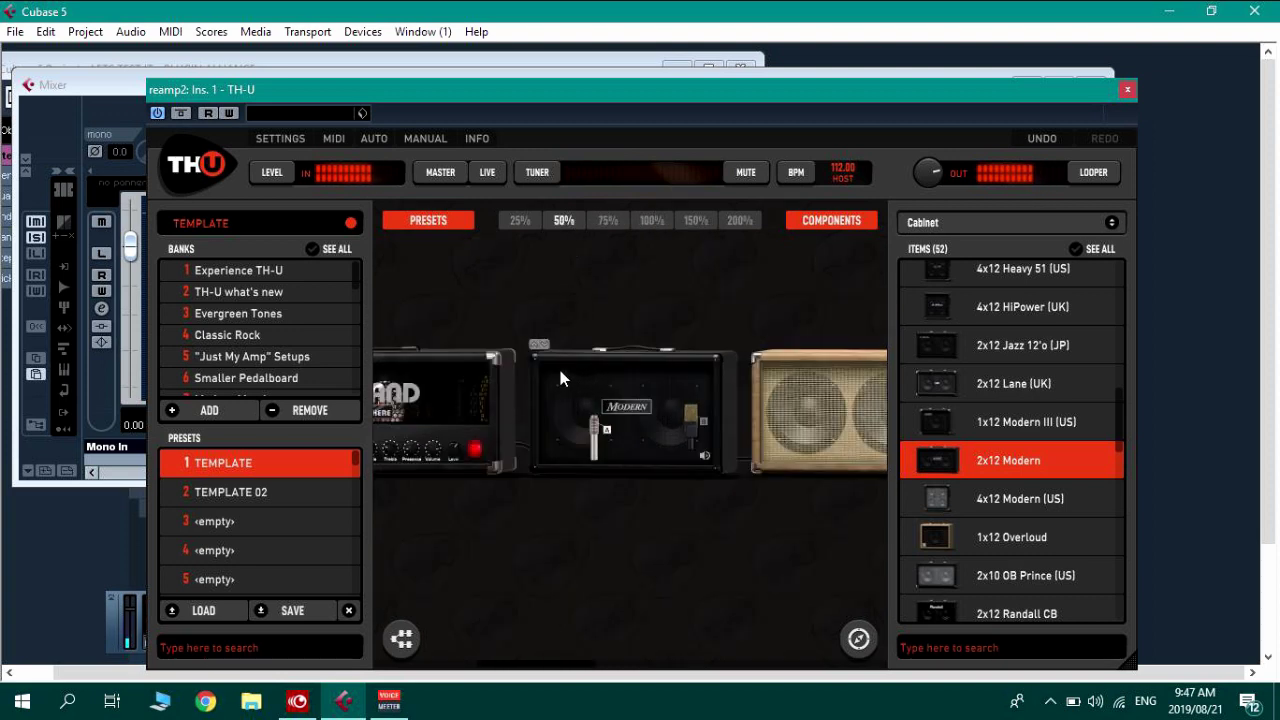
left_click_drag(560, 371, 860, 643)
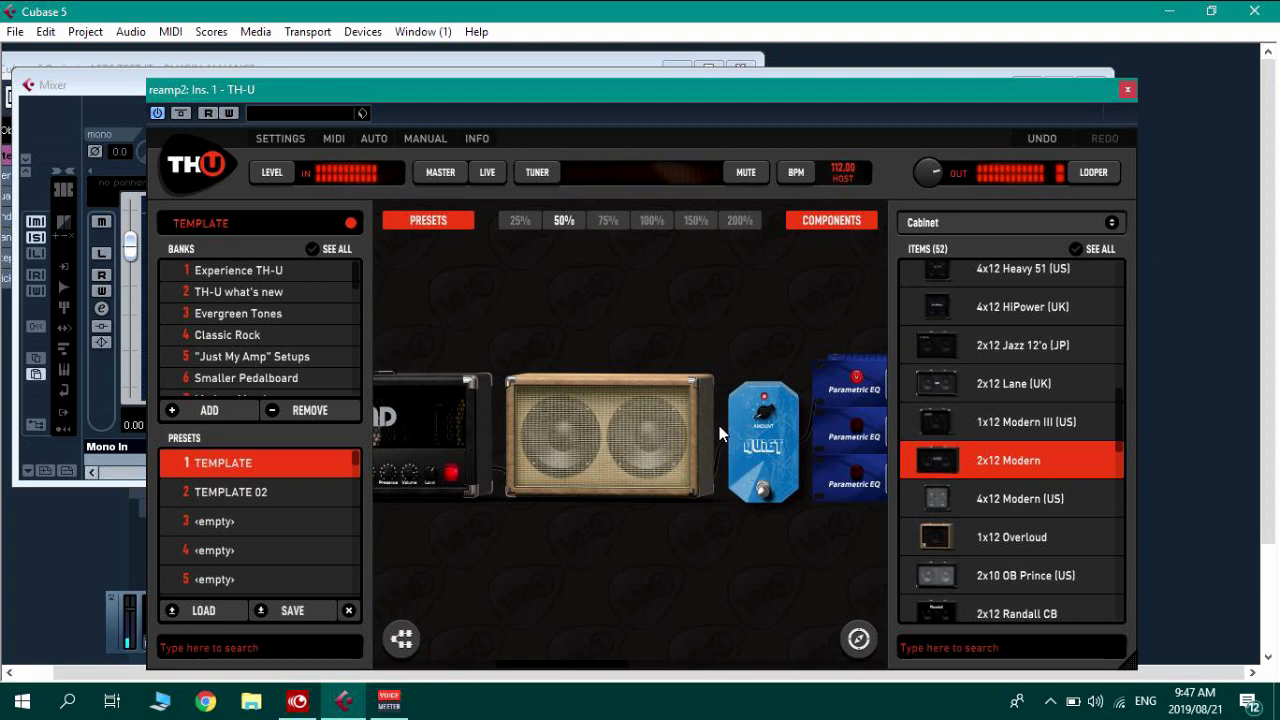
left_click_drag(676, 569, 788, 569)
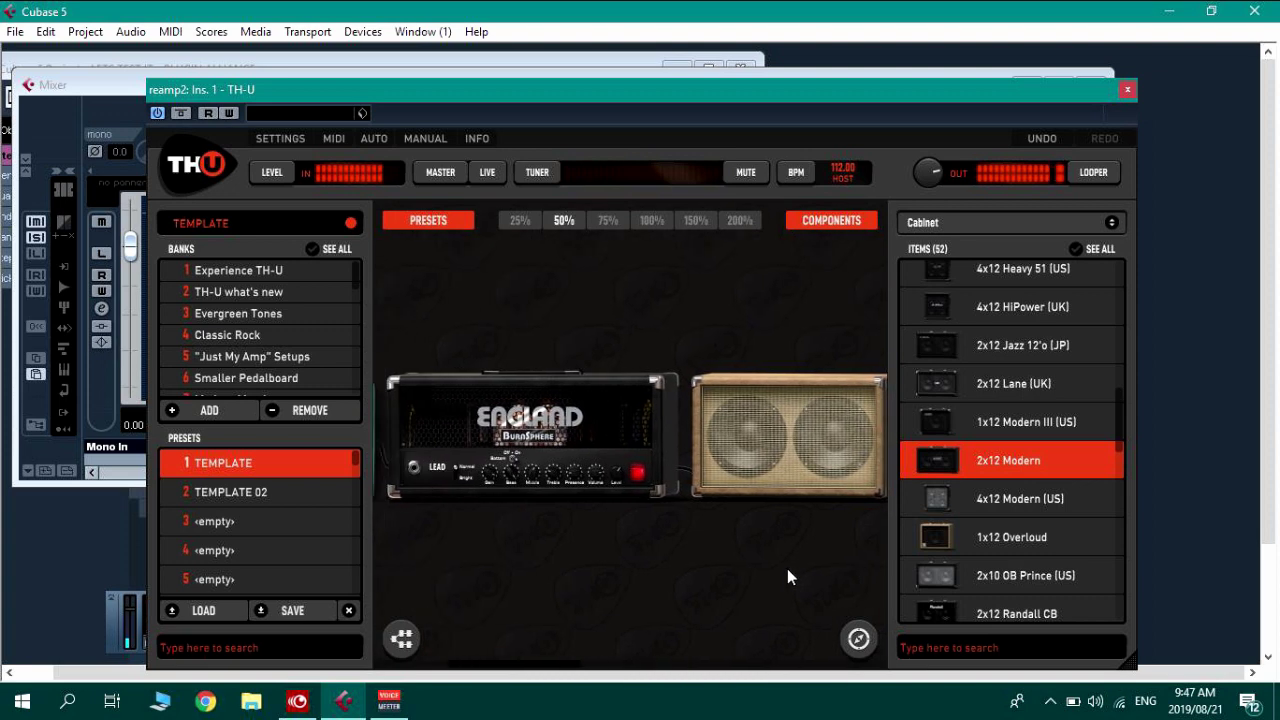
scroll(600, 560, "up", 2)
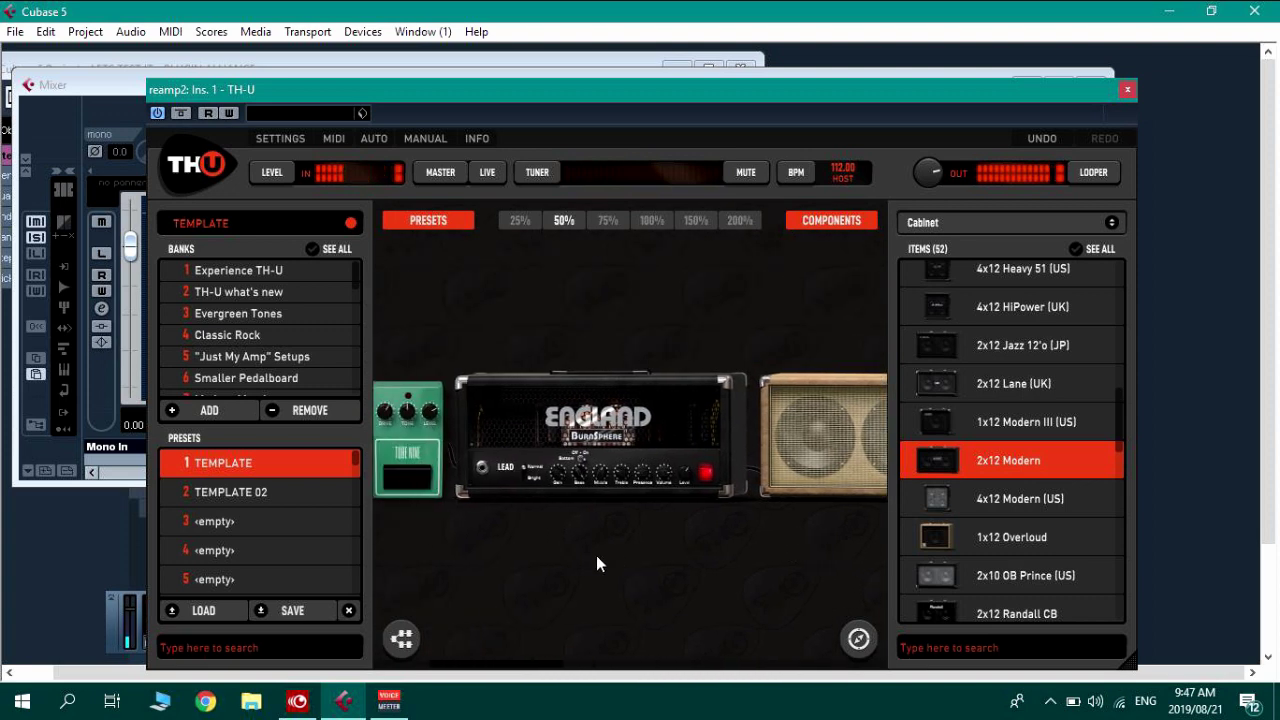
left_click_drag(514, 413, 860, 642)
Show the amp components, and try the Lab5 Dist between the Tube Nine pedal and the cabinet, removing it again.
left_click(963, 223)
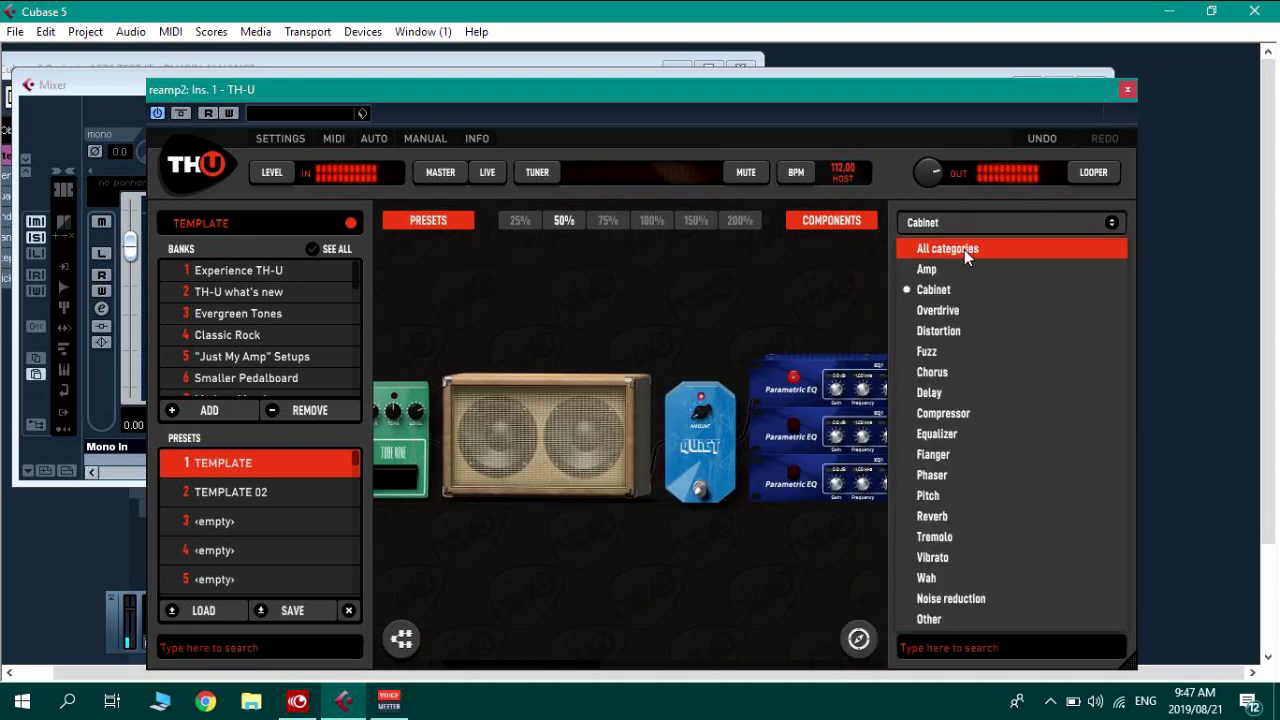
left_click(964, 270)
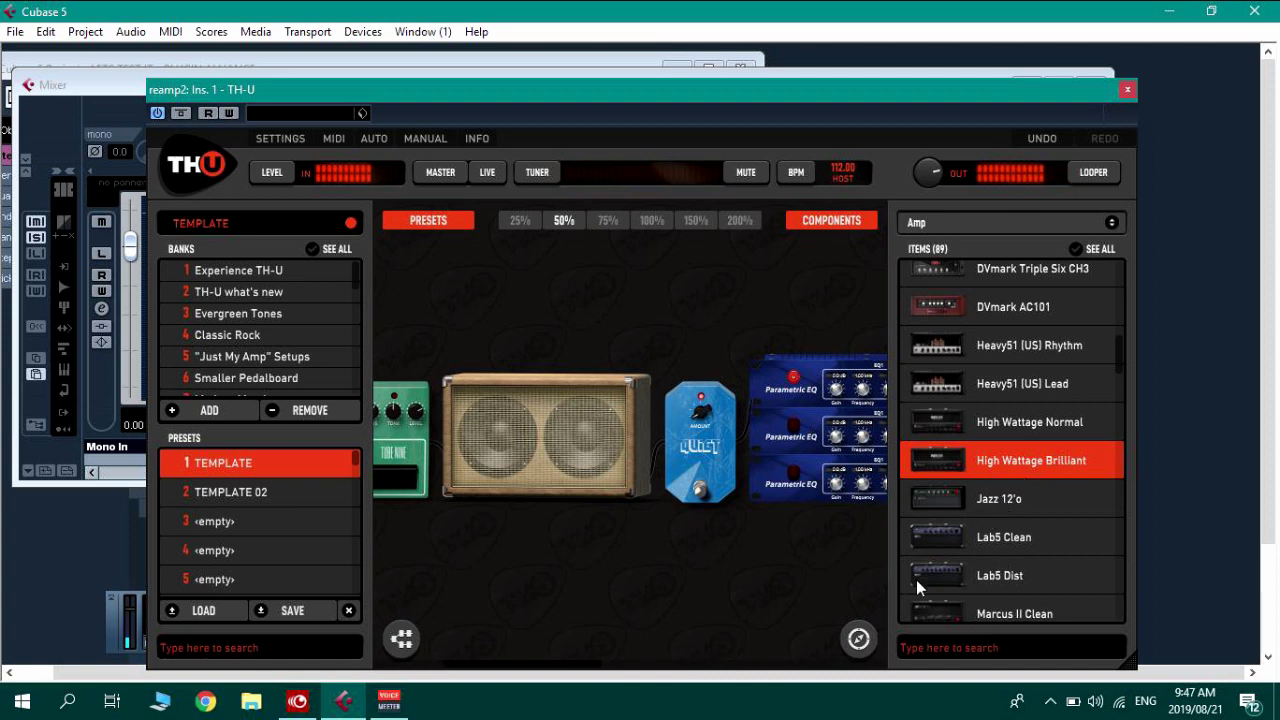
left_click_drag(937, 575, 432, 445)
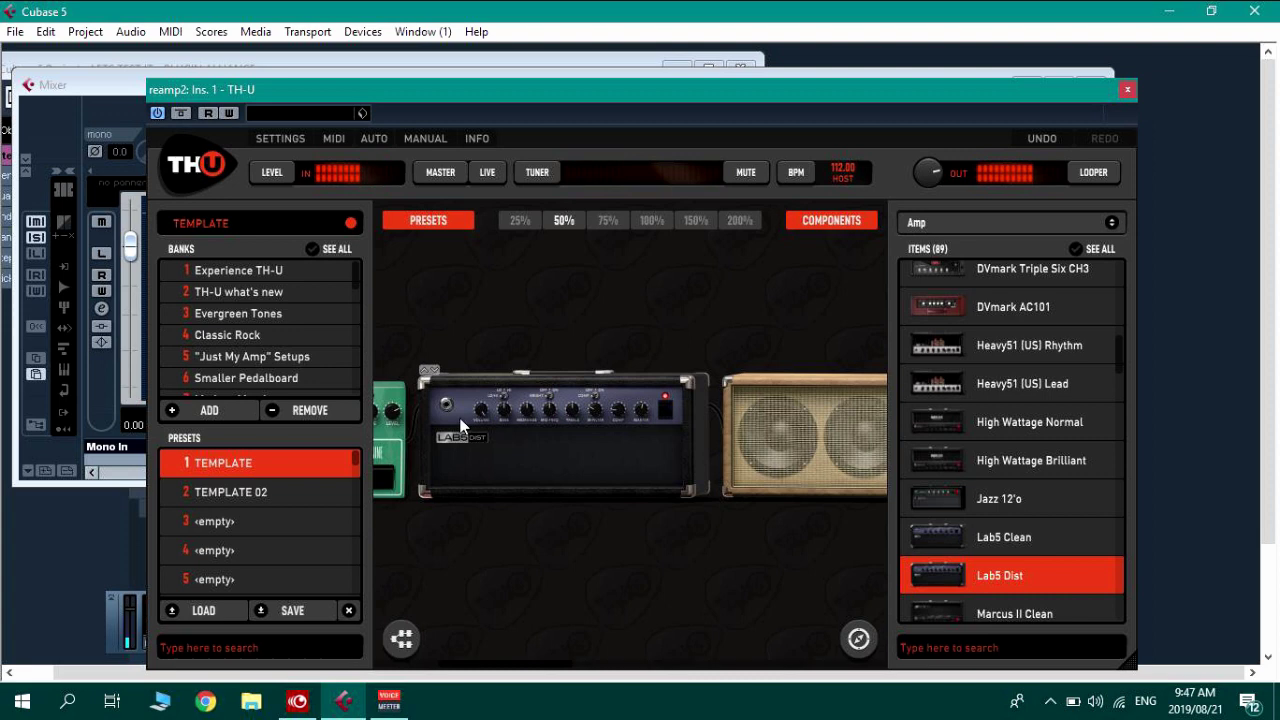
left_click_drag(460, 425, 873, 650)
Try the Marcus II Lead between the Tube Nine pedal and the cabinet, adjust its first knob, and remove the amp again.
scroll(1111, 418, "down", 3)
scroll(1115, 416, "up", 2)
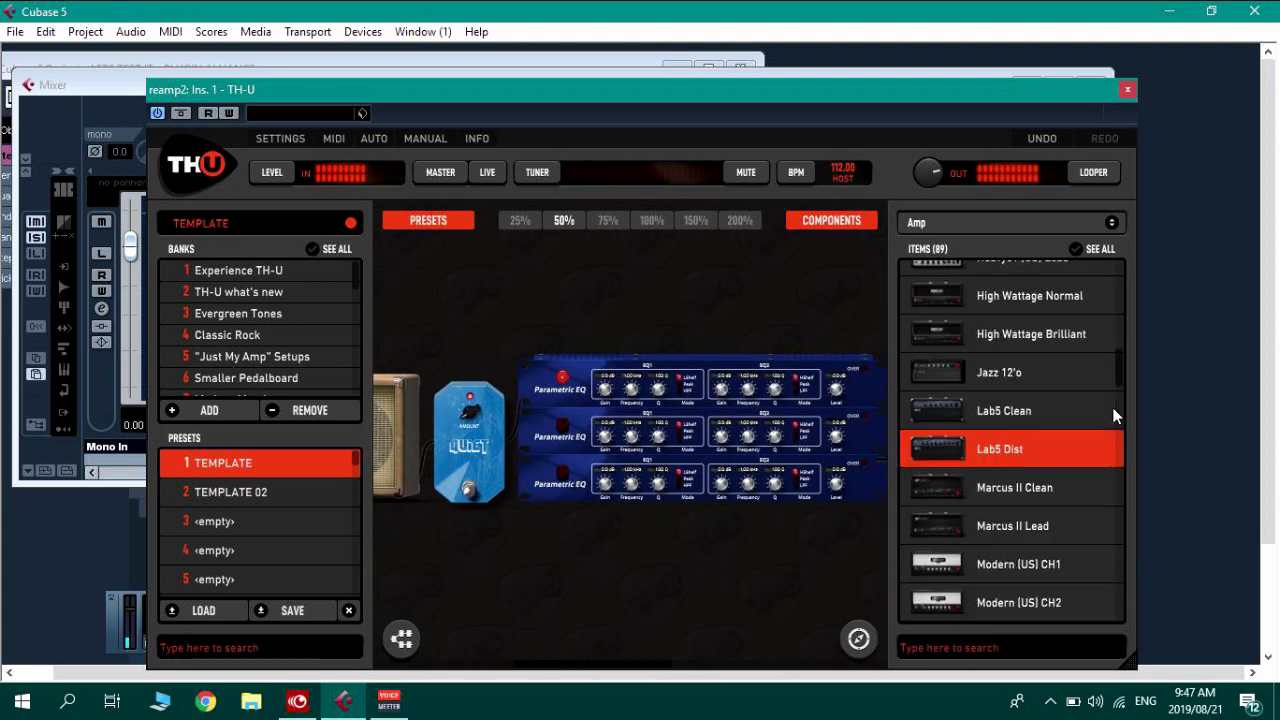
left_click_drag(931, 538, 366, 510)
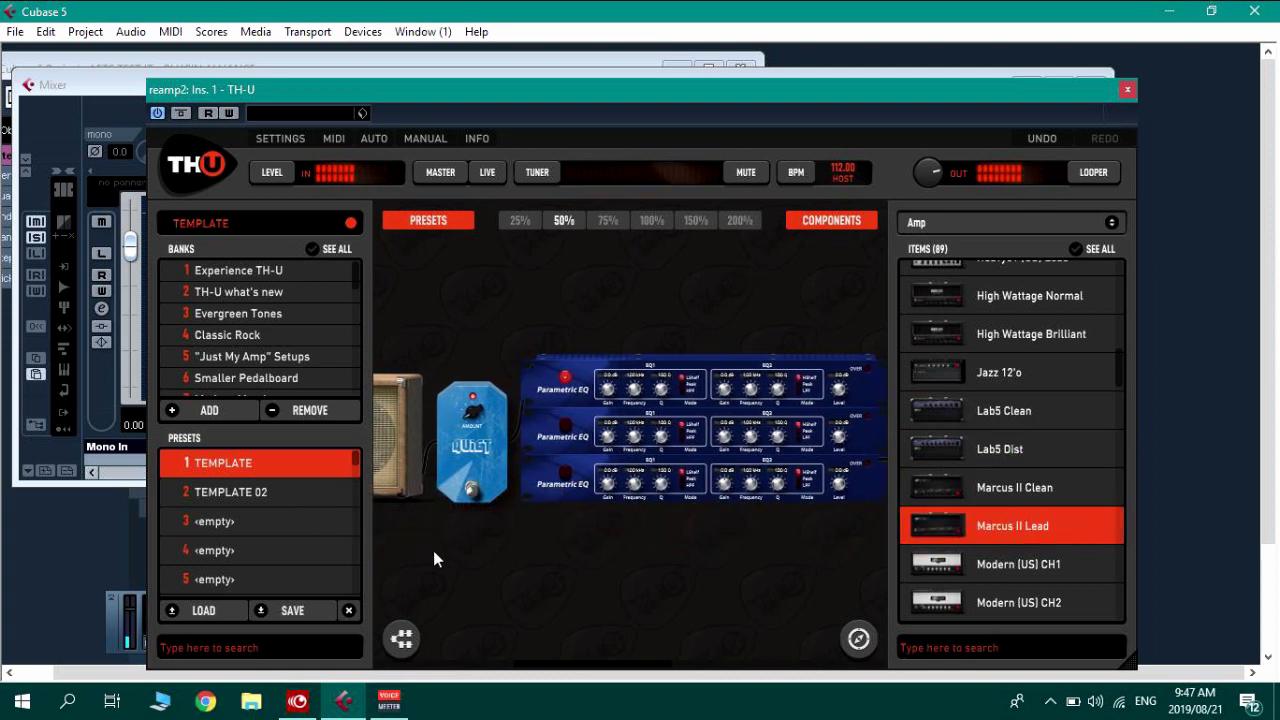
left_click_drag(1003, 525, 586, 434)
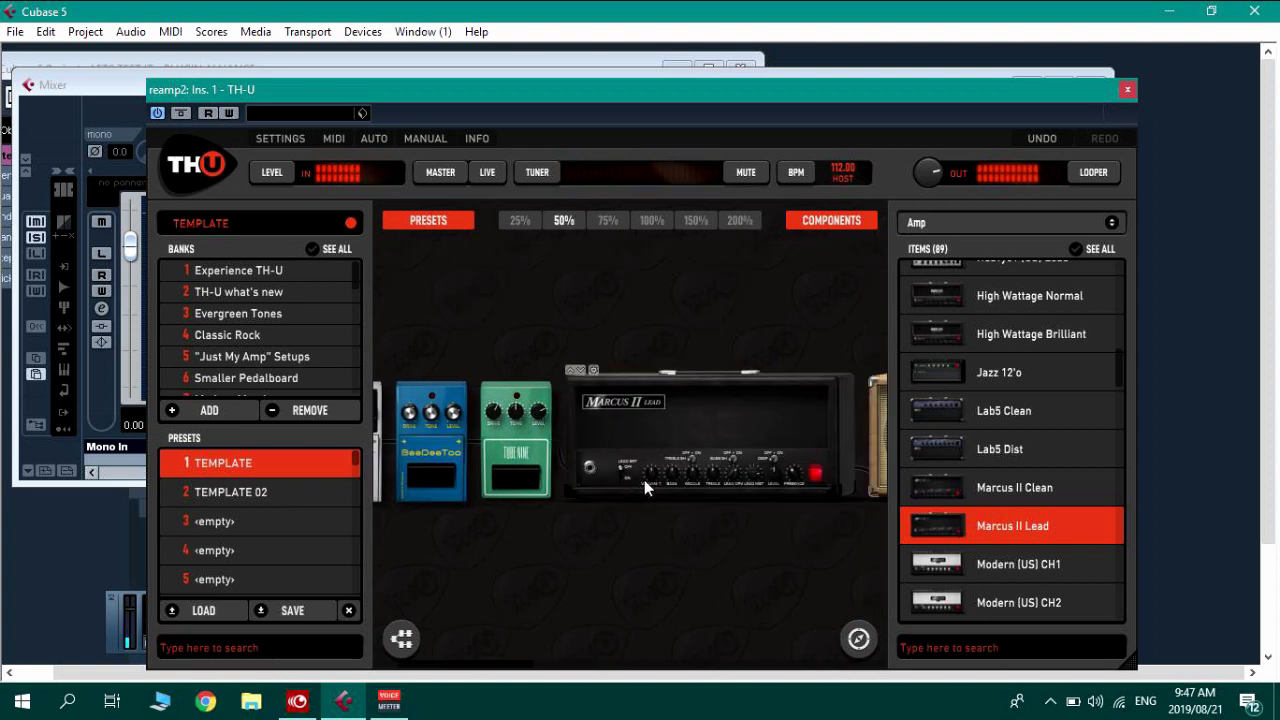
left_click_drag(652, 474, 652, 468)
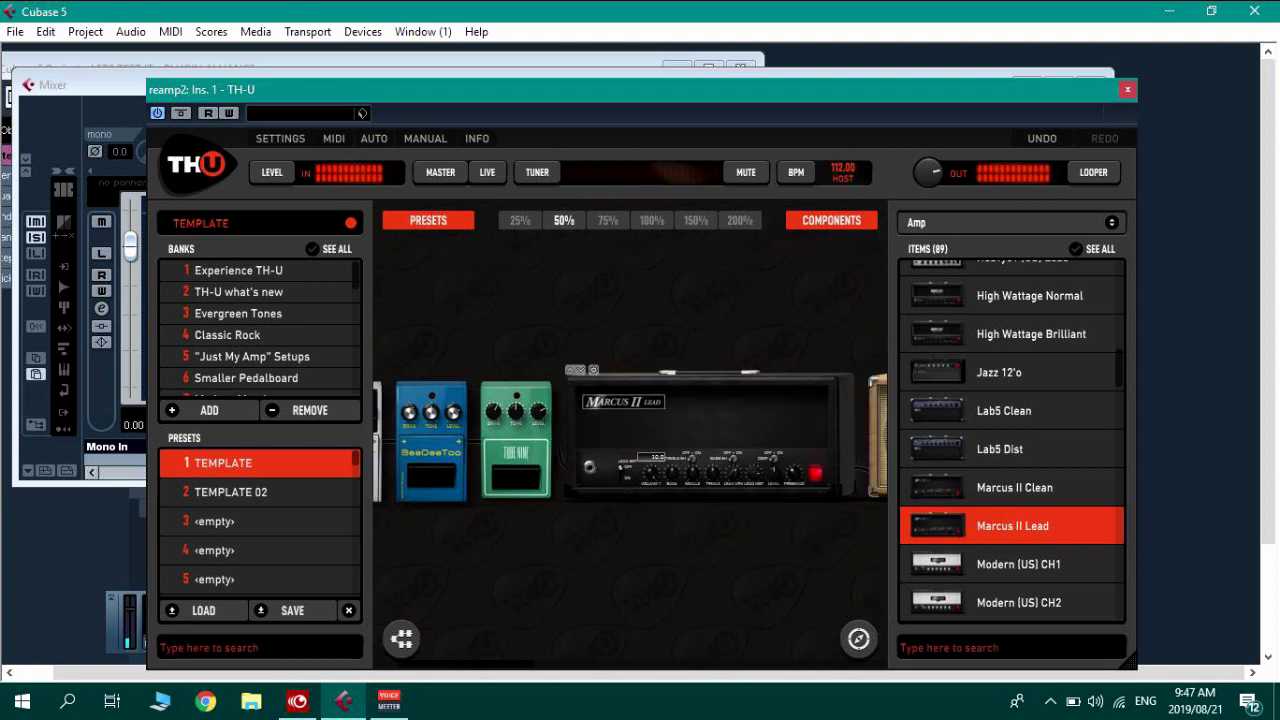
left_click_drag(599, 412, 858, 638)
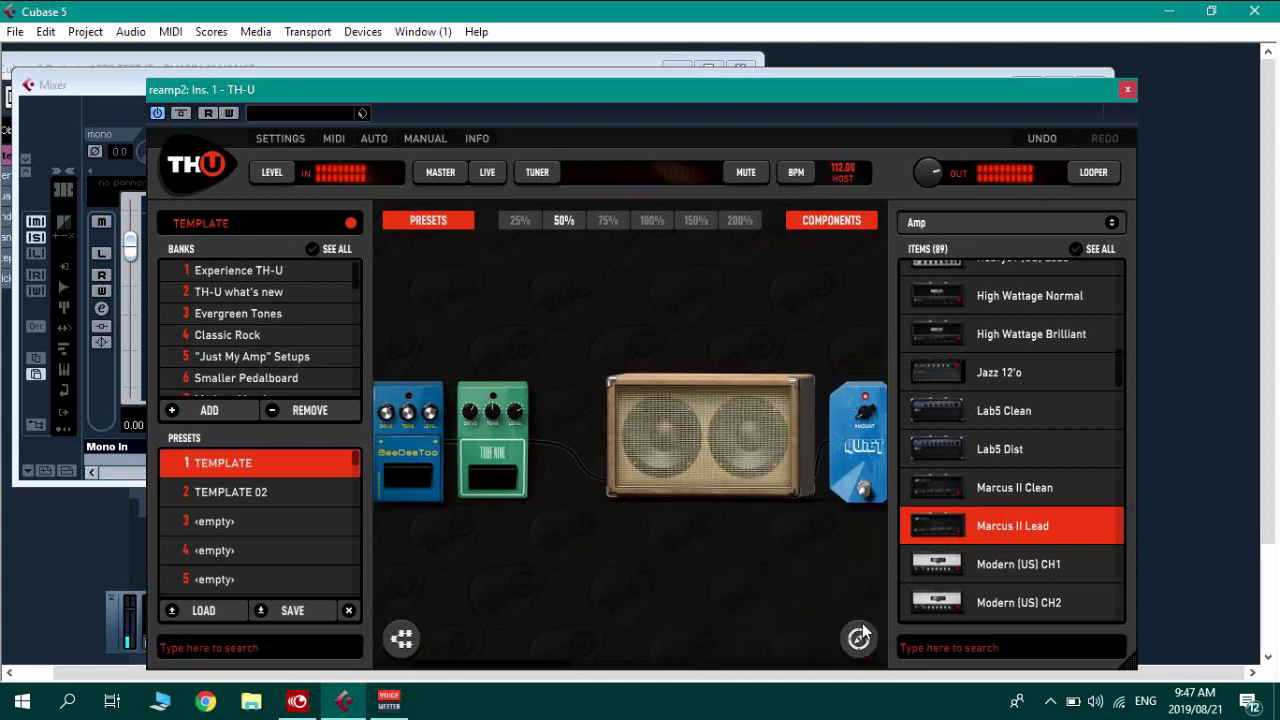
Add the Modern (US) CH3 amp between the Tube Nine pedal and the cabinet, and show it at 100% size.
scroll(997, 561, "down", 2)
scroll(997, 561, "up", 1)
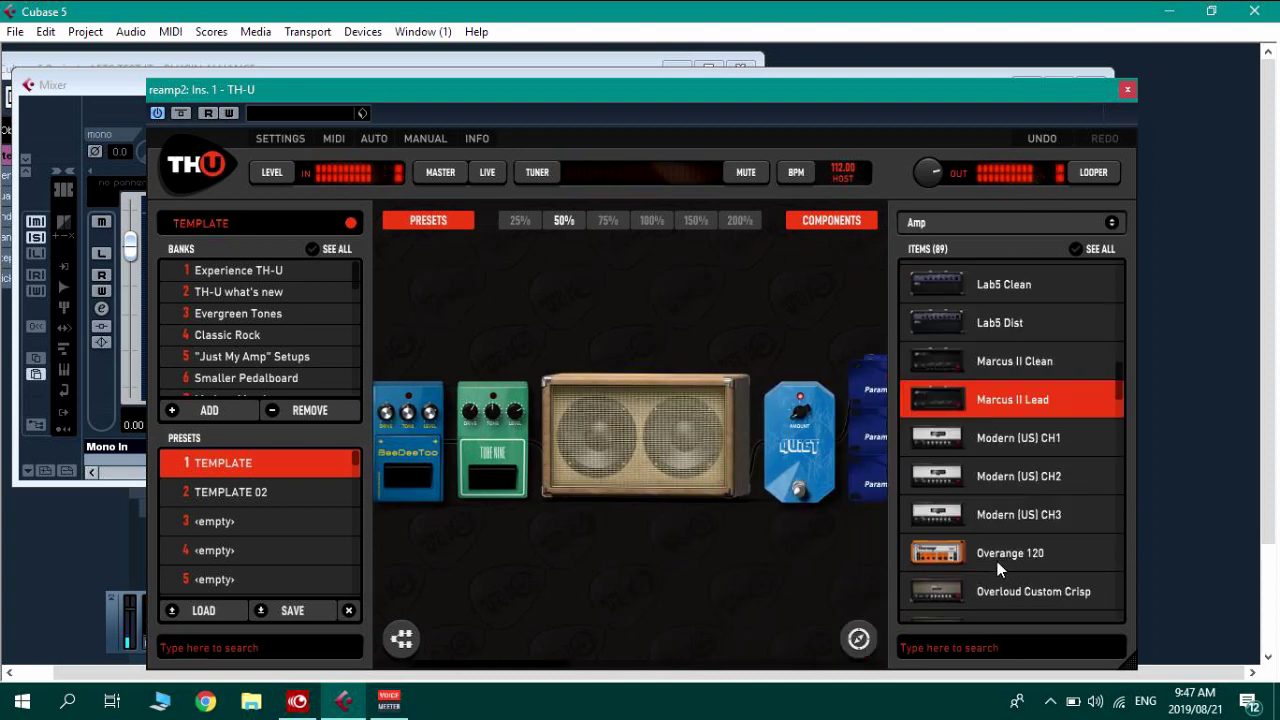
left_click_drag(929, 509, 653, 476)
left_click(652, 221)
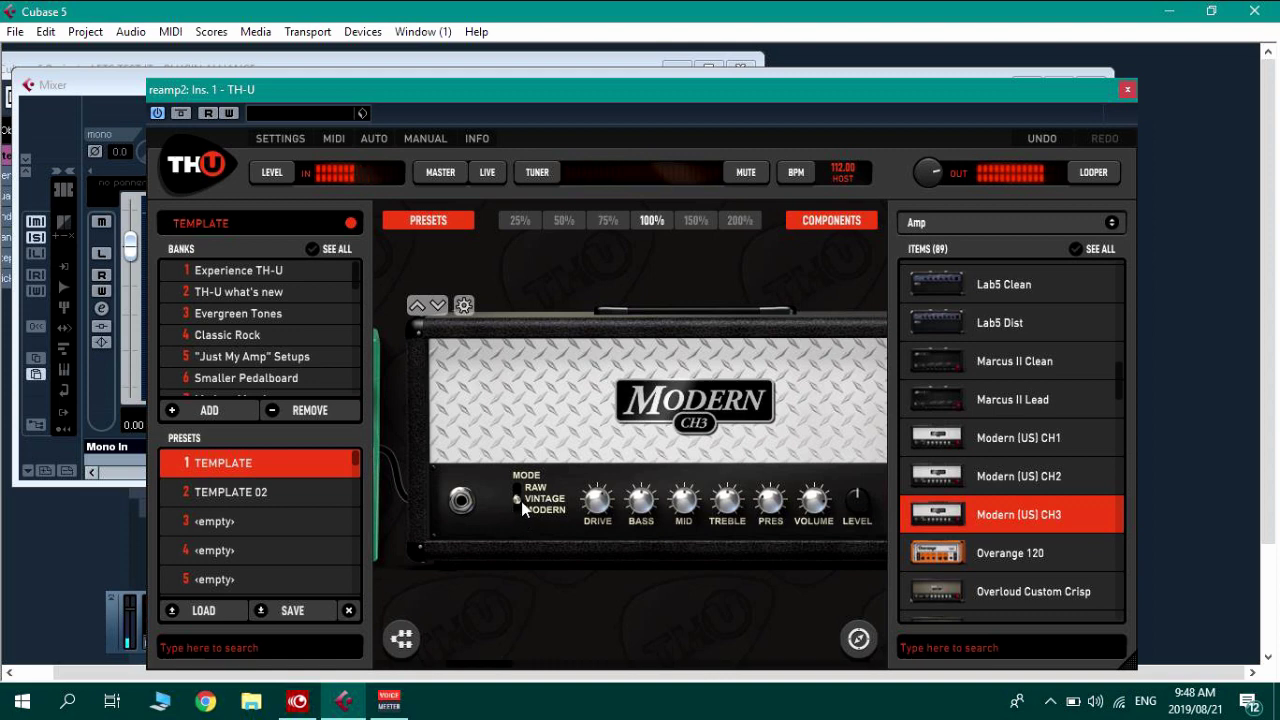
left_click_drag(597, 500, 553, 517)
Try the Tube Nine pedal before the amp with Drive at about 4.36 and Tone and Level raised, and switch it off again.
left_click_drag(420, 380, 594, 401)
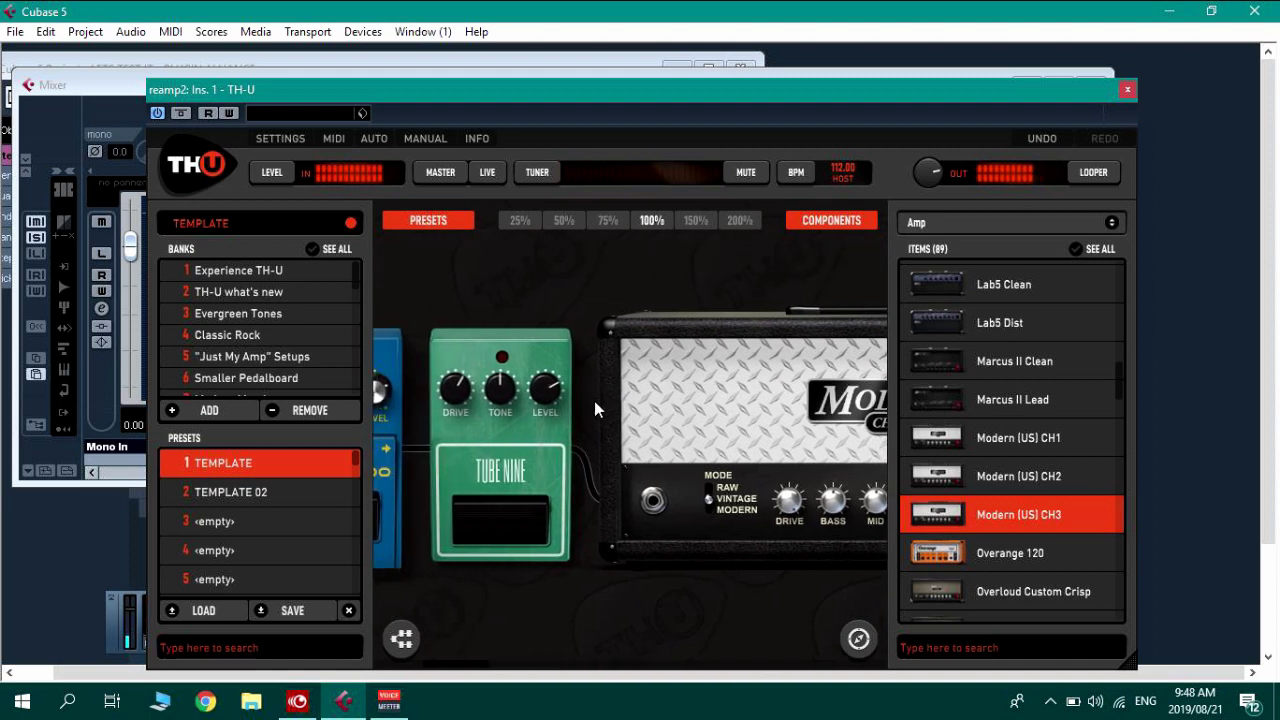
left_click(499, 508)
left_click(472, 380)
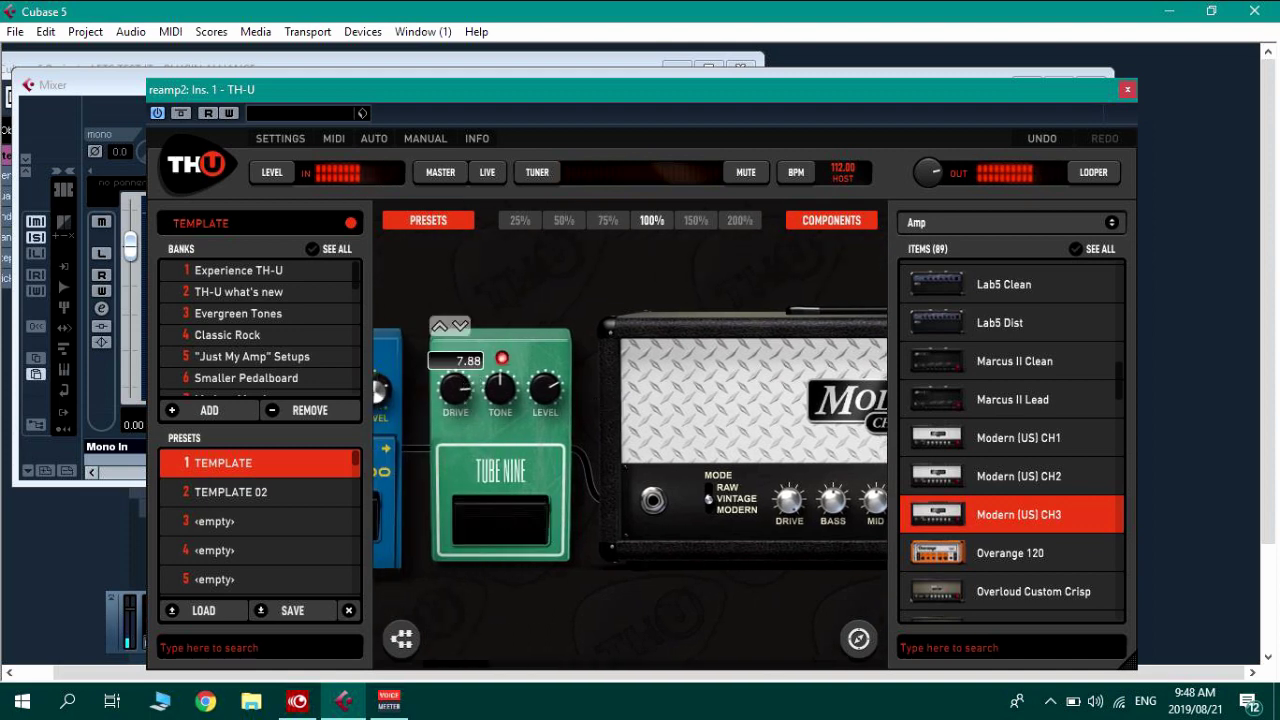
left_click_drag(472, 380, 472, 374)
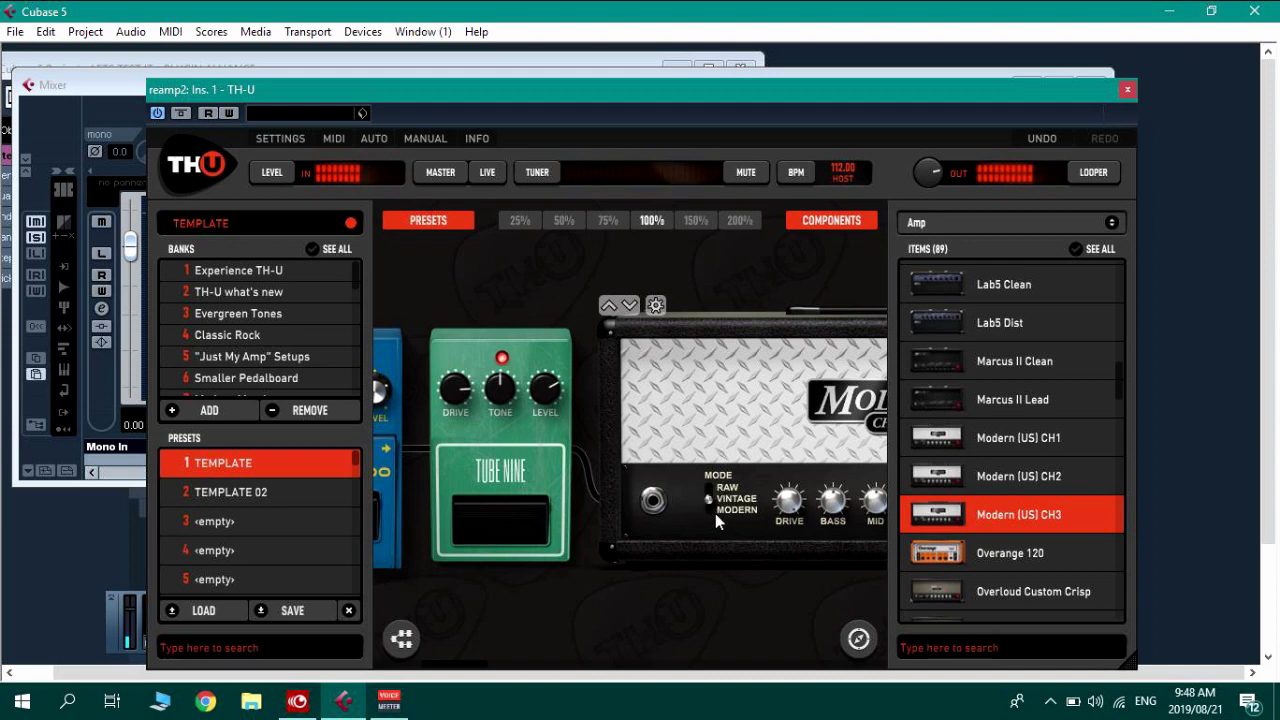
mouse_move(443, 383)
left_mouse_down()
mouse_move(474, 422)
mouse_move(454, 391)
left_mouse_up()
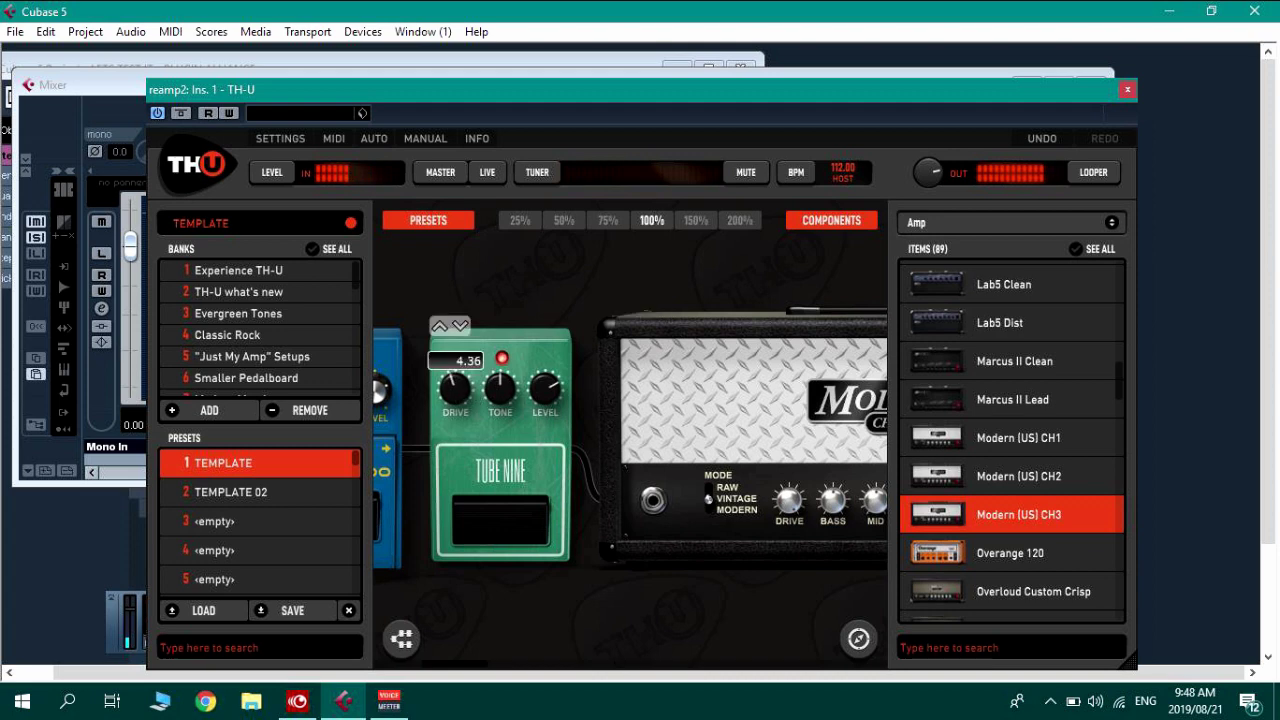
left_click(538, 392)
left_click_drag(508, 397, 508, 390)
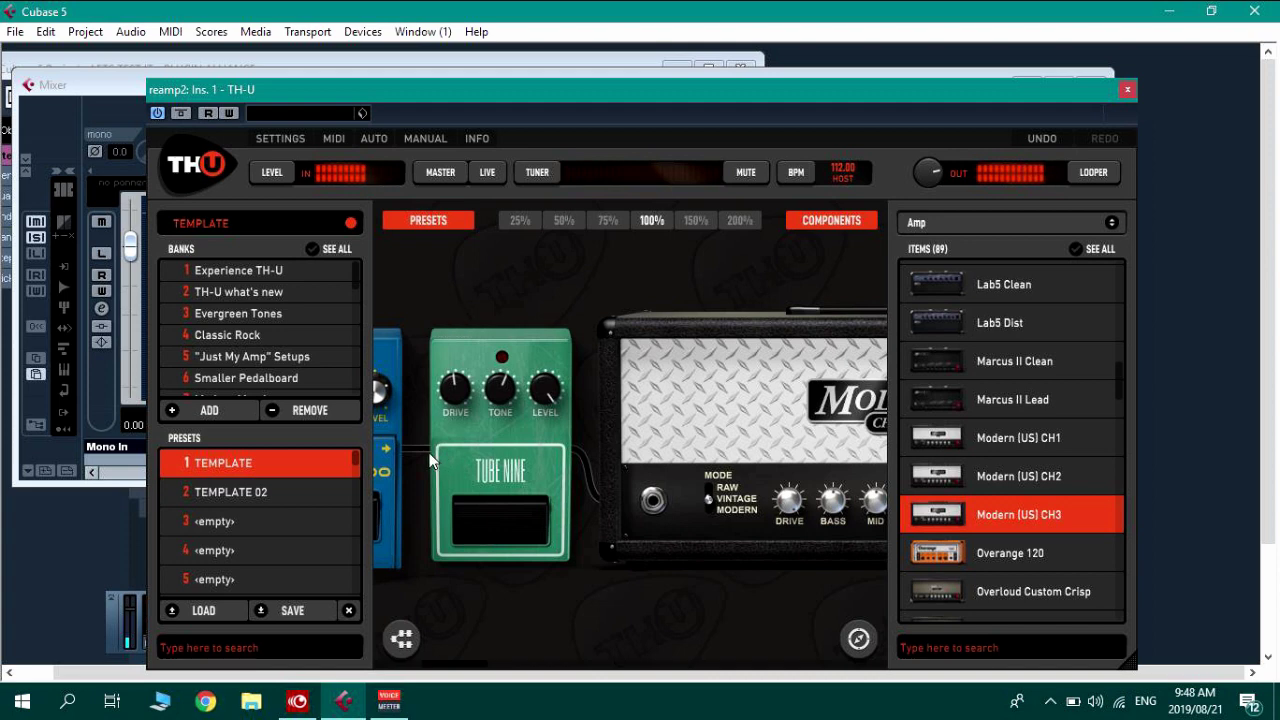
Adjust the Level and Drive of the BeeDeeToo pedal in front of the Tube Nine.
left_click_drag(440, 461, 558, 445)
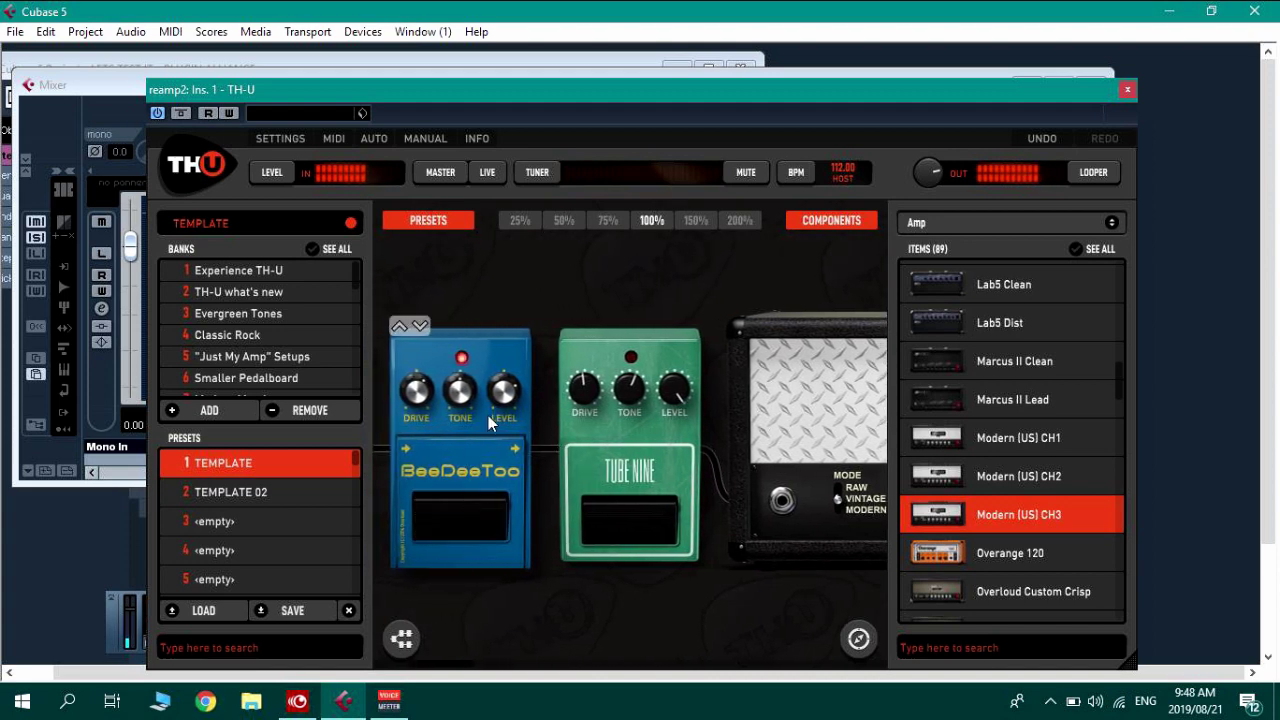
left_click(503, 392)
left_click_drag(503, 392, 500, 387)
left_click(417, 396)
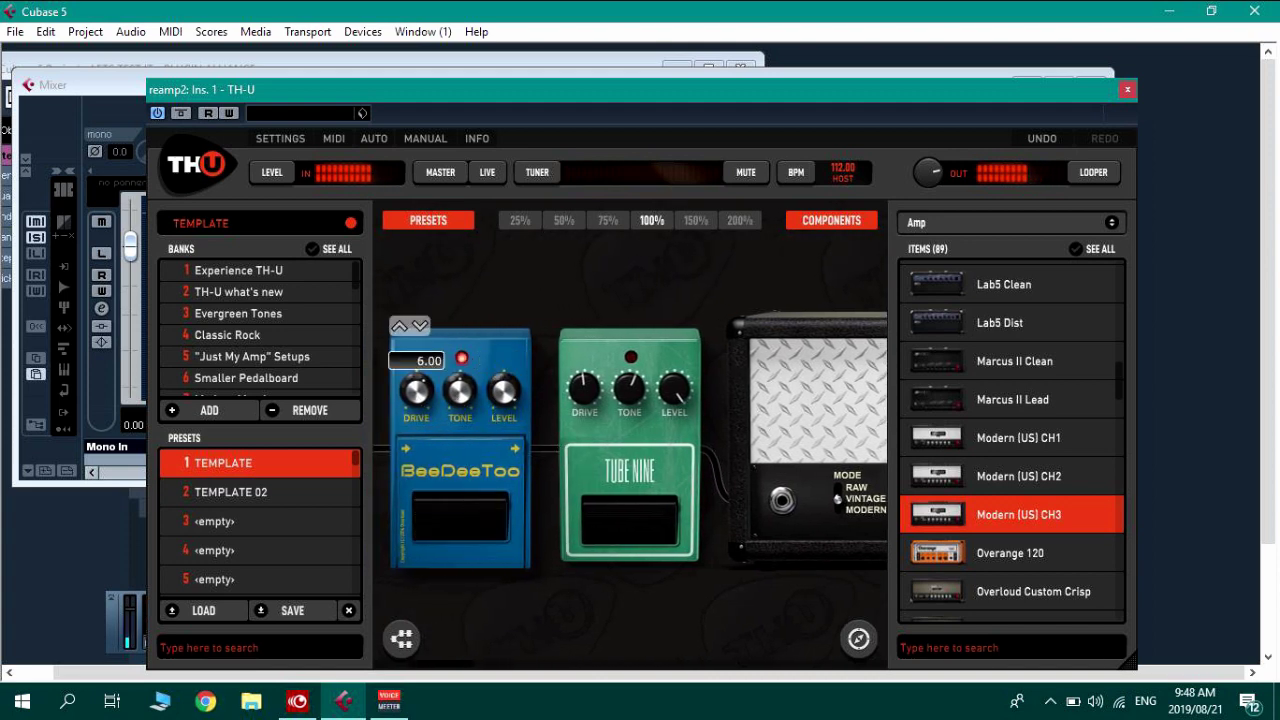
left_click_drag(416, 391, 416, 385)
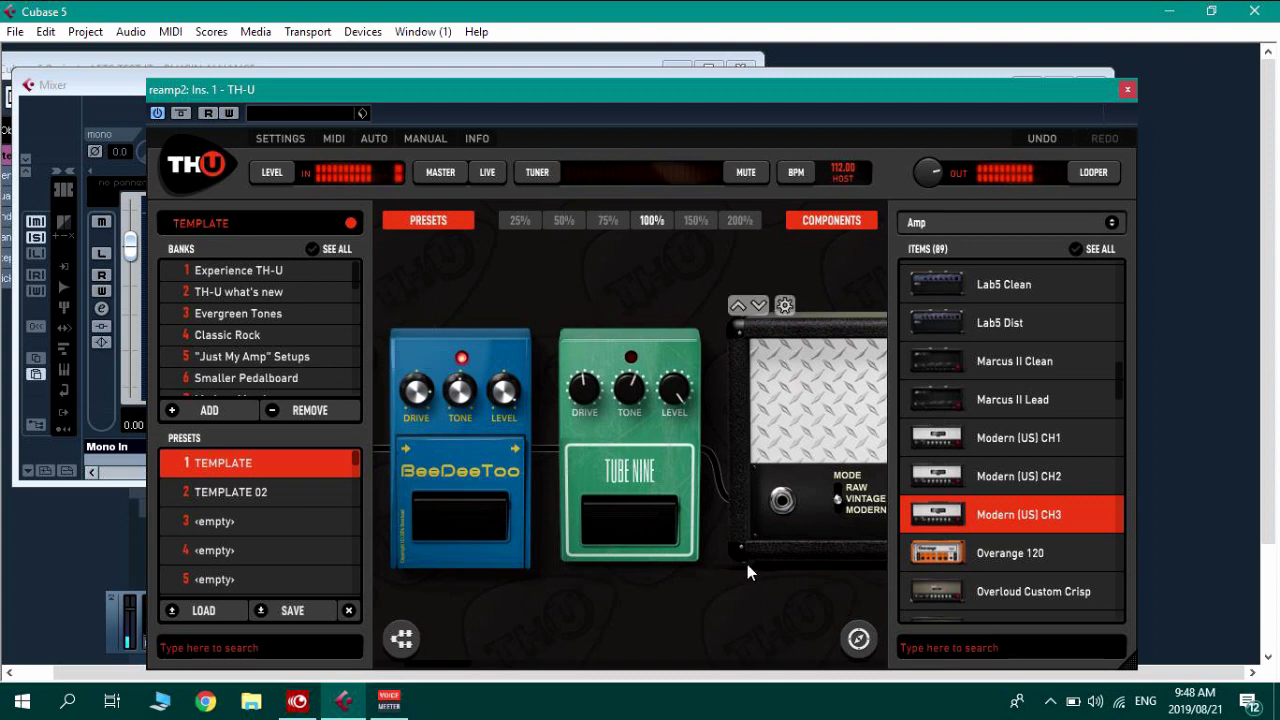
Set the Modern CH3 amp to MODERN mode with Volume at about 4.92, and raise its Level.
left_click_drag(829, 601, 472, 548)
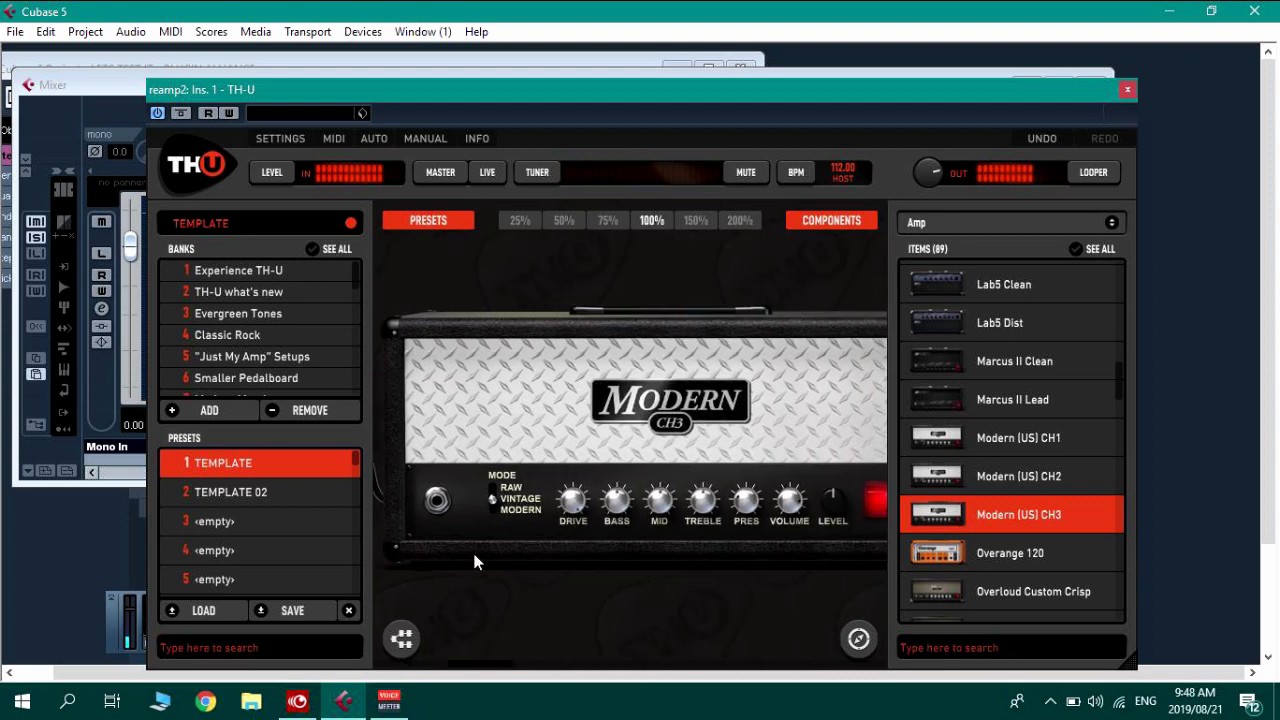
left_click(617, 510)
left_click_drag(625, 510, 745, 516)
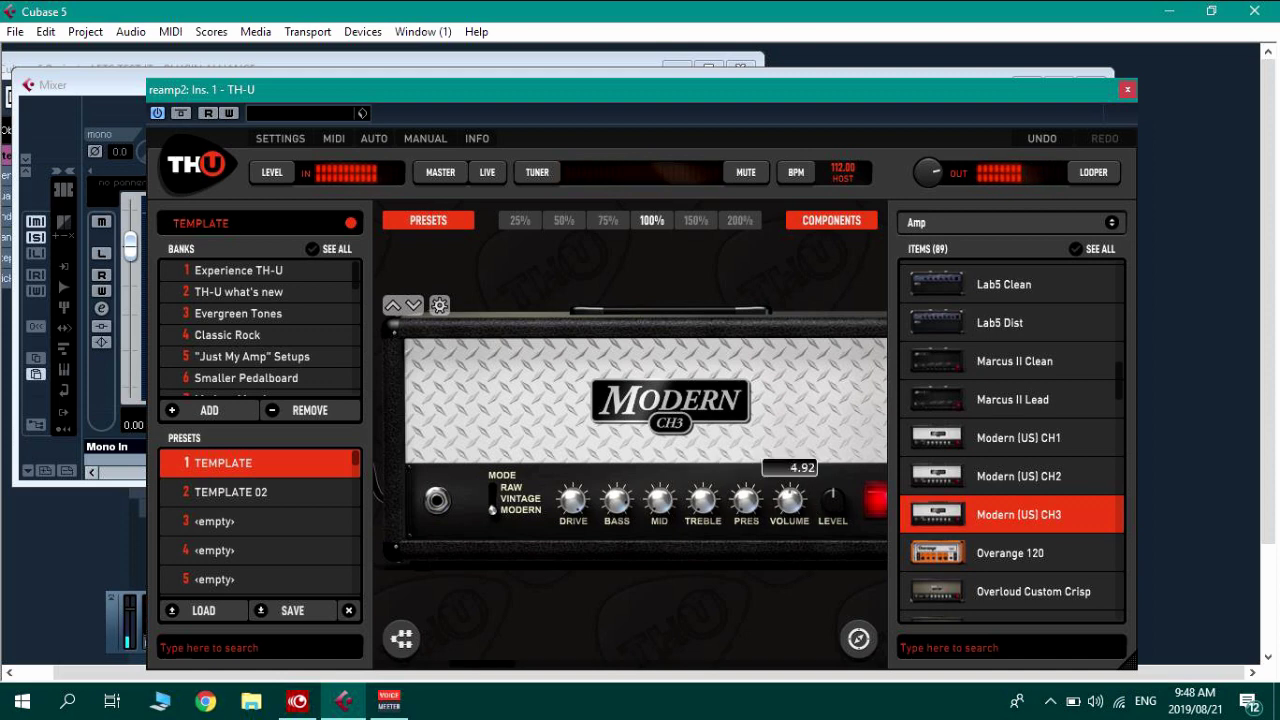
left_click_drag(832, 498, 832, 468)
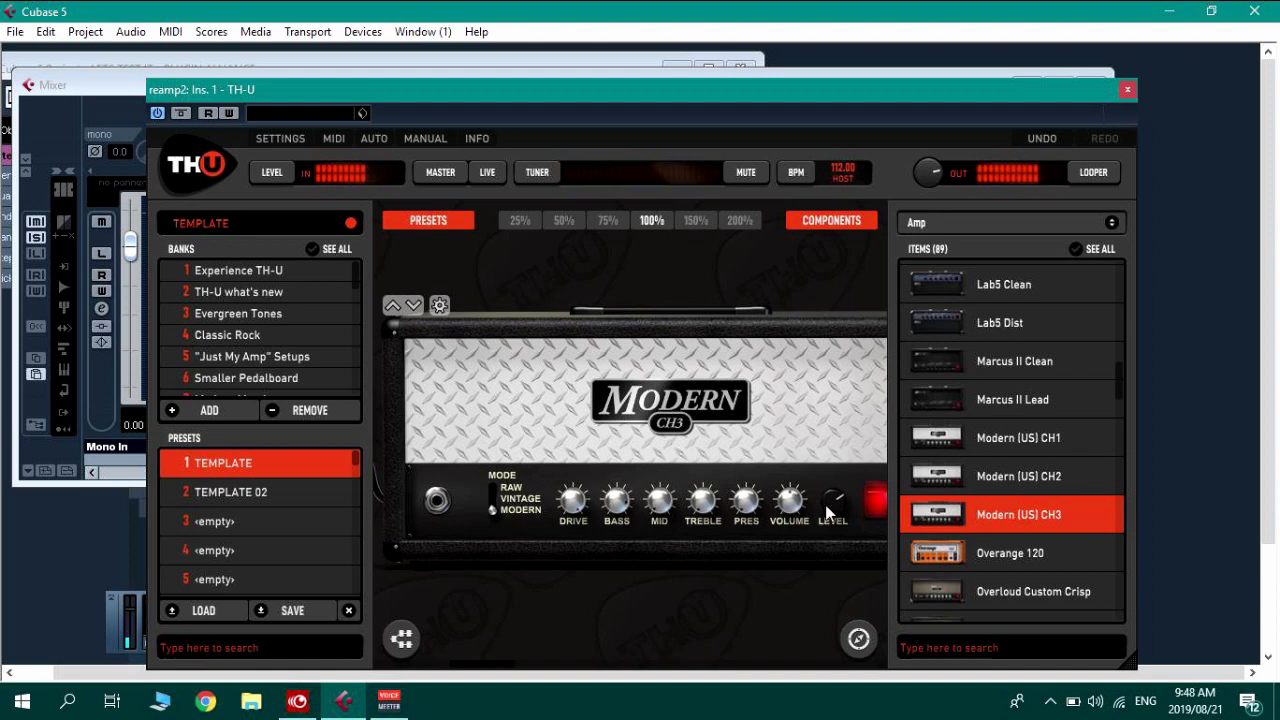
Set the Modern CH3 amp's Mid to about 3.76 and Treble to about 6.16, and adjust its Presence and Level.
mouse_move(605, 518)
left_mouse_down()
mouse_move(615, 492)
mouse_move(577, 500)
mouse_move(606, 530)
left_mouse_up()
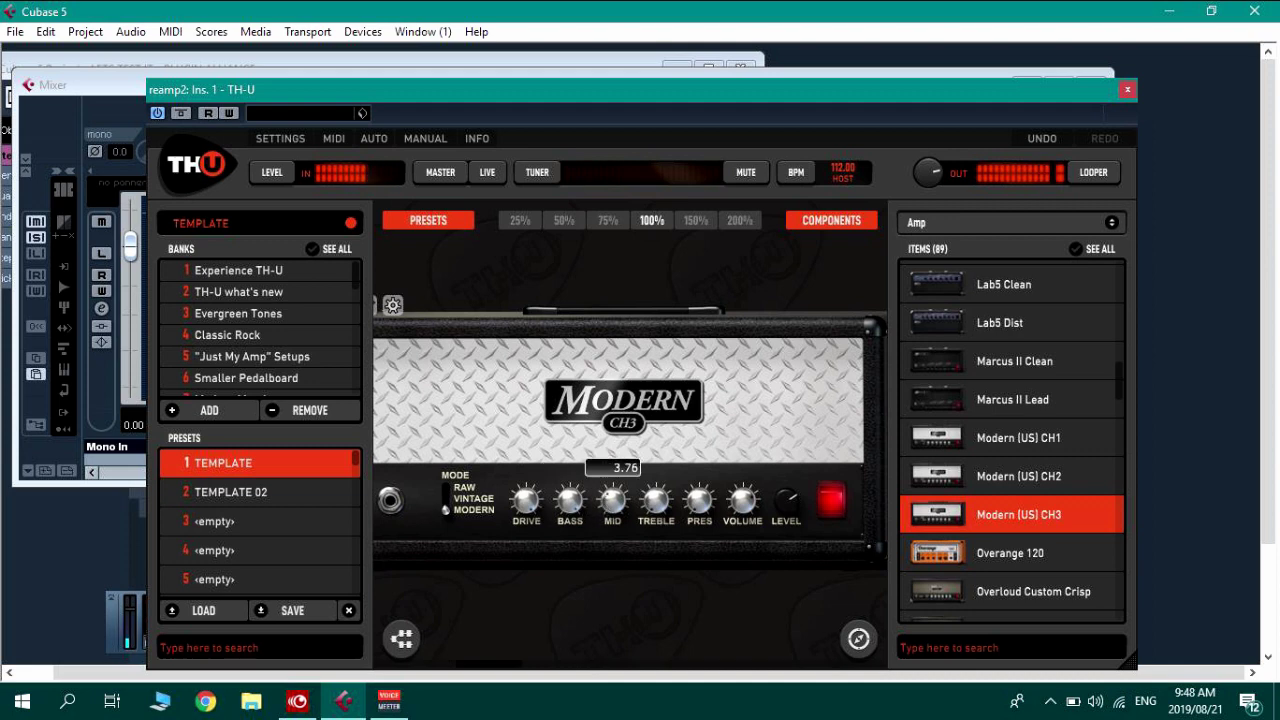
mouse_move(614, 500)
left_mouse_down()
mouse_move(661, 501)
mouse_move(666, 522)
mouse_move(655, 505)
mouse_move(617, 510)
left_mouse_up()
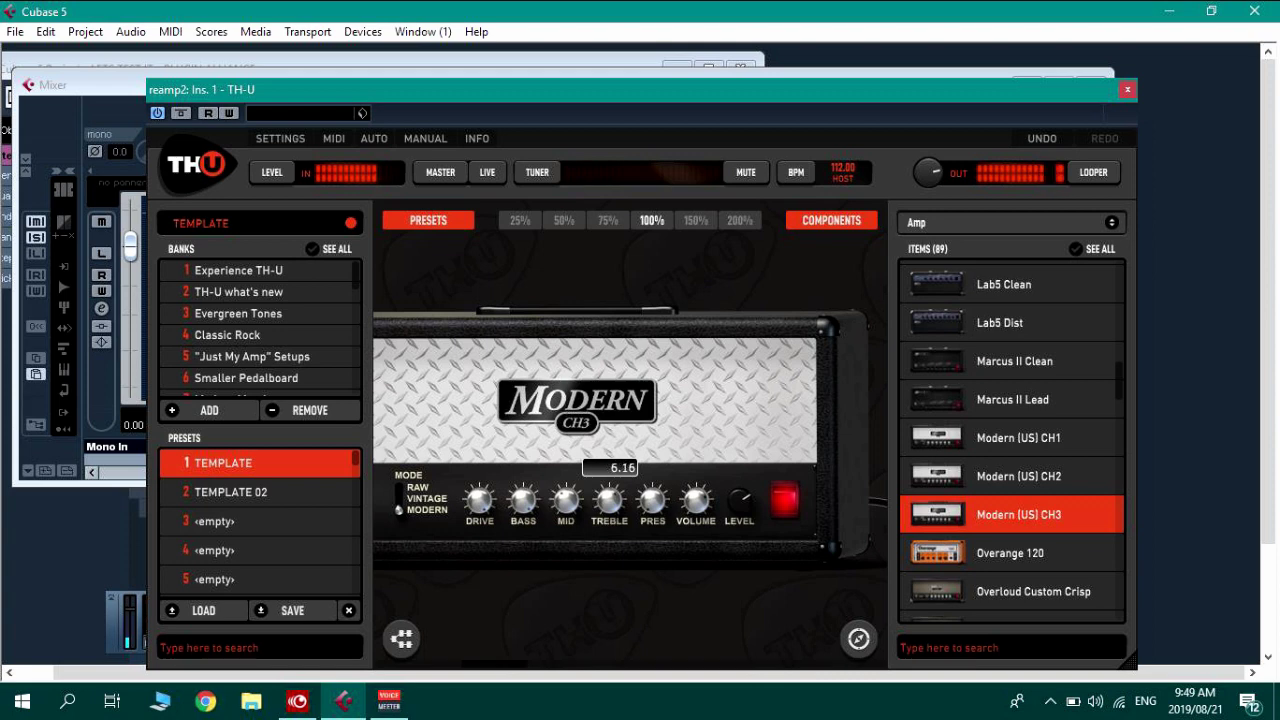
mouse_move(617, 510)
left_mouse_down()
mouse_move(658, 489)
mouse_move(655, 531)
mouse_move(617, 507)
left_mouse_up()
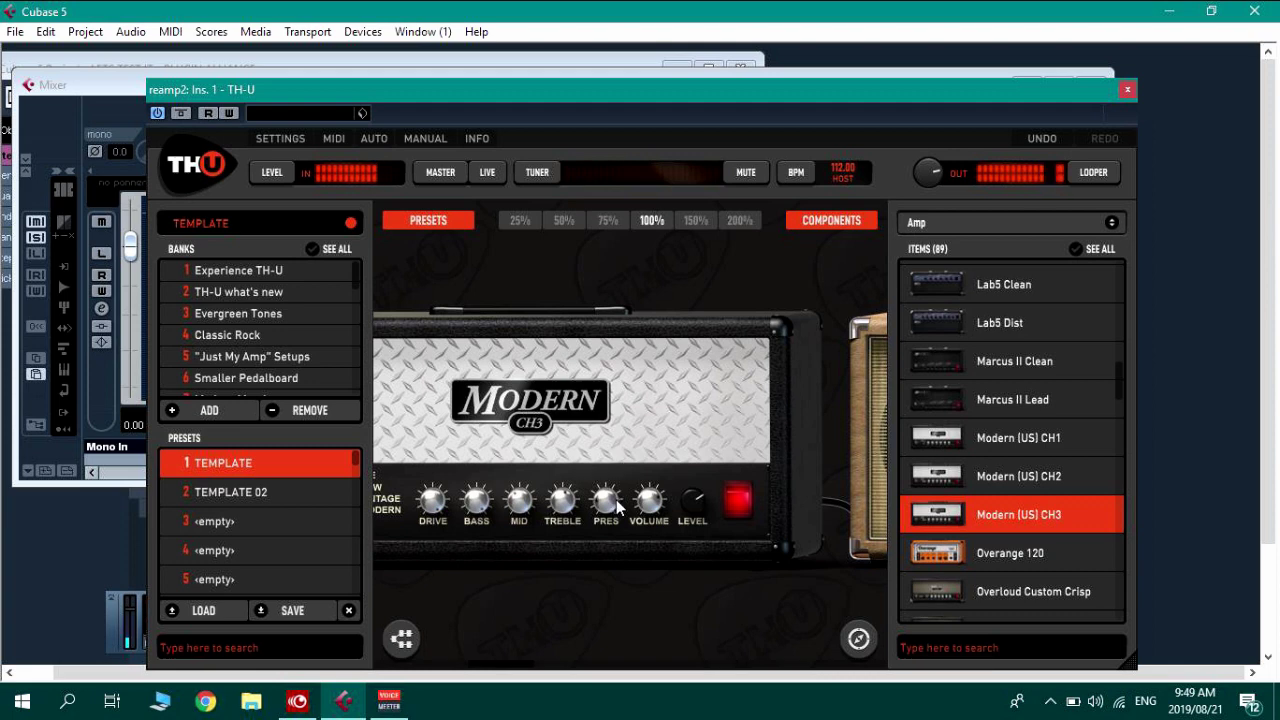
left_click_drag(695, 492, 650, 500)
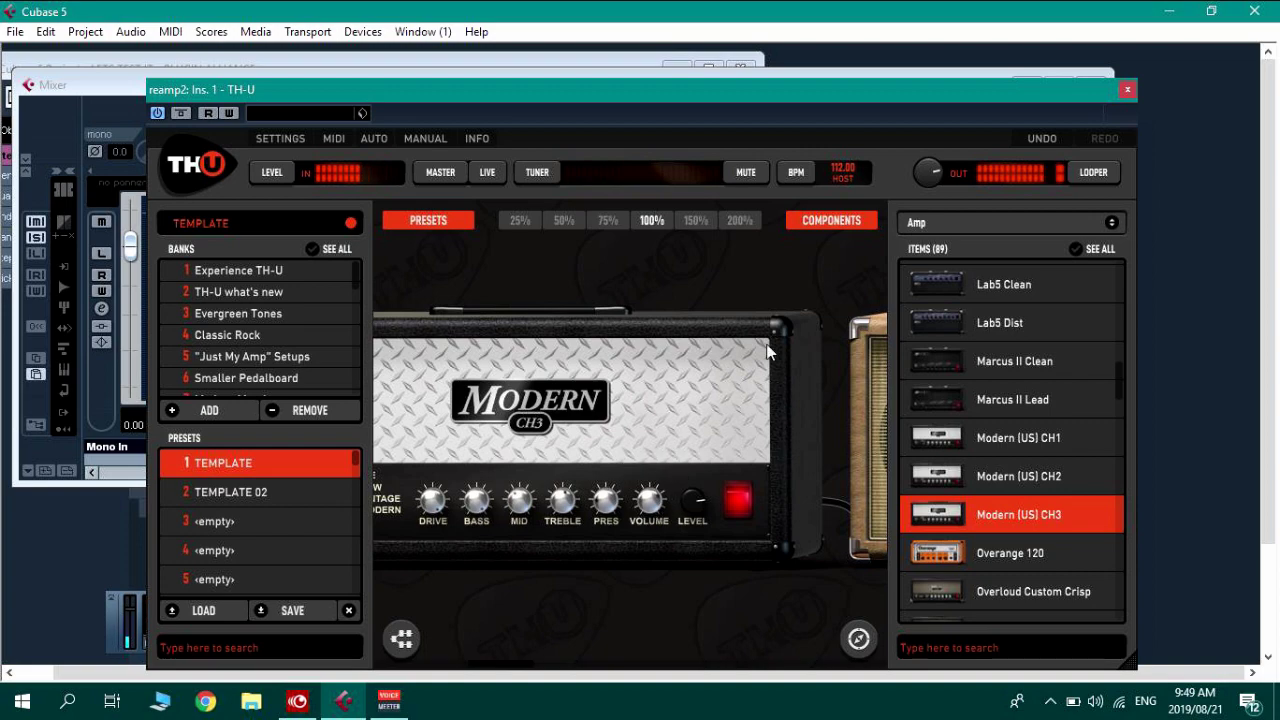
Return to the mixer, solo reamp1 and reamp2 together, and pan reamp1 fully left and reamp2 fully right.
left_click(1128, 89)
left_click(1011, 115)
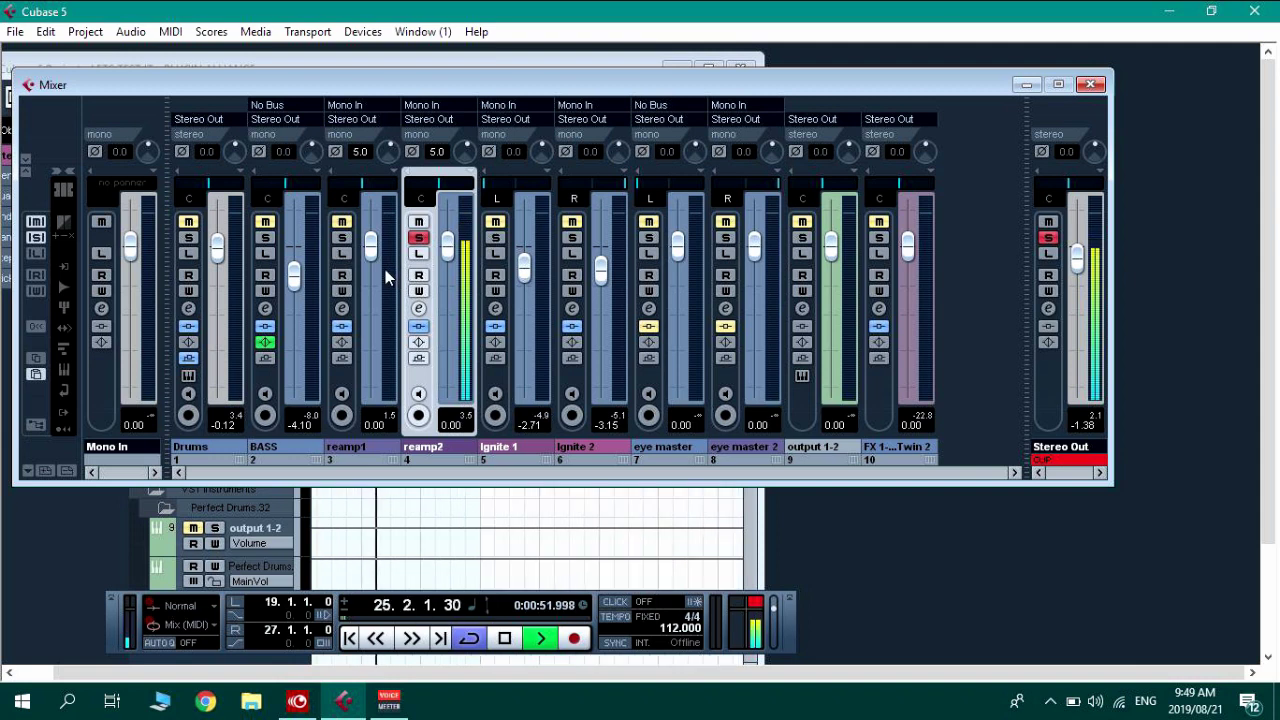
left_click(342, 237)
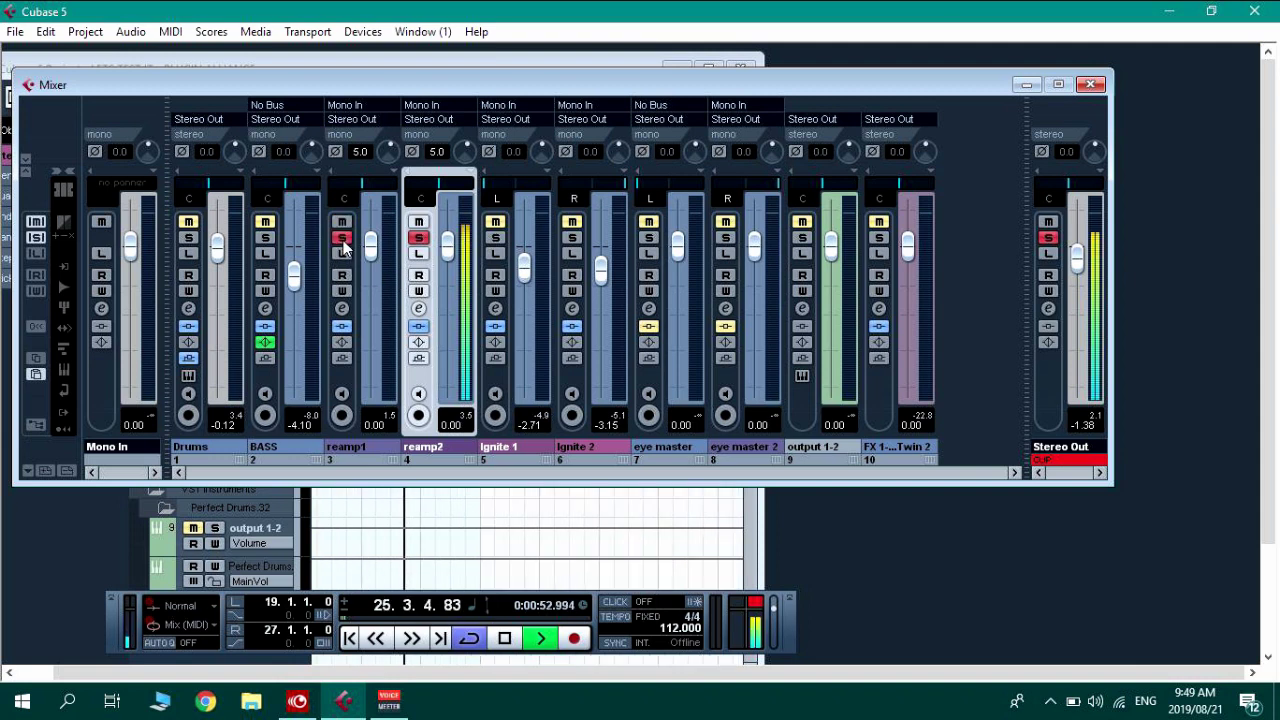
left_click(418, 237)
left_click_drag(355, 199, 298, 185)
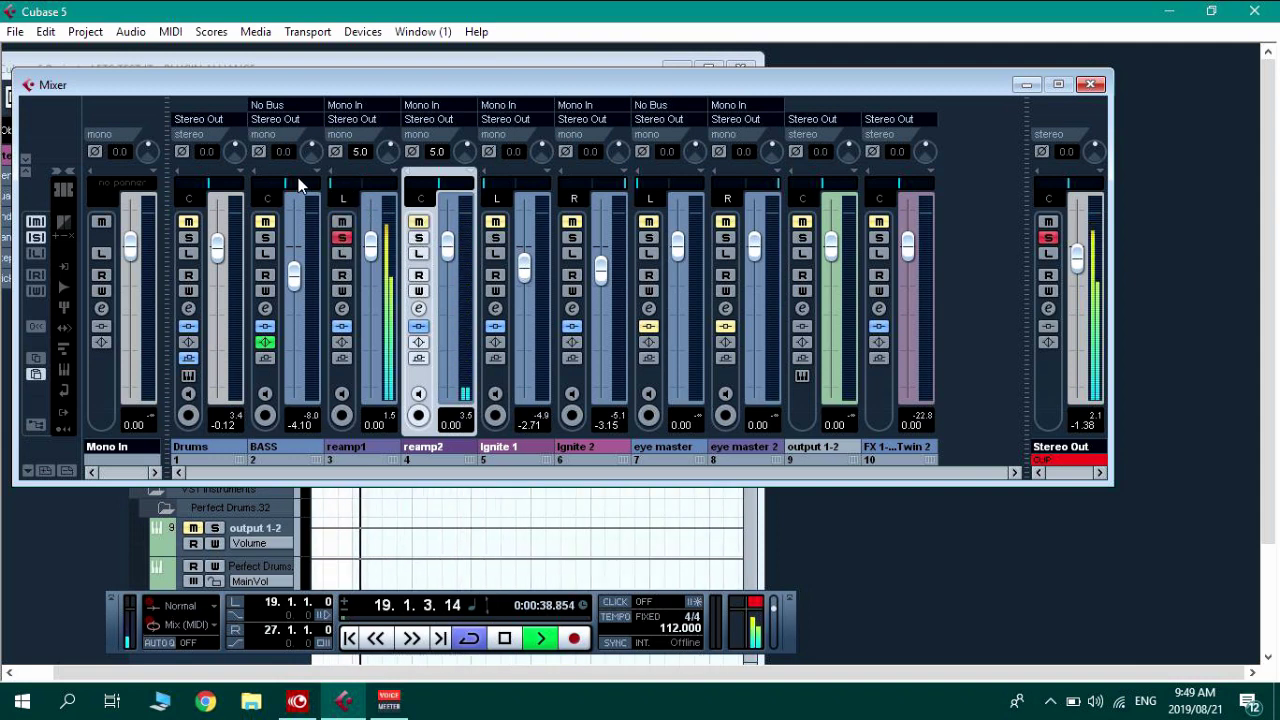
left_click(418, 237)
left_click_drag(440, 186, 508, 191)
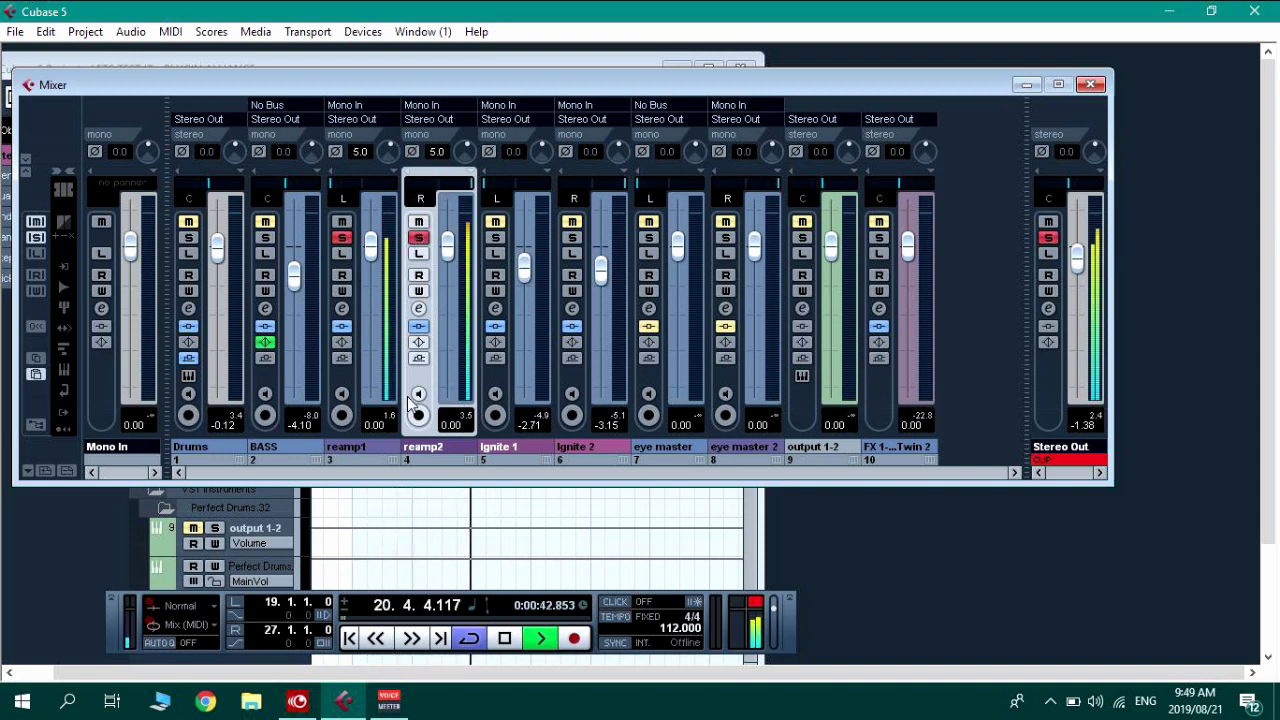
Link the reamp1 and reamp2 channels and lower their faders to about -8.22.
left_click(370, 454)
right_click(367, 449)
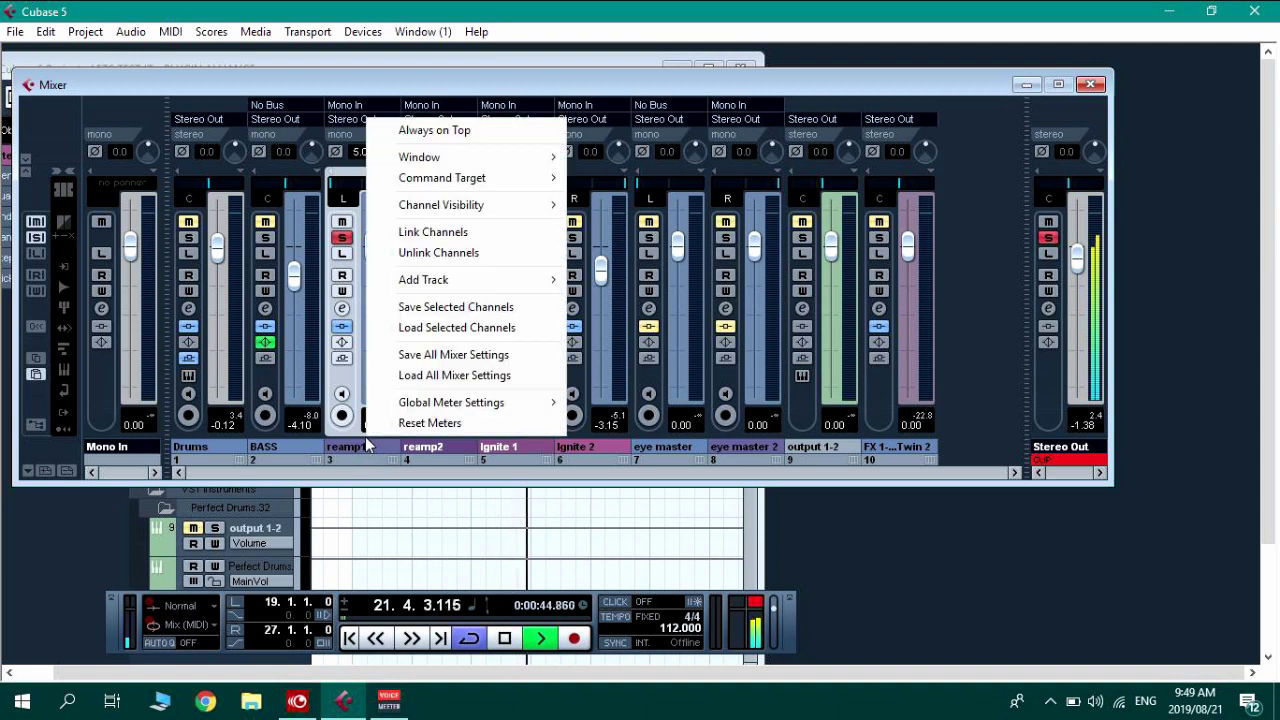
left_click(433, 231)
left_click_drag(370, 243, 378, 317)
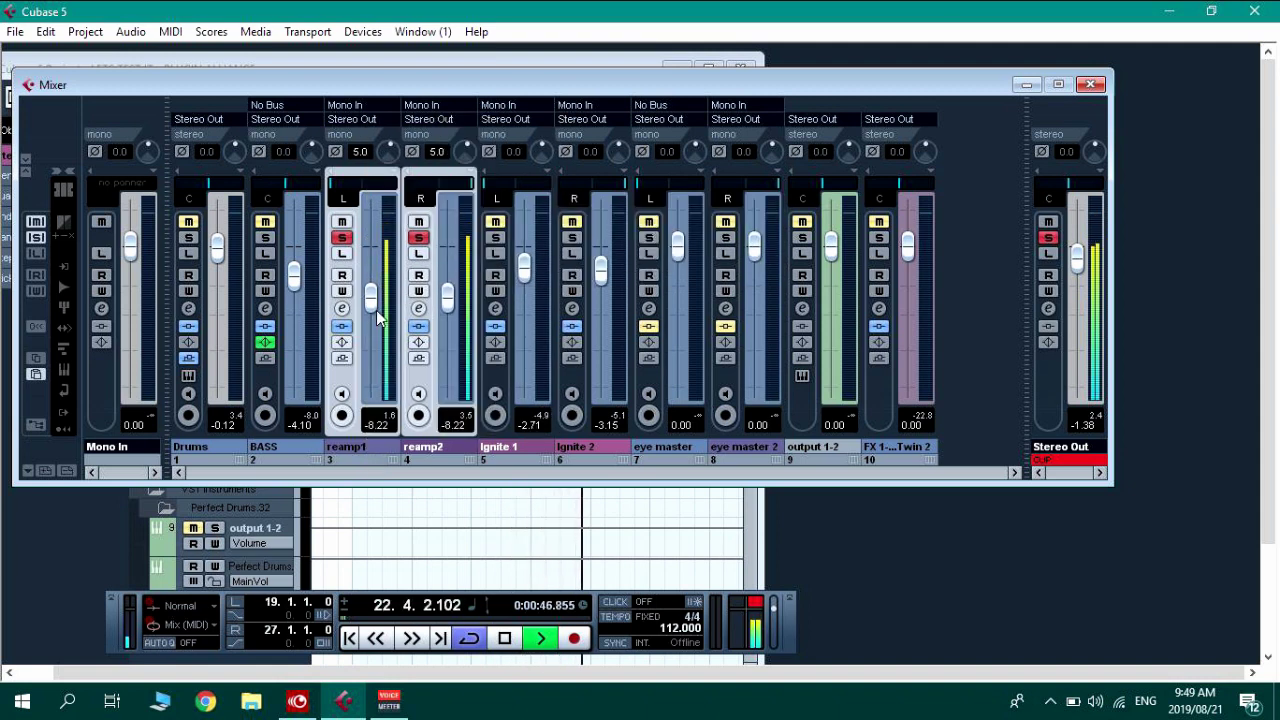
Bring the linked reamp channels into the full mix, unsoloed and unmuted, with their faders at -4.10.
left_click(343, 238)
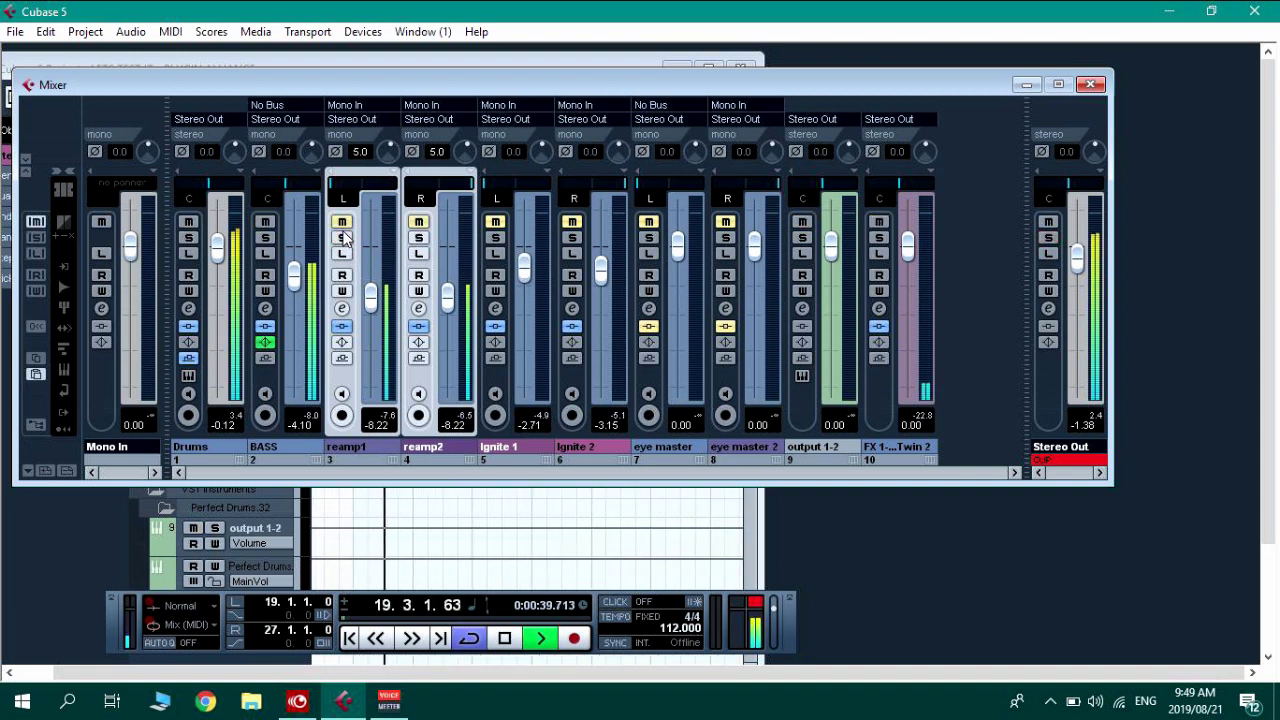
left_click(342, 222)
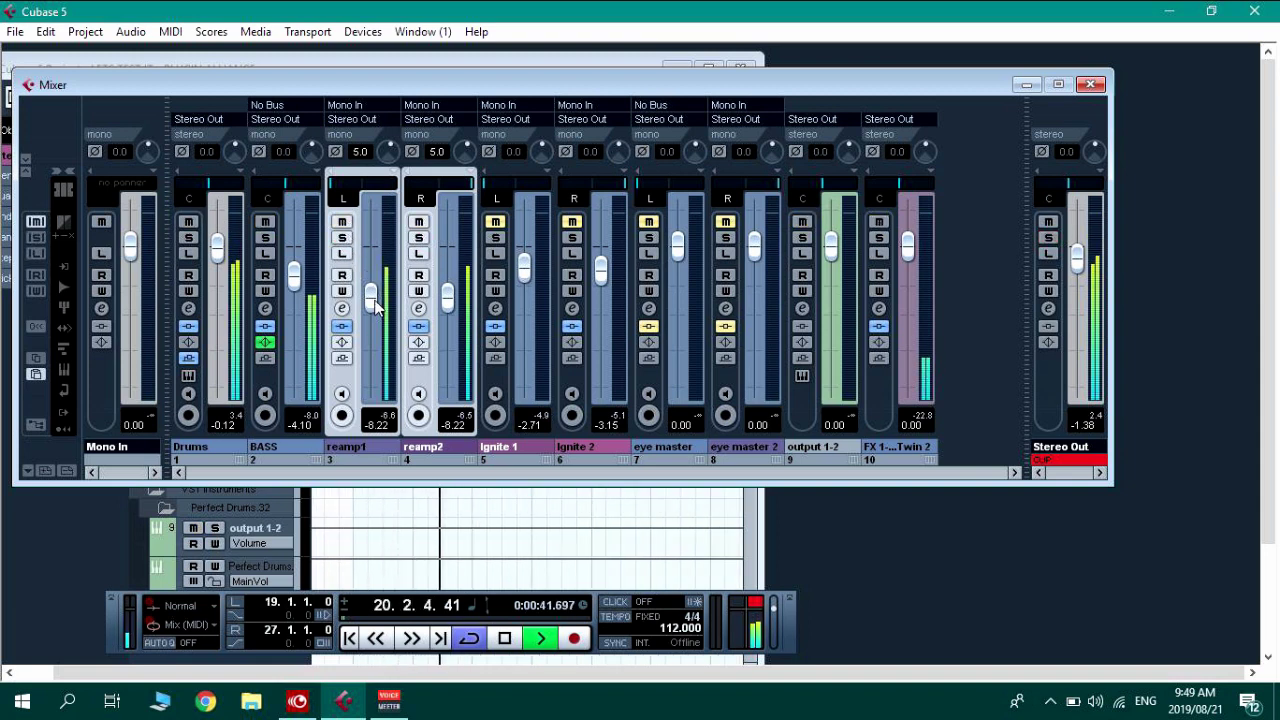
left_click_drag(375, 305, 375, 275)
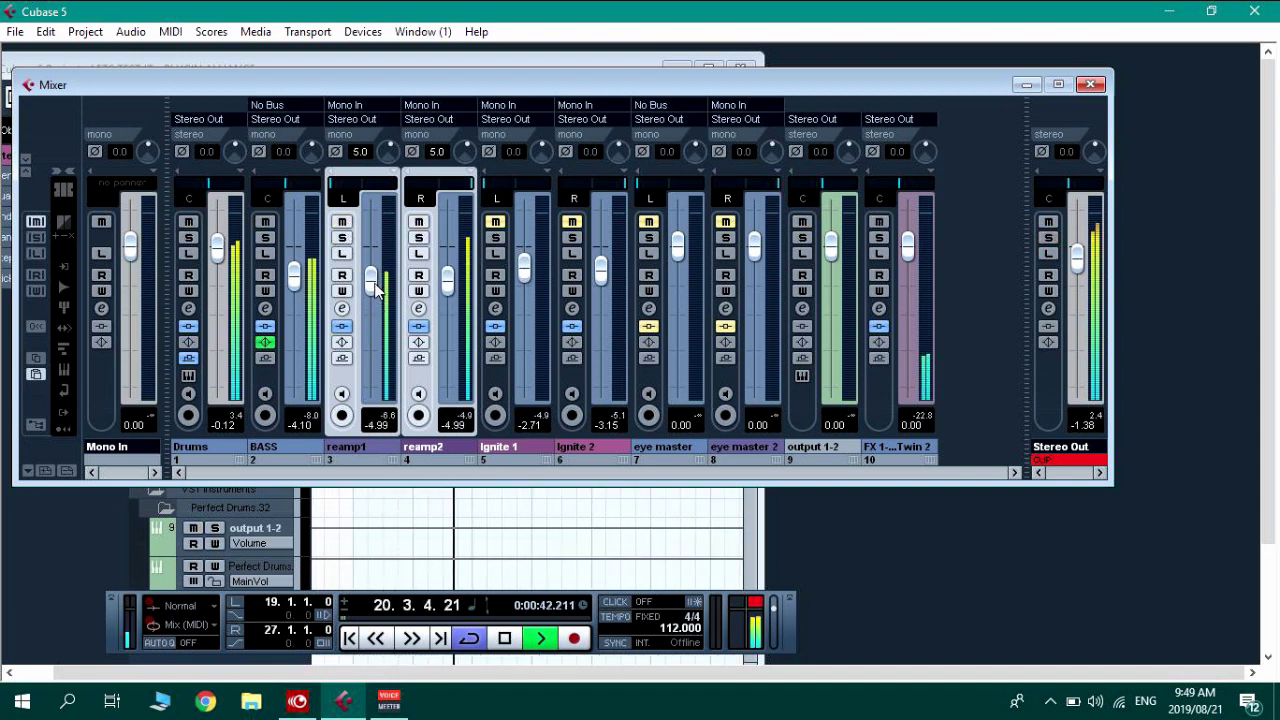
left_click(386, 703)
left_click_drag(905, 397, 906, 378)
left_click(262, 8)
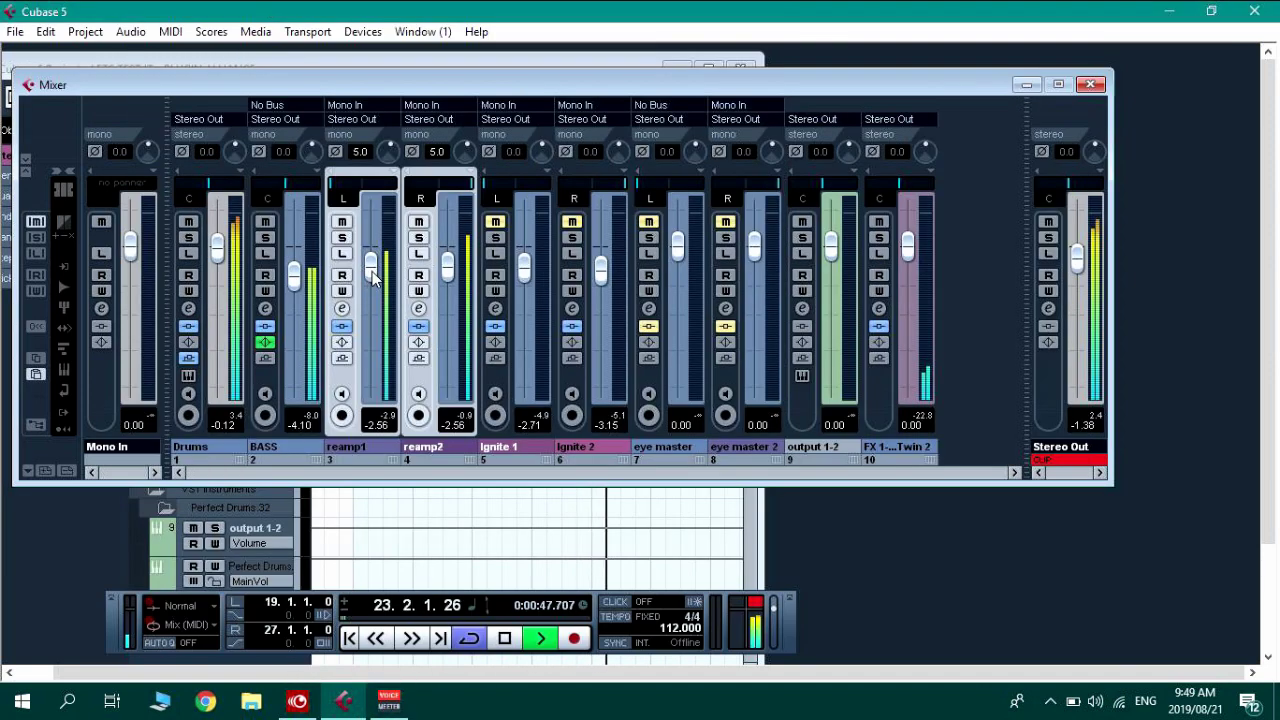
left_click_drag(375, 278, 375, 287)
Solo the reamp channels, unlink them, and keep only reamp2 soloed with its pan centred.
left_click(342, 237)
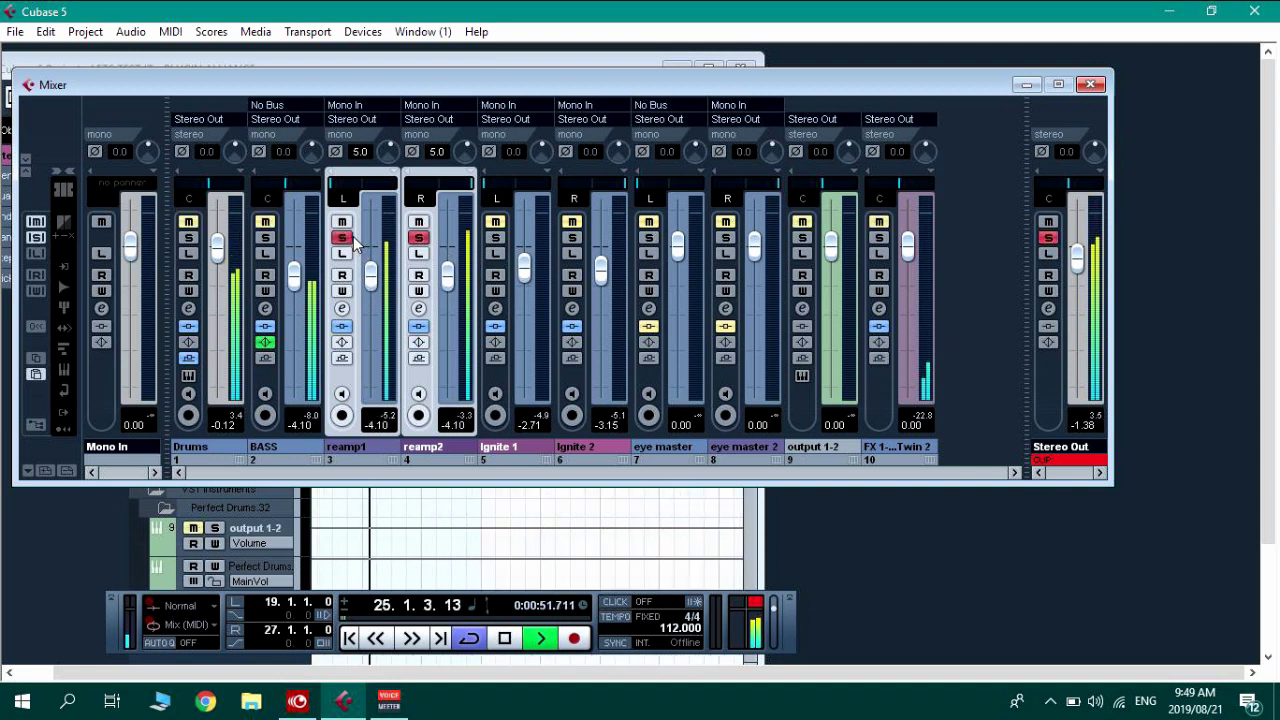
right_click(433, 433)
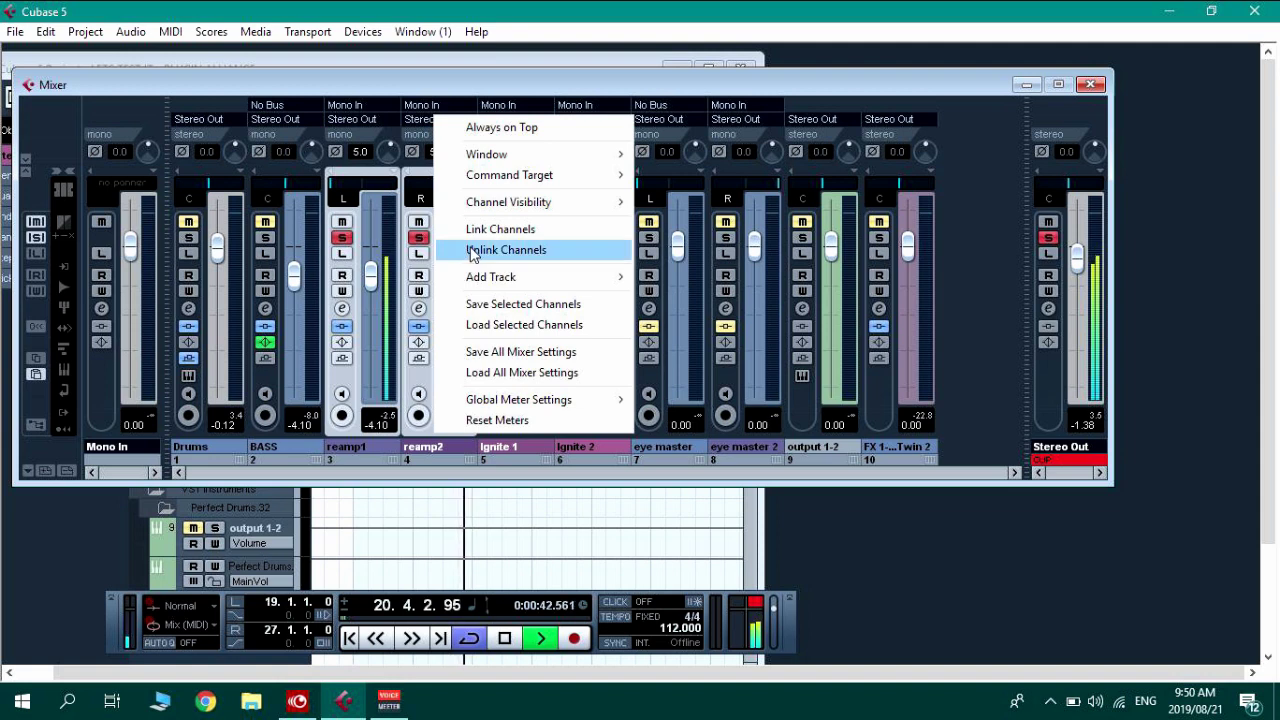
left_click(472, 250)
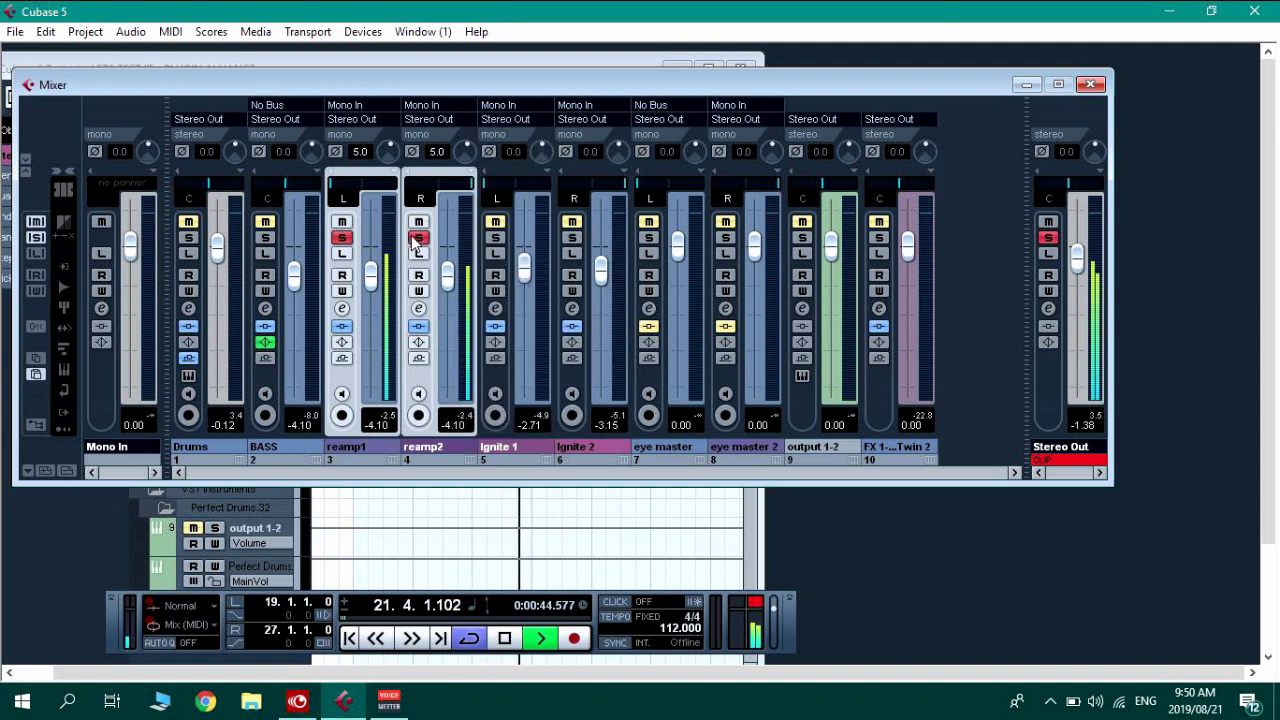
left_click(342, 238)
left_click(443, 430)
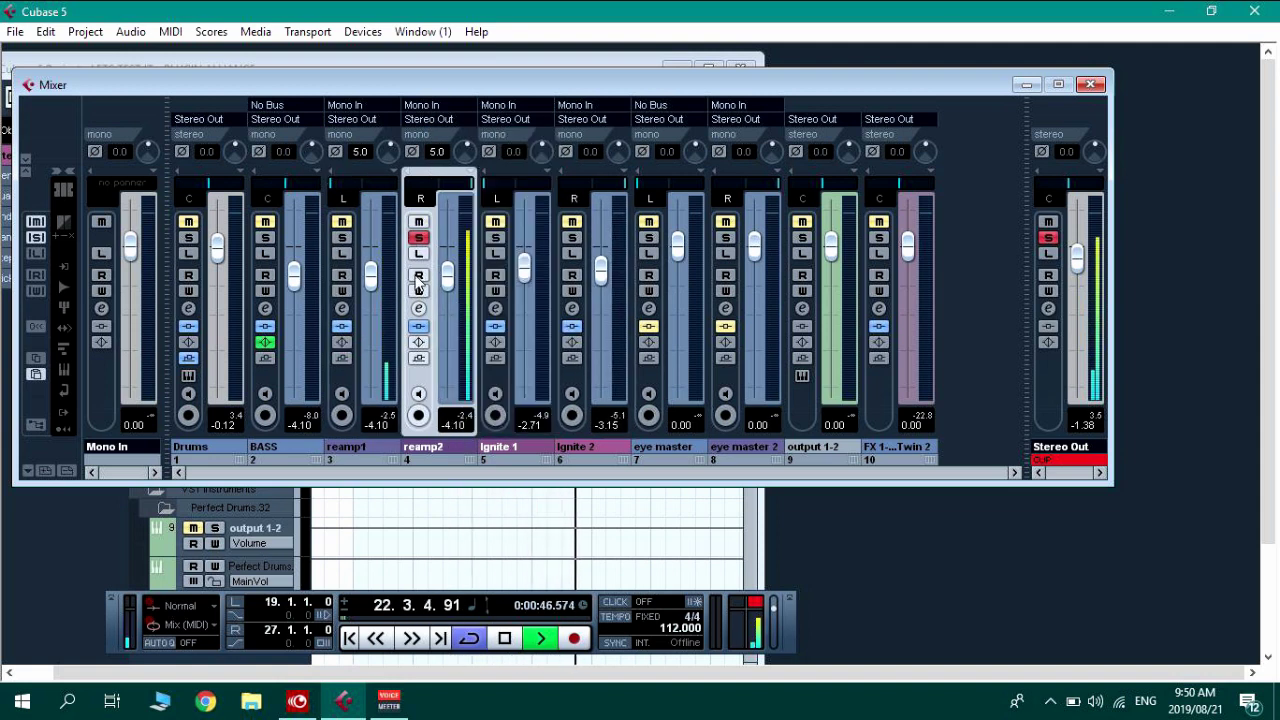
left_click(422, 201, "ctrl")
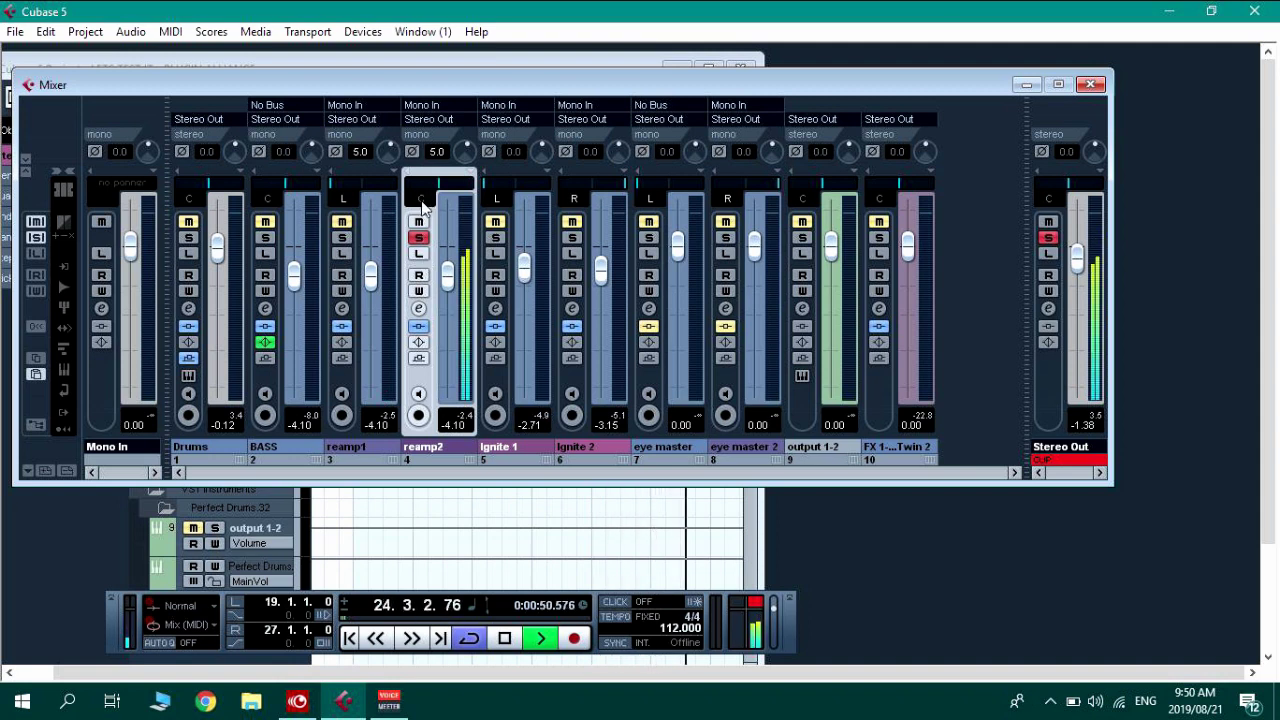
Reopen the TH-U insert on reamp2 and remove the Modern CH3 amp from the rig at 50% view size.
left_click(419, 307)
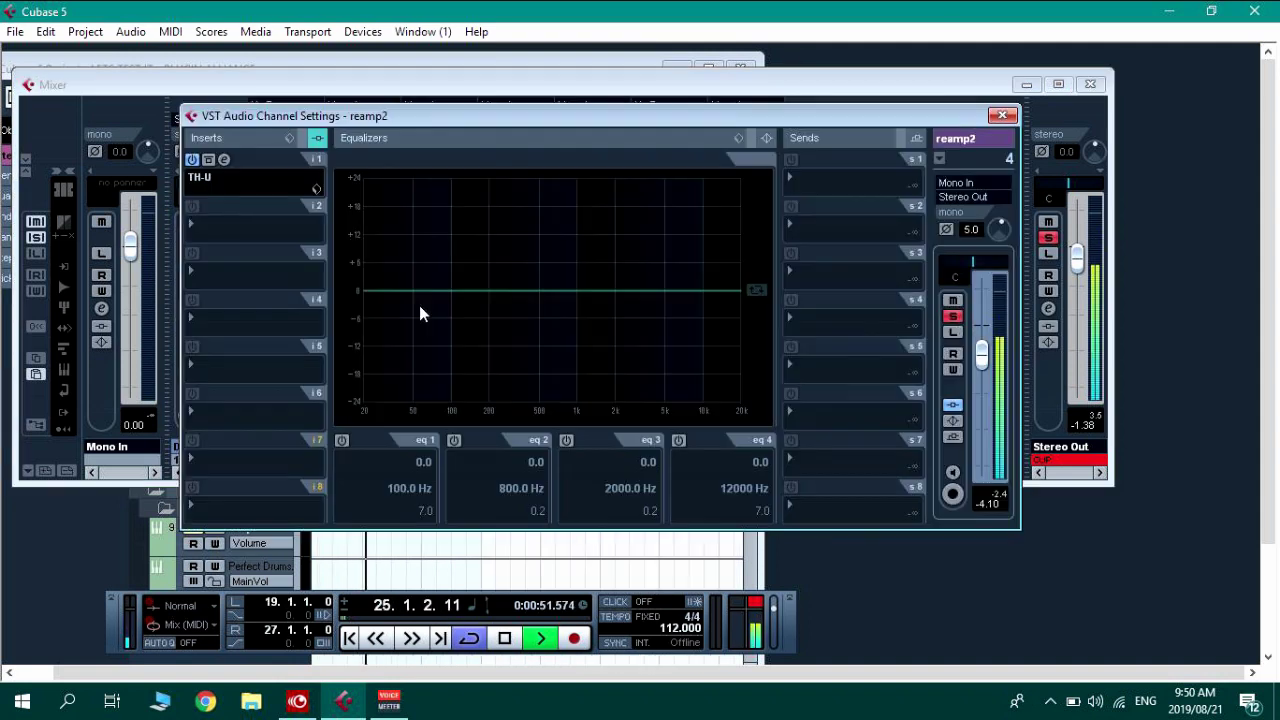
left_click(226, 161)
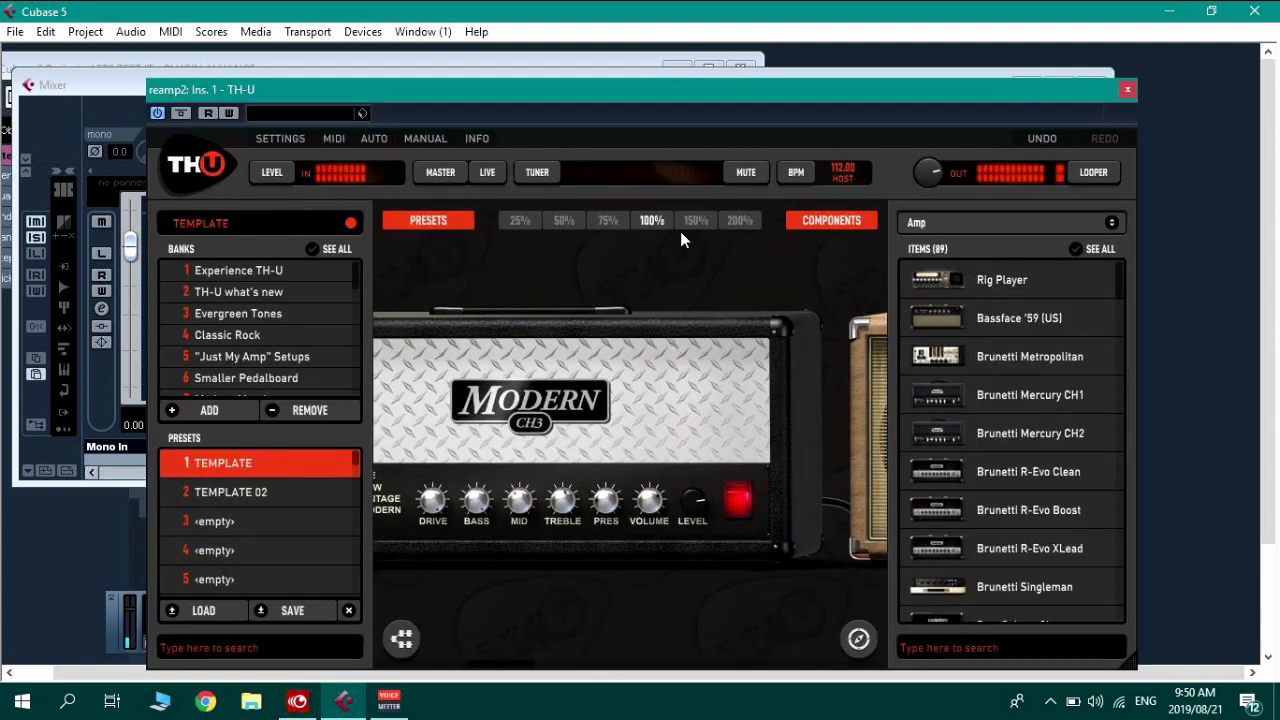
left_click(566, 222)
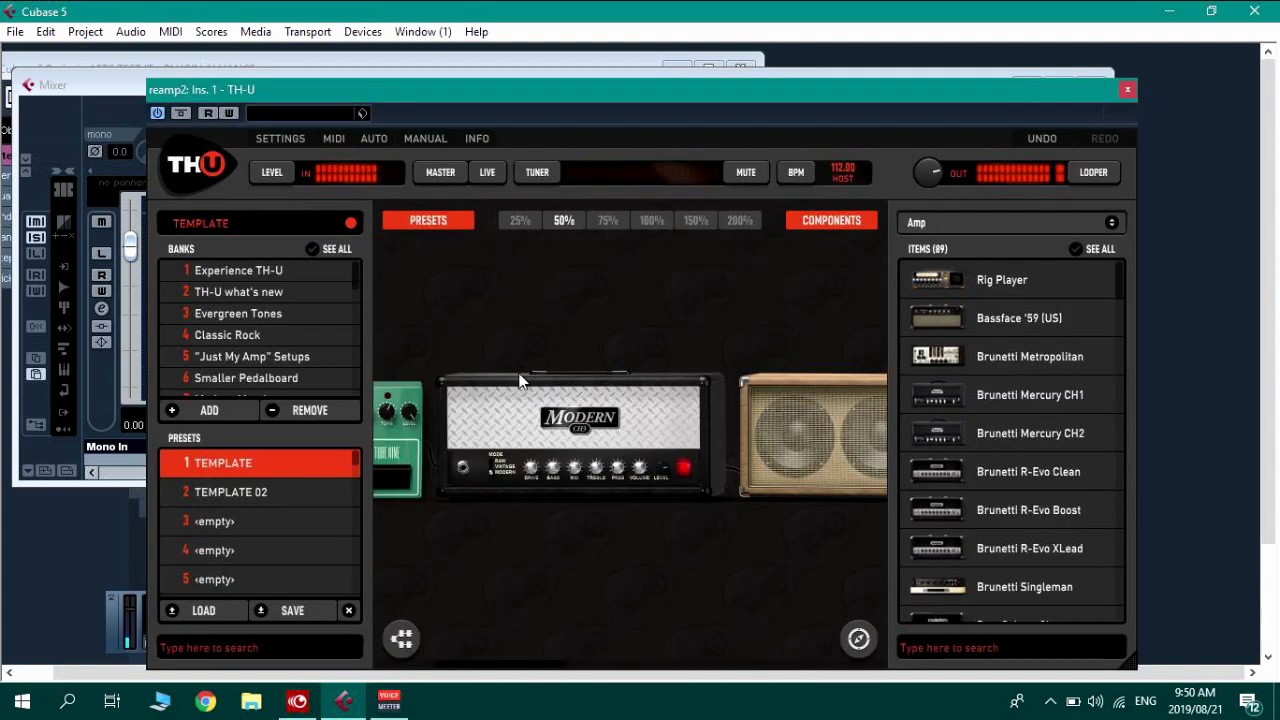
left_click_drag(588, 395, 858, 640)
Try the DVmark Triple Six CH3 amp between the Tube Nine pedal and the cabinet, and remove it again.
scroll(1050, 475, "down", 3)
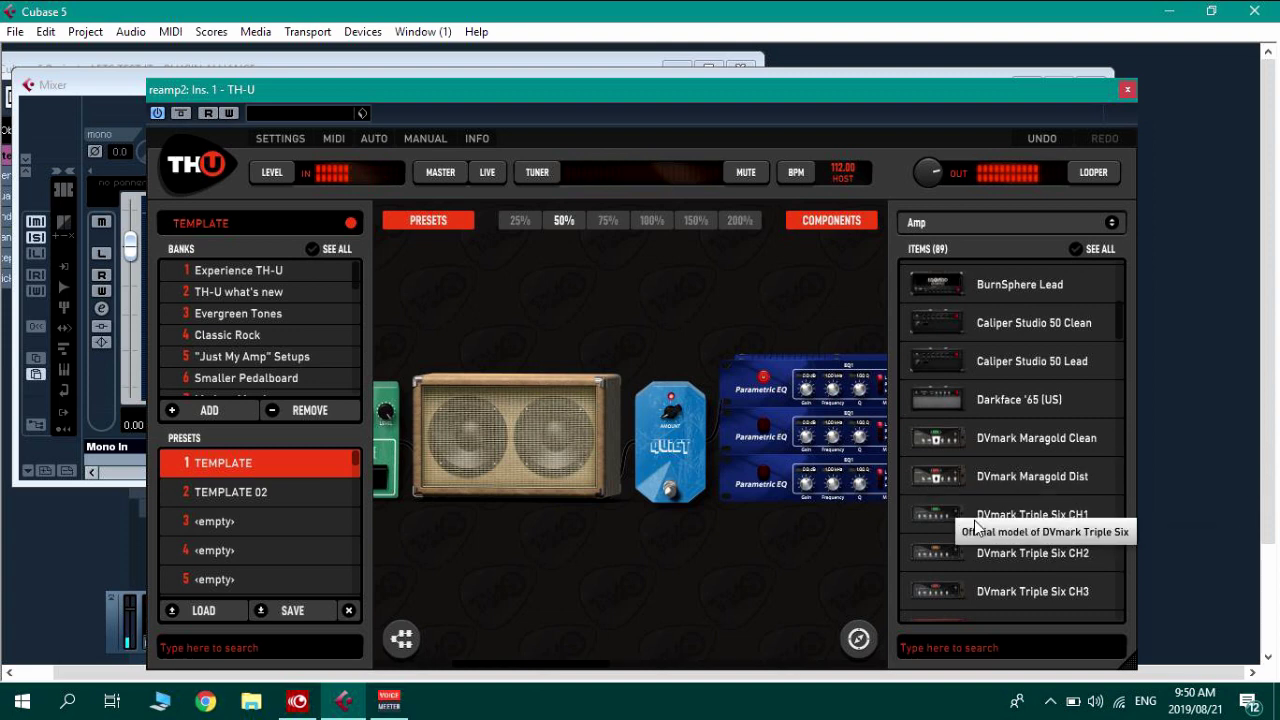
scroll(976, 520, "down", 3)
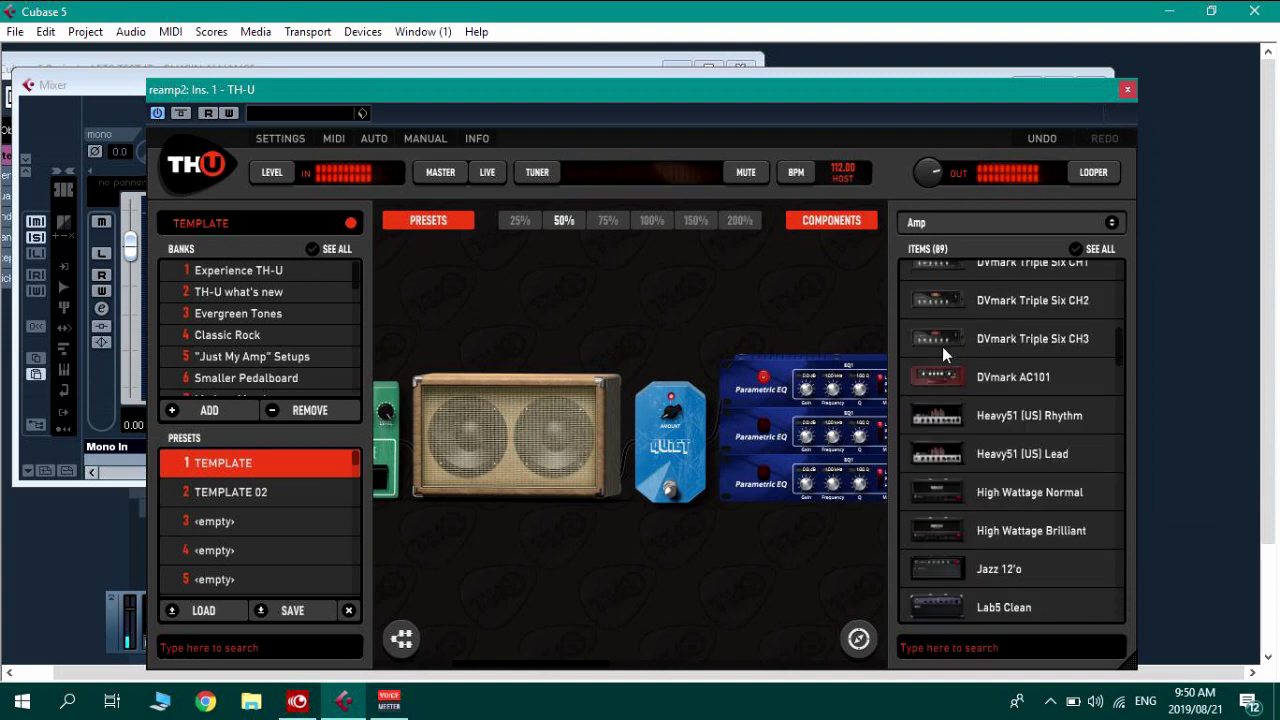
left_click_drag(942, 346, 454, 443)
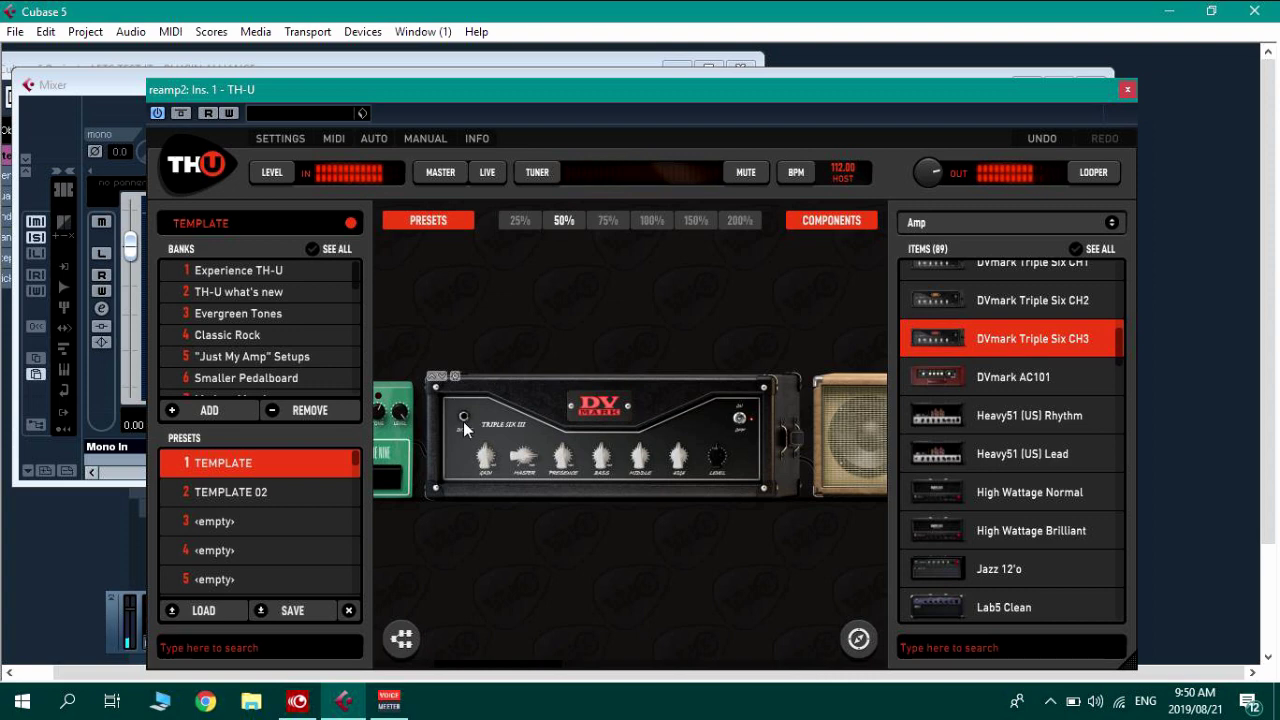
left_click_drag(485, 457, 855, 636)
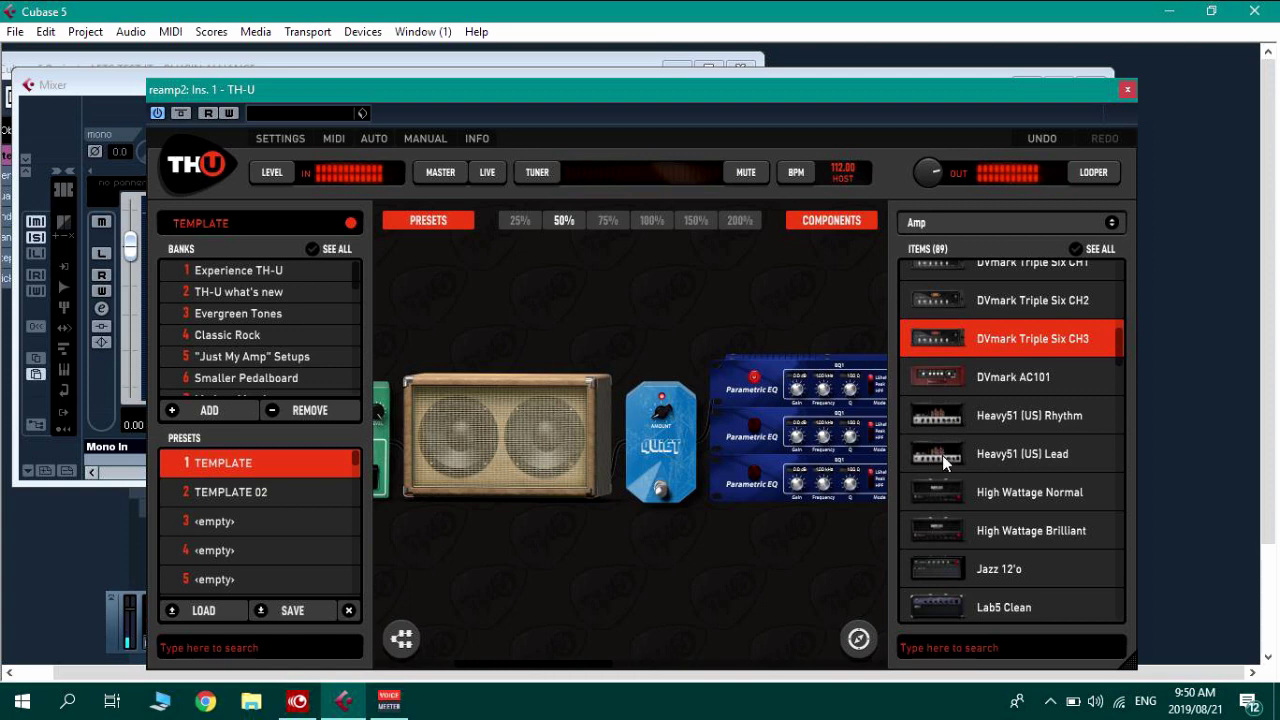
Try the Heavy51 (US) Rhythm amp before the cabinet at 100% size with more Drive, and remove it again.
left_click_drag(940, 417, 430, 442)
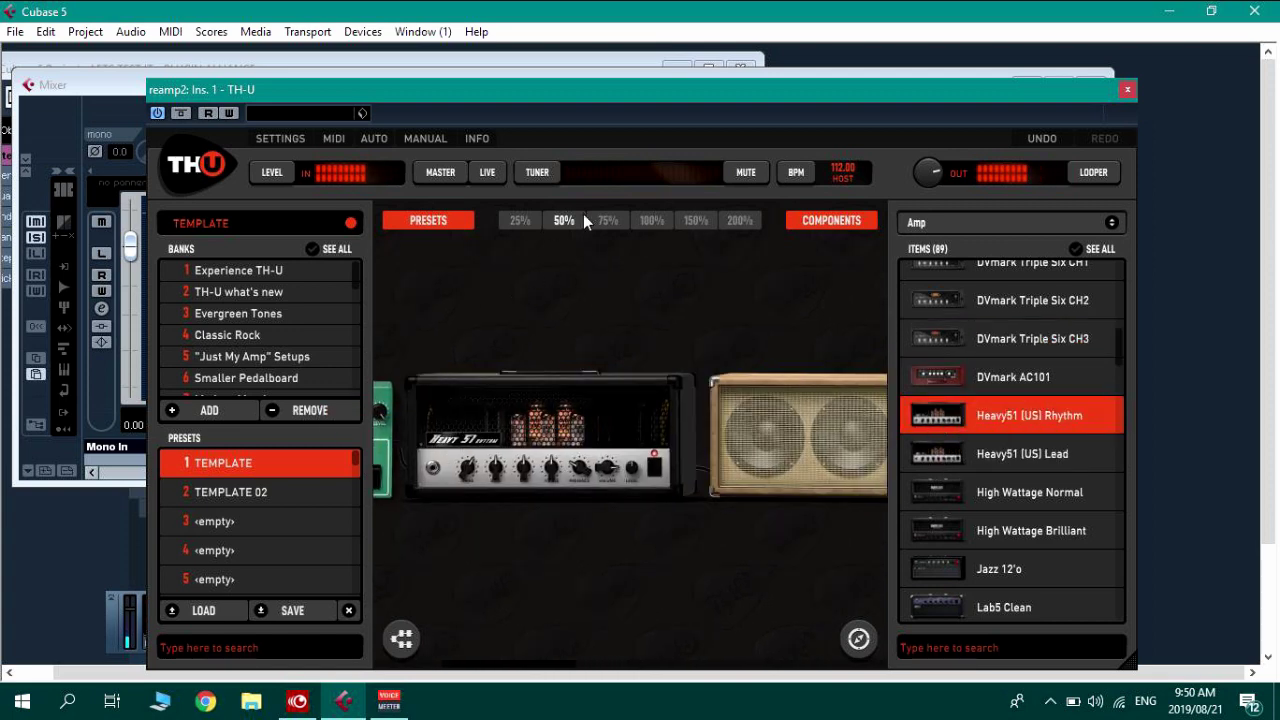
left_click(665, 221)
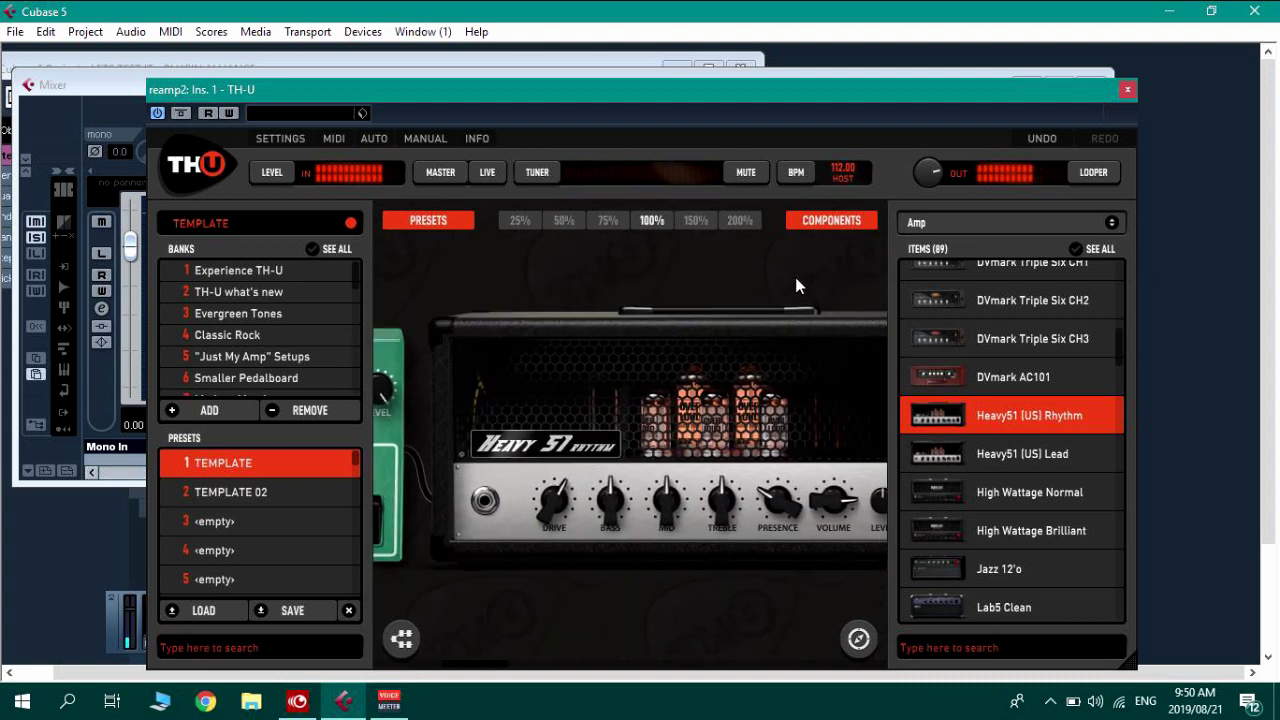
left_click_drag(548, 515, 556, 500)
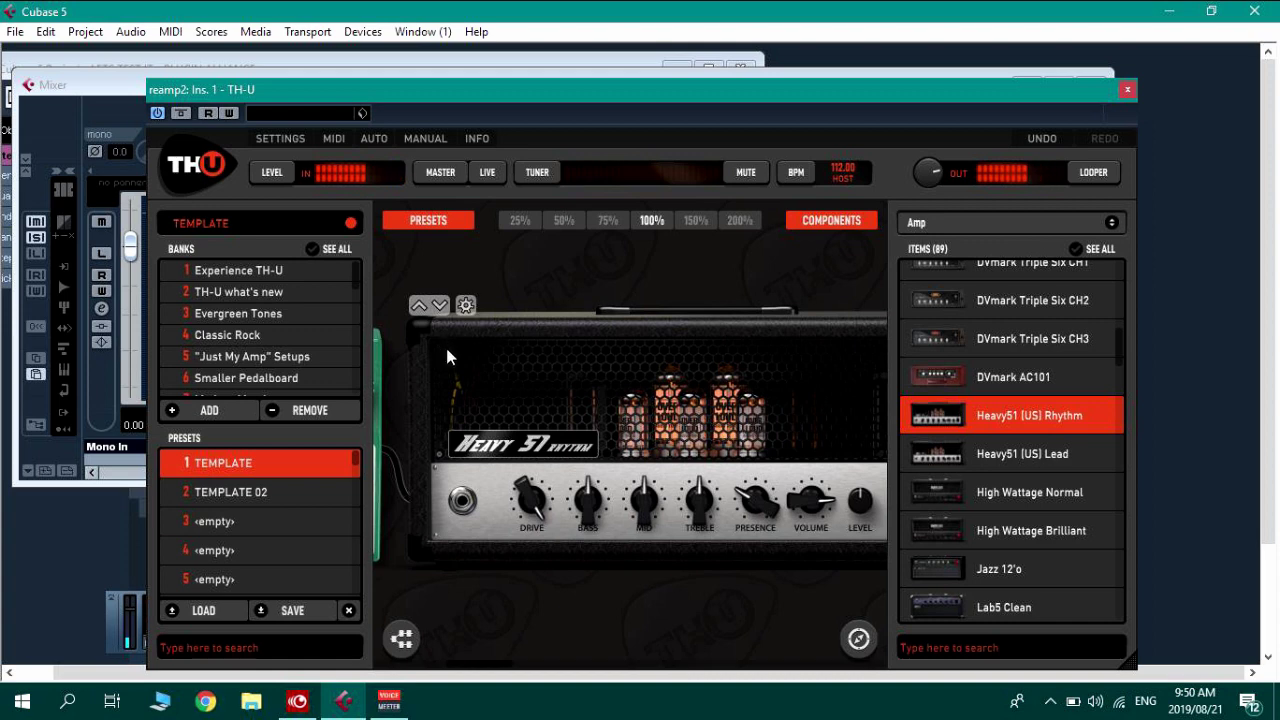
left_click_drag(447, 357, 854, 634)
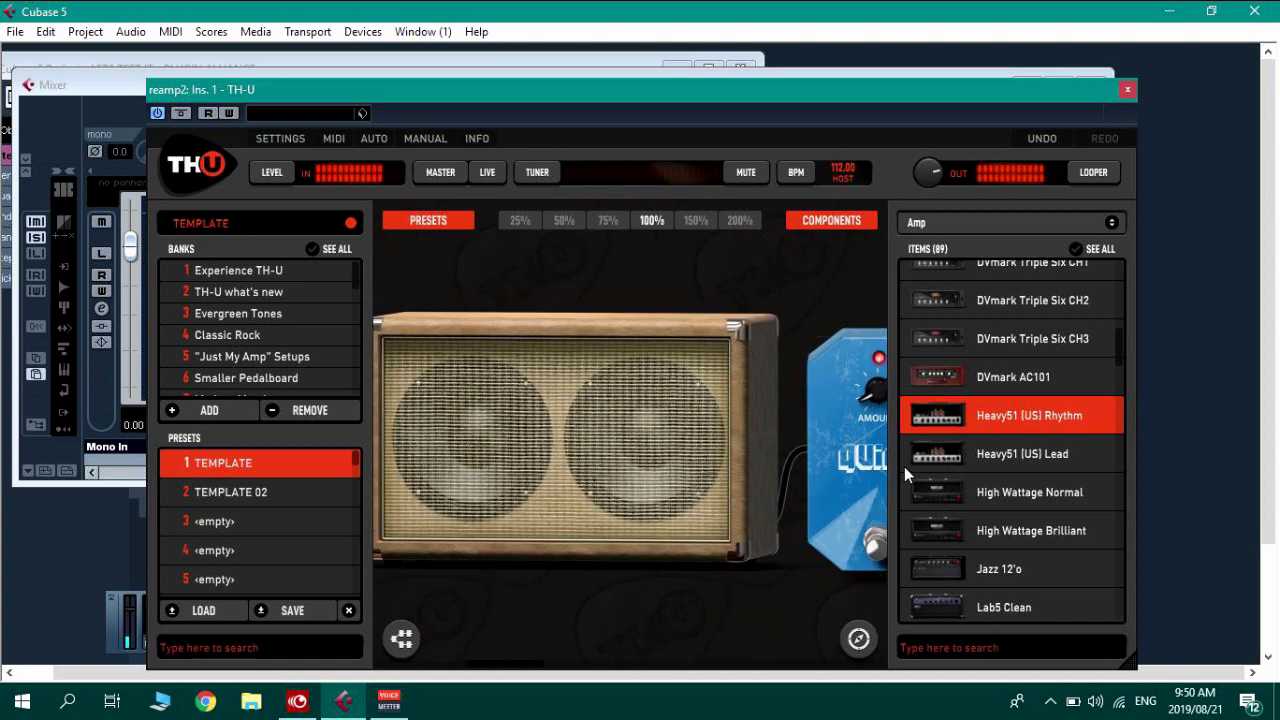
Add the Heavy51 (US) Lead amp before the cabinet, set Bass to about 7.36, and raise its Drive, Treble and Presence.
left_click_drag(529, 267, 805, 269)
left_click_drag(933, 446, 608, 450)
left_click_drag(737, 282, 552, 282)
left_click_drag(519, 500, 556, 490)
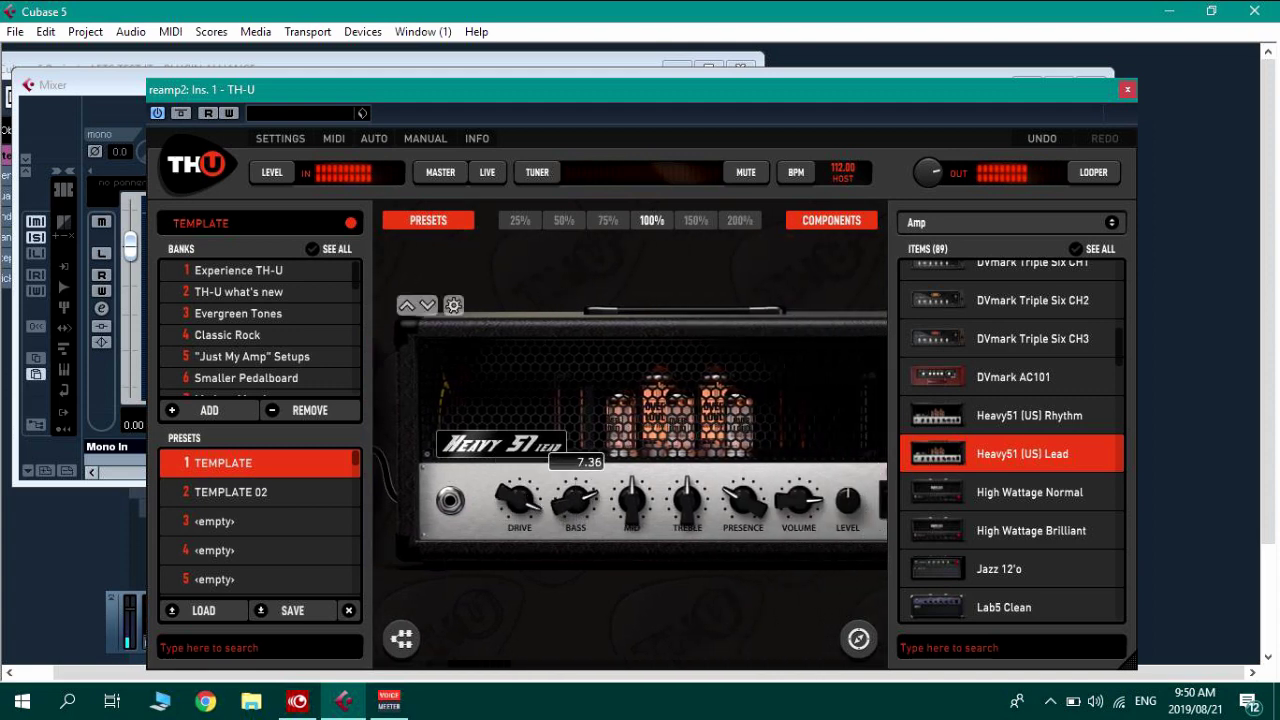
left_click_drag(688, 502, 638, 500)
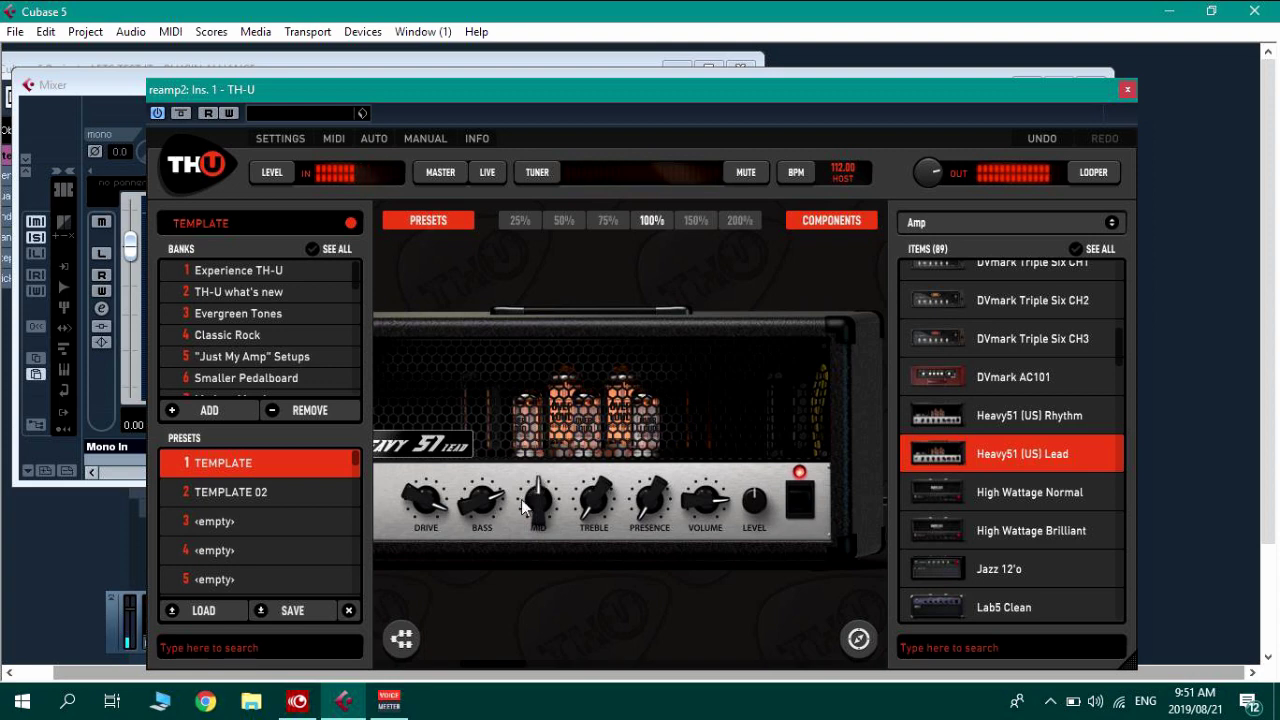
Set the Mid of the Heavy51 (US) Lead amp to about 3.96, and readjust its Treble and Presence.
left_click_drag(521, 499, 491, 520)
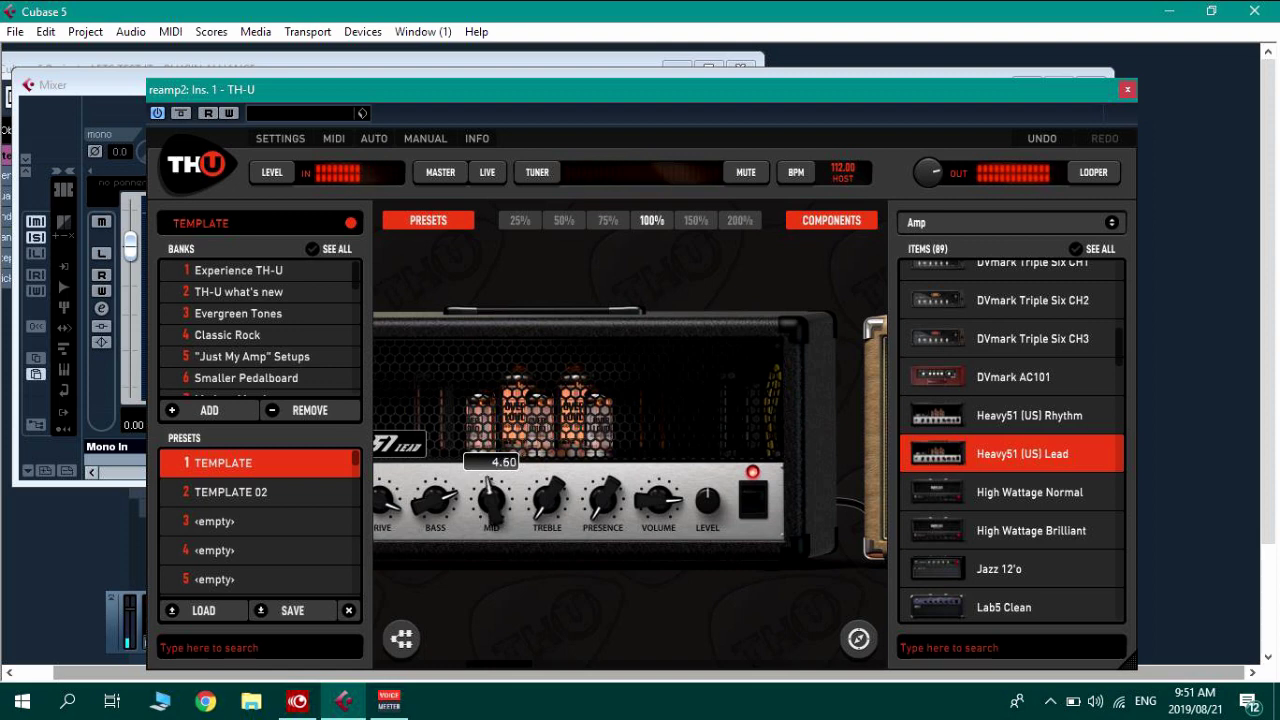
left_click_drag(491, 507, 540, 490)
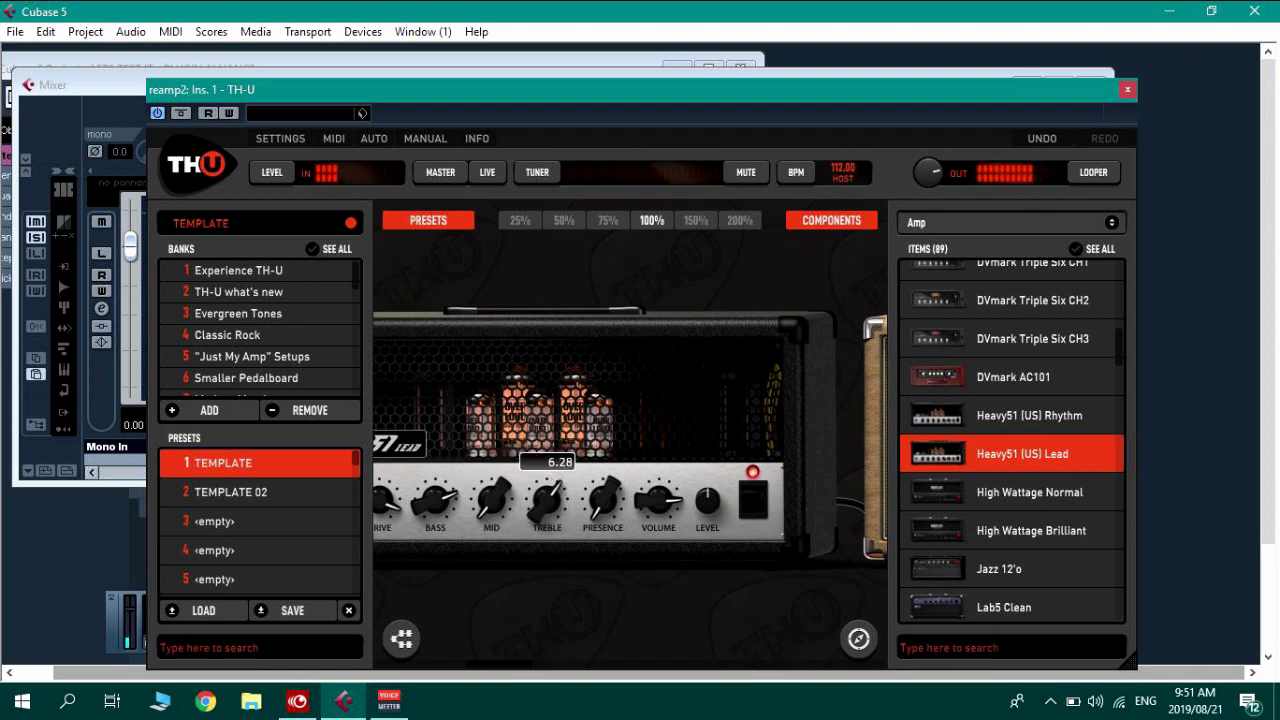
mouse_move(547, 486)
left_mouse_down()
mouse_move(594, 472)
mouse_move(611, 525)
mouse_move(550, 490)
left_mouse_up()
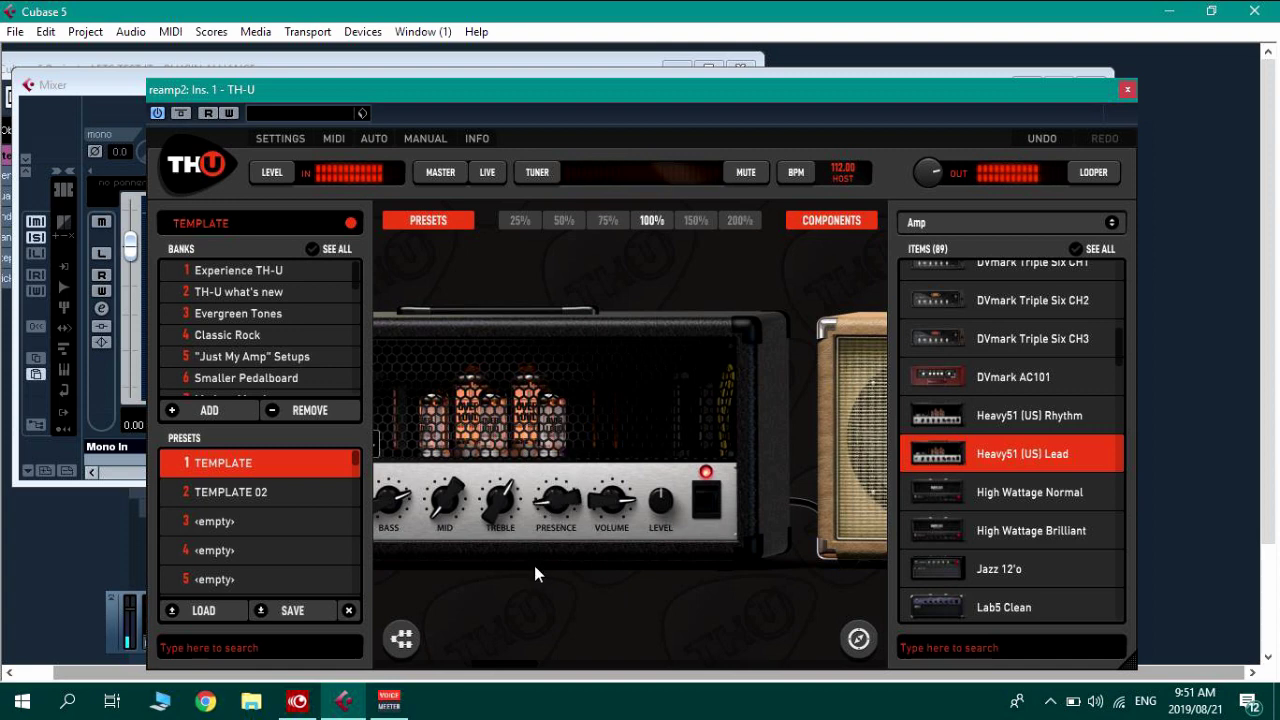
left_click_drag(534, 567, 651, 597)
mouse_move(667, 491)
left_mouse_down()
mouse_move(682, 482)
mouse_move(668, 500)
left_mouse_up()
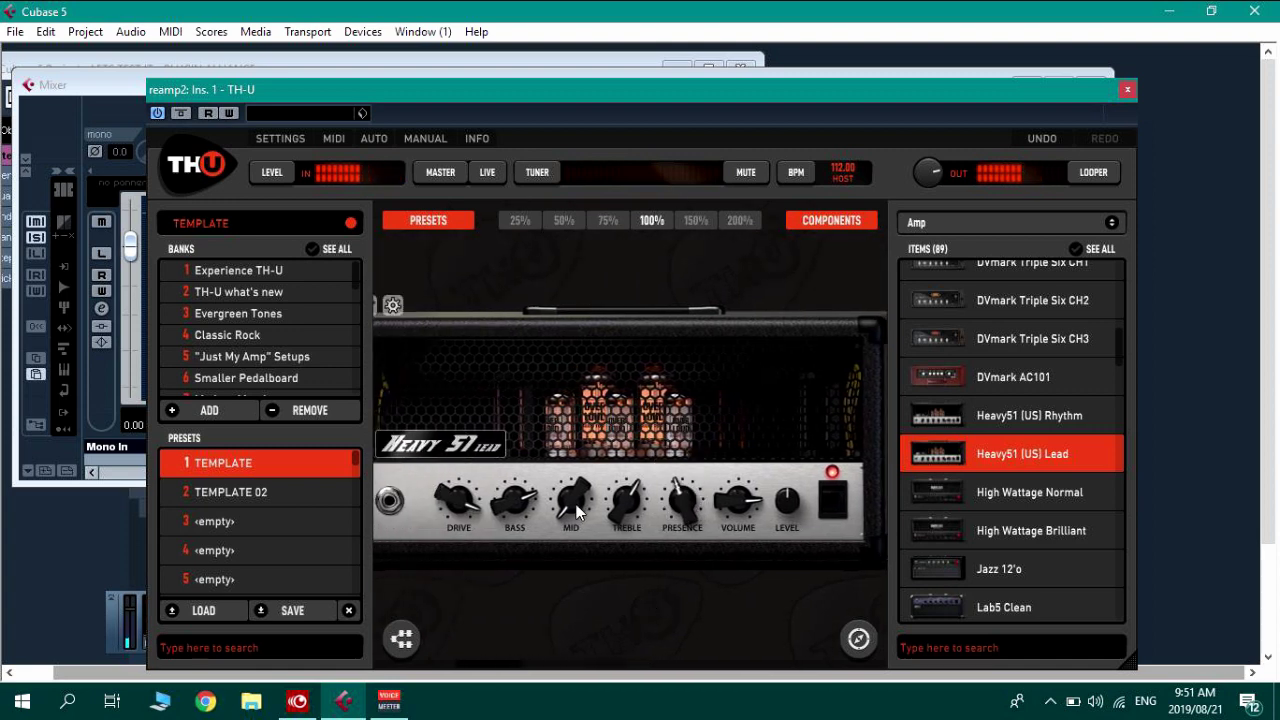
left_click_drag(576, 511, 576, 519)
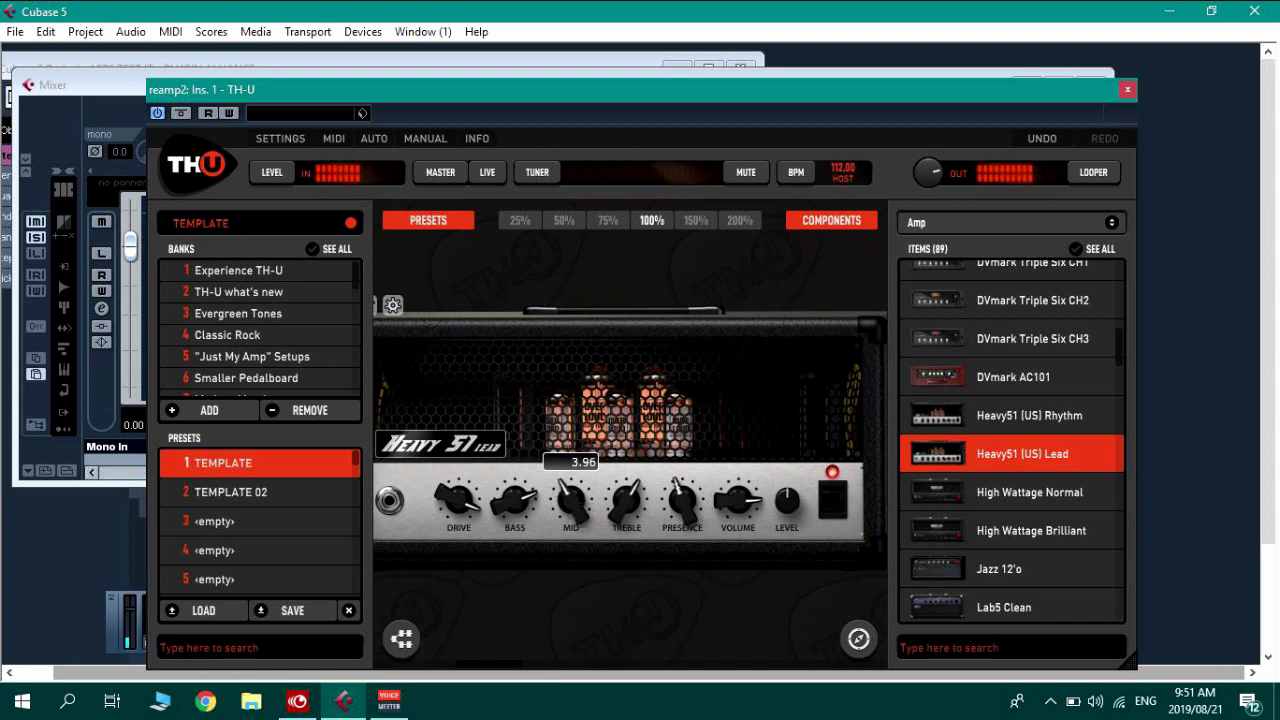
left_click_drag(576, 512, 576, 512)
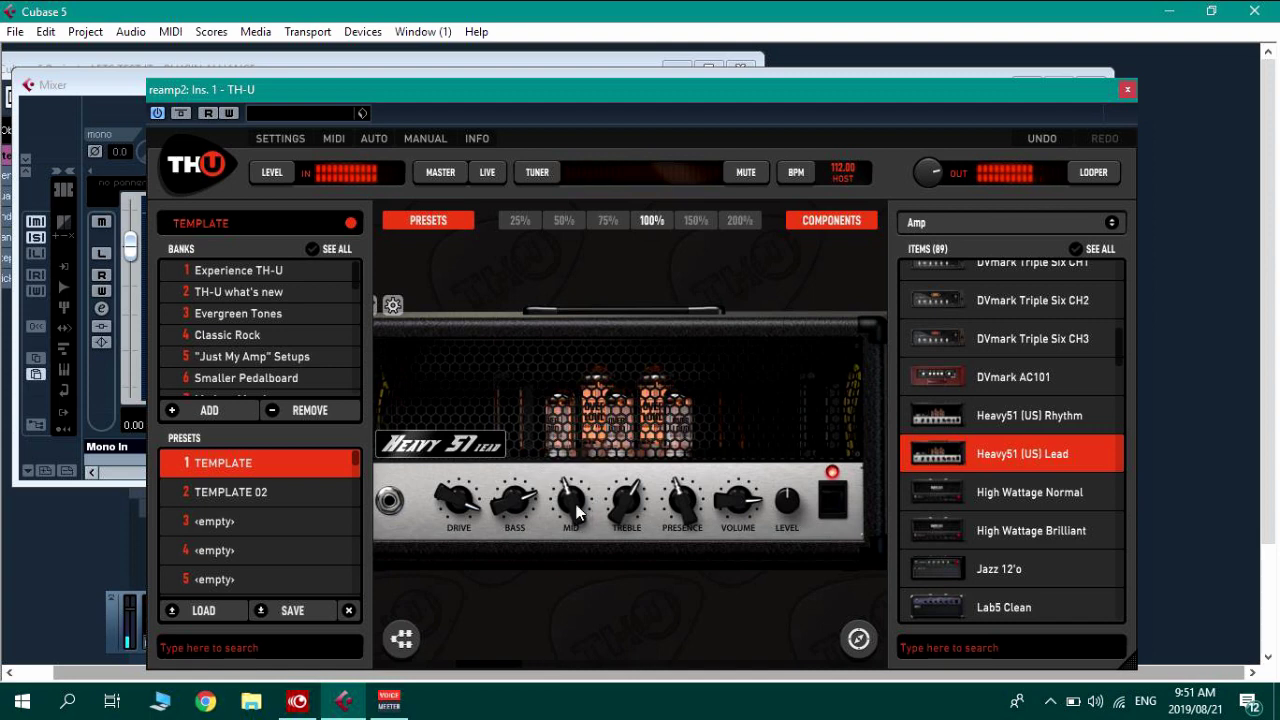
Toggle the BeeDeeToo pedal's footswitch, and show the rig at 75% view size around the Heavy51 Lead amp.
left_click_drag(448, 589, 748, 583)
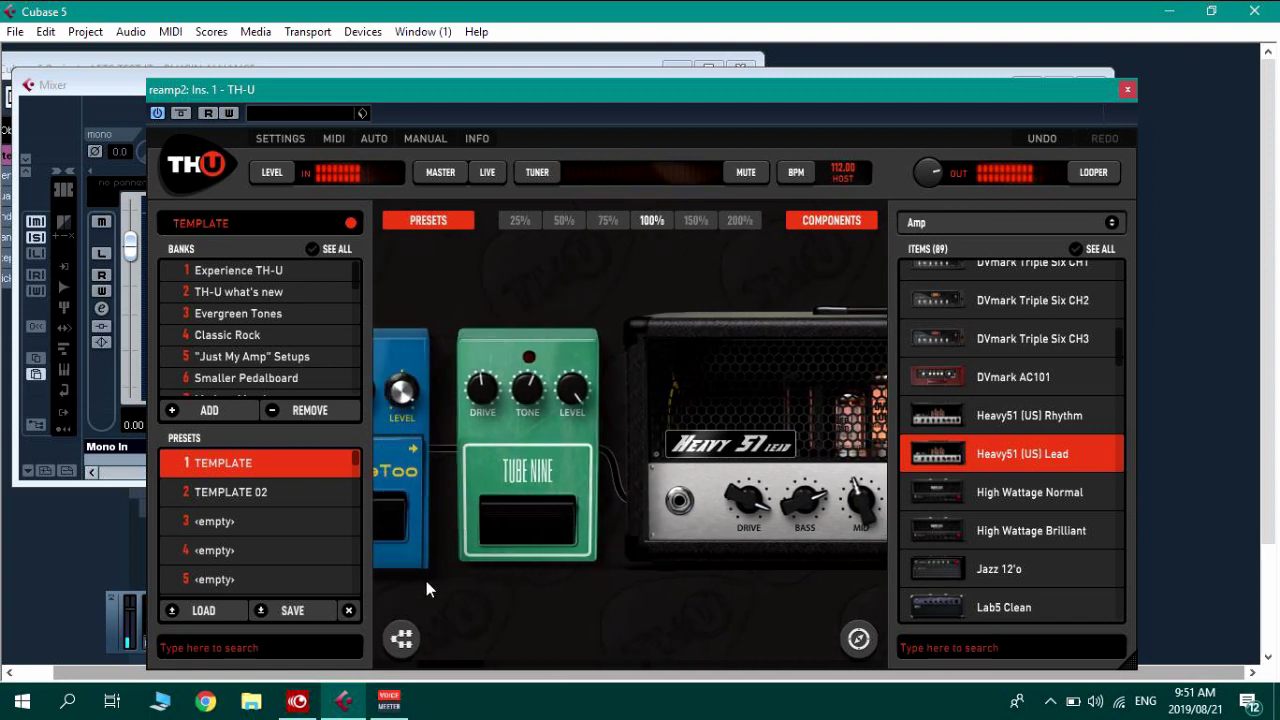
left_click_drag(418, 585, 573, 587)
left_click(524, 516)
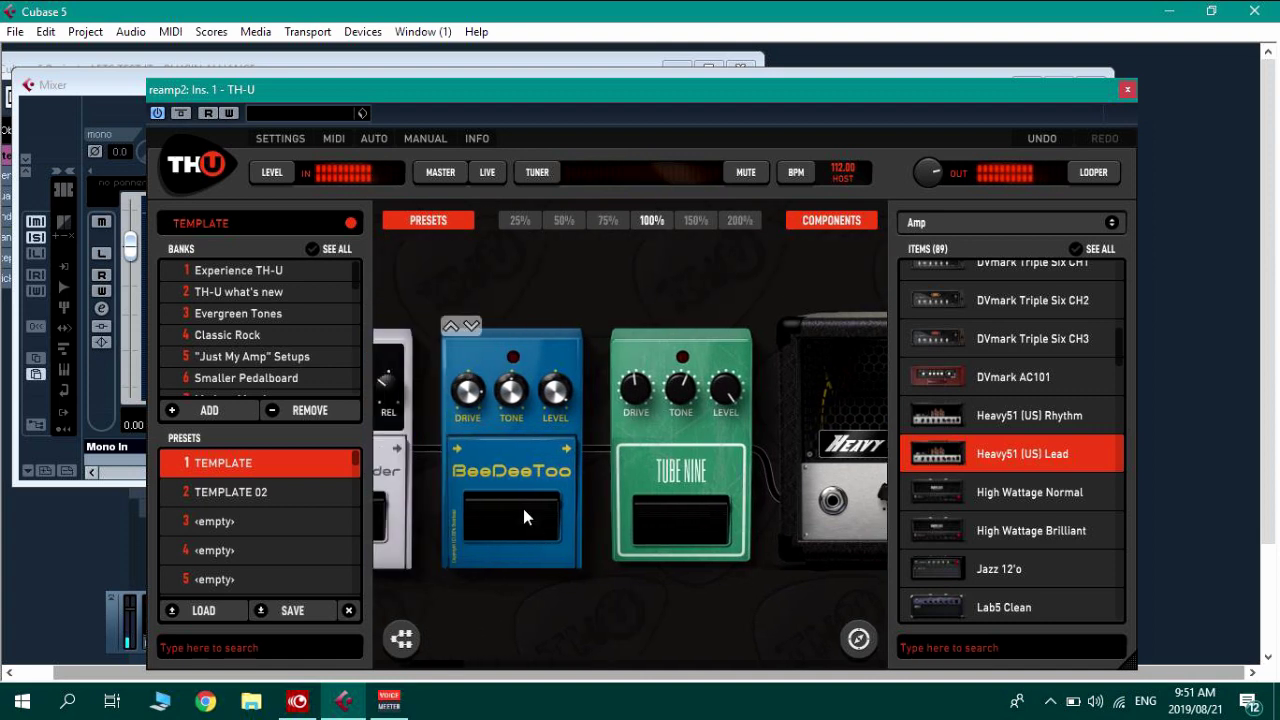
left_click_drag(738, 598, 493, 579)
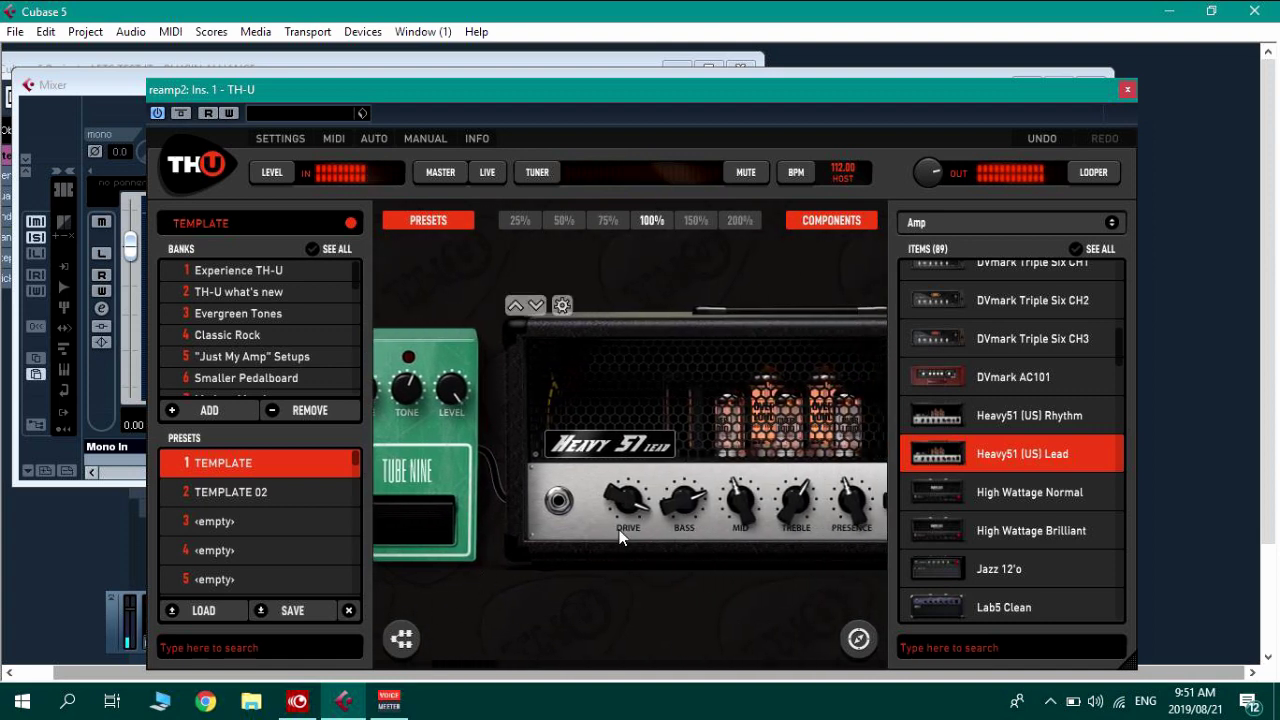
left_click_drag(708, 582, 632, 573)
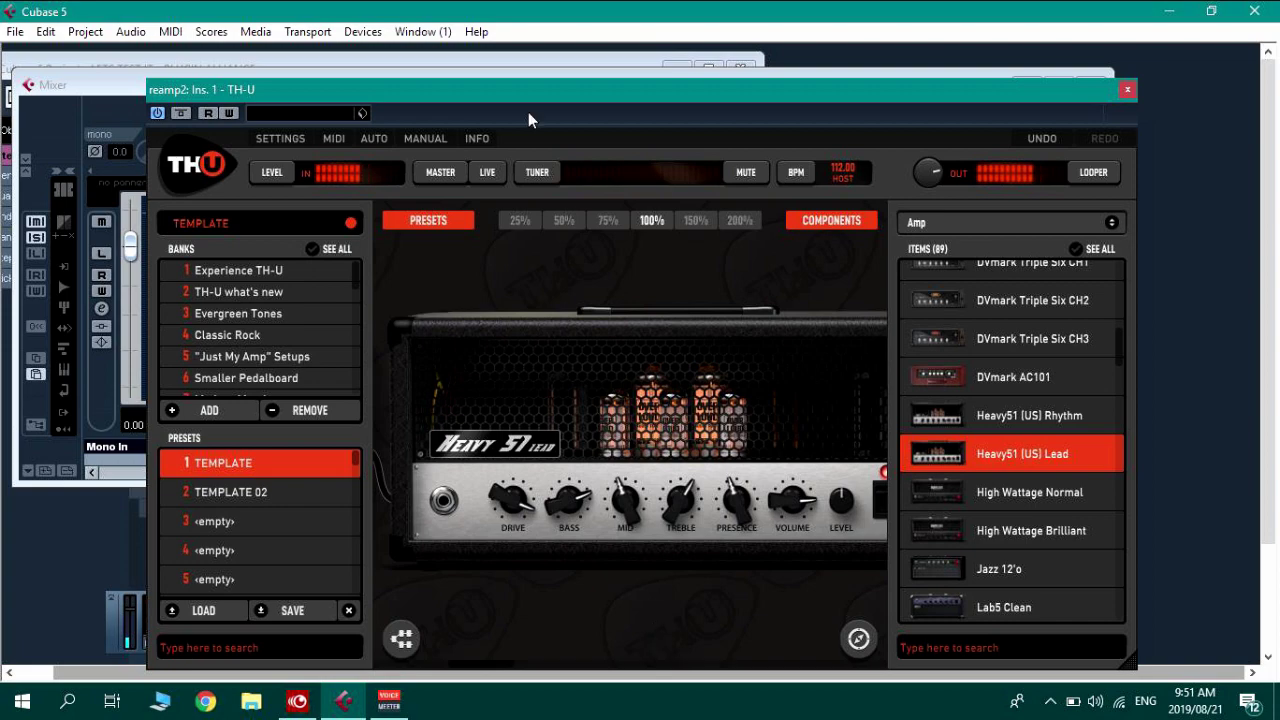
left_click(605, 222)
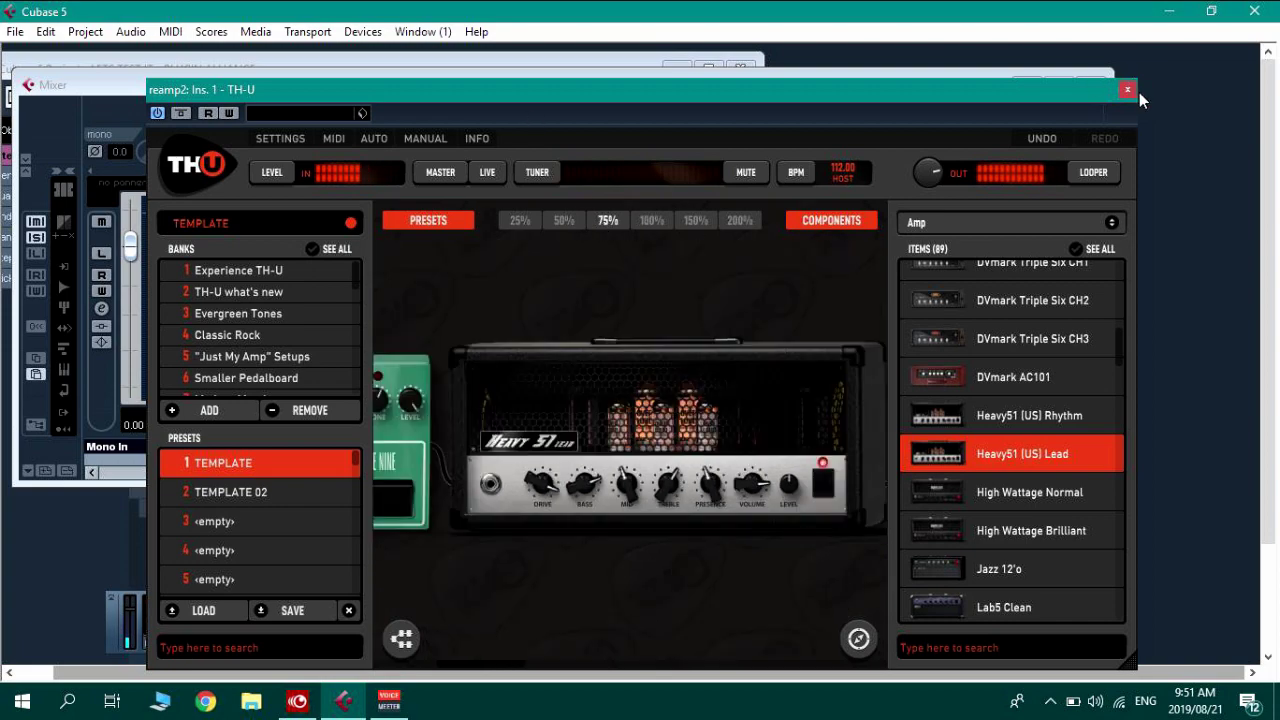
Reopen the TH-U insert on reamp2 and switch off the beige two-speaker cabinet after the amp.
left_click(1133, 91)
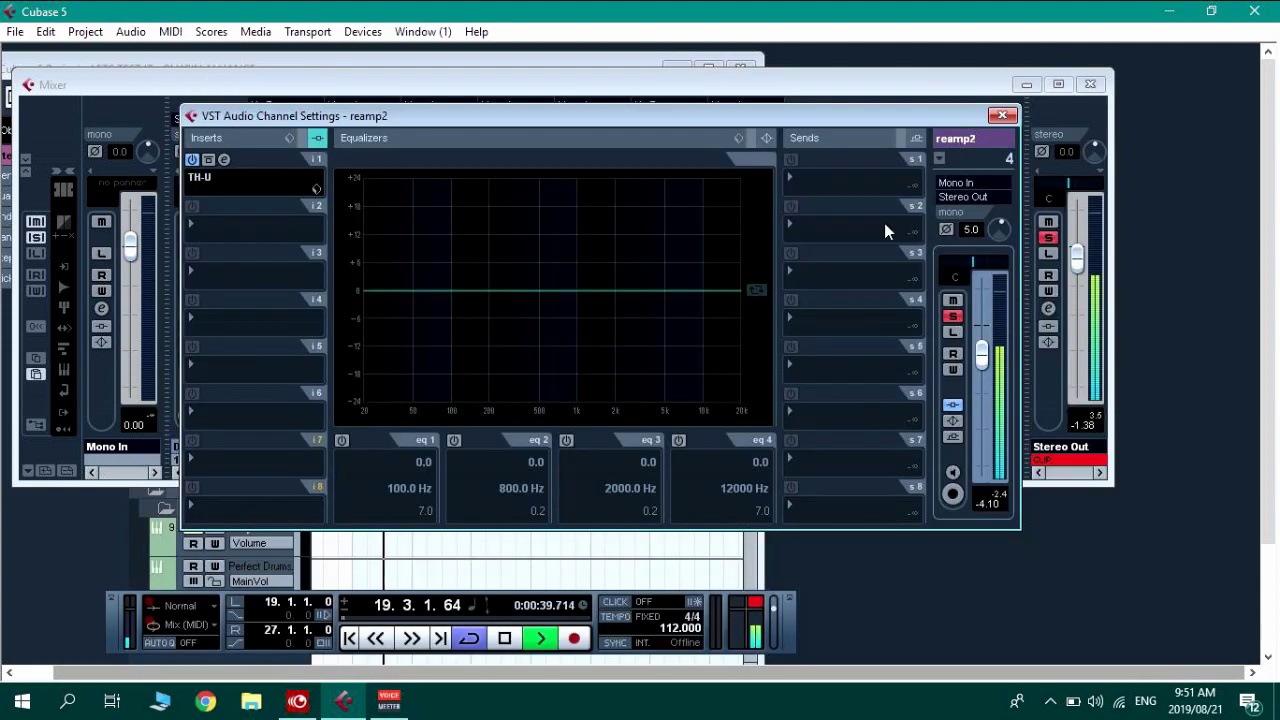
left_click(223, 162)
scroll(515, 287, "down", 3)
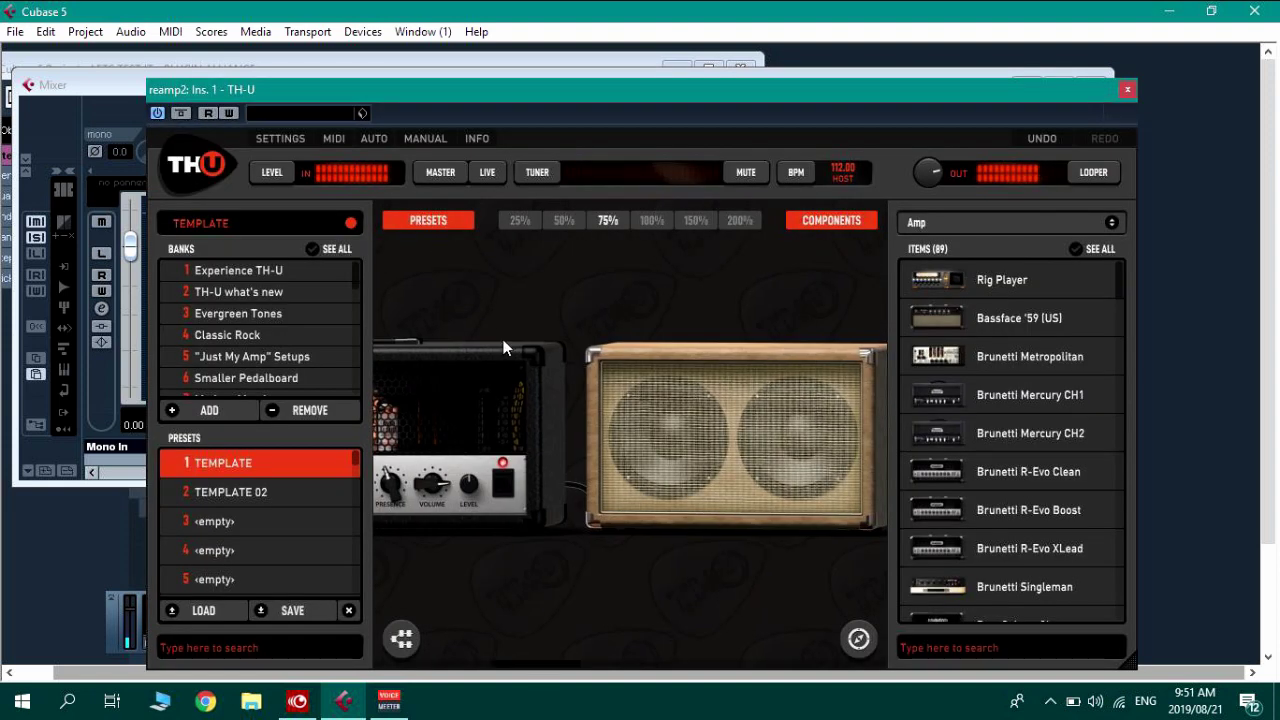
left_click(851, 501)
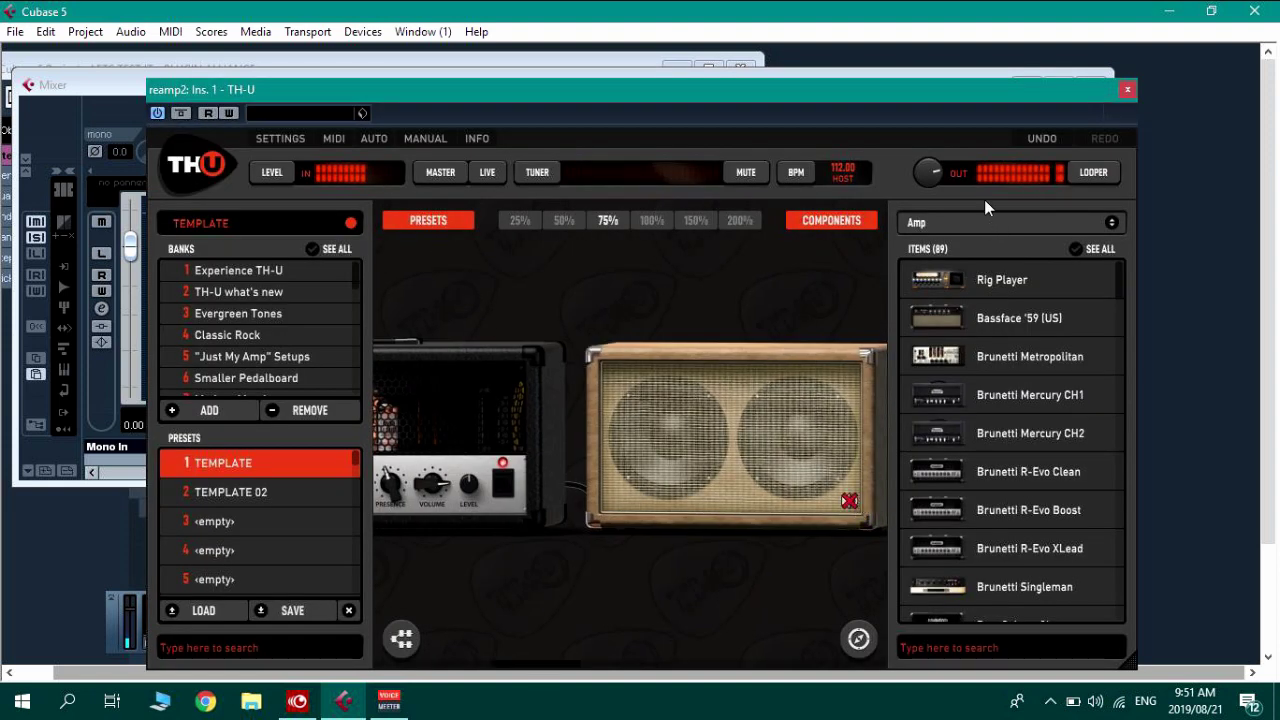
Browse the cabinet components and add the 2x12 Overange between the Heavy51 Lead amp and the beige cabinet.
left_click(969, 226)
left_click(955, 288)
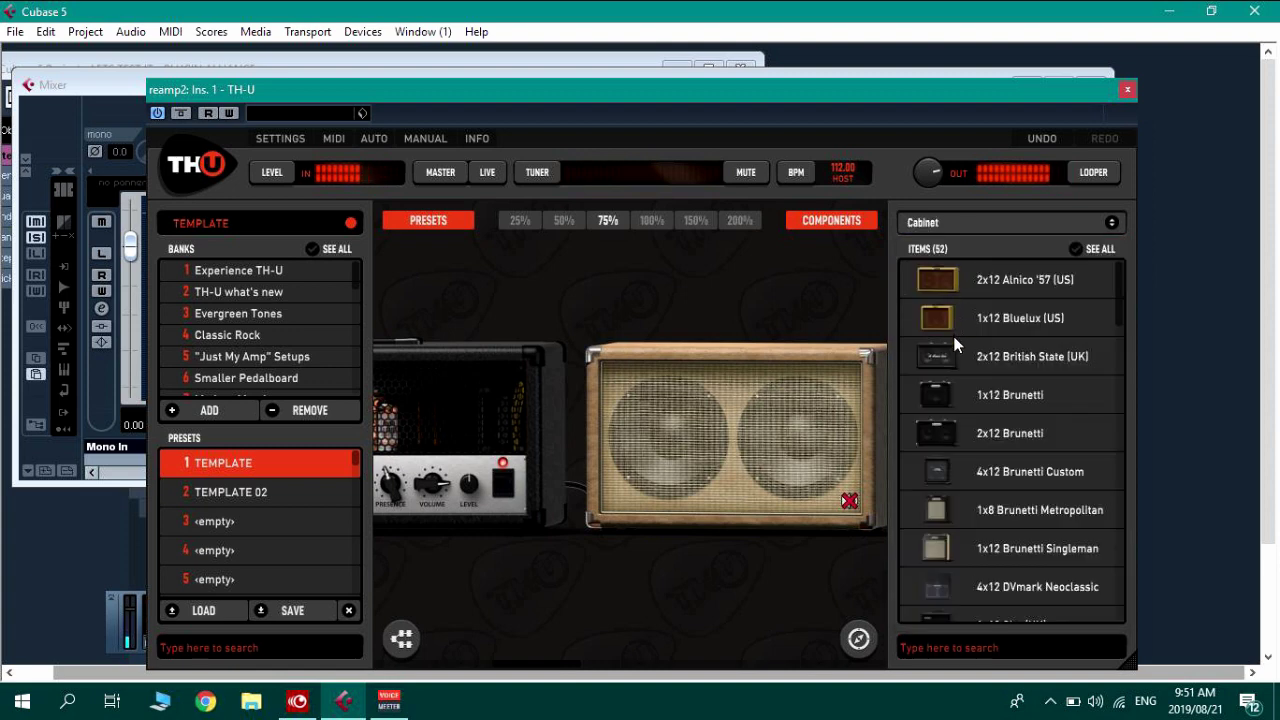
scroll(972, 397, "down", 3)
scroll(972, 397, "down", 8)
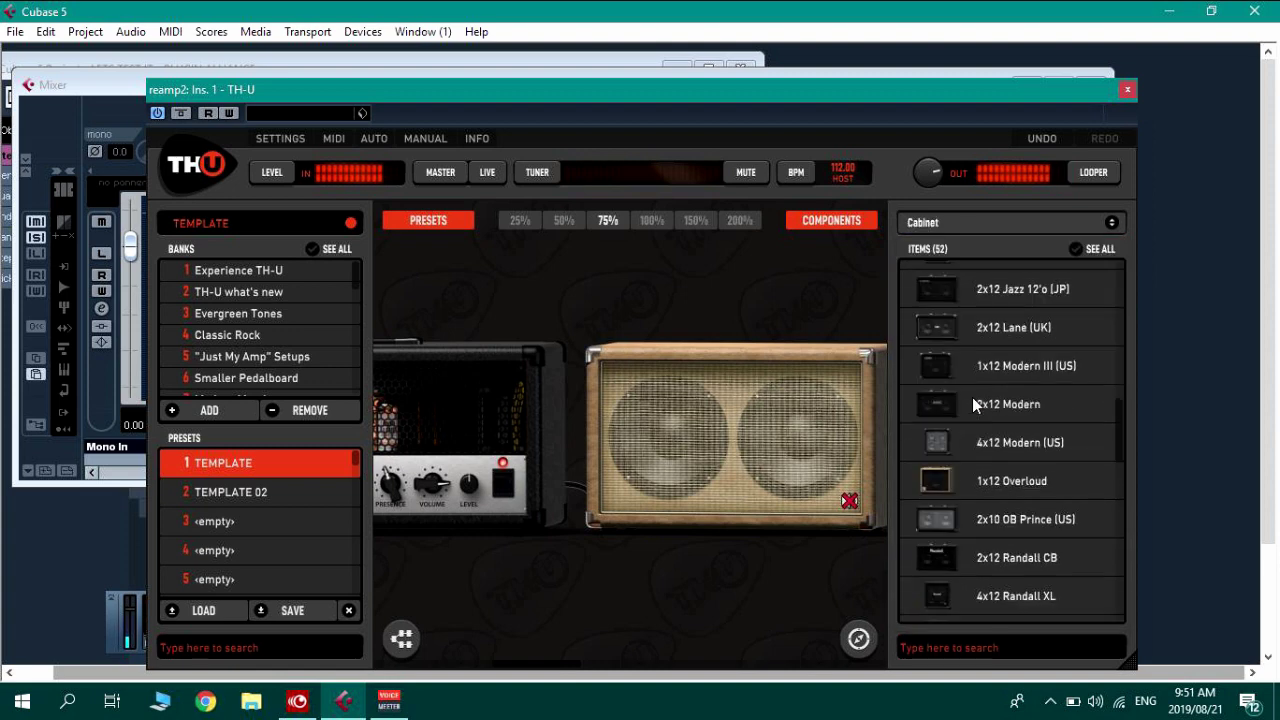
scroll(972, 397, "down", 10)
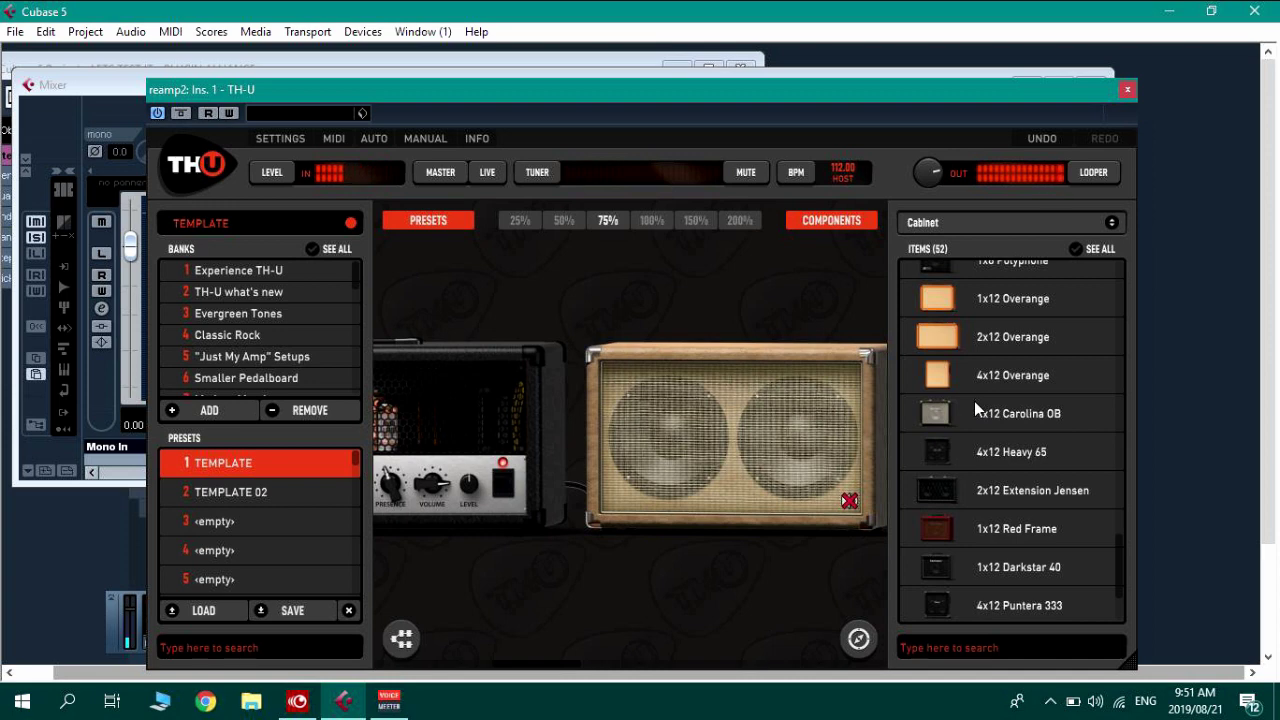
left_click(940, 336)
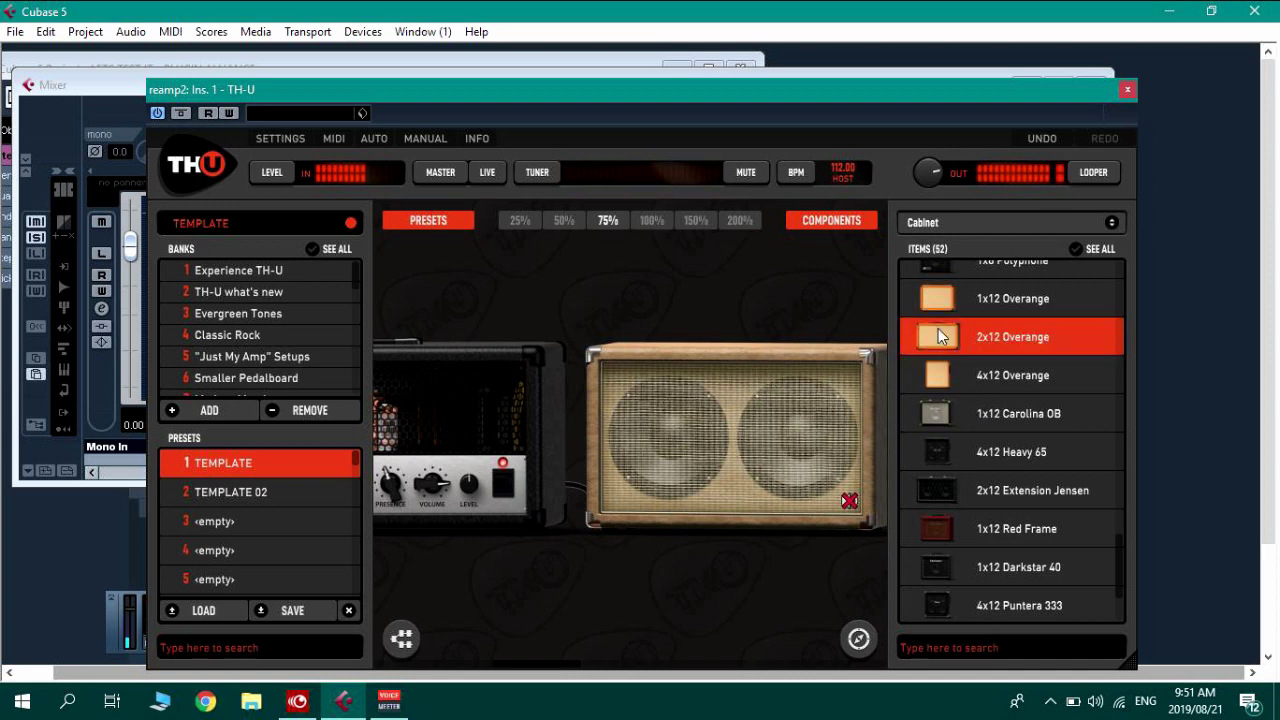
left_click_drag(940, 336, 559, 420)
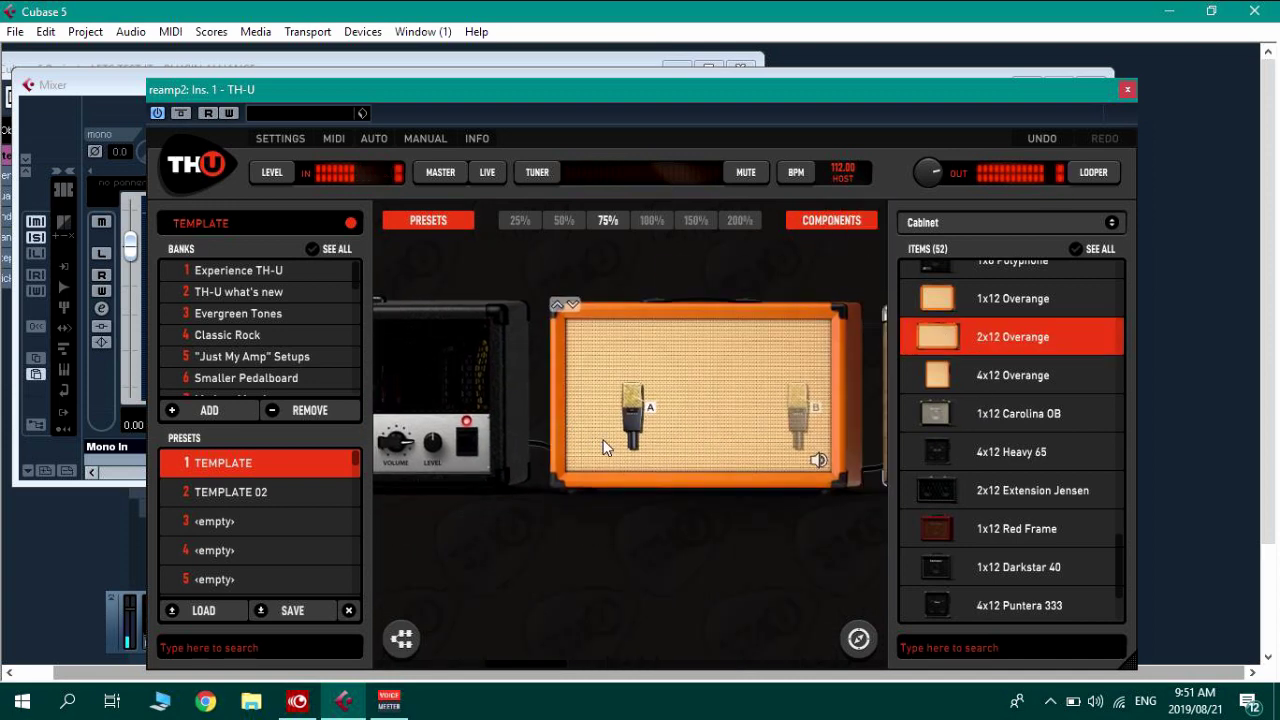
Try RadioElectro16 and other models for microphone A at different positions on the 2x12 Overange, and remove that cabinet.
left_click_drag(640, 418, 605, 414)
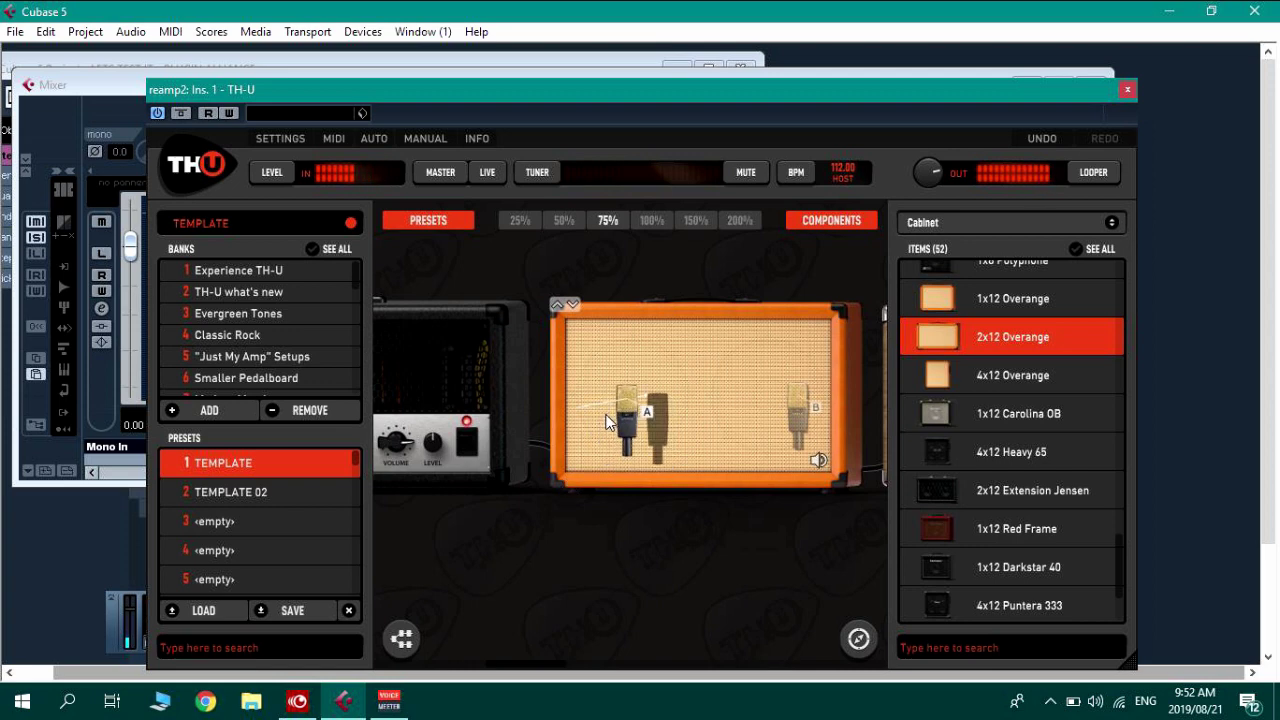
left_click(623, 390)
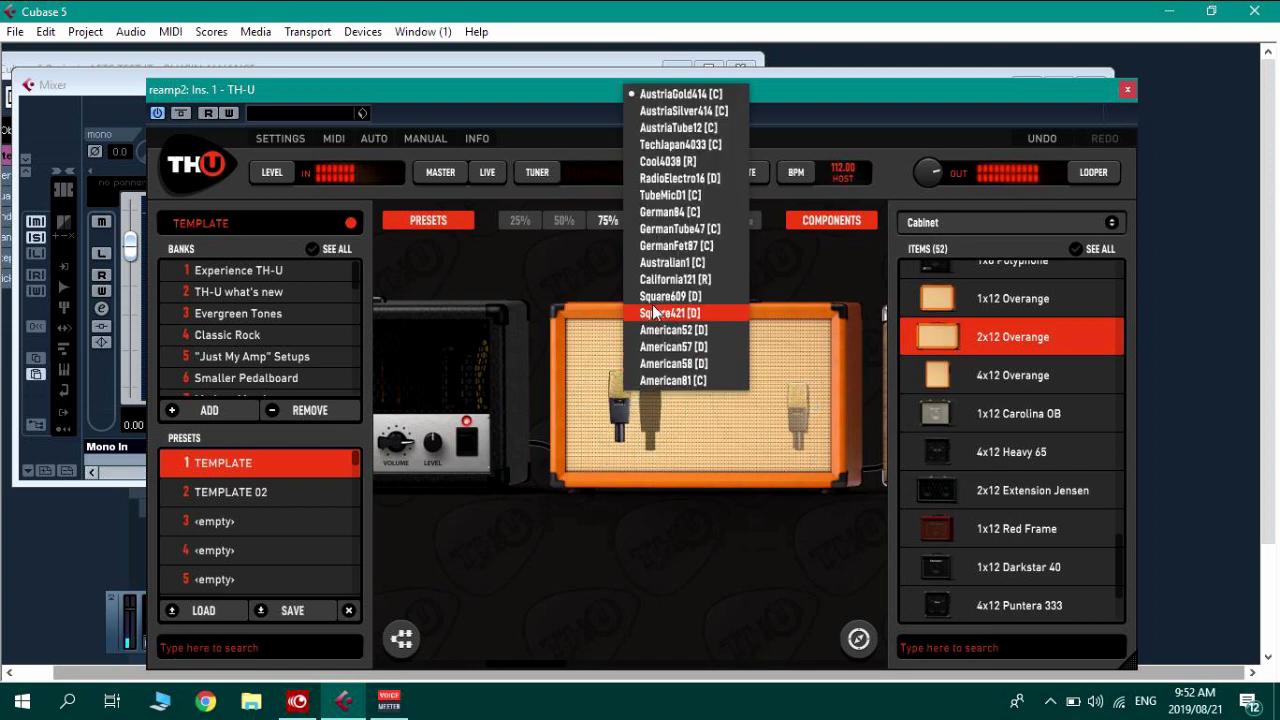
left_click(680, 178)
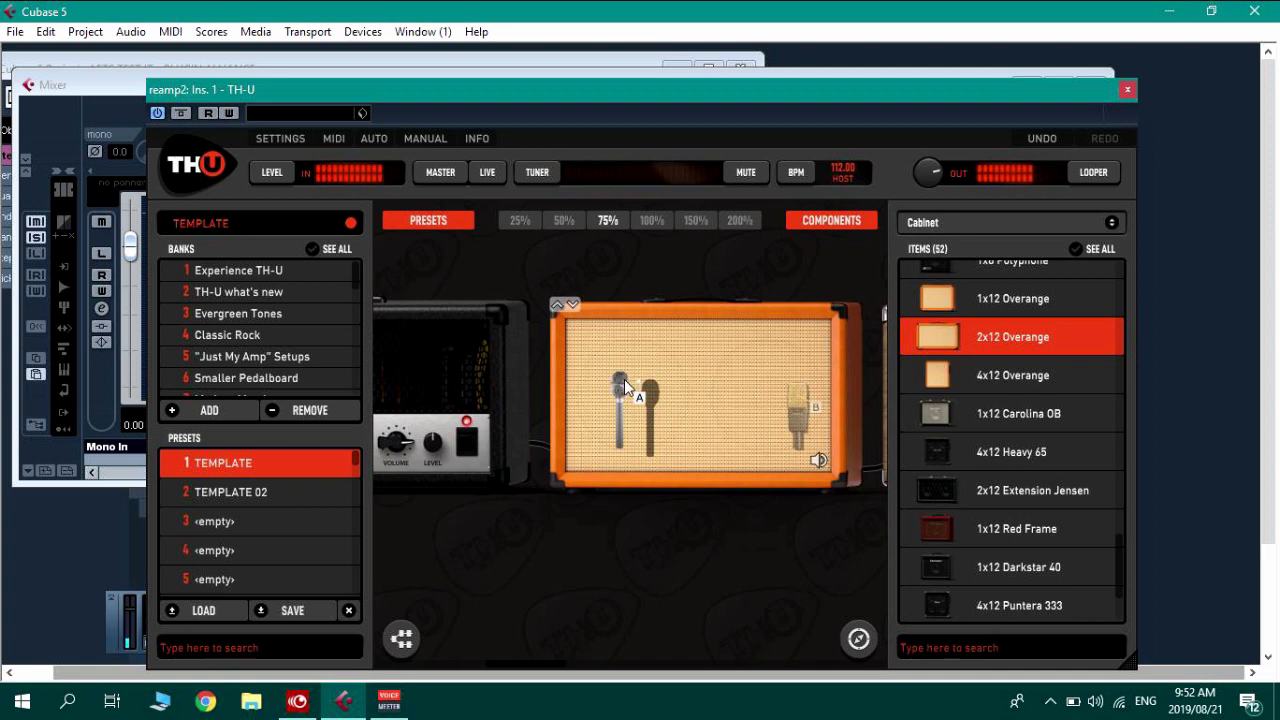
left_click(624, 379)
left_click(650, 190)
left_click(614, 402)
left_click(660, 211)
left_click(620, 390)
left_click(648, 272)
left_click_drag(638, 405, 651, 463)
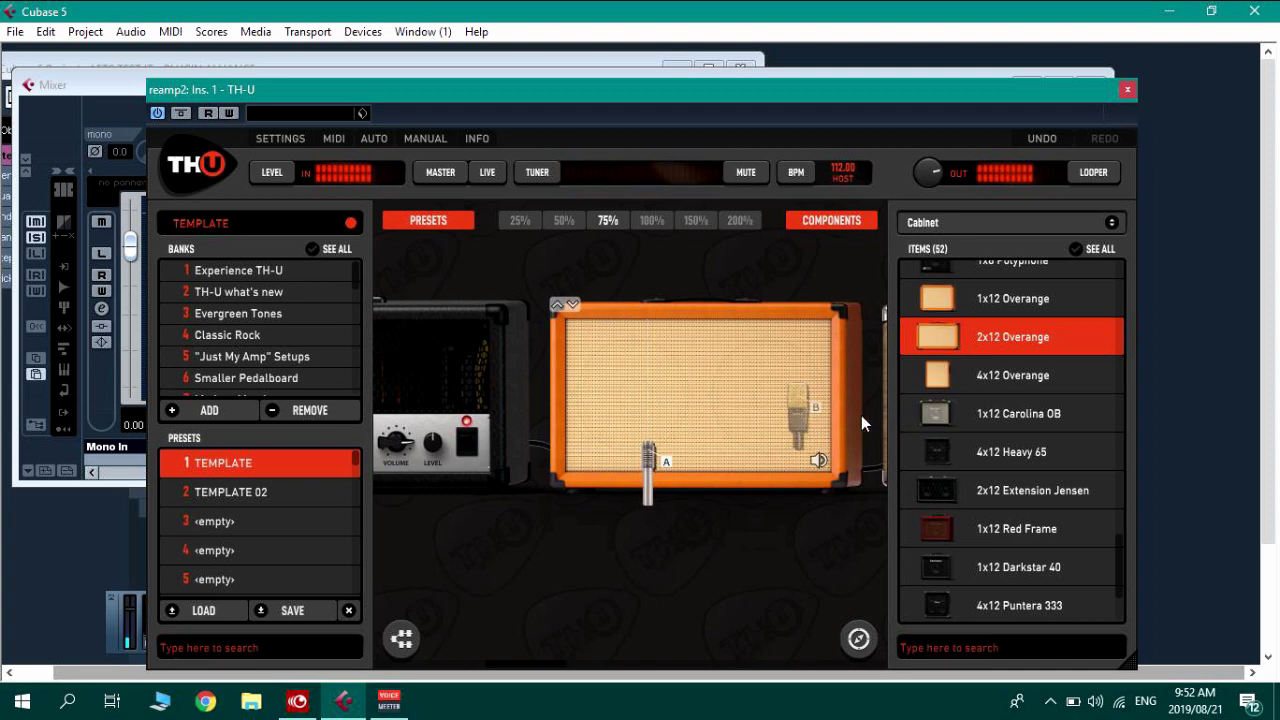
left_click_drag(587, 365, 855, 636)
Add the 4x12 Overange cabinet after the amp, with a California121 as microphone A near the cabinet's upper edge.
left_click_drag(940, 375, 520, 400)
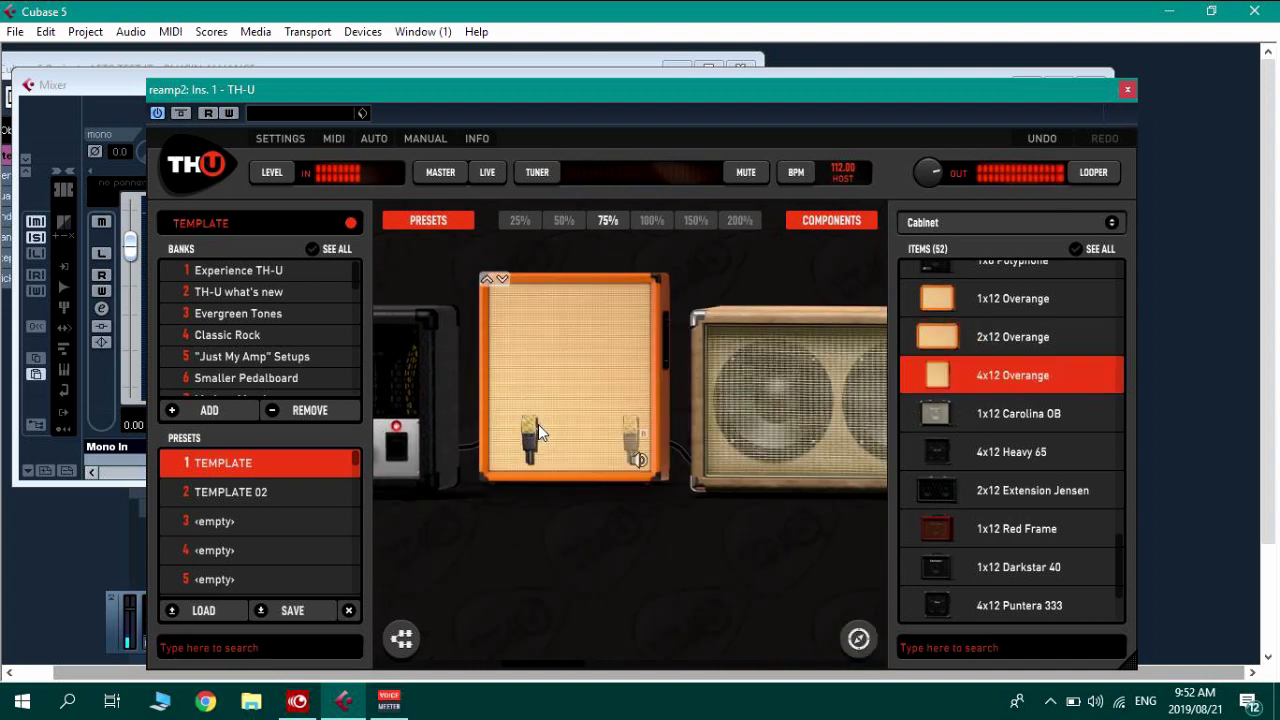
left_click(527, 438)
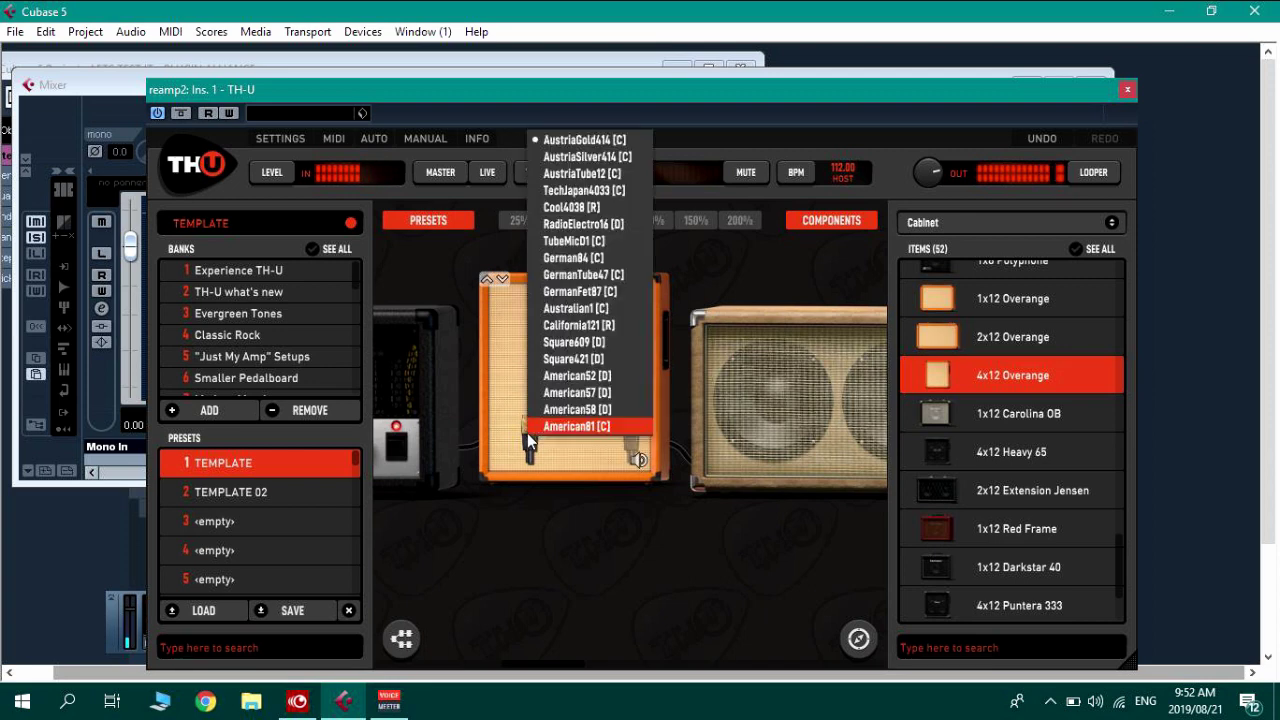
left_click(575, 324)
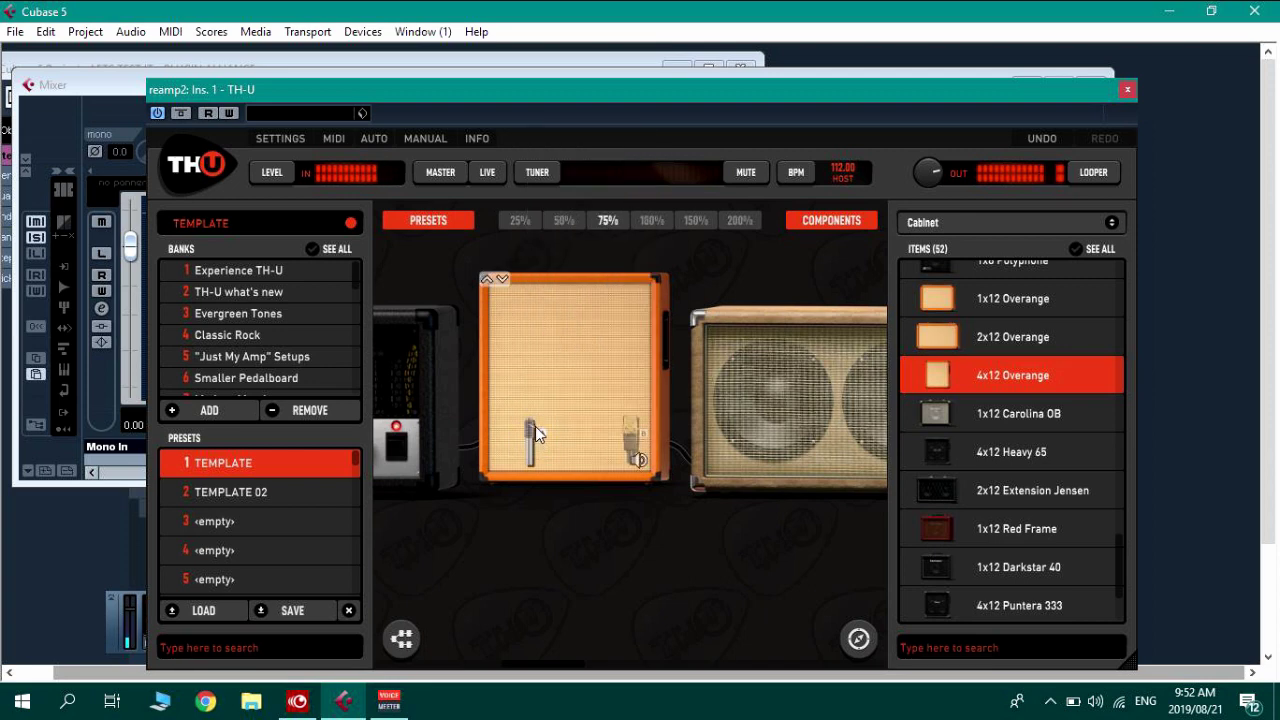
left_click_drag(530, 432, 492, 380)
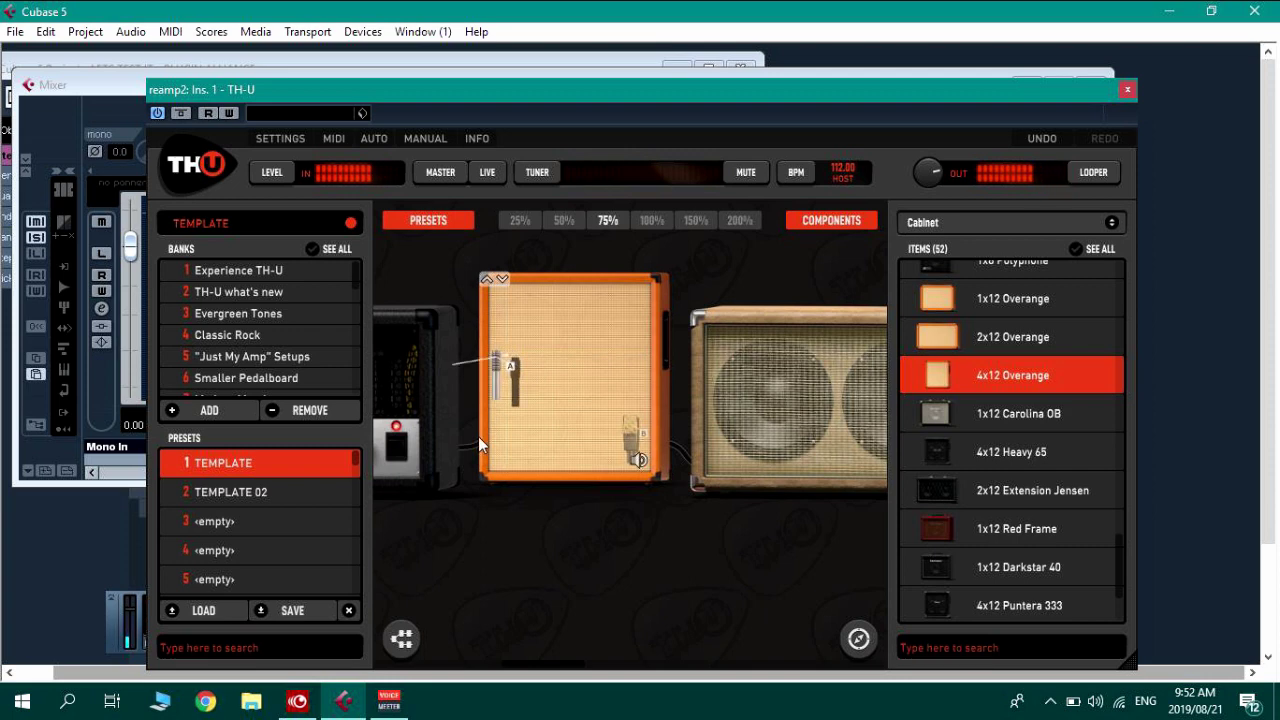
left_click_drag(499, 360, 576, 317)
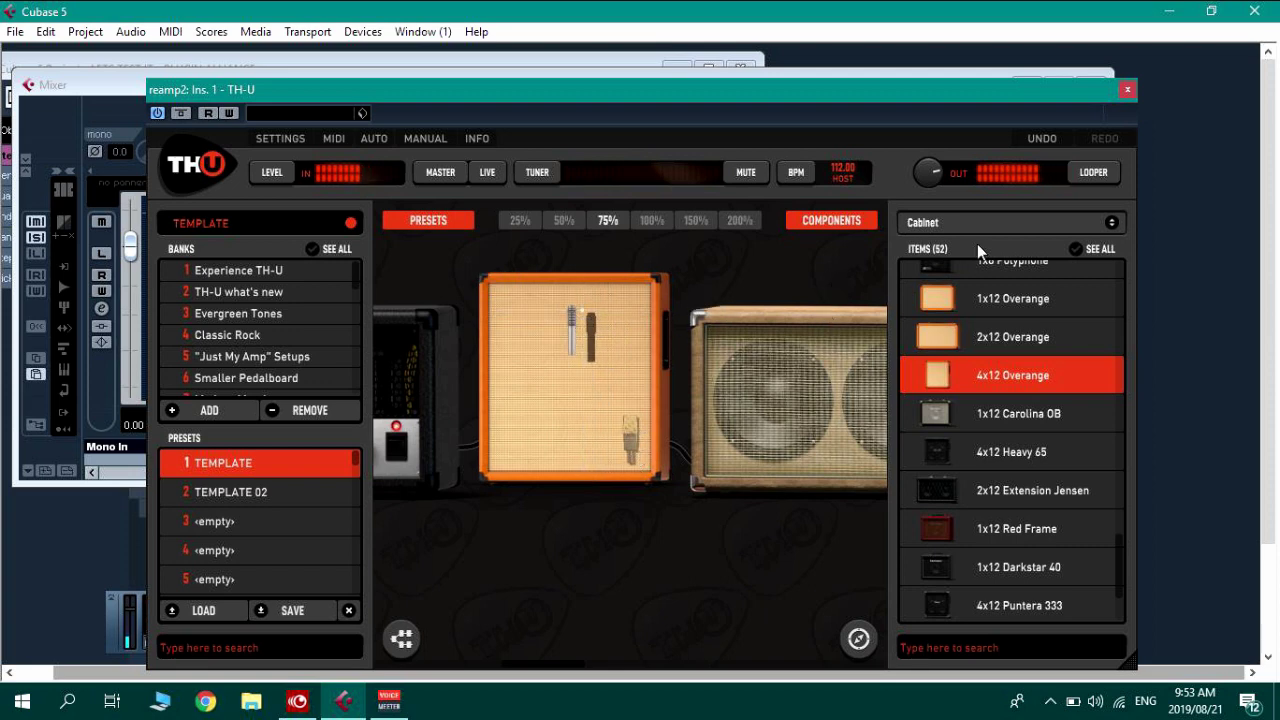
Return to the mixer, solo reamp1 alongside reamp2, and pan reamp2 hard right.
left_click(1127, 90)
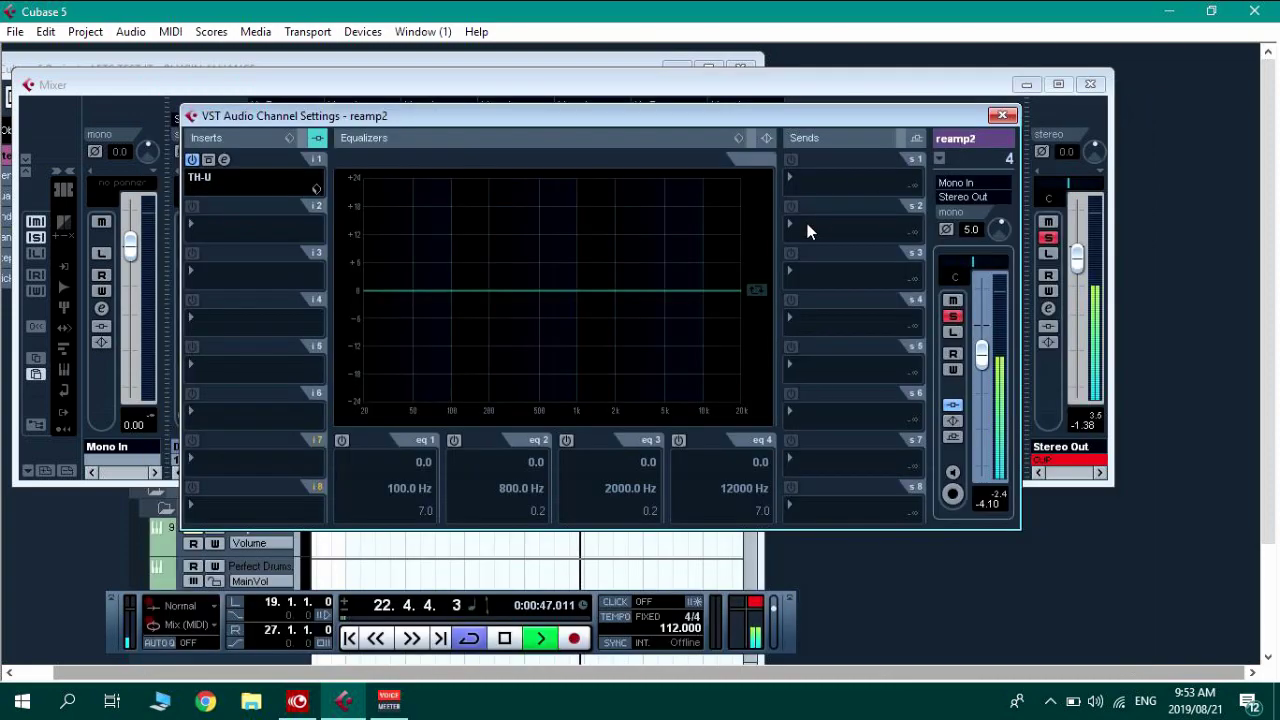
left_click(1002, 115)
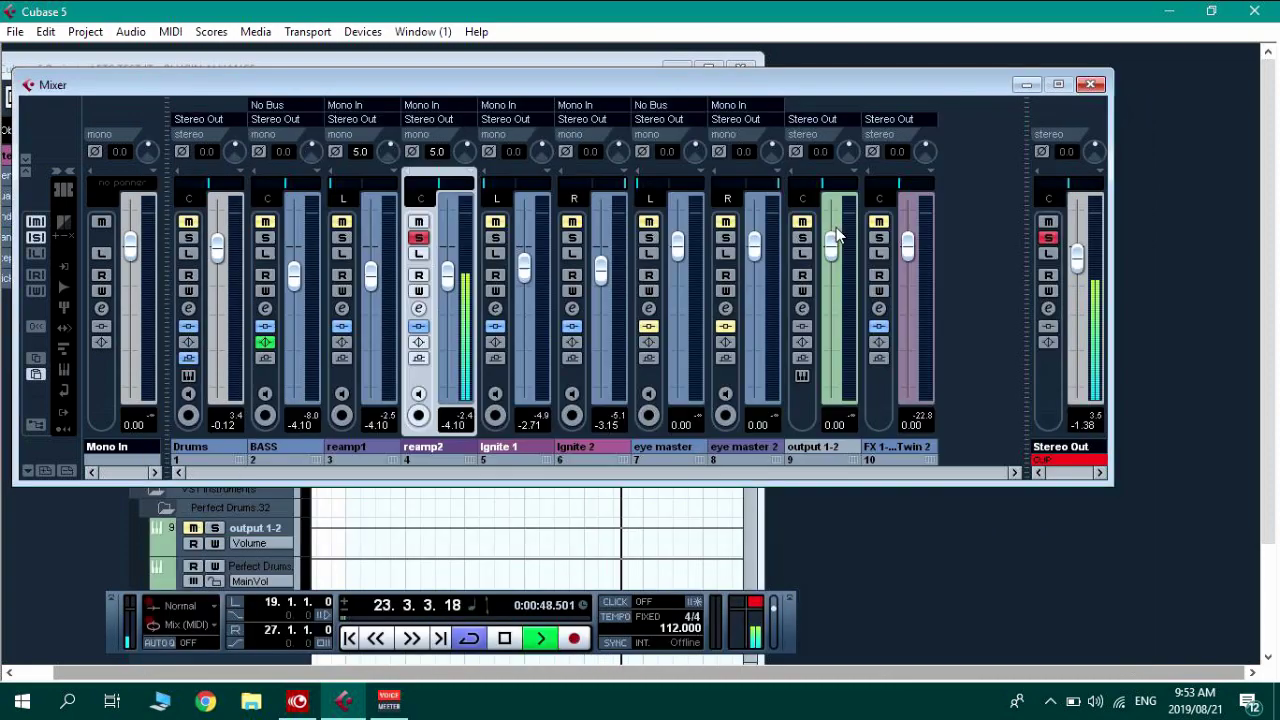
left_click(342, 237)
left_click_drag(459, 197, 487, 193)
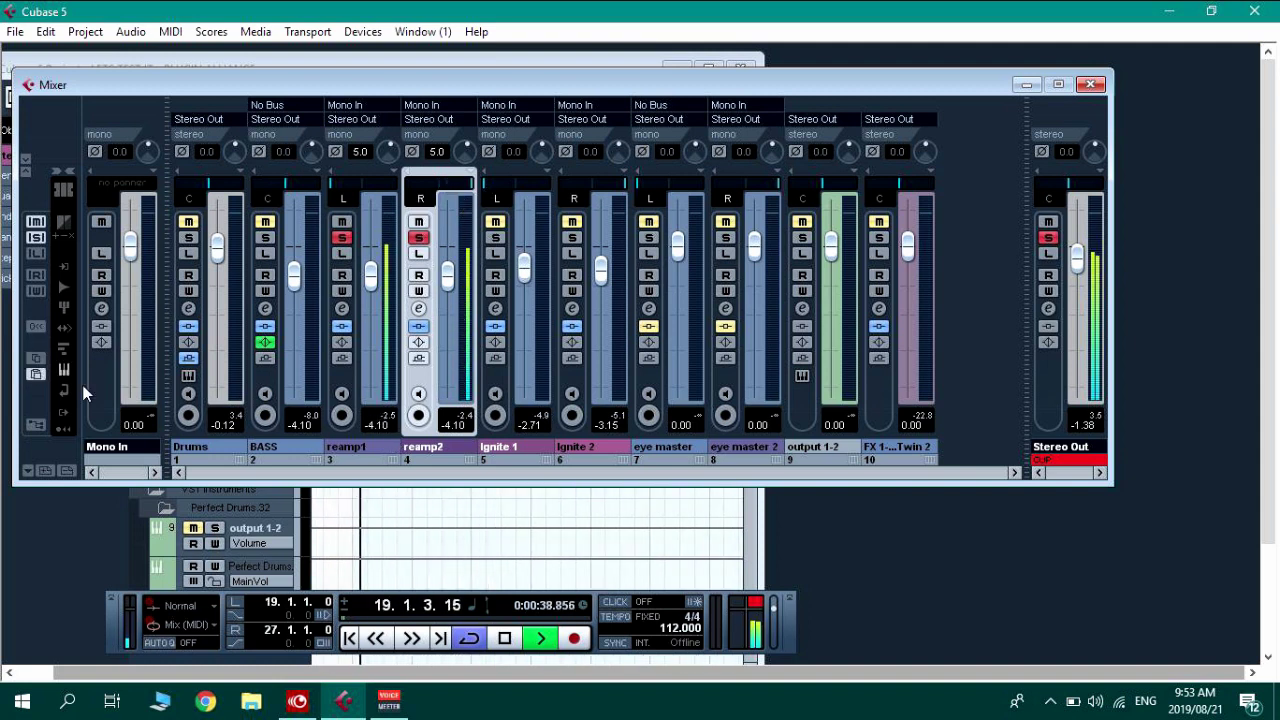
Paste the reamp2 channel settings onto reamp1 and pan reamp1 hard left.
left_click(381, 444)
left_click(34, 375)
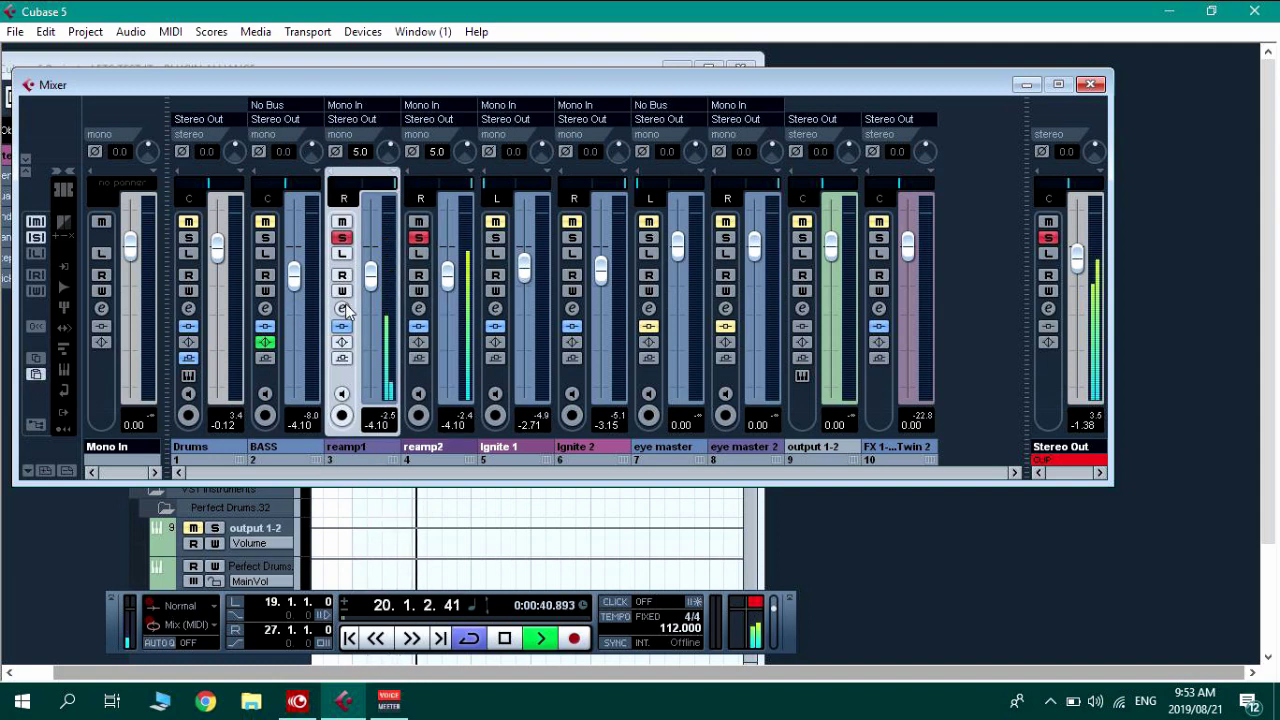
left_click_drag(385, 197, 338, 197)
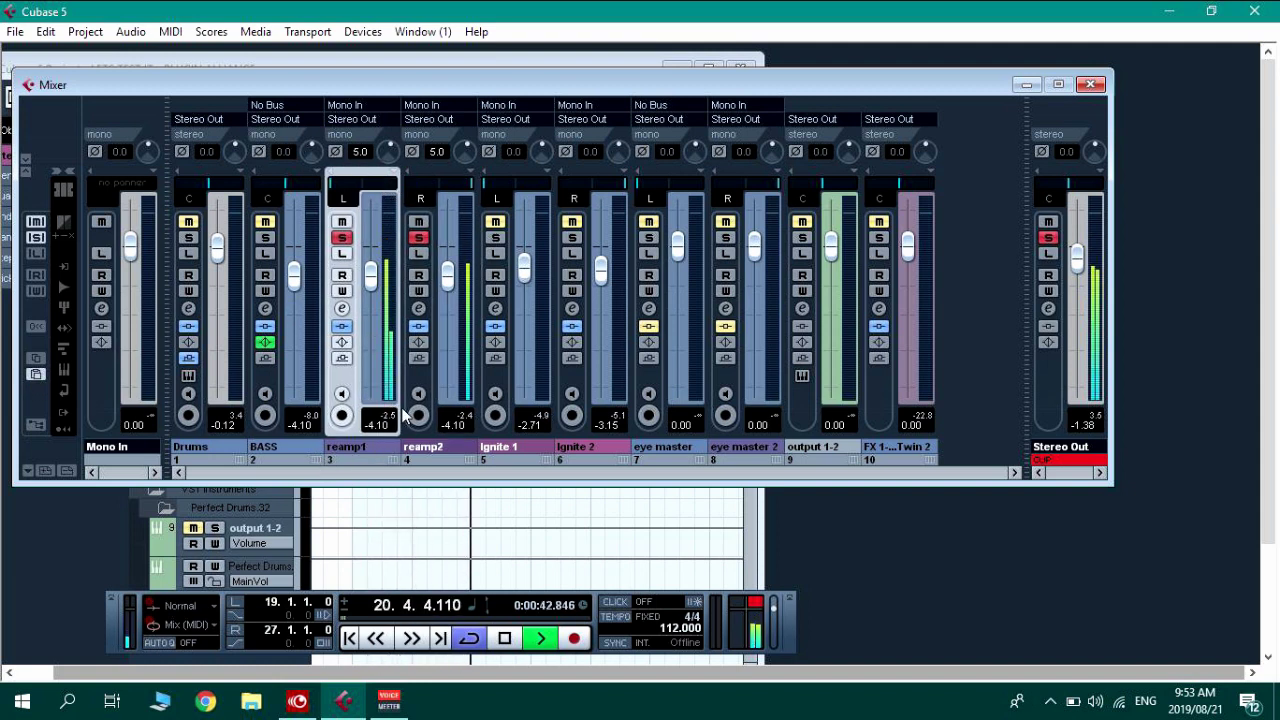
Link the reamp1 and reamp2 channels, and unsolo them with both faders pulled fully down.
right_click(432, 452)
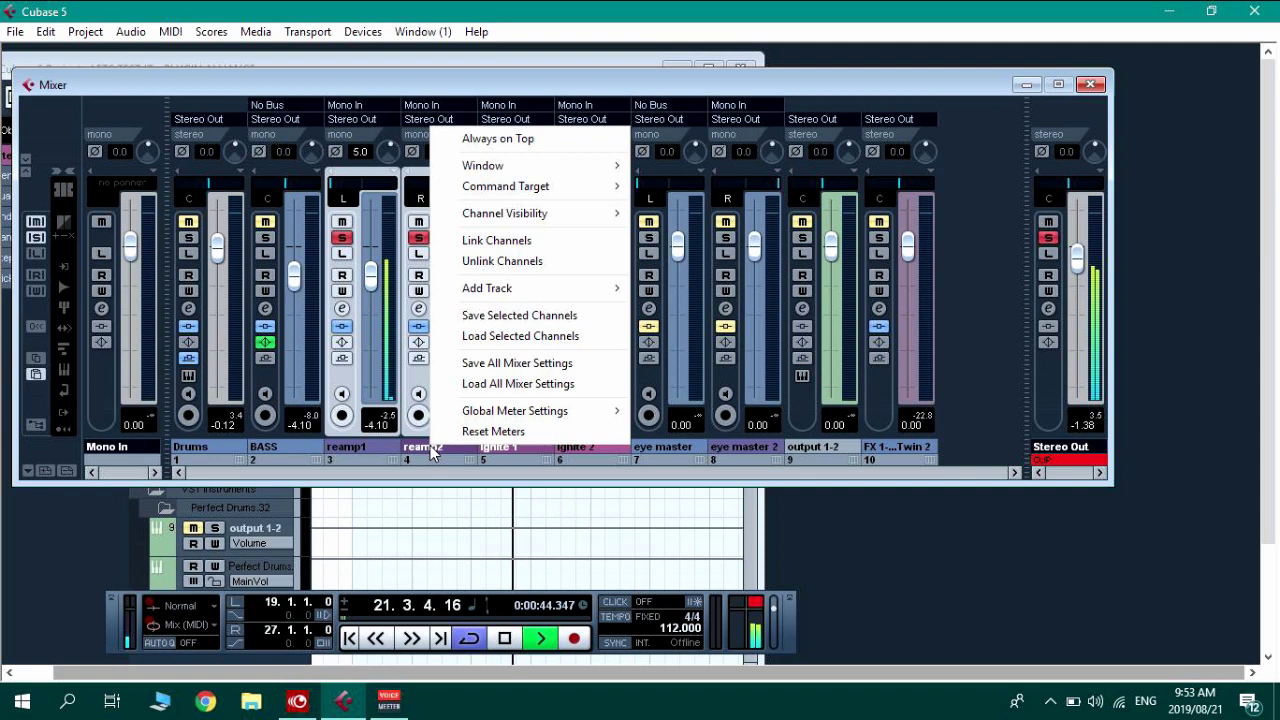
left_click(470, 240)
left_click_drag(447, 274, 462, 430)
left_click(420, 238)
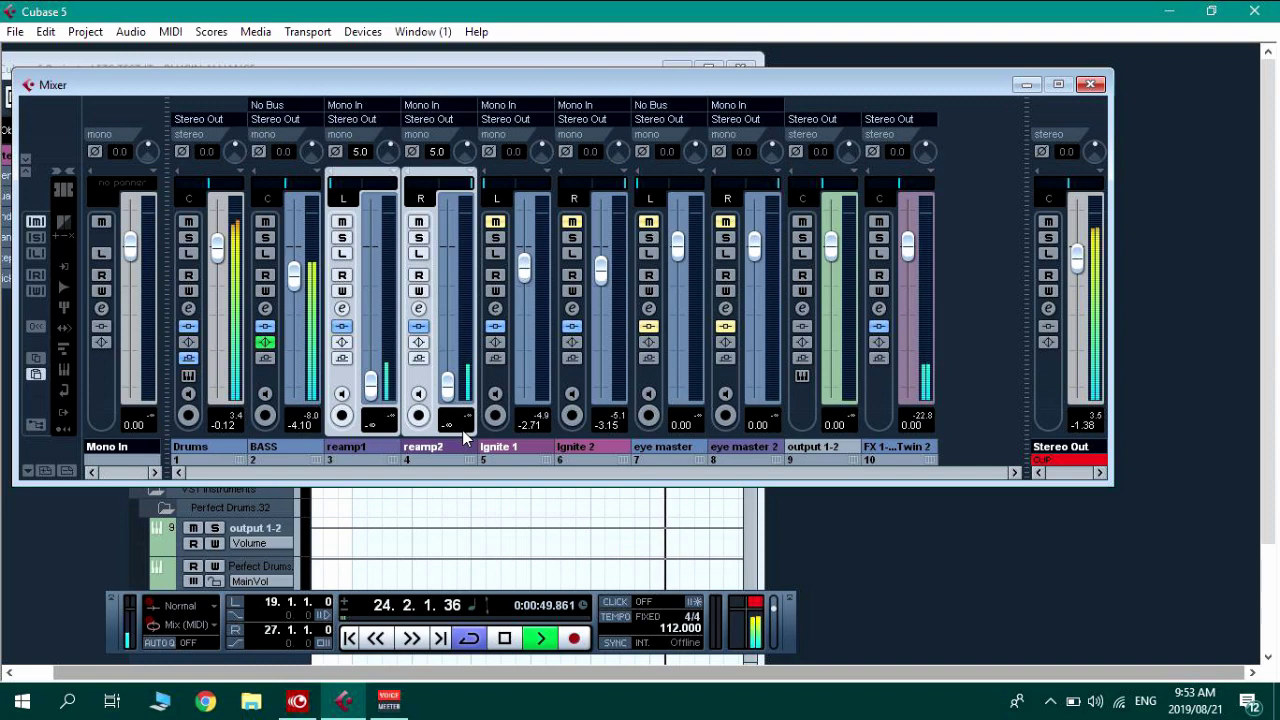
Check the output levels in Voicemeeter, then return to the Cubase mixer and raise the Stereo Out fader to -0.23.
left_click(389, 701)
double_click(881, 388)
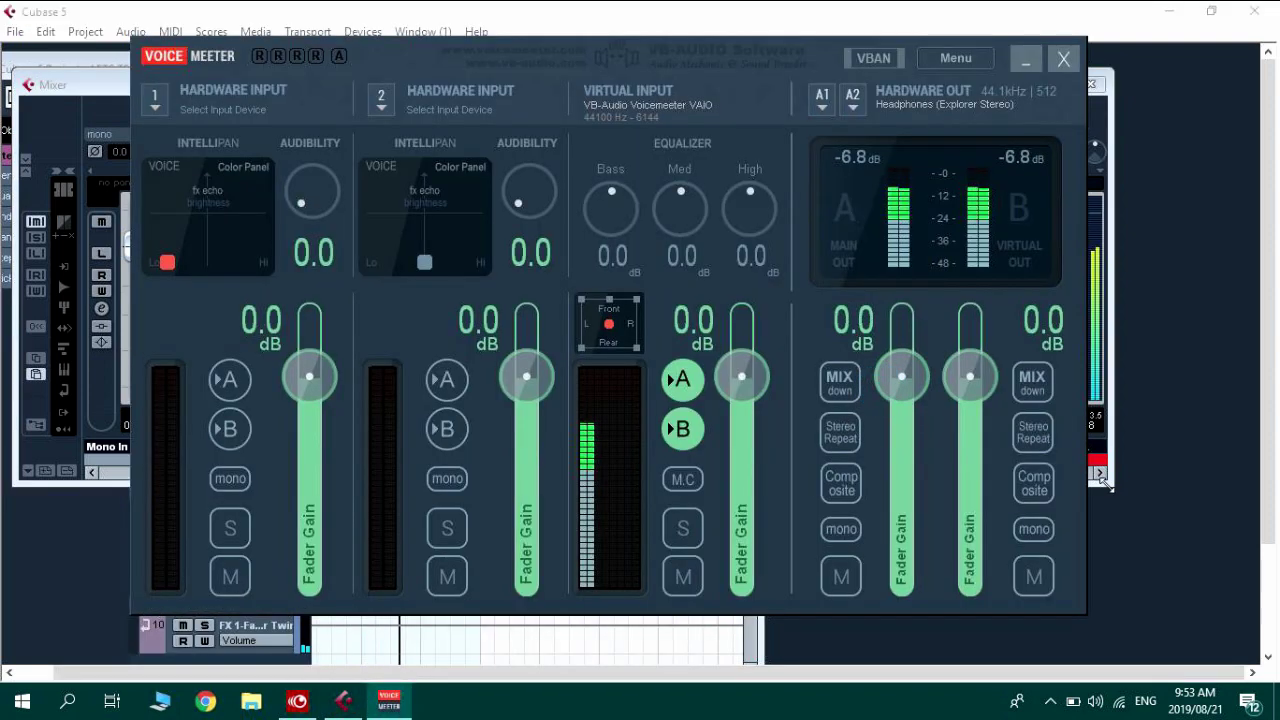
left_click(1155, 454)
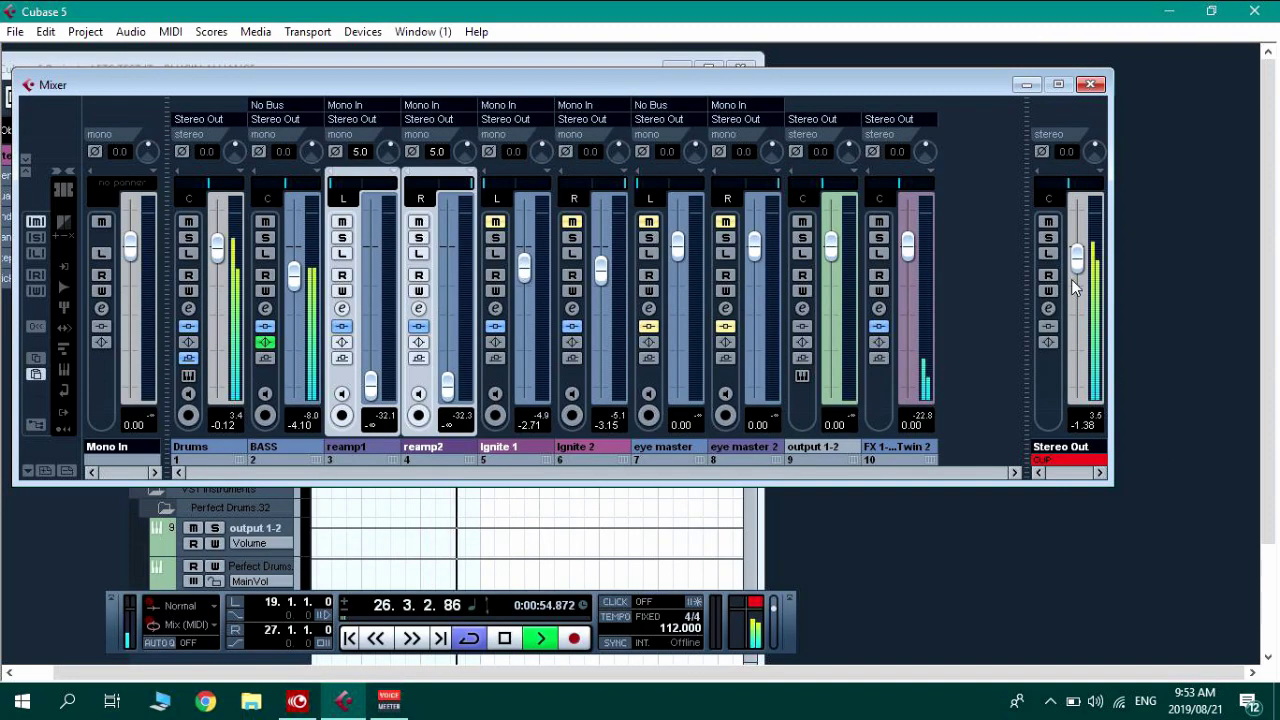
left_click_drag(1076, 270, 1079, 260)
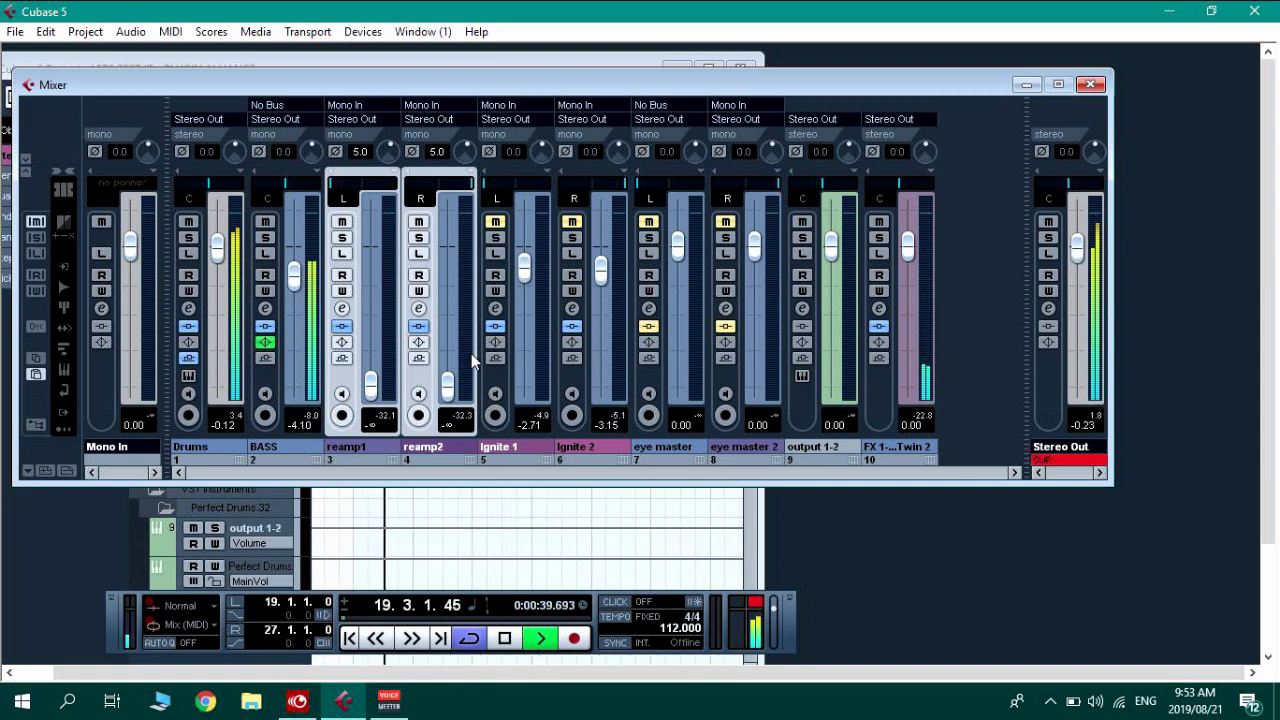
Raise the linked reamp faders to -5.37 and compare them with the Ignite pair, lowering Ignite 1 to -3.15 before muting the pair again.
left_click_drag(371, 386, 400, 278)
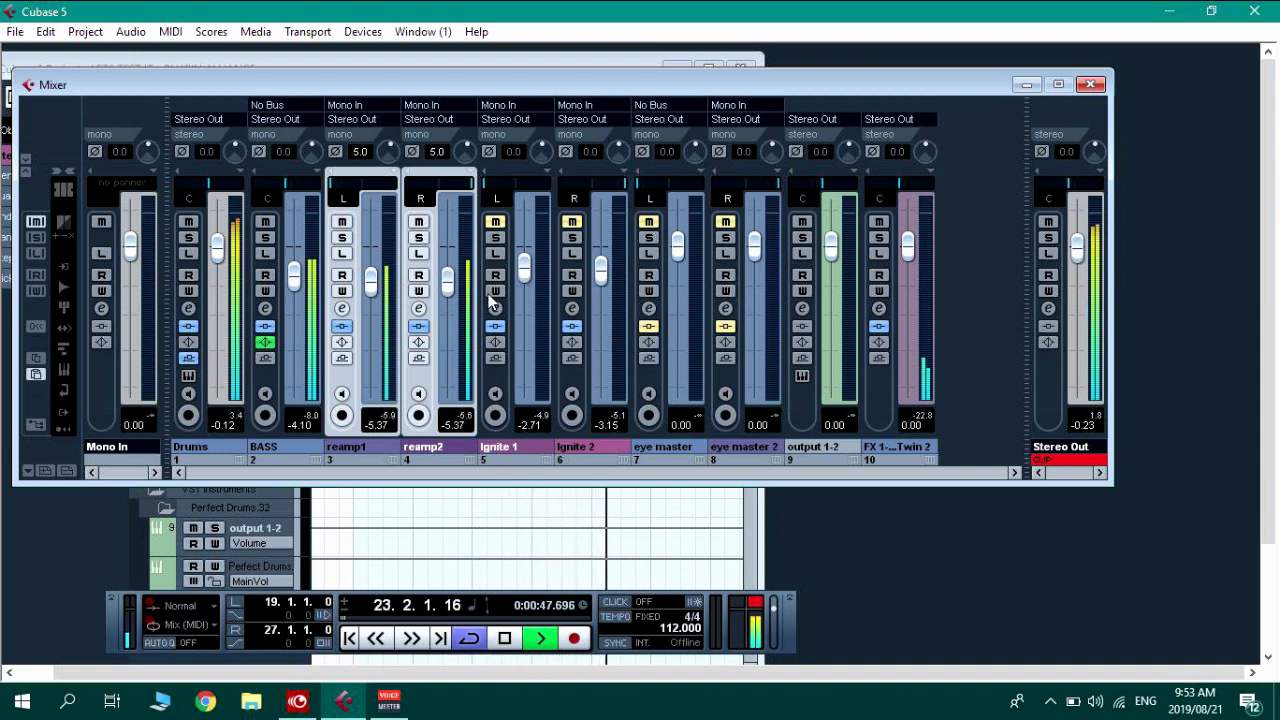
left_click(419, 221)
left_click(495, 221)
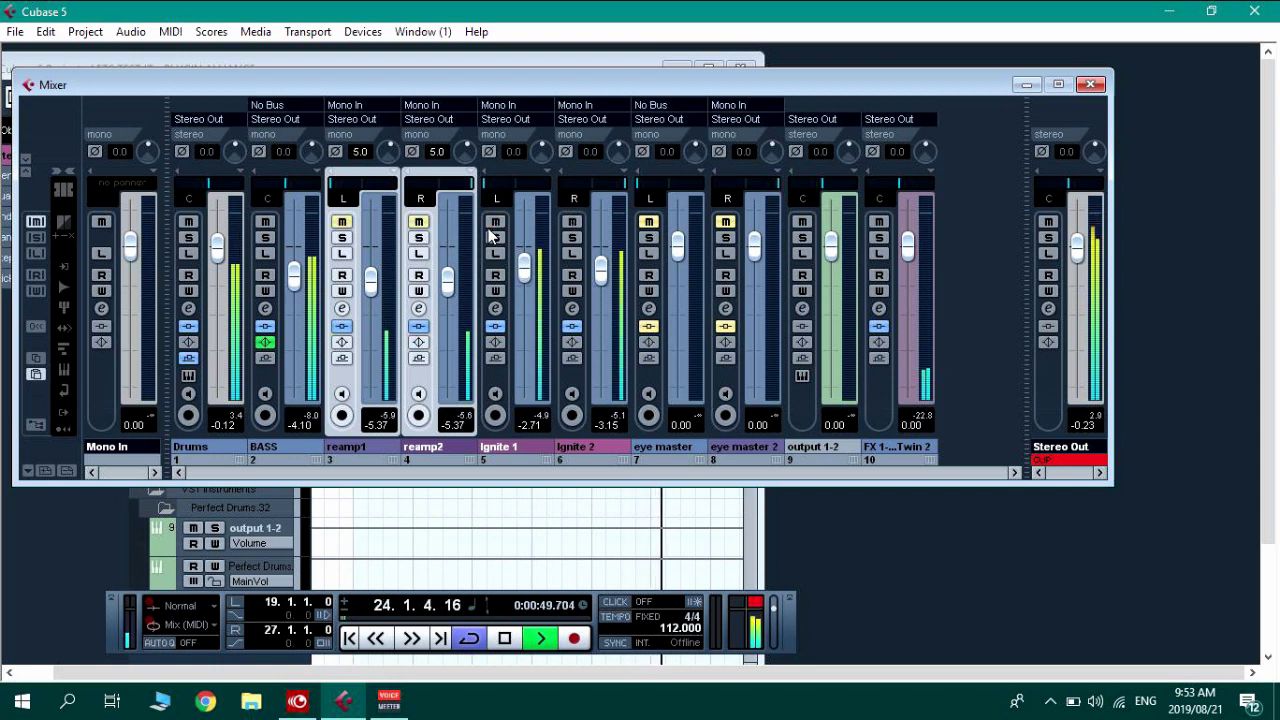
left_click_drag(523, 264, 523, 264)
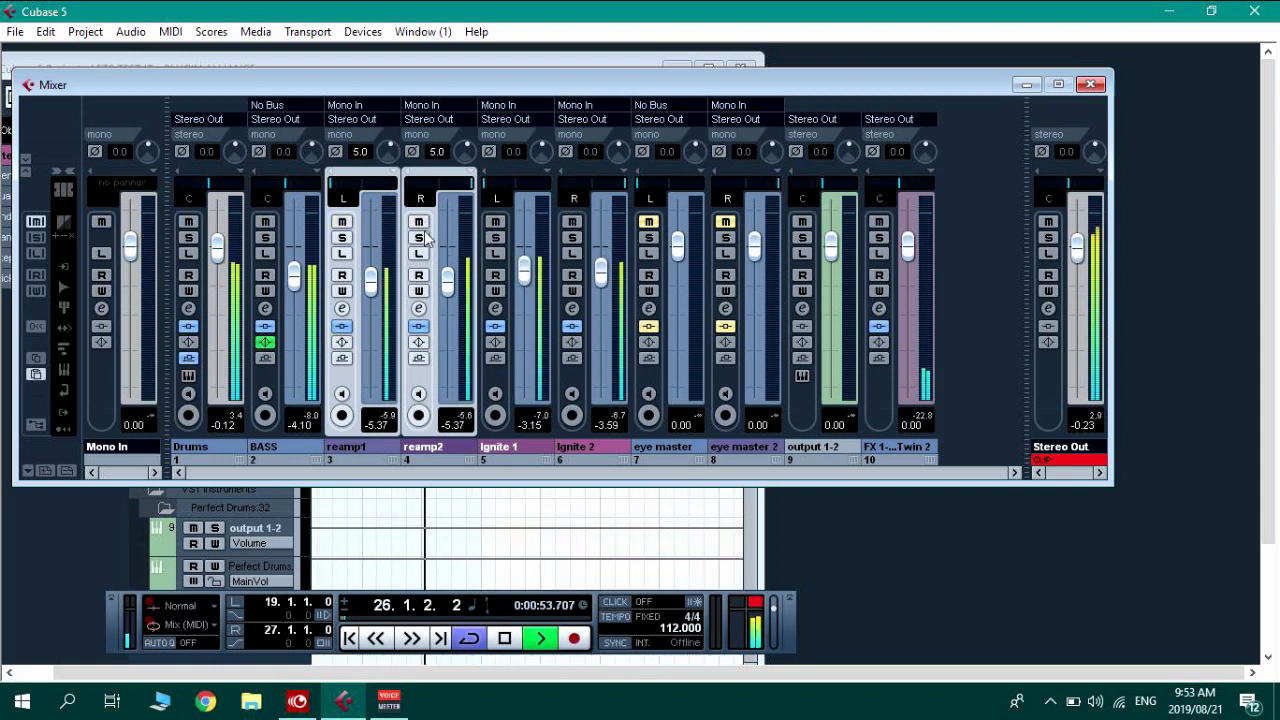
left_click(495, 221)
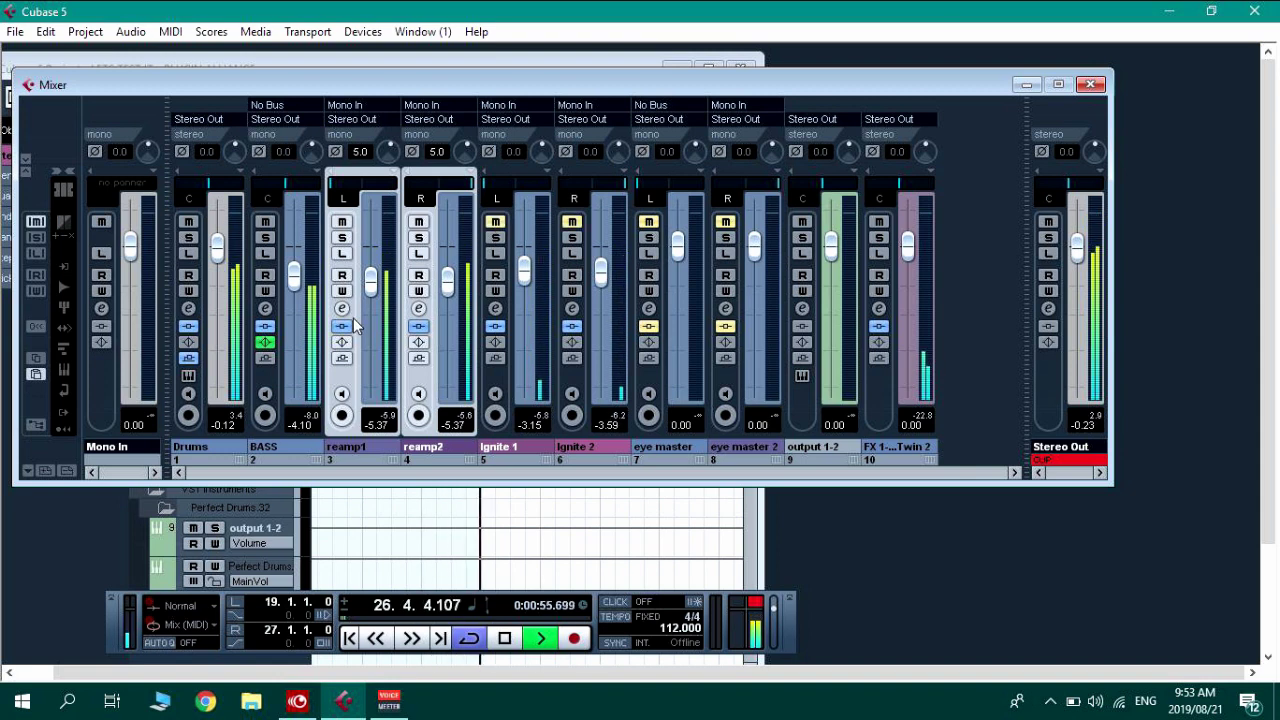
Unlink the reamp1 and reamp2 channels, and solo reamp2 with its pan centred.
right_click(421, 462)
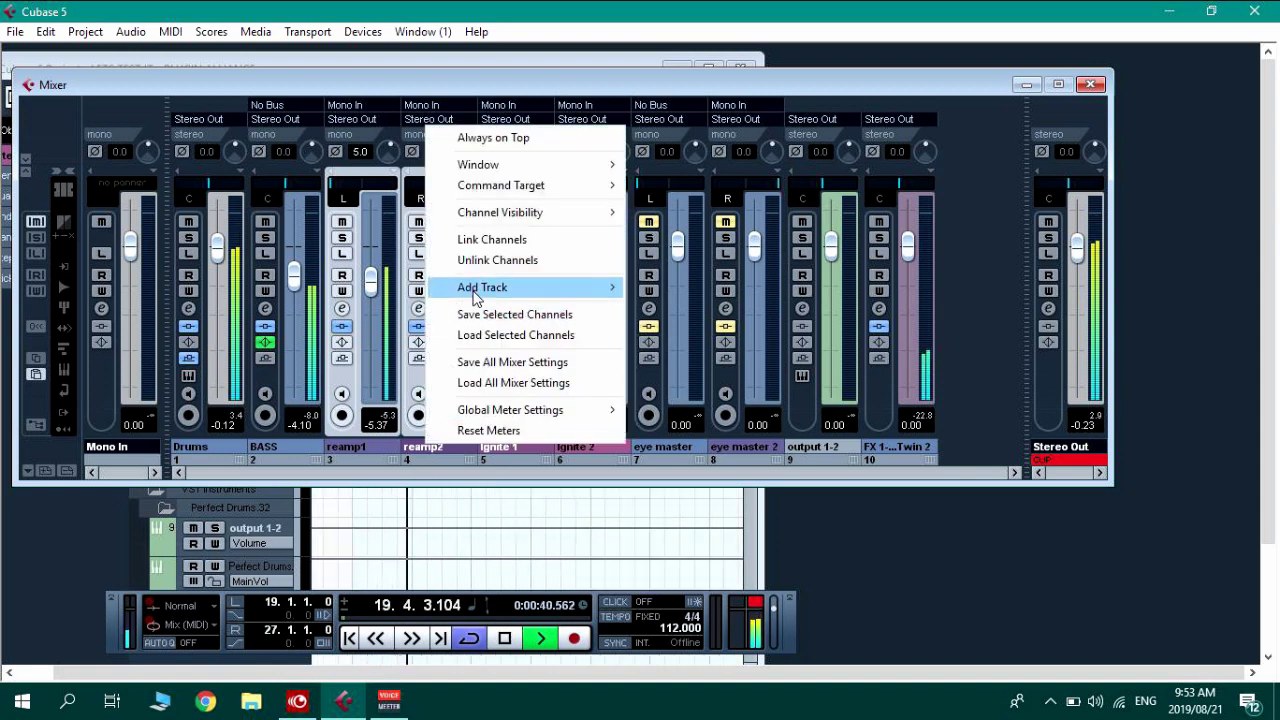
left_click(451, 252)
left_click(418, 237)
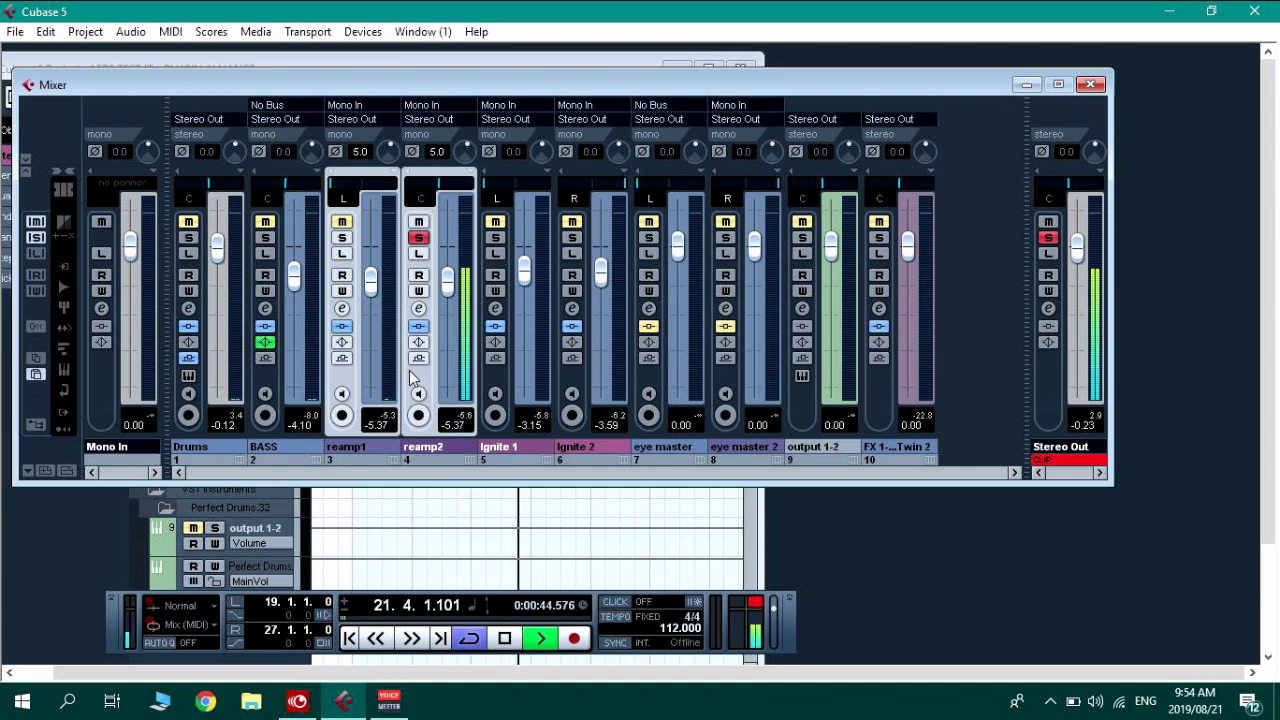
Open TH-U on the reamp2 channel and remove the Heavy 51 Lead amp from the rig.
left_click(418, 309)
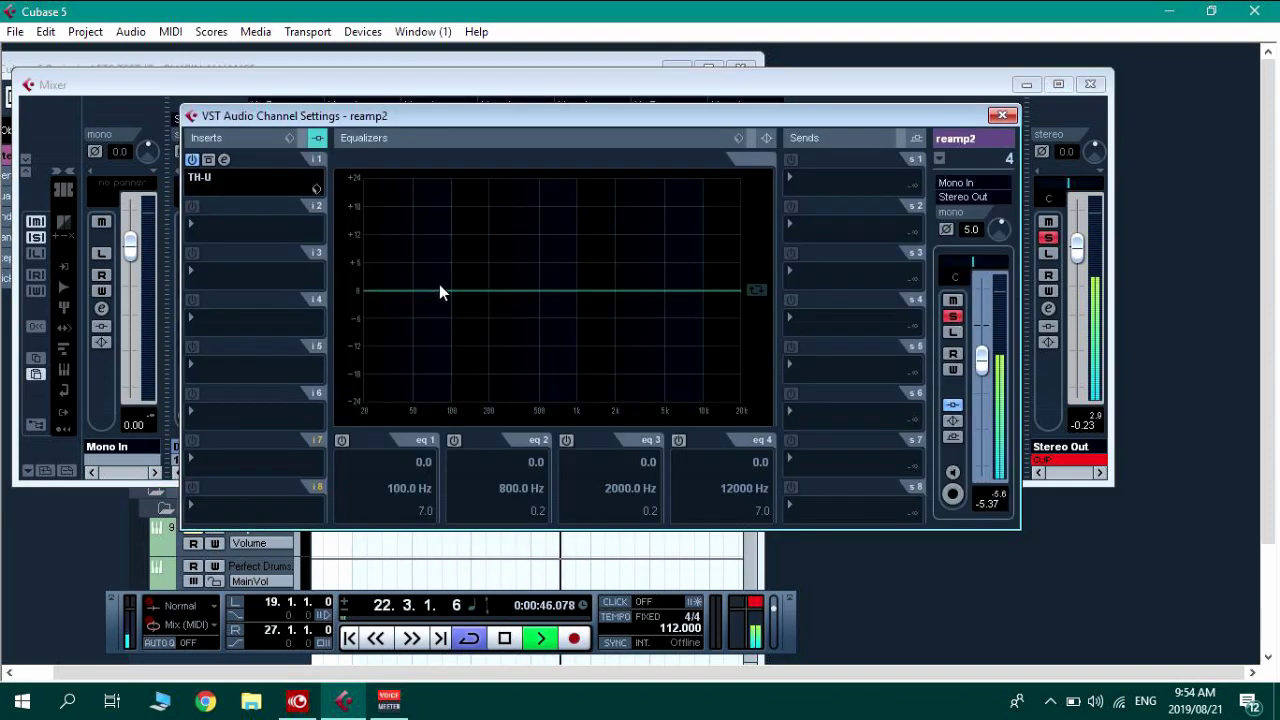
left_click(219, 167)
left_click_drag(559, 543, 732, 530)
left_click_drag(459, 583, 605, 573)
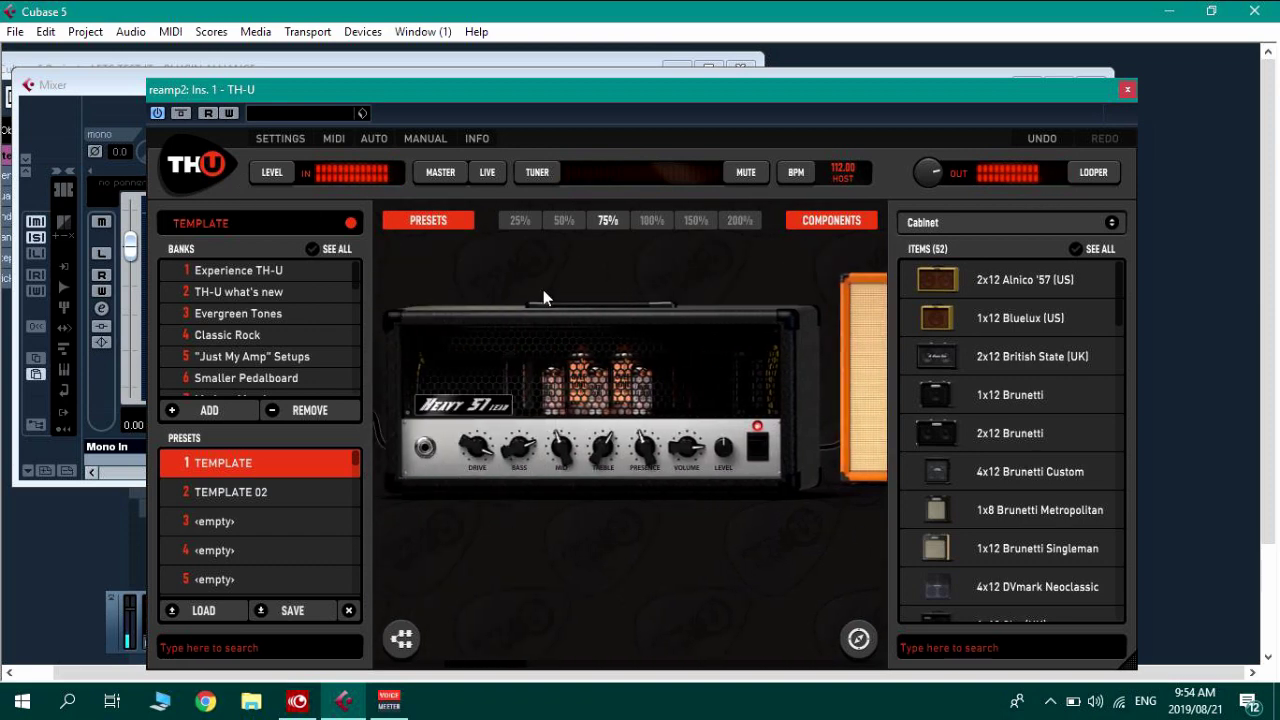
left_click(576, 214)
left_click_drag(499, 359, 858, 632)
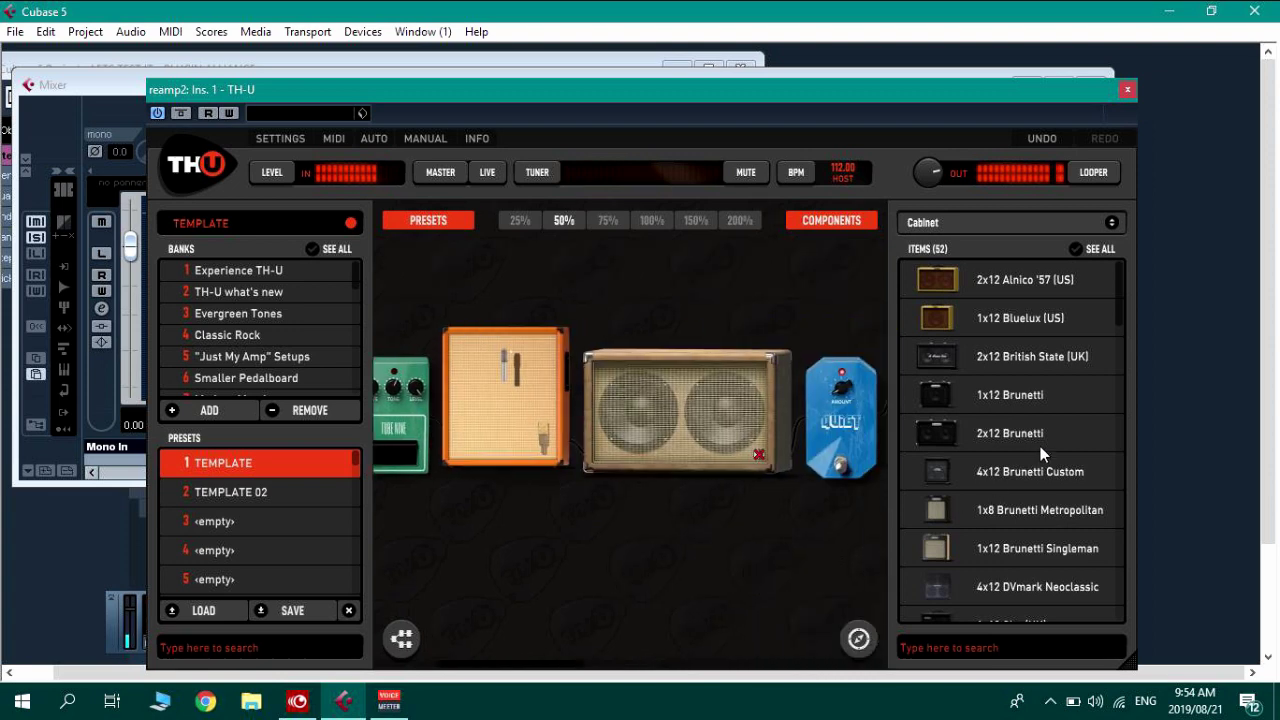
Try the Overange 120 amp between the Tube Nine pedal and the orange cabinet.
left_click(984, 226)
left_click(975, 269)
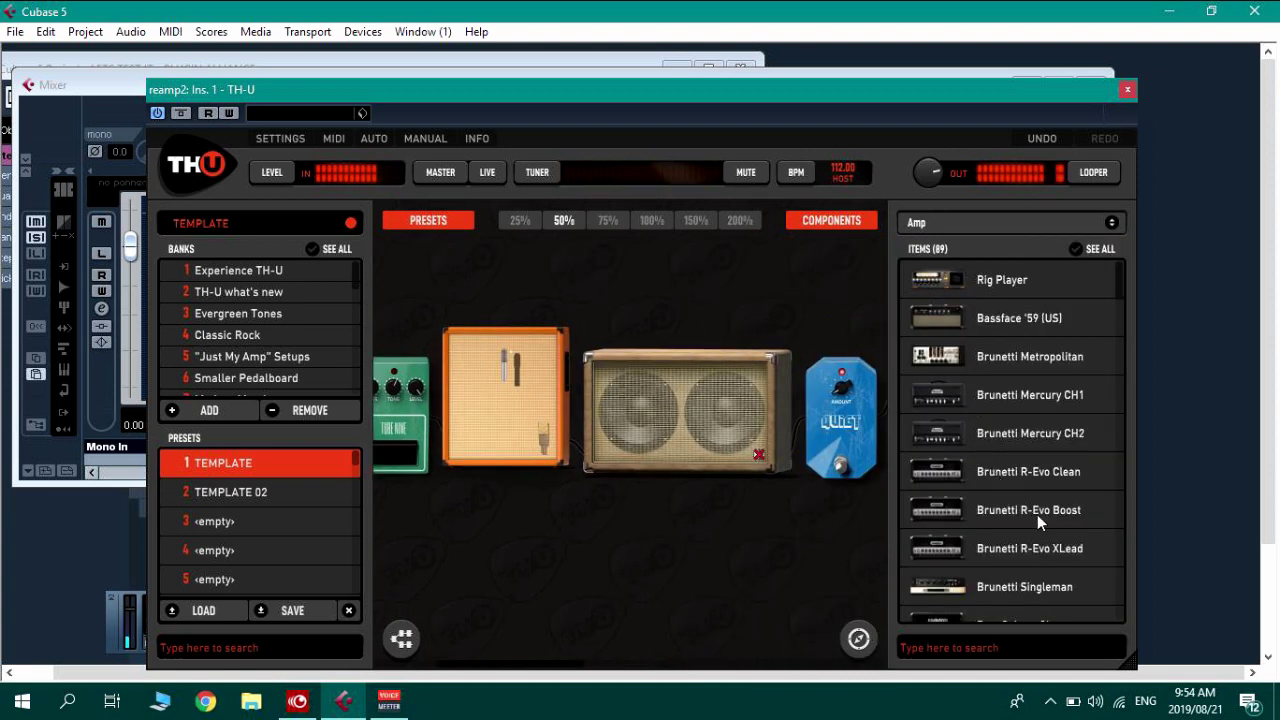
scroll(1037, 514, "down", 3)
left_click_drag(1122, 326, 1126, 391)
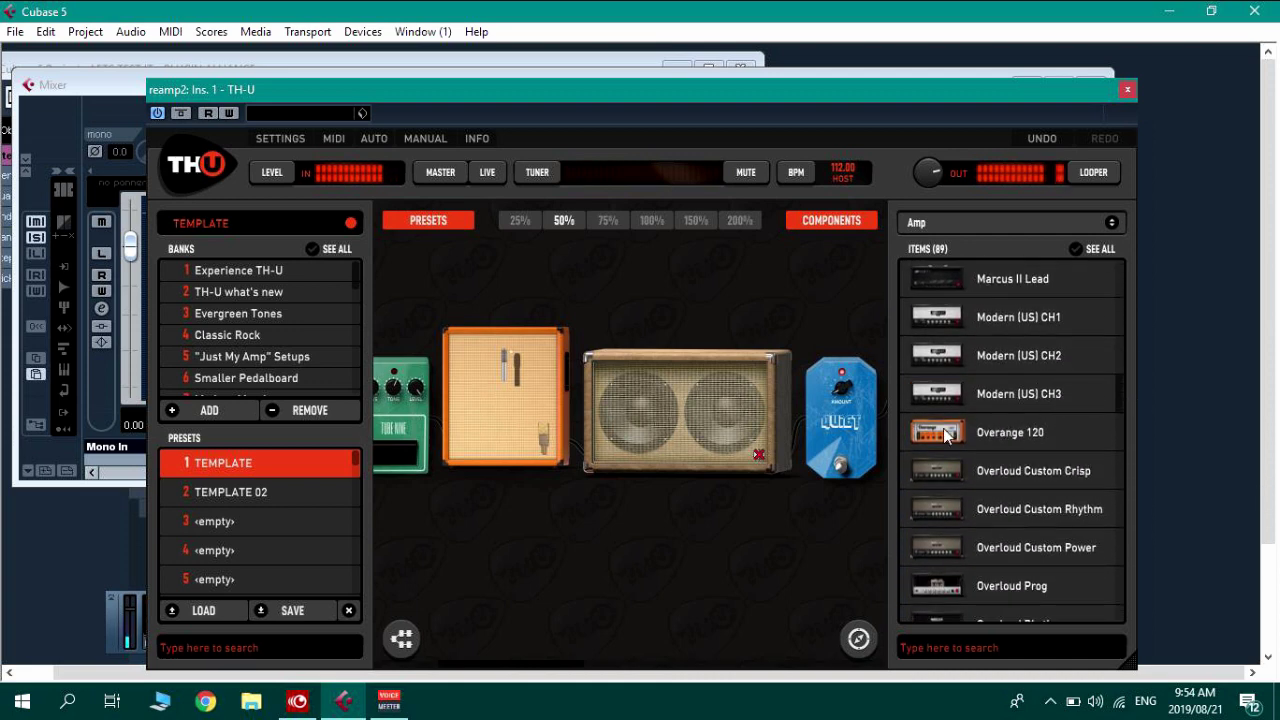
left_click_drag(927, 433, 420, 424)
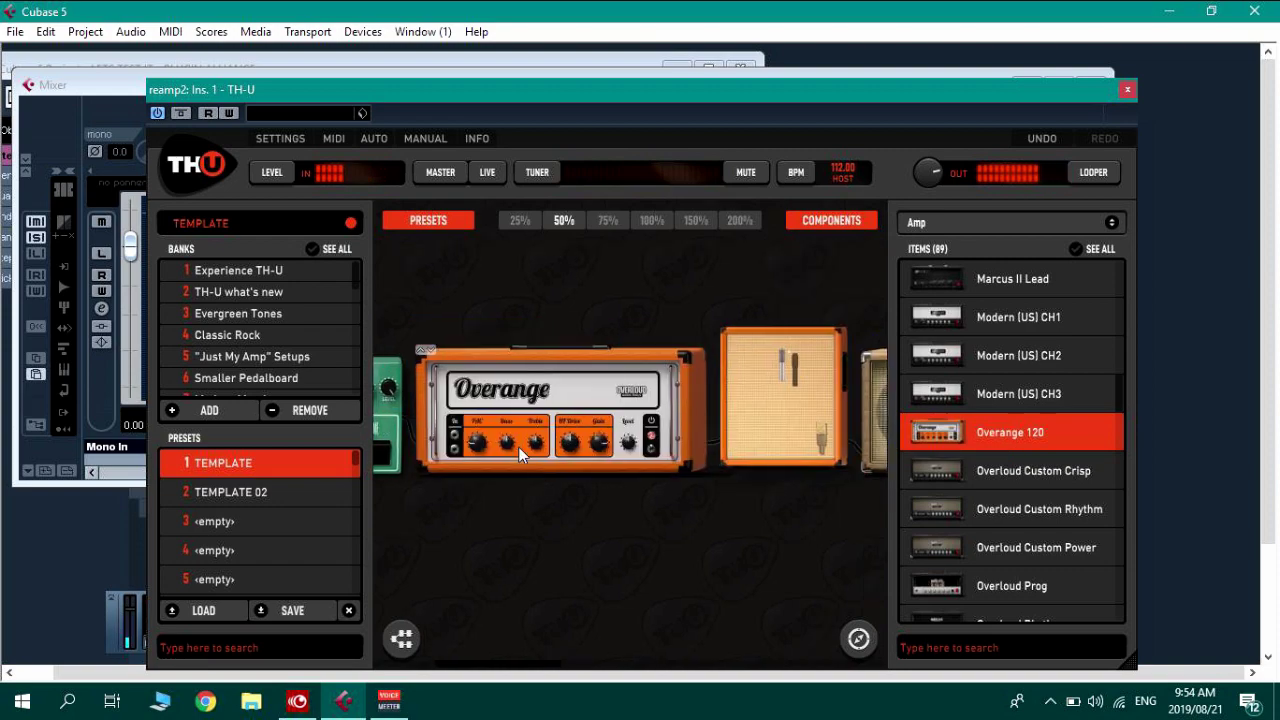
Turn up the Overange amp's gain and try its switch, and remove the amp from the rig.
left_click(652, 221)
left_click_drag(620, 283, 715, 304)
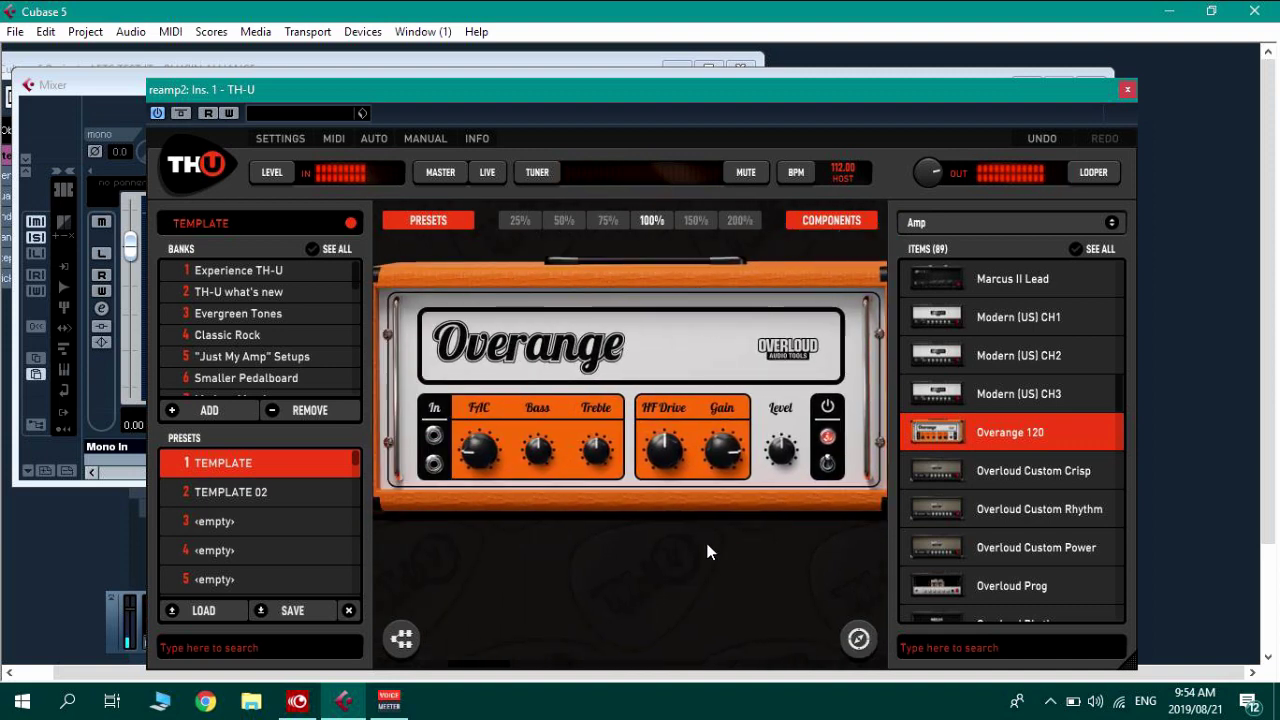
left_click_drag(738, 453, 738, 415)
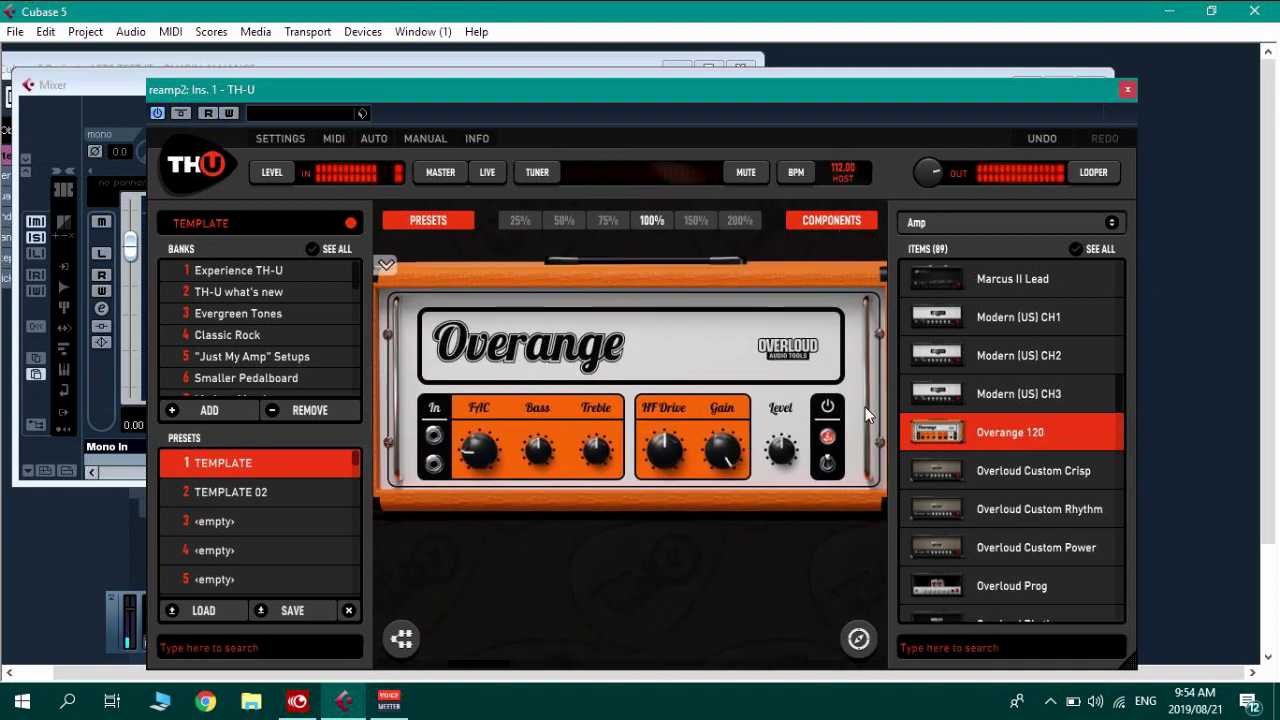
left_click(829, 468)
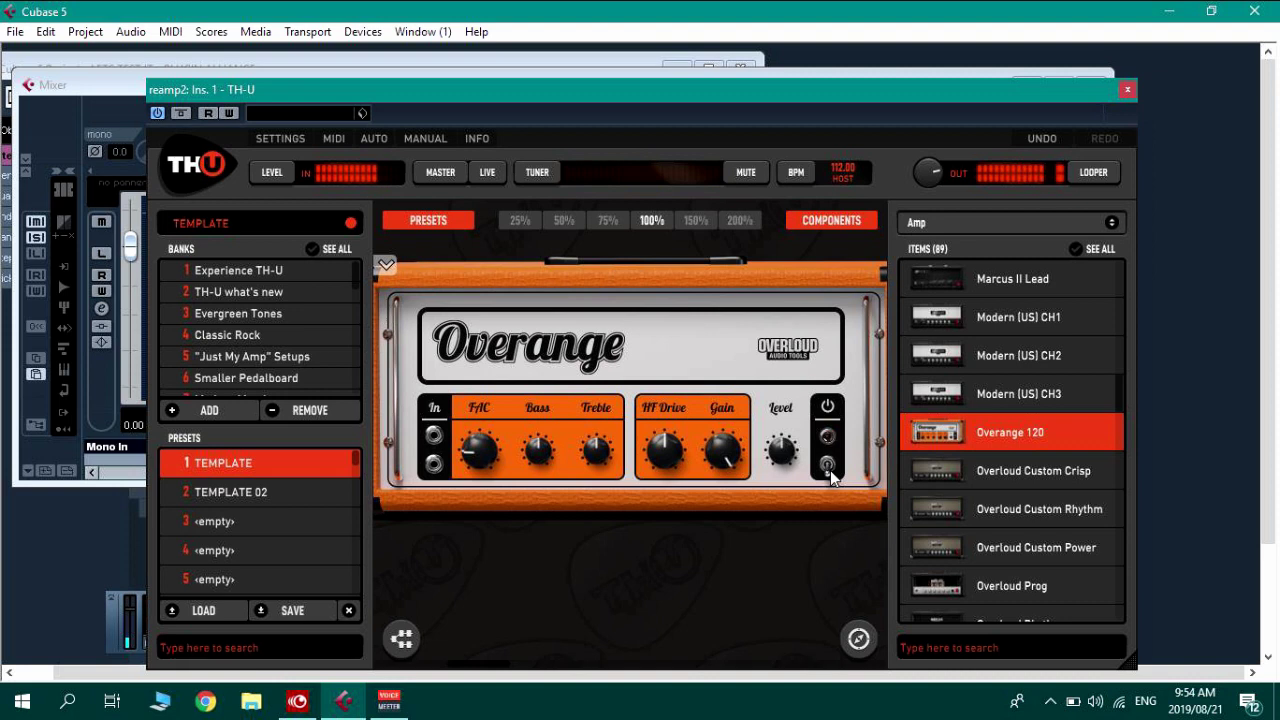
left_click(829, 466)
left_click_drag(392, 314, 858, 638)
left_click(565, 220)
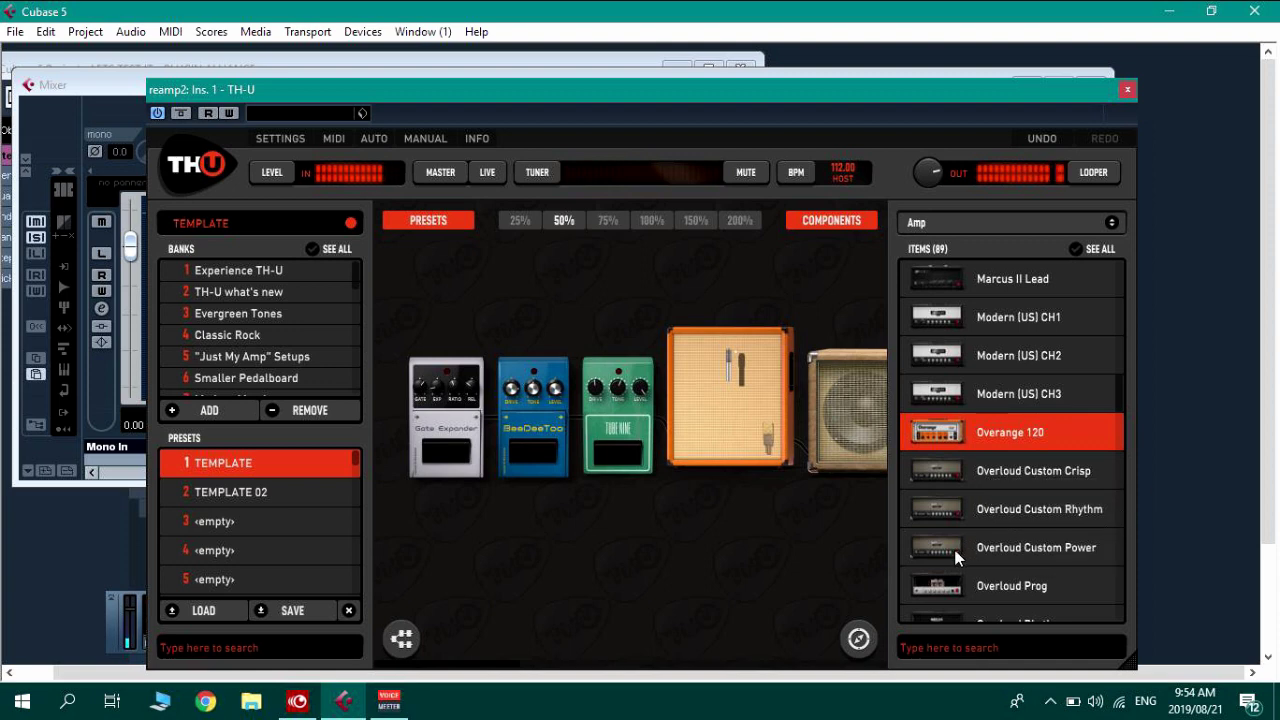
Add the Overloud Custom Power amp after the Tube Nine pedal, raise its drive, switch it to Boost and adjust the bass.
left_click_drag(1090, 547, 658, 407)
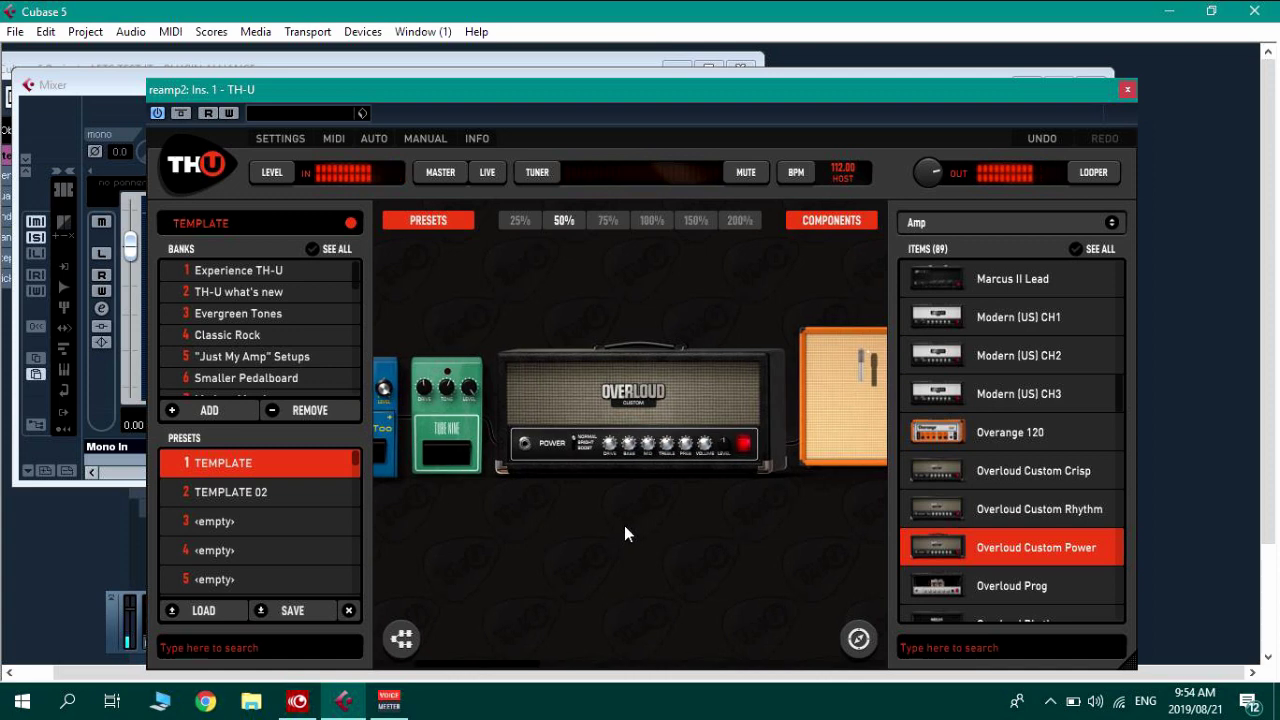
left_click(648, 220)
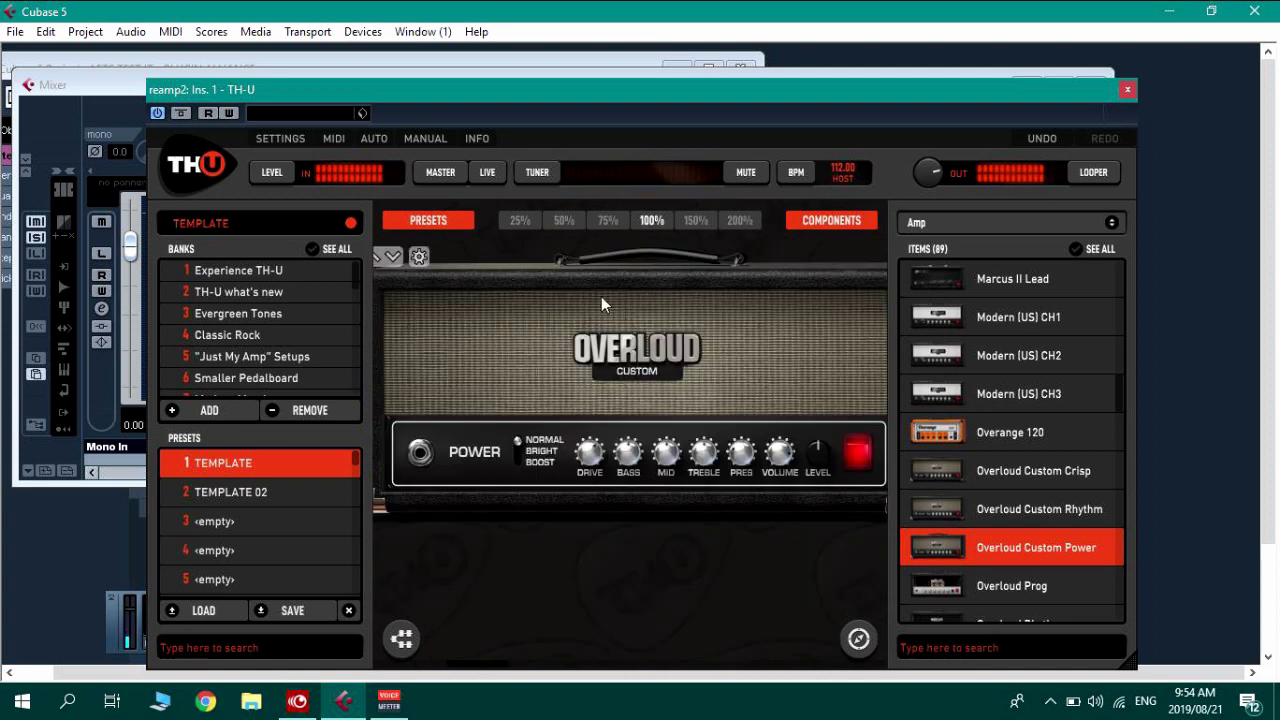
left_click_drag(591, 455, 591, 420)
left_click_drag(603, 470, 603, 470)
left_click(519, 451)
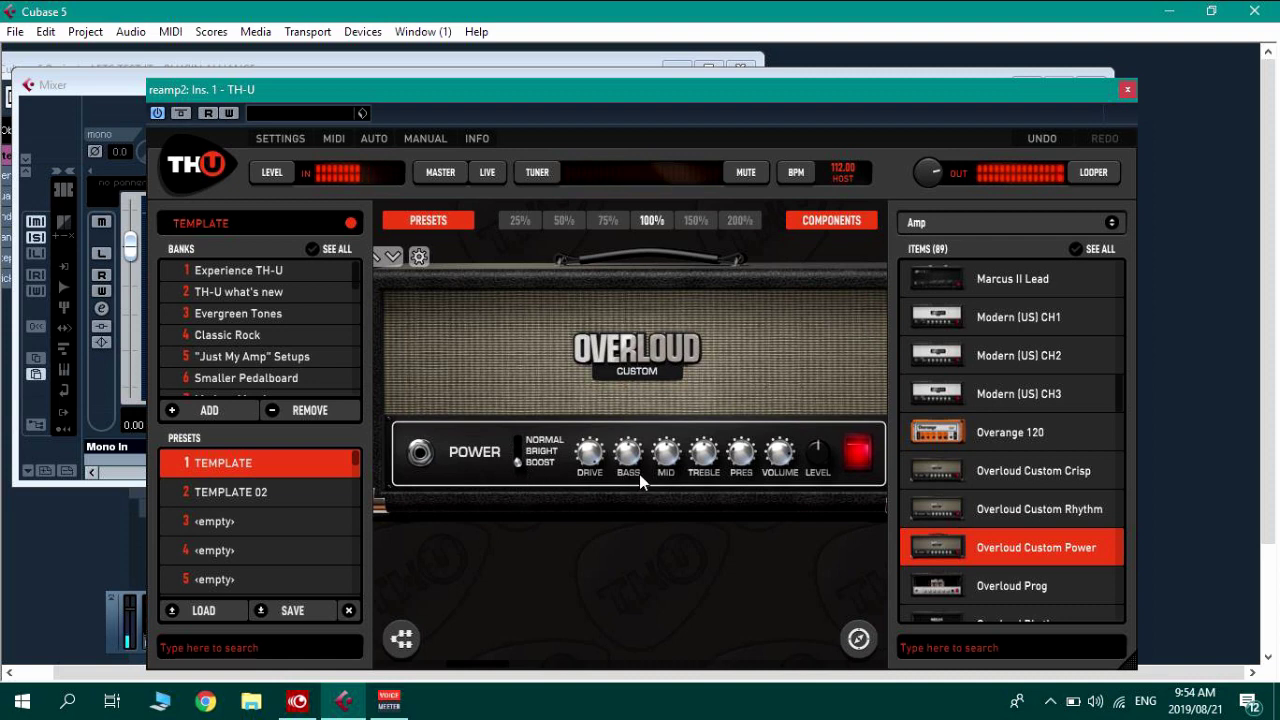
left_click_drag(638, 462, 641, 461)
Move microphone A nearer the orange cabinet's upper edge and mute microphone B.
left_click_drag(767, 578, 467, 528)
left_click_drag(786, 287, 796, 256)
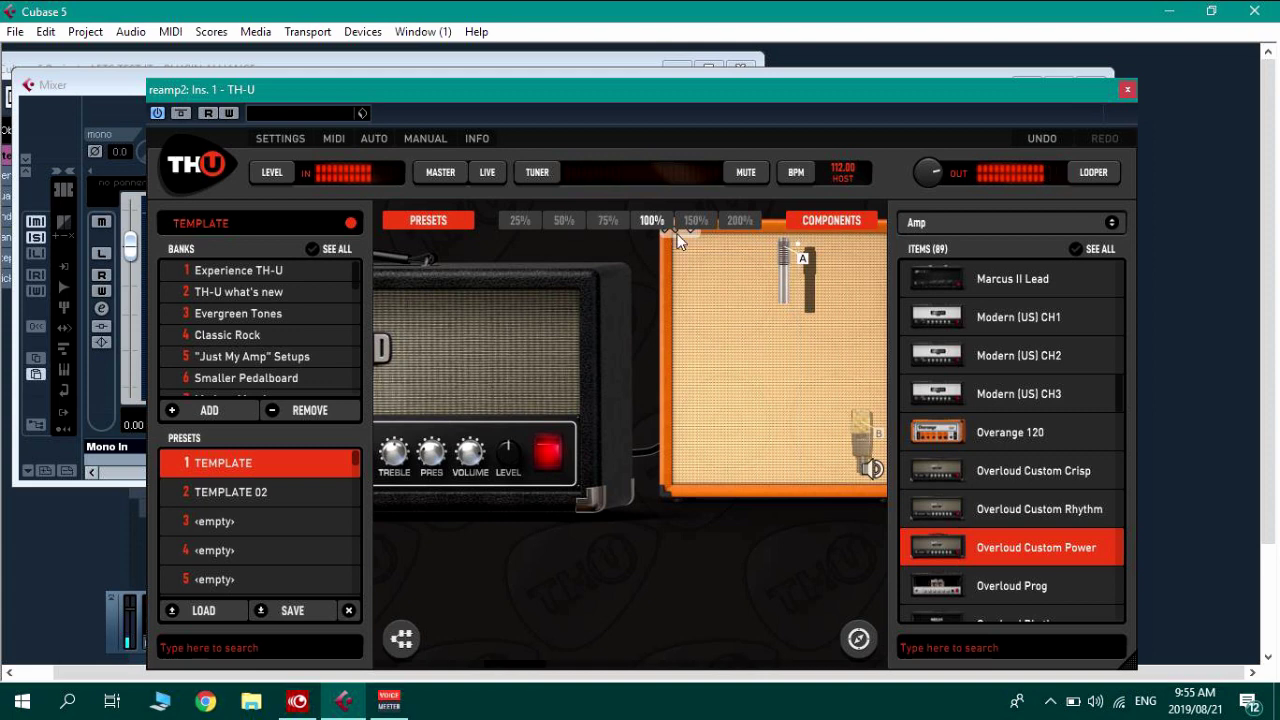
left_click(564, 220)
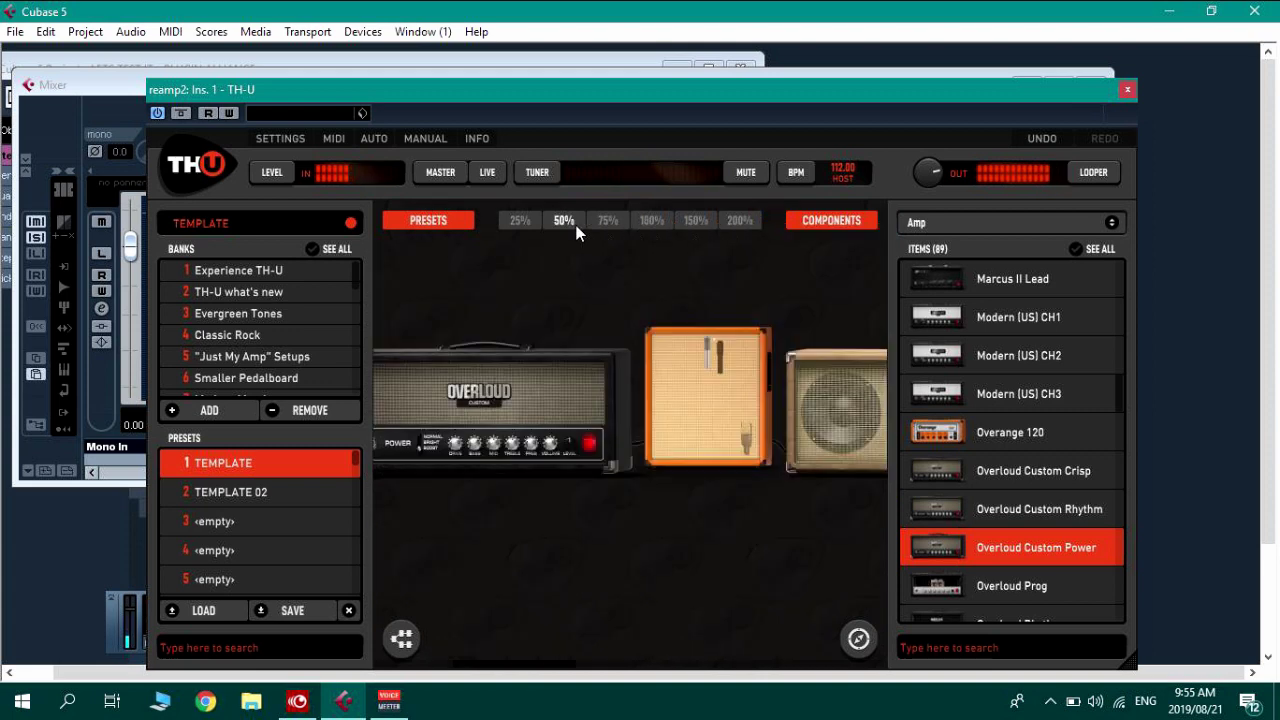
left_click(752, 455)
left_click_drag(824, 563, 717, 476)
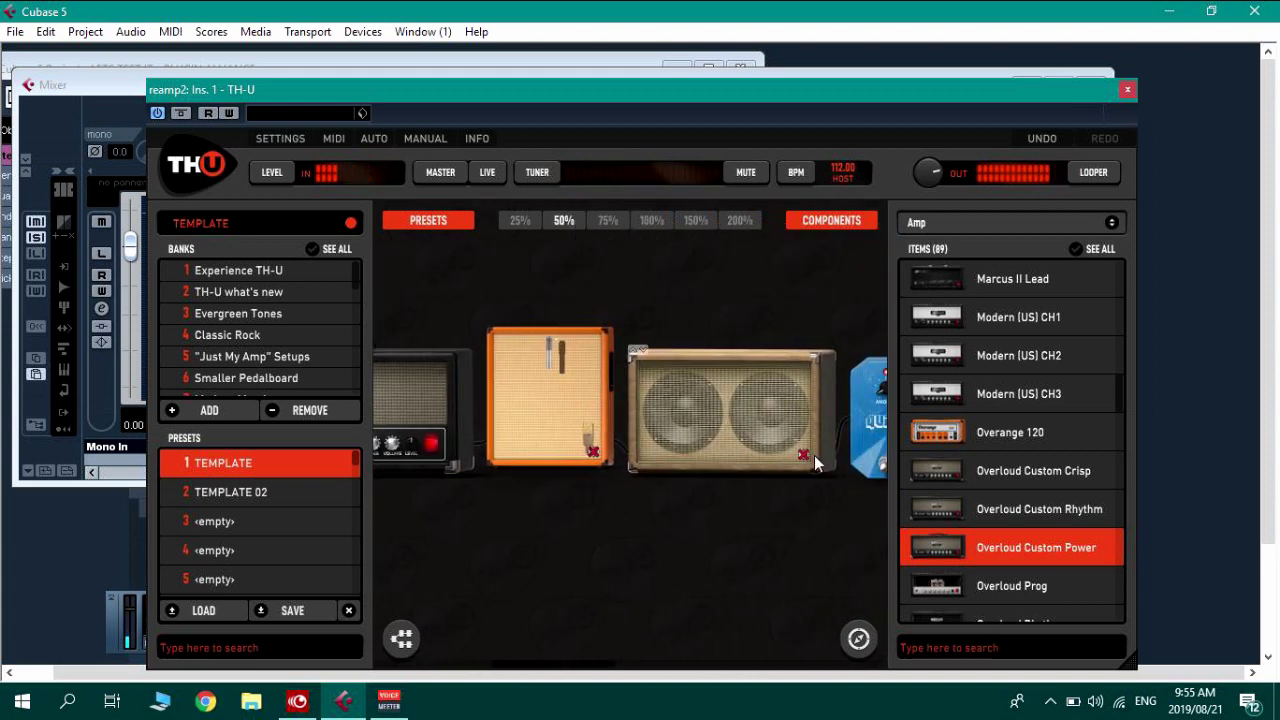
Remove the orange Overange cabinet from the rig, keeping the 2x12 cabinet after the amp.
scroll(546, 505, "up", 3)
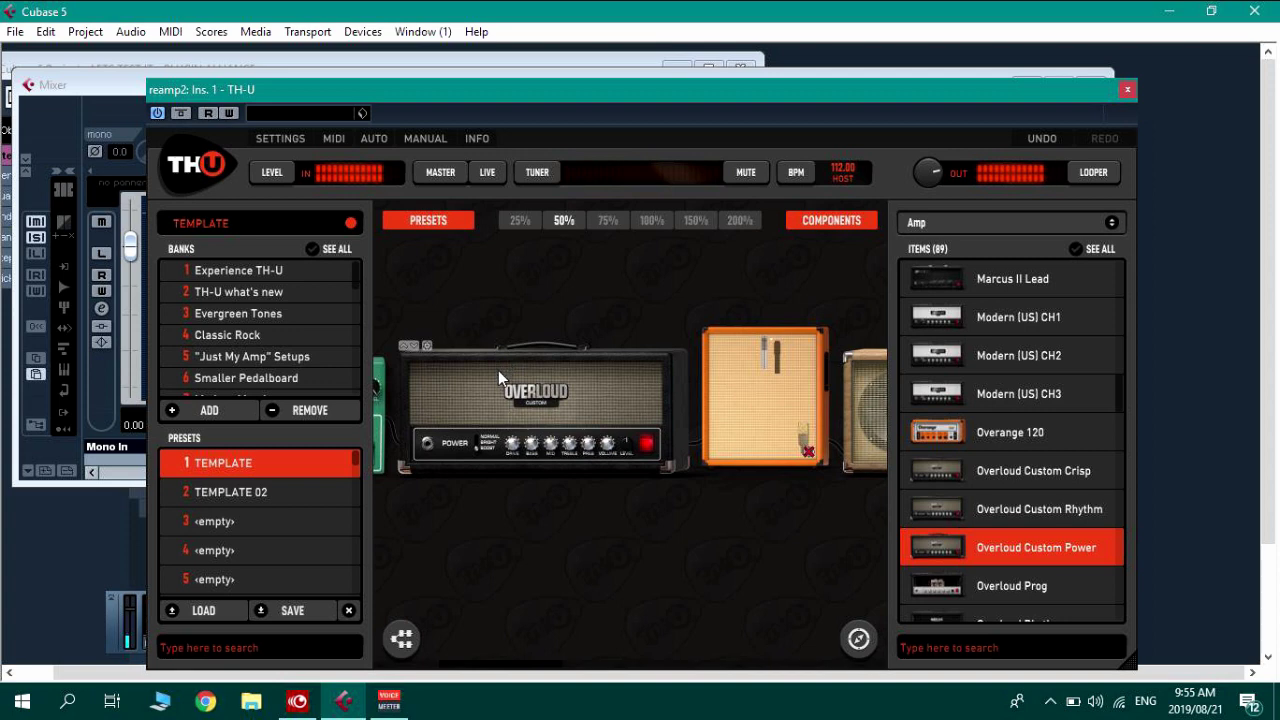
scroll(540, 515, "up", 1)
left_click_drag(775, 382, 848, 640)
Open the Overloud Custom amp's tweaks and audition the EL84, 6L6, EL34 and 6V6 power amp tubes.
scroll(589, 534, "up", 2)
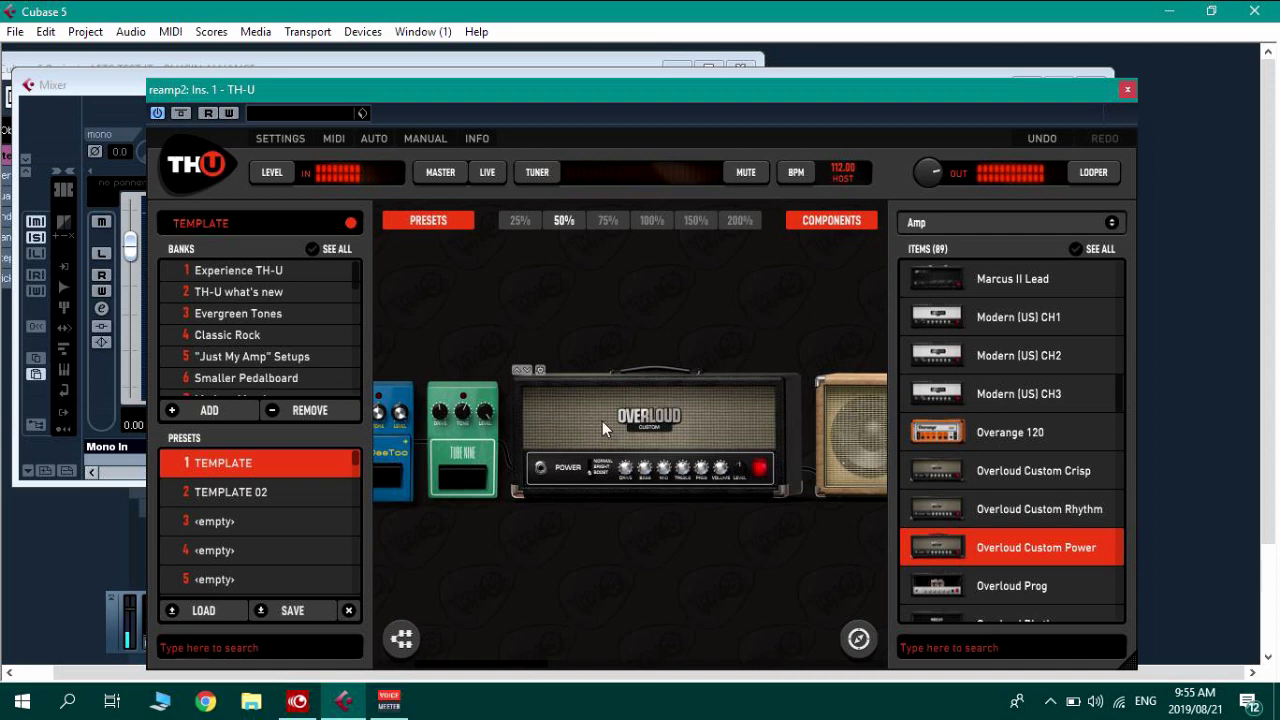
left_click(539, 369)
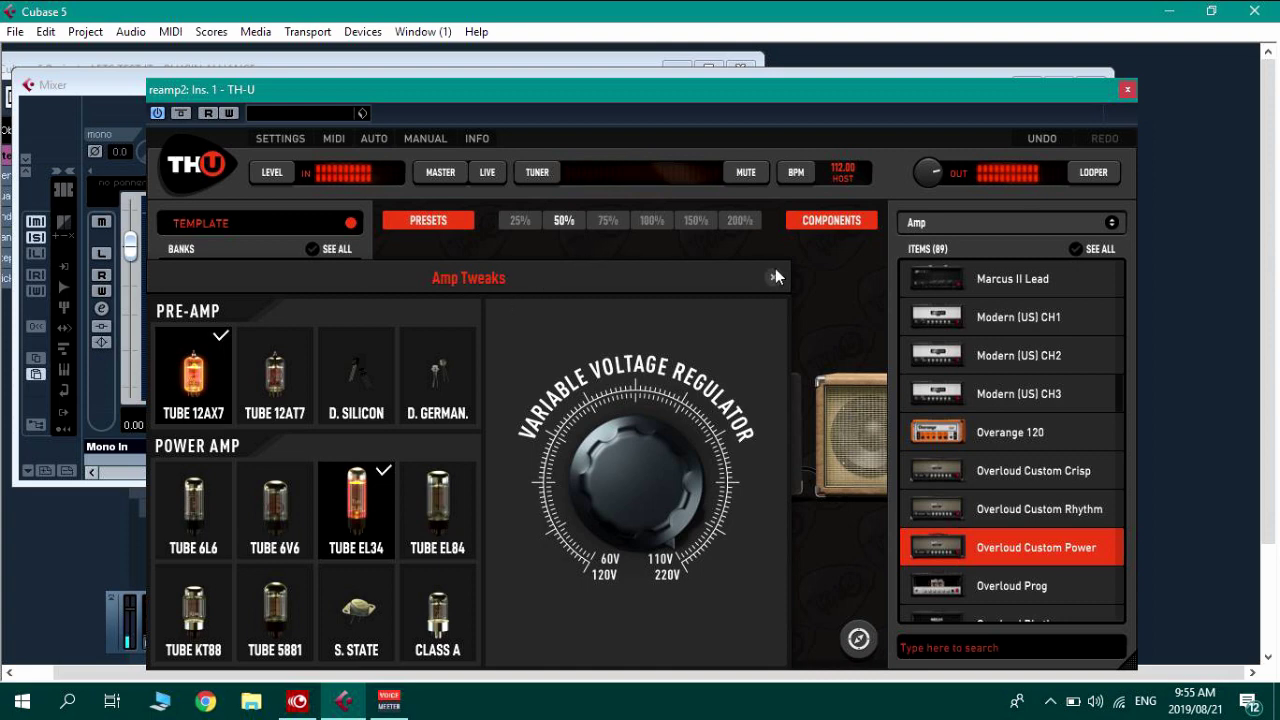
left_click(448, 527)
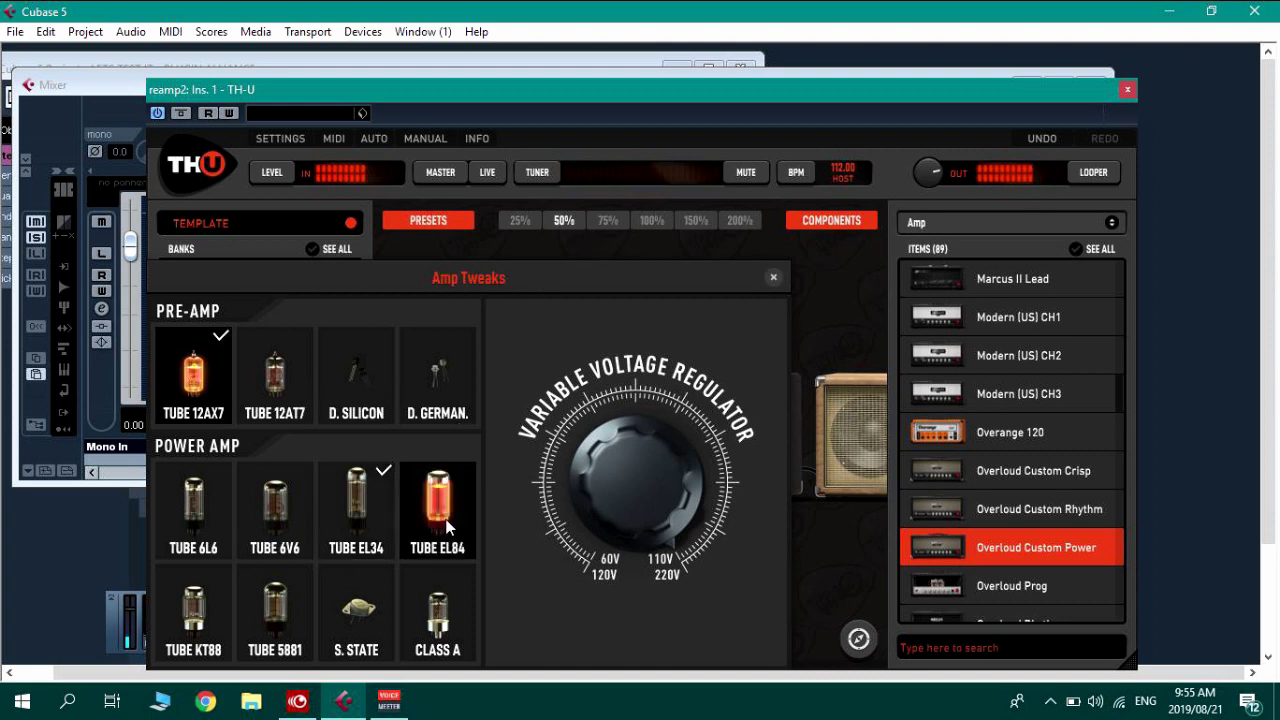
left_click(180, 522)
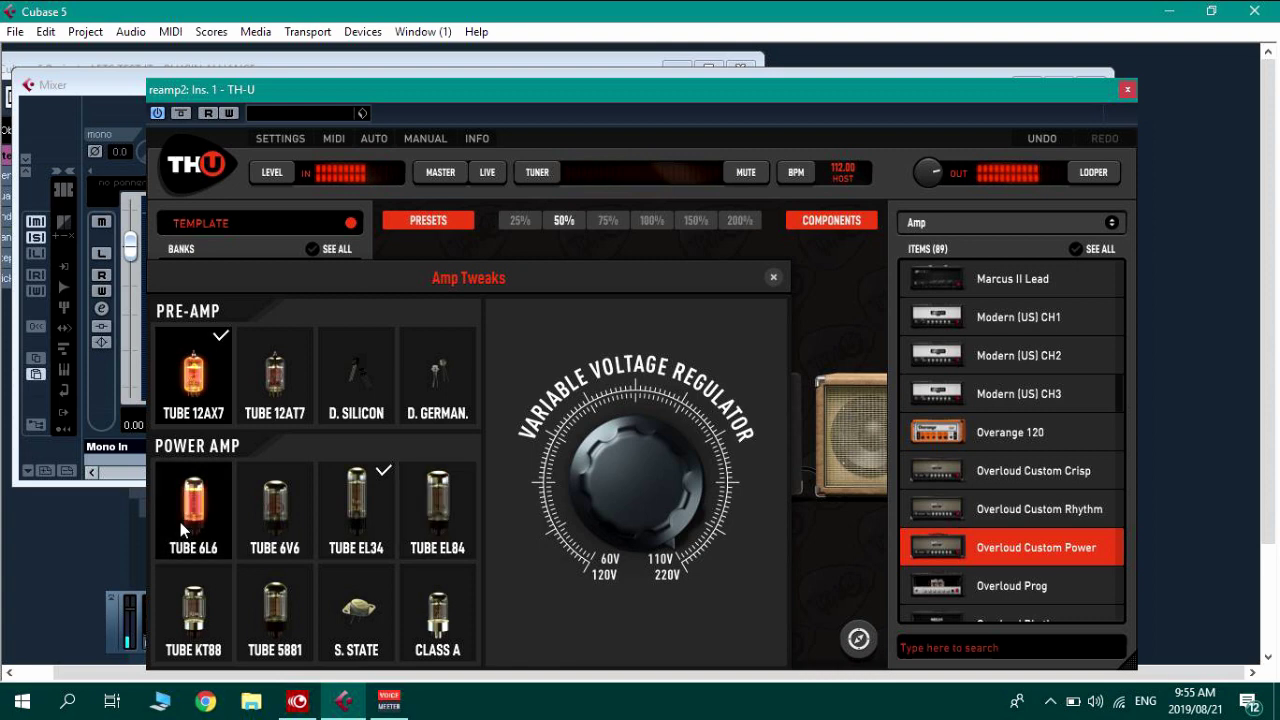
left_click(438, 515)
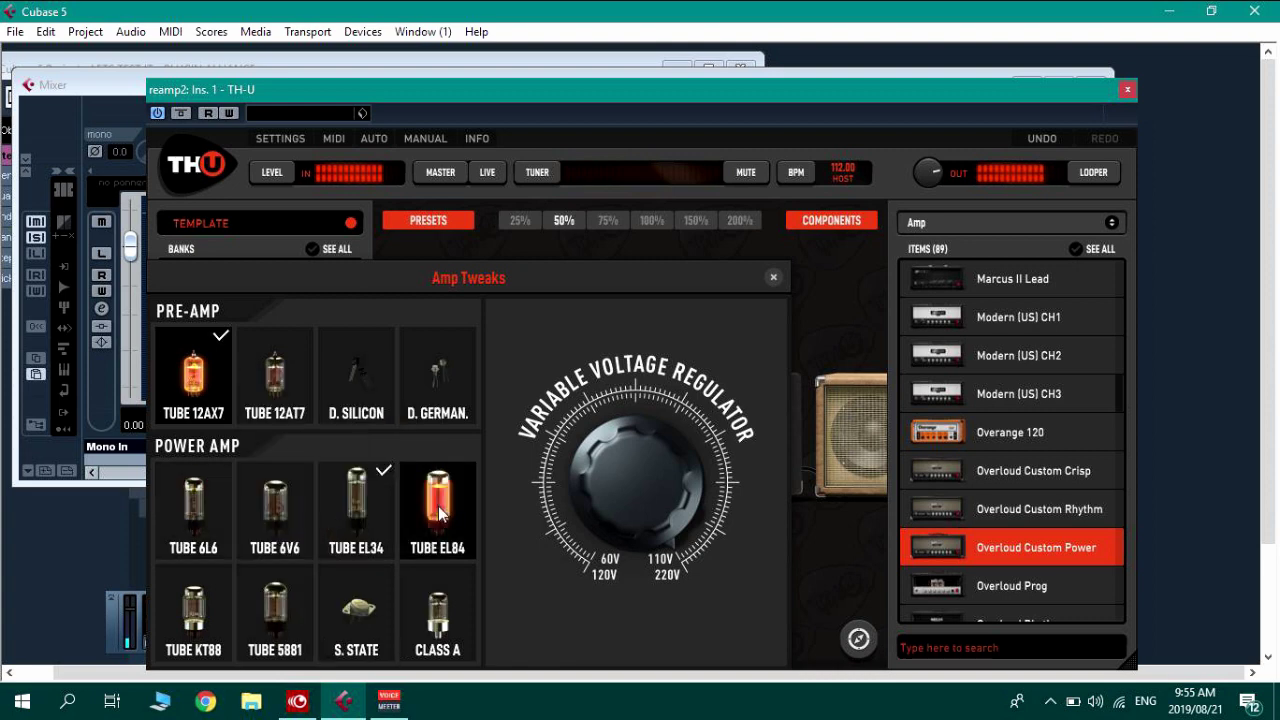
left_click(371, 522)
left_click(292, 510)
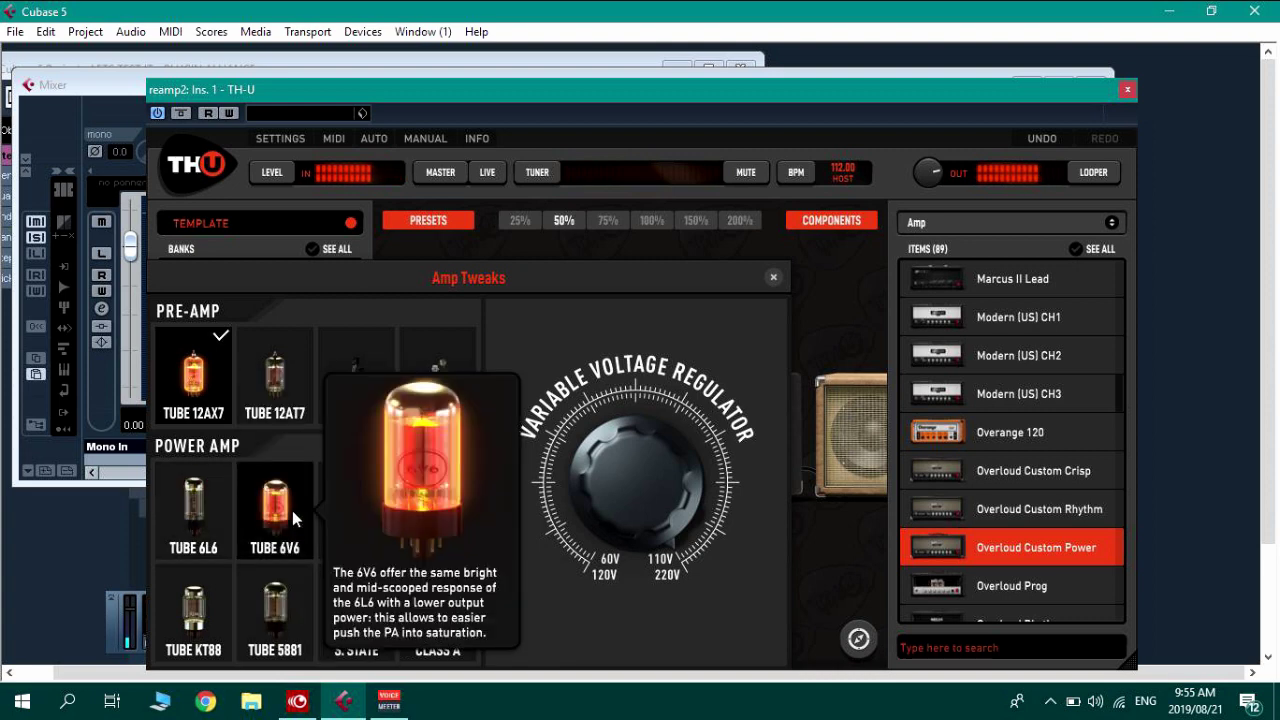
Try the 12AT7, silicon and germanium pre-amp options, and restore the 12AX7 pre-amp and EL34 power amp tubes.
left_click(267, 405)
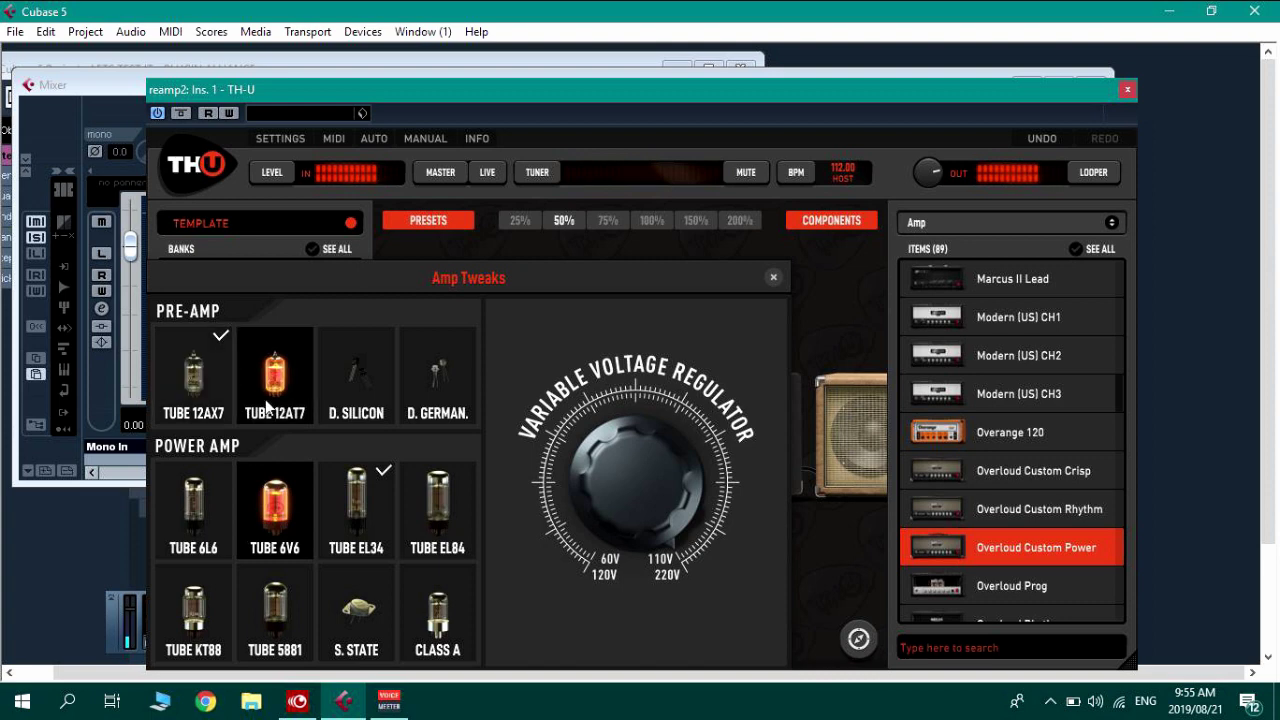
left_click(334, 370)
left_click(433, 373)
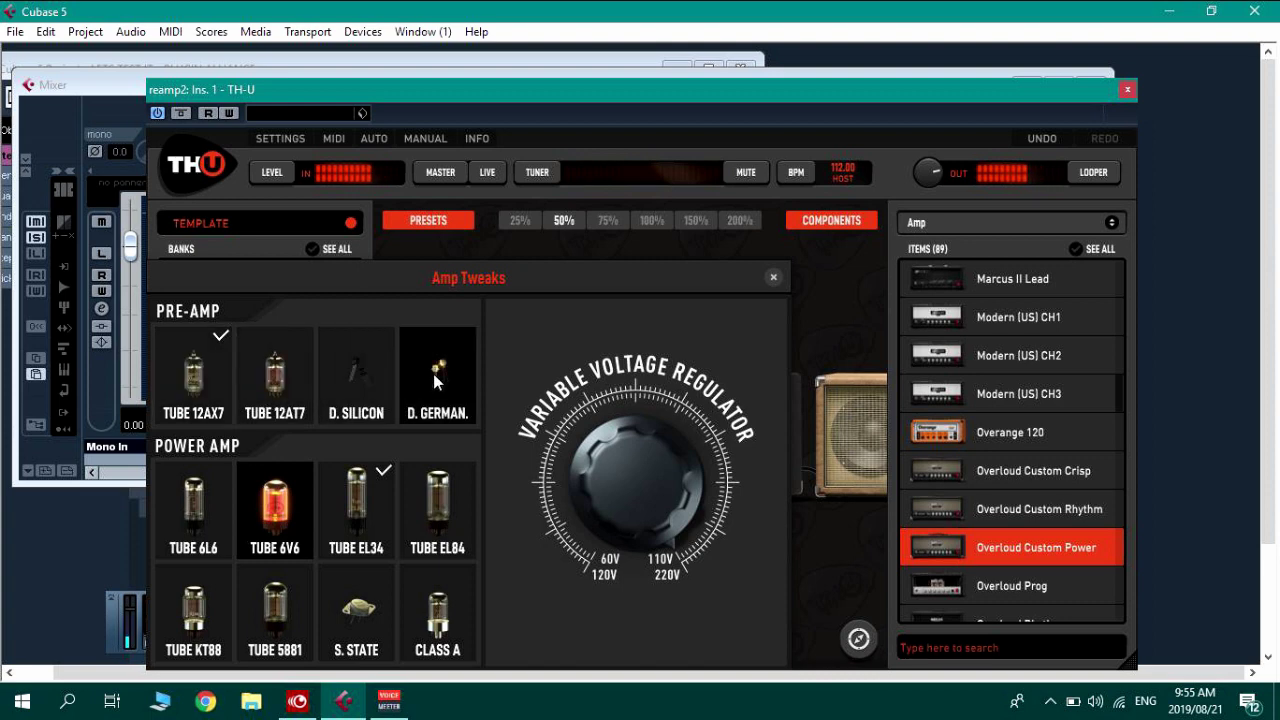
left_click(215, 380)
left_click(355, 505)
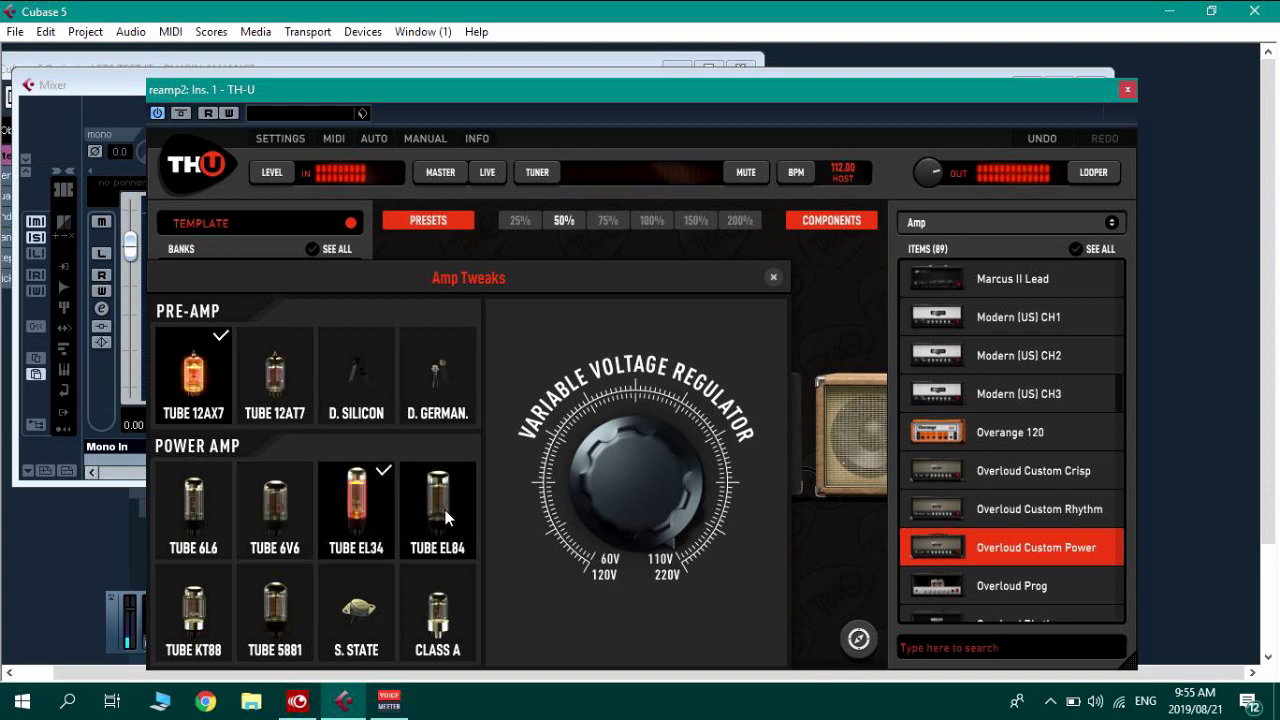
Close the amp tweaks and replace the Overloud Custom amp with the Randall LynchBox SL+ between the Tube Nine pedal and the 2x12 cabinet.
left_click(274, 508)
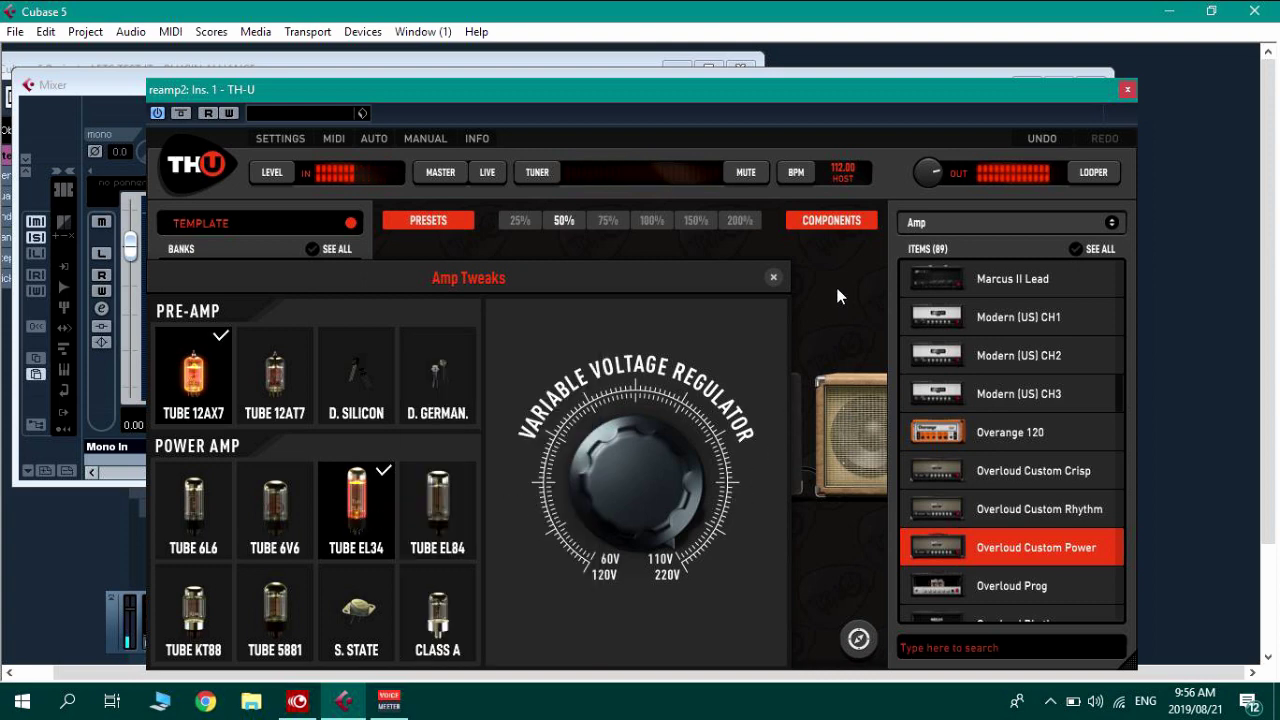
left_click(774, 278)
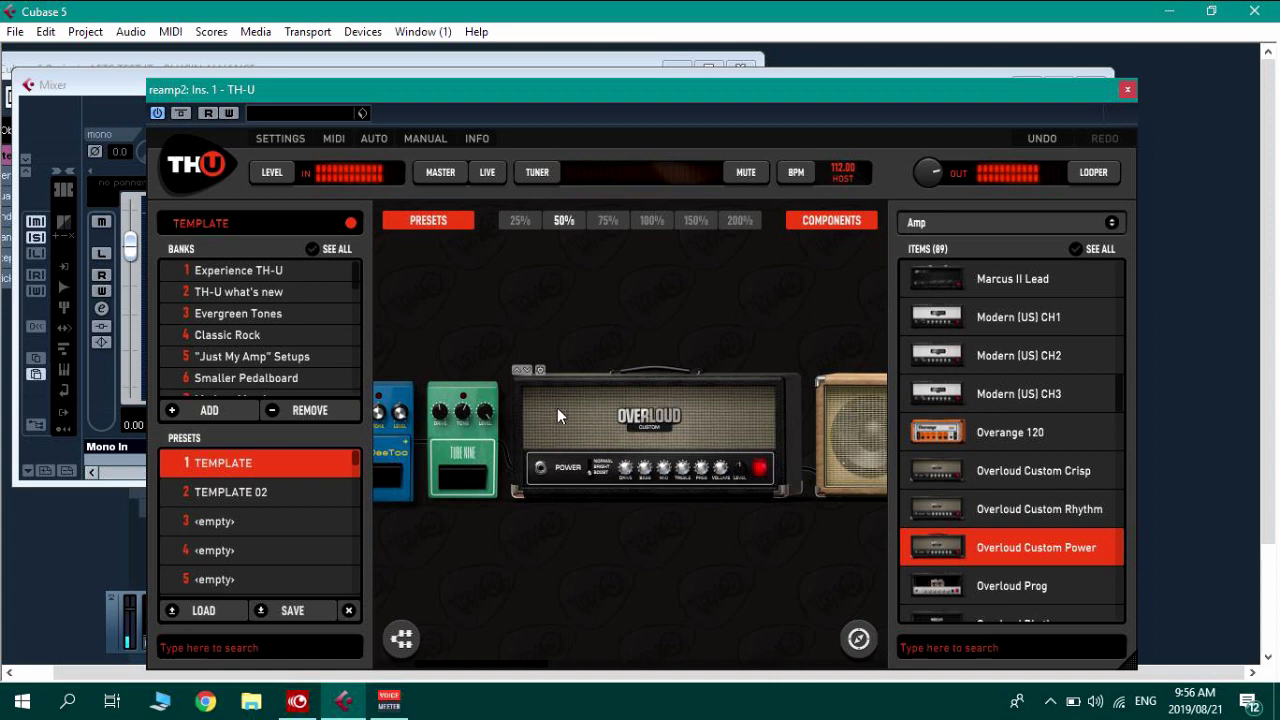
left_click_drag(548, 403, 860, 638)
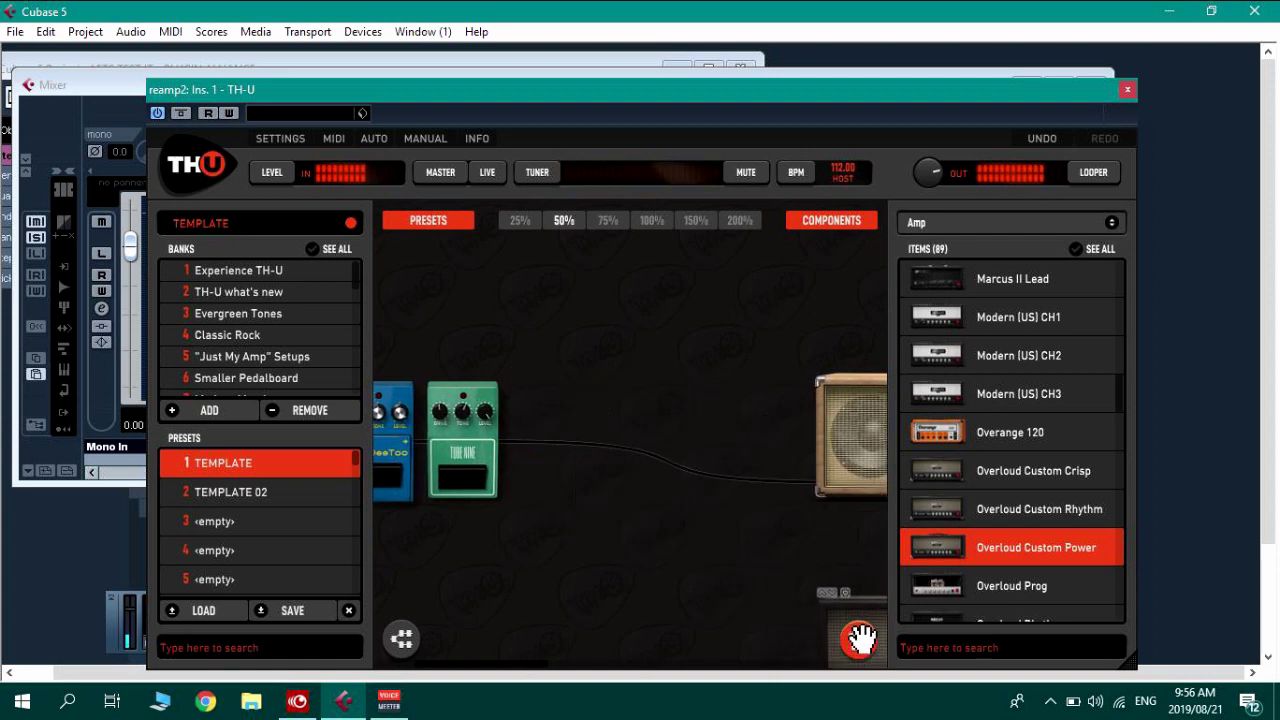
mouse_move(1121, 382)
left_mouse_down()
mouse_move(1130, 422)
mouse_move(1129, 406)
left_mouse_up()
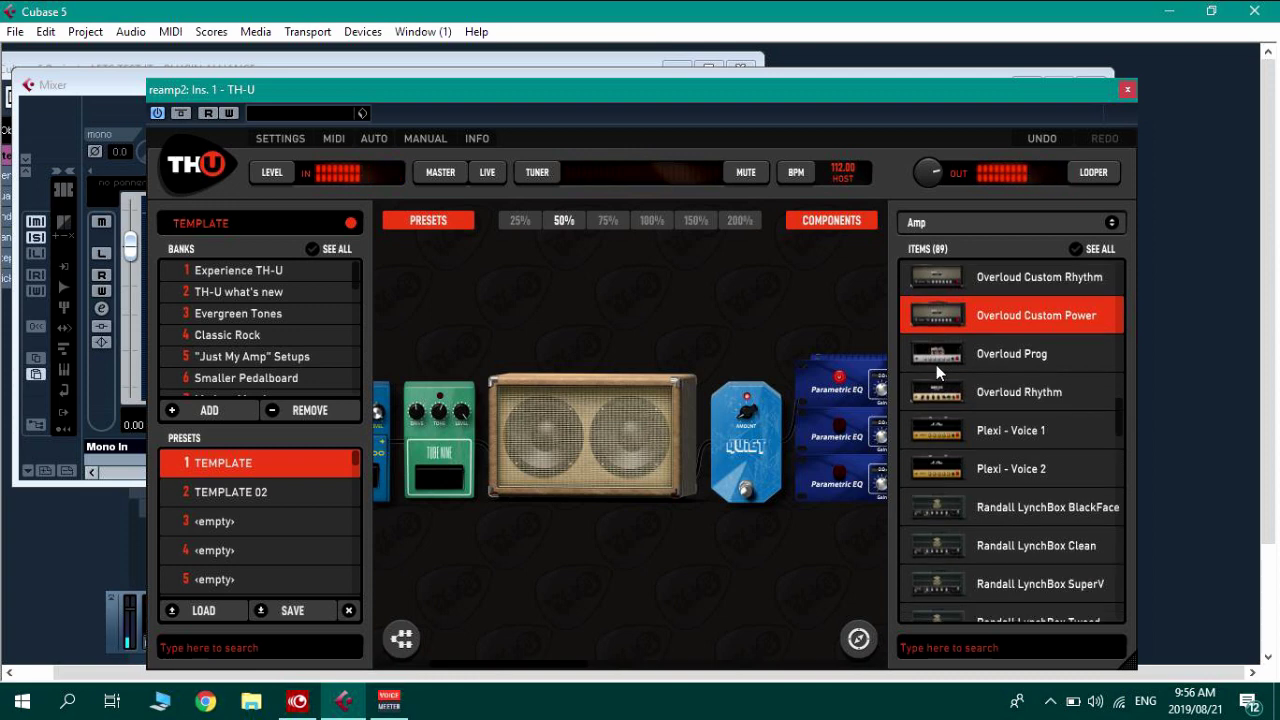
mouse_move(1110, 445)
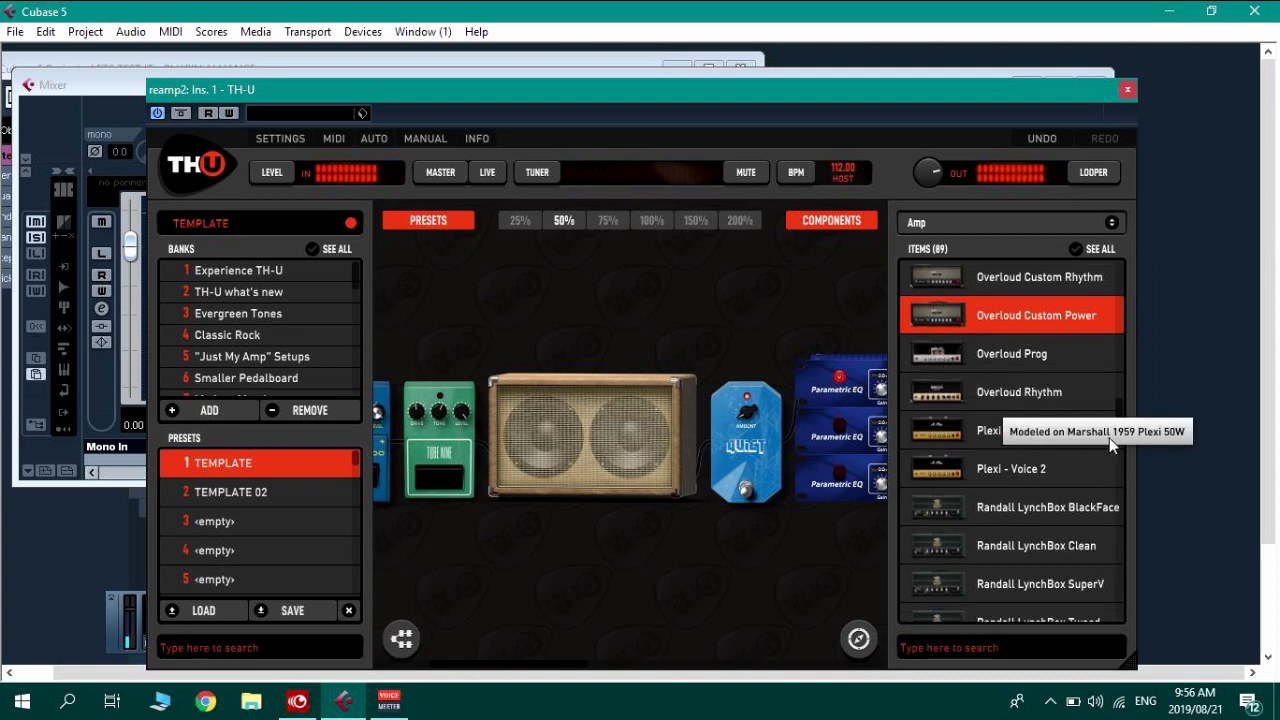
left_click_drag(1124, 415, 1125, 445)
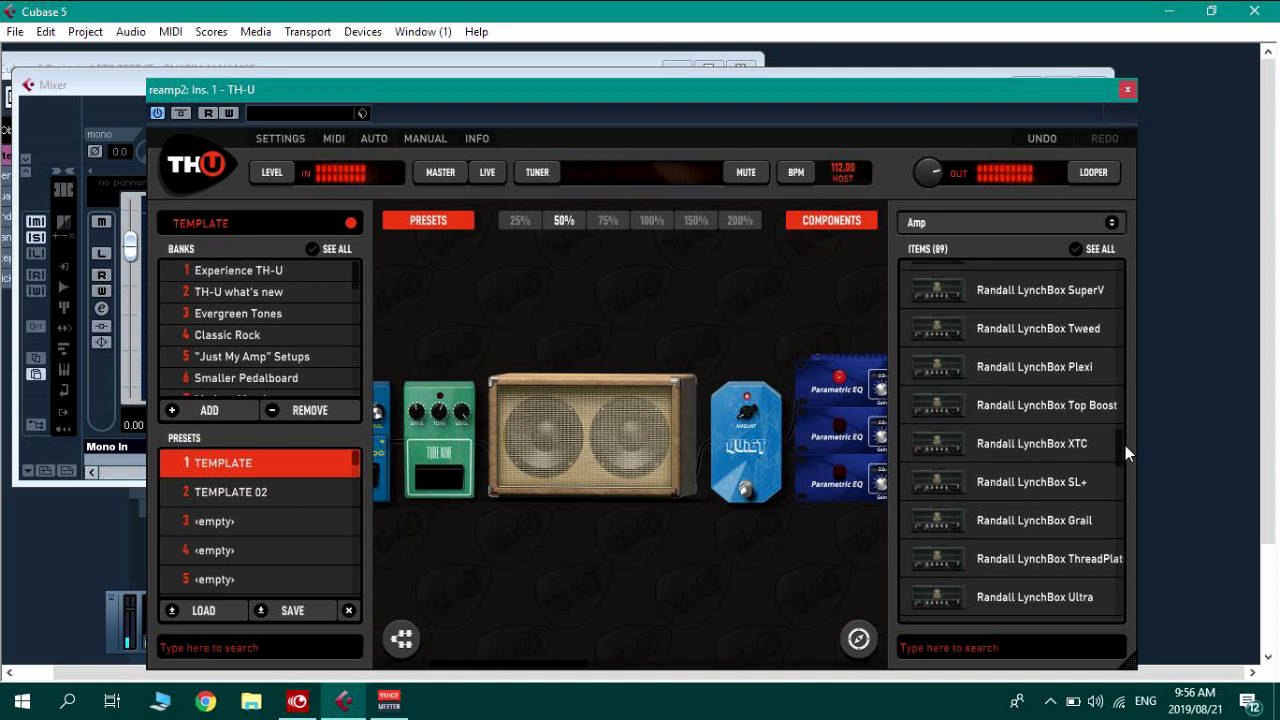
left_click_drag(960, 479, 483, 440)
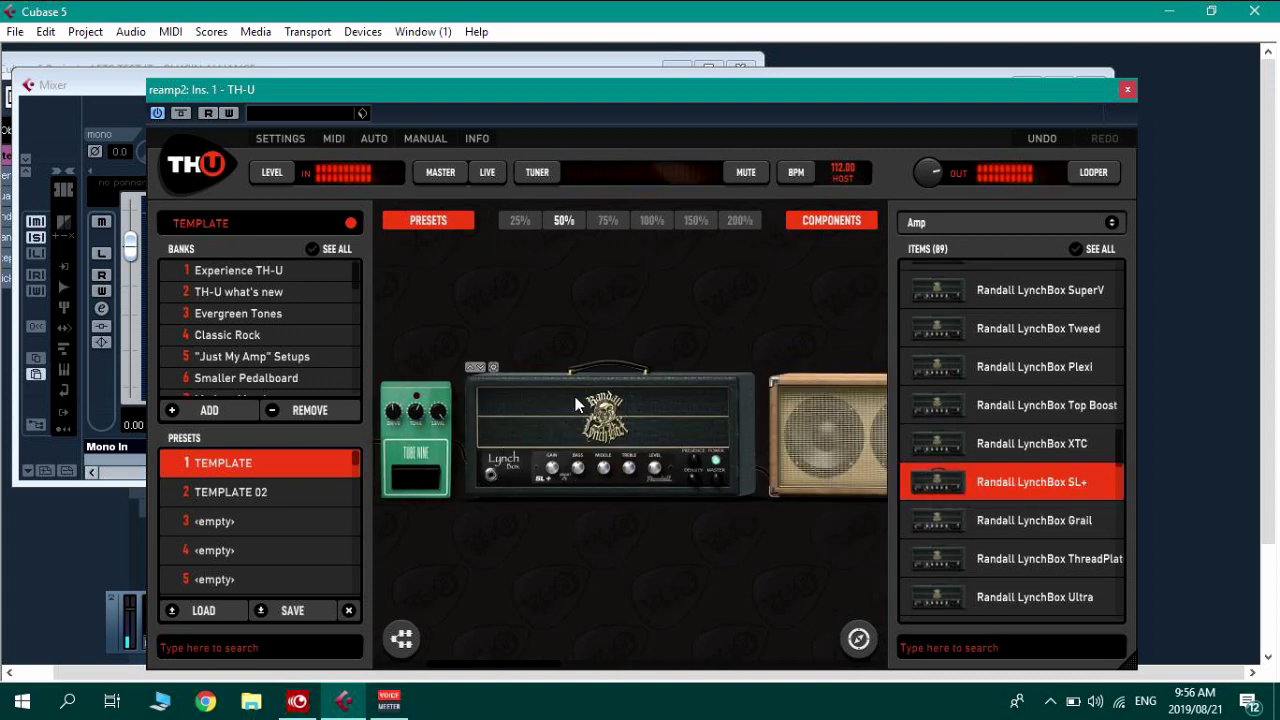
Raise the gain and adjust the presence and density on the Randall LynchBox SL+ amp.
left_click(652, 221)
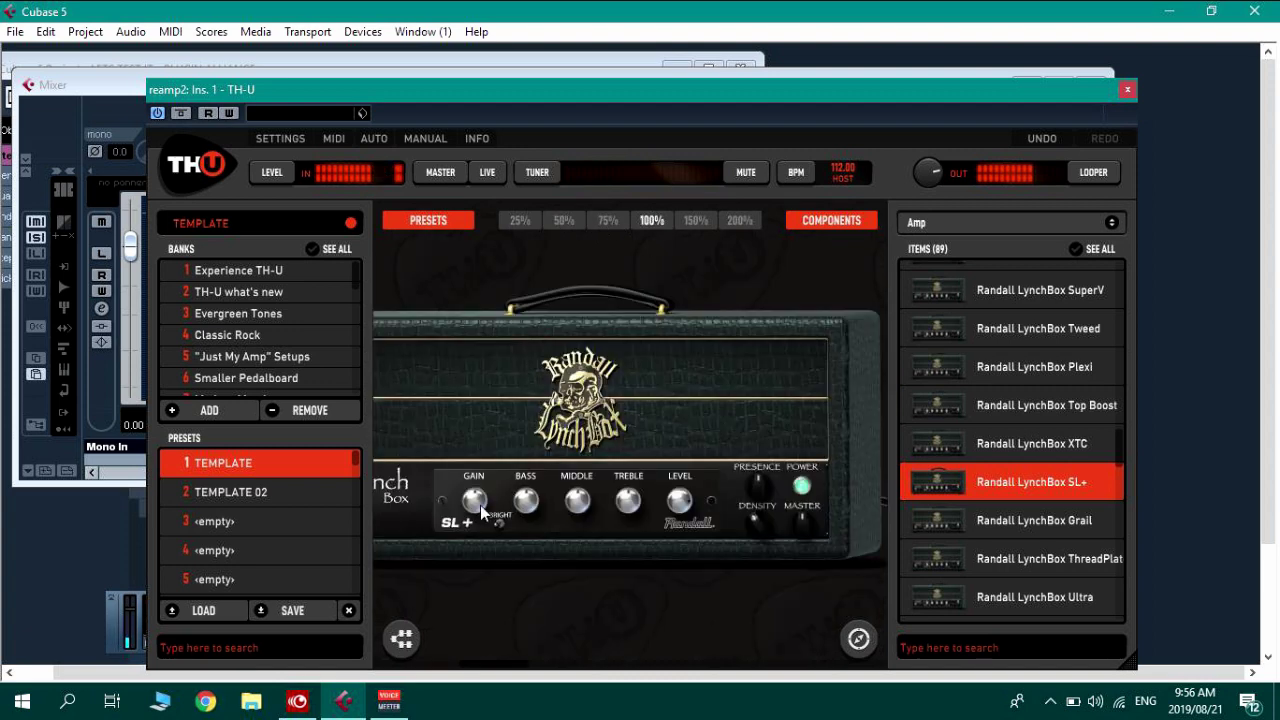
left_click_drag(479, 505, 479, 430)
left_click_drag(469, 600, 491, 601)
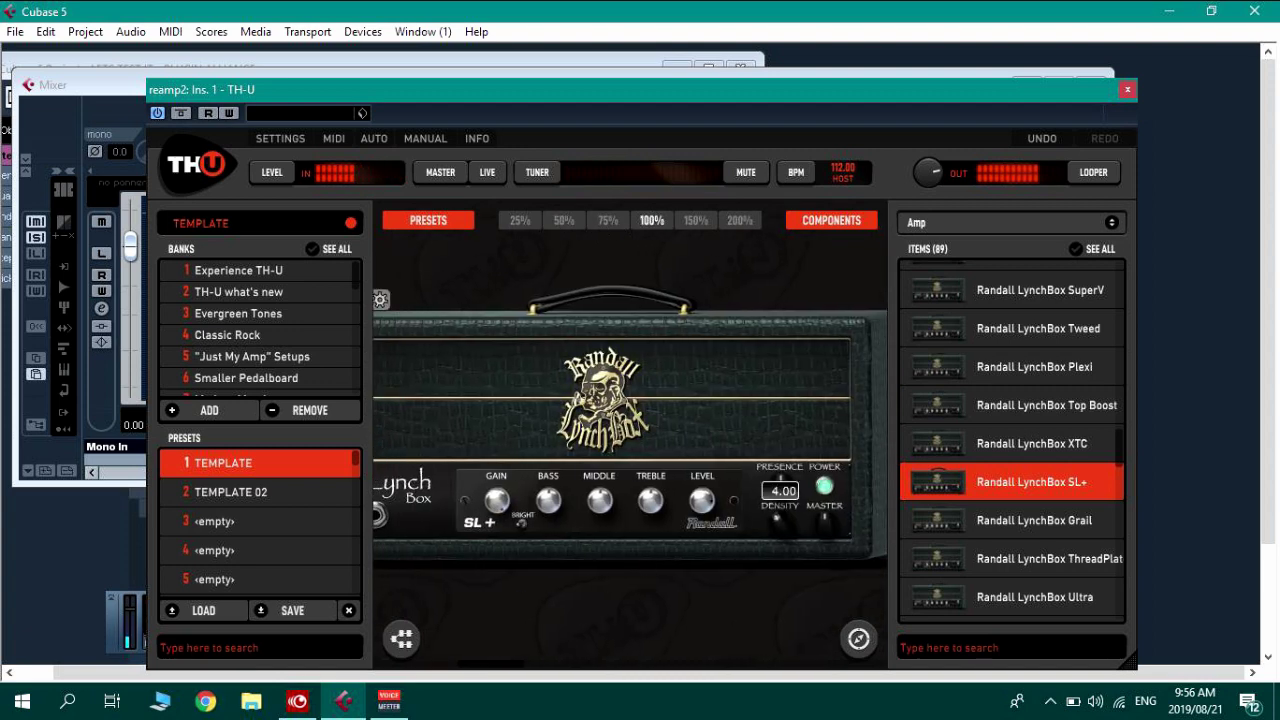
mouse_move(779, 520)
left_mouse_down()
mouse_move(779, 485)
mouse_move(768, 528)
left_mouse_up()
Replace the Randall LynchBox SL+ with the Randall LynchBox Ultra XL amp ahead of the 2x12 cabinet.
left_click(560, 220)
left_click_drag(600, 415, 860, 638)
scroll(1007, 511, "down", 3)
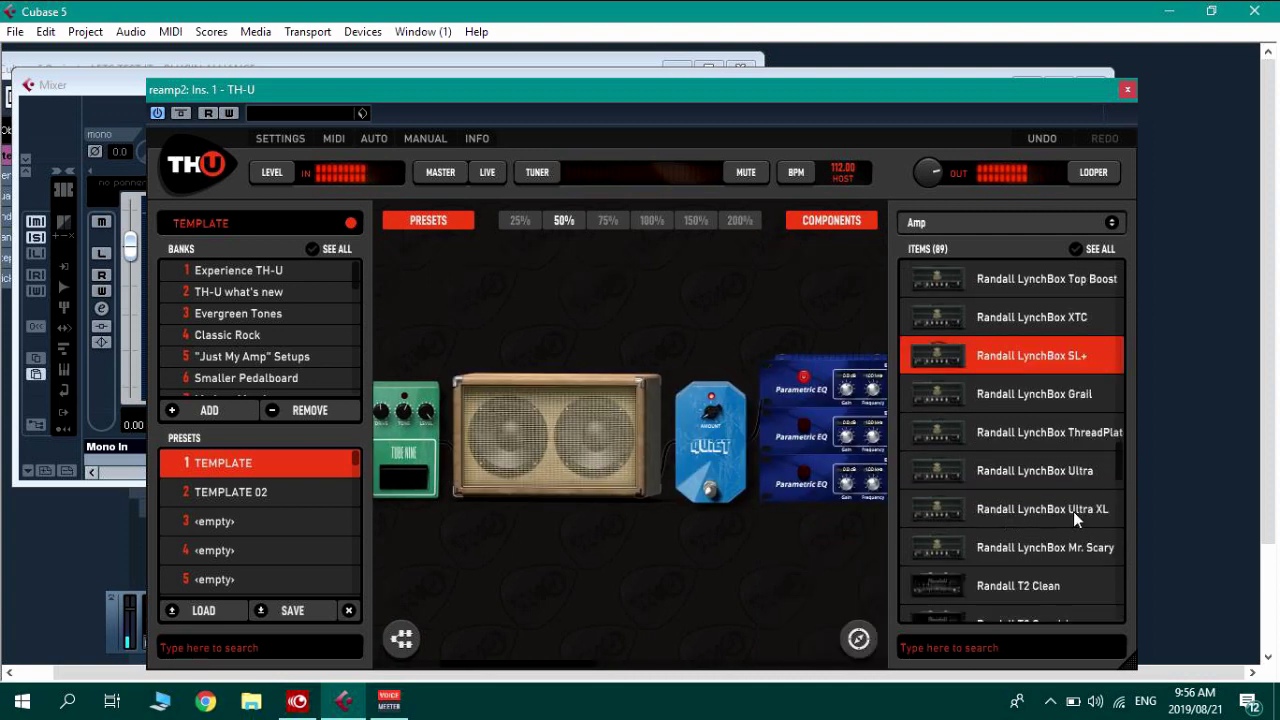
left_click_drag(933, 511, 516, 466)
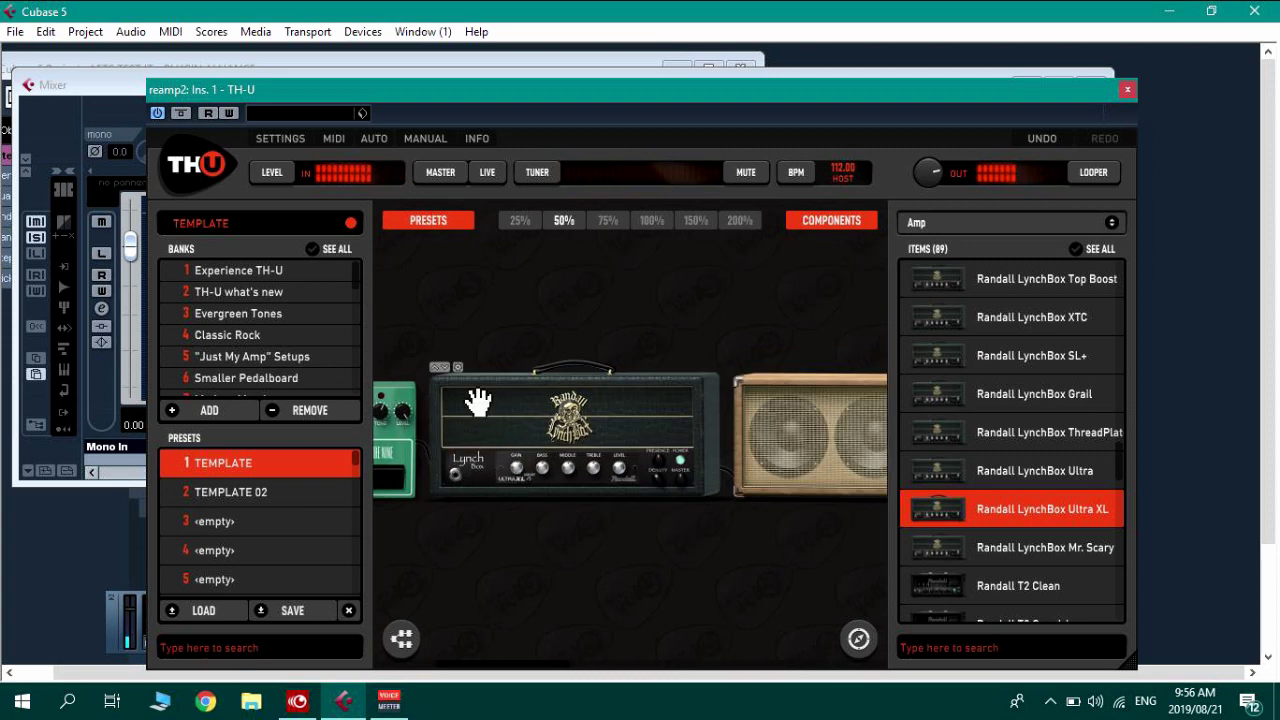
Replace the Randall LynchBox Ultra XL with the Randall T2 Boost amp between the Tube Nine pedal and the cabinet.
left_click_drag(471, 400, 858, 640)
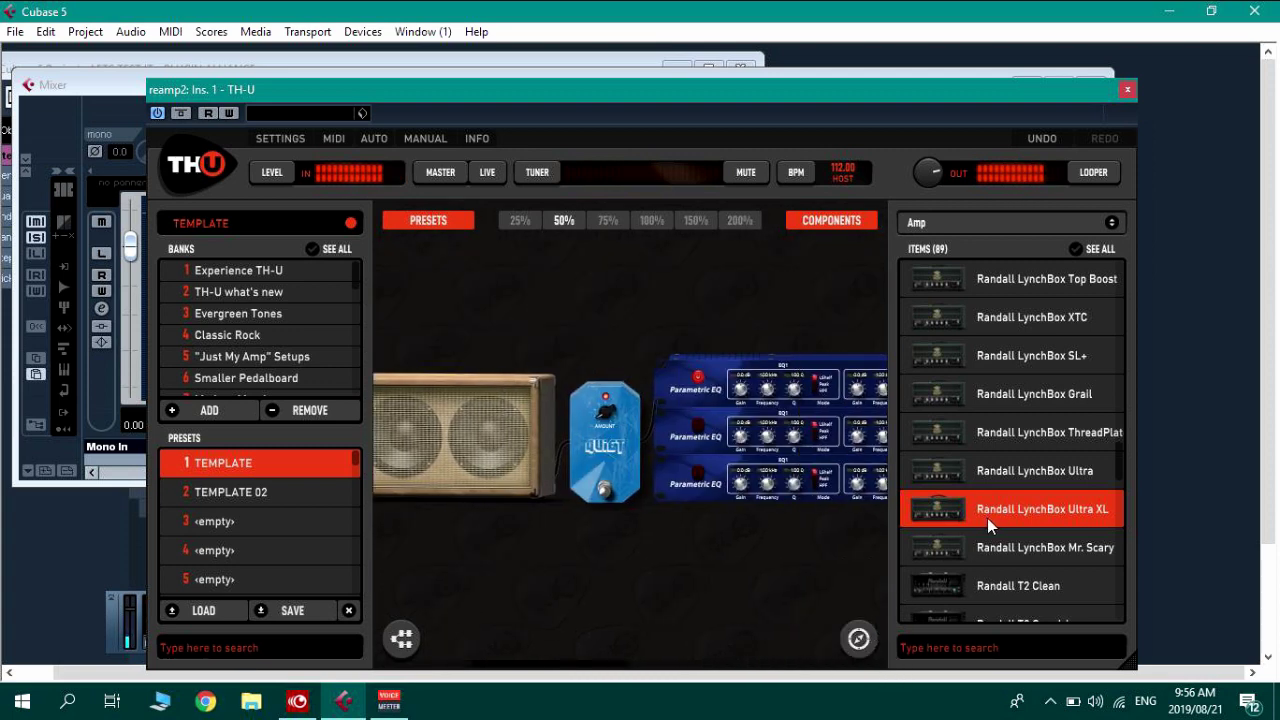
scroll(987, 518, "down", 3)
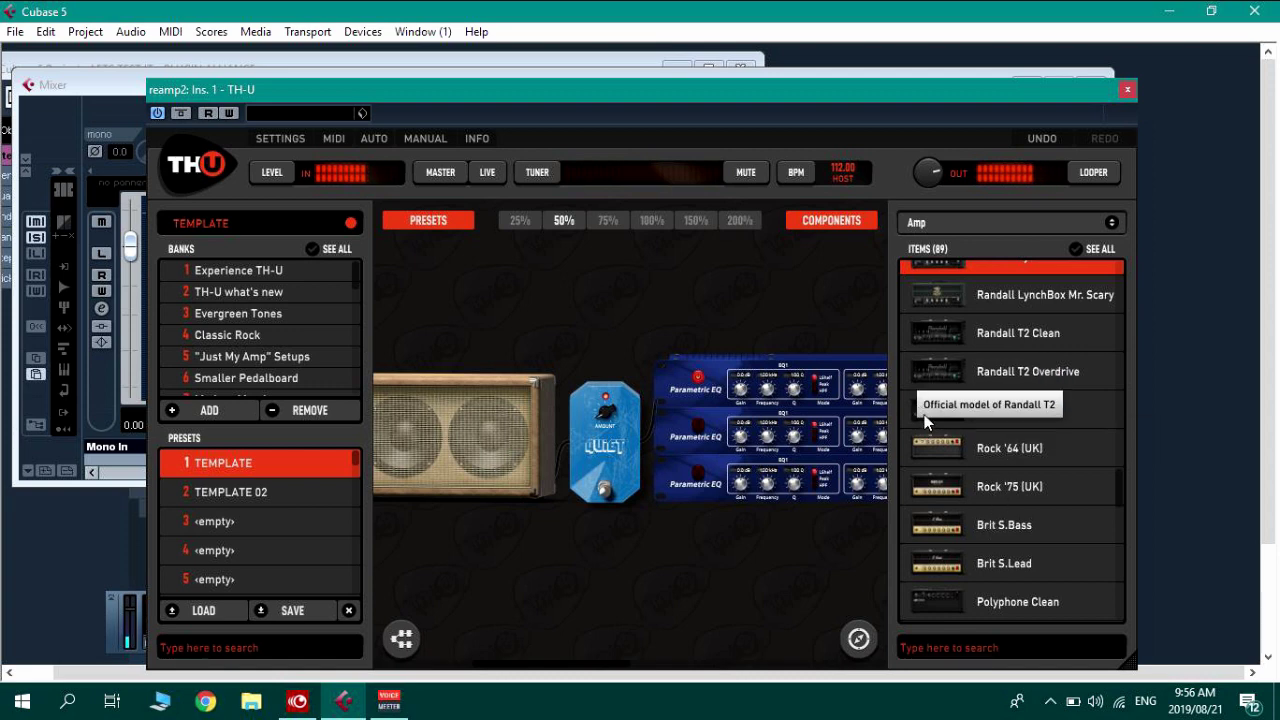
left_click_drag(926, 422, 522, 442)
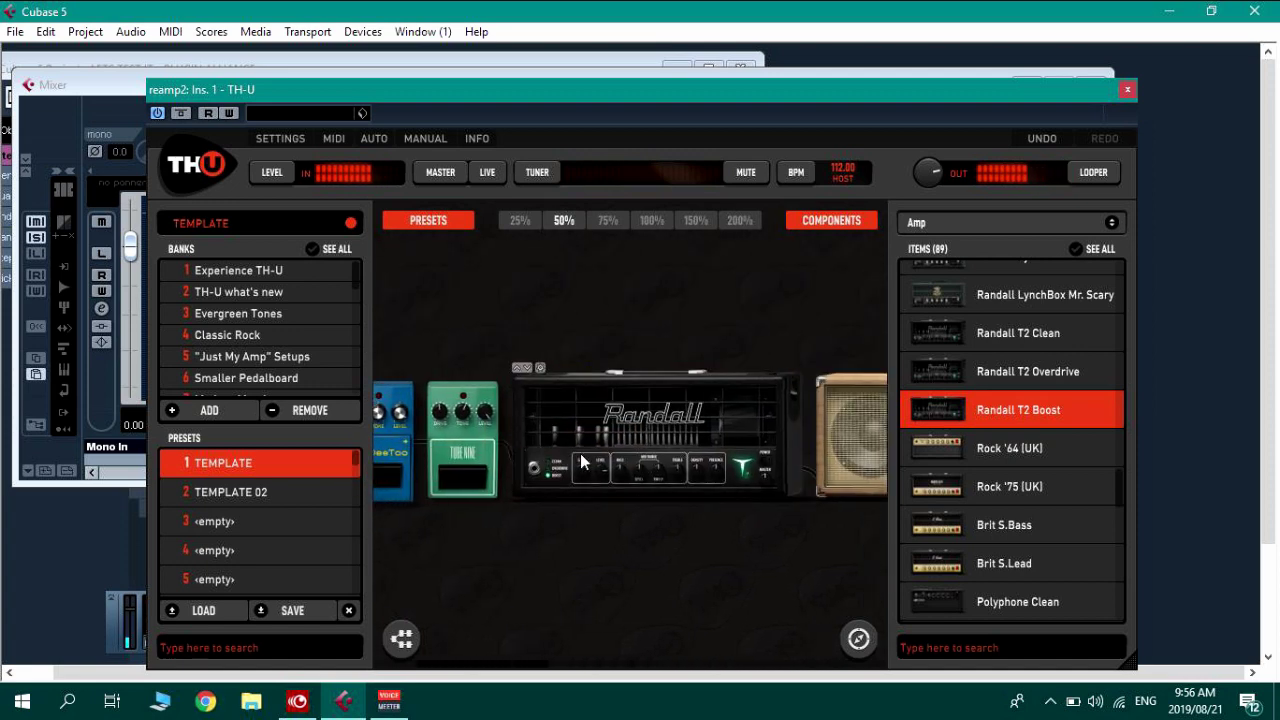
Raise the gain and level on the Randall T2 Boost amp.
left_click(651, 221)
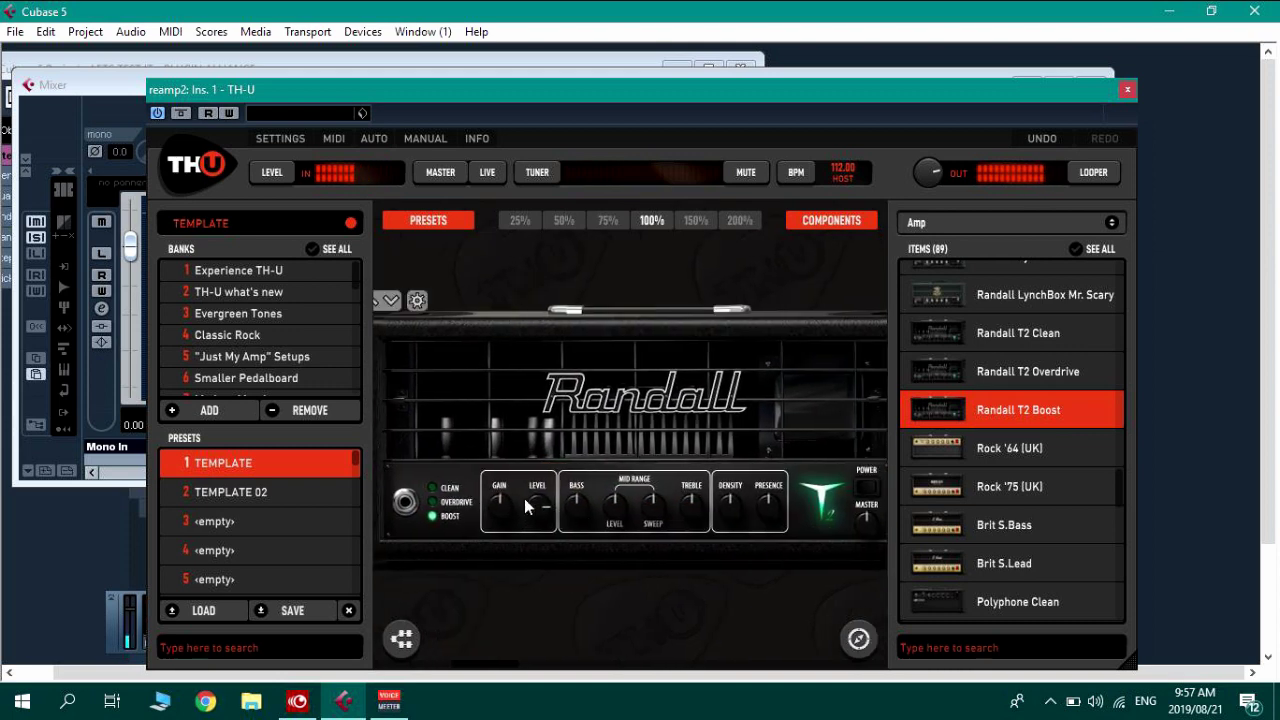
left_click_drag(497, 511, 498, 466)
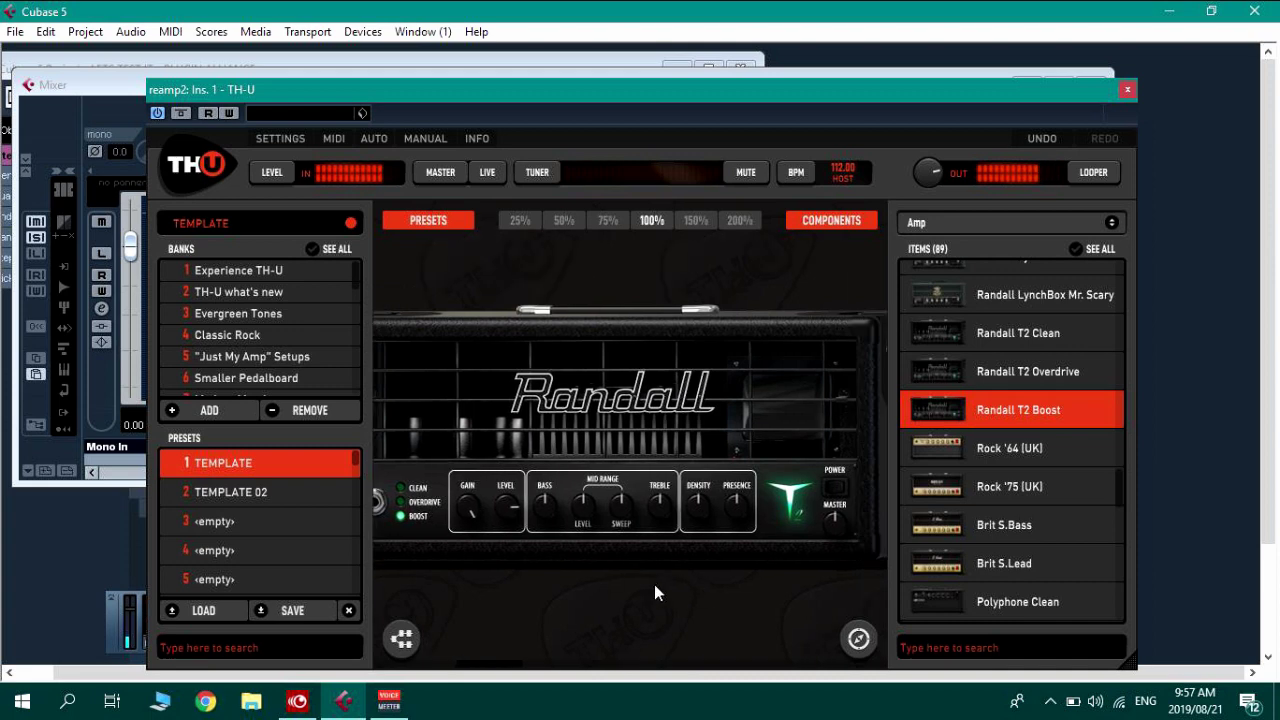
left_click_drag(654, 584, 806, 578)
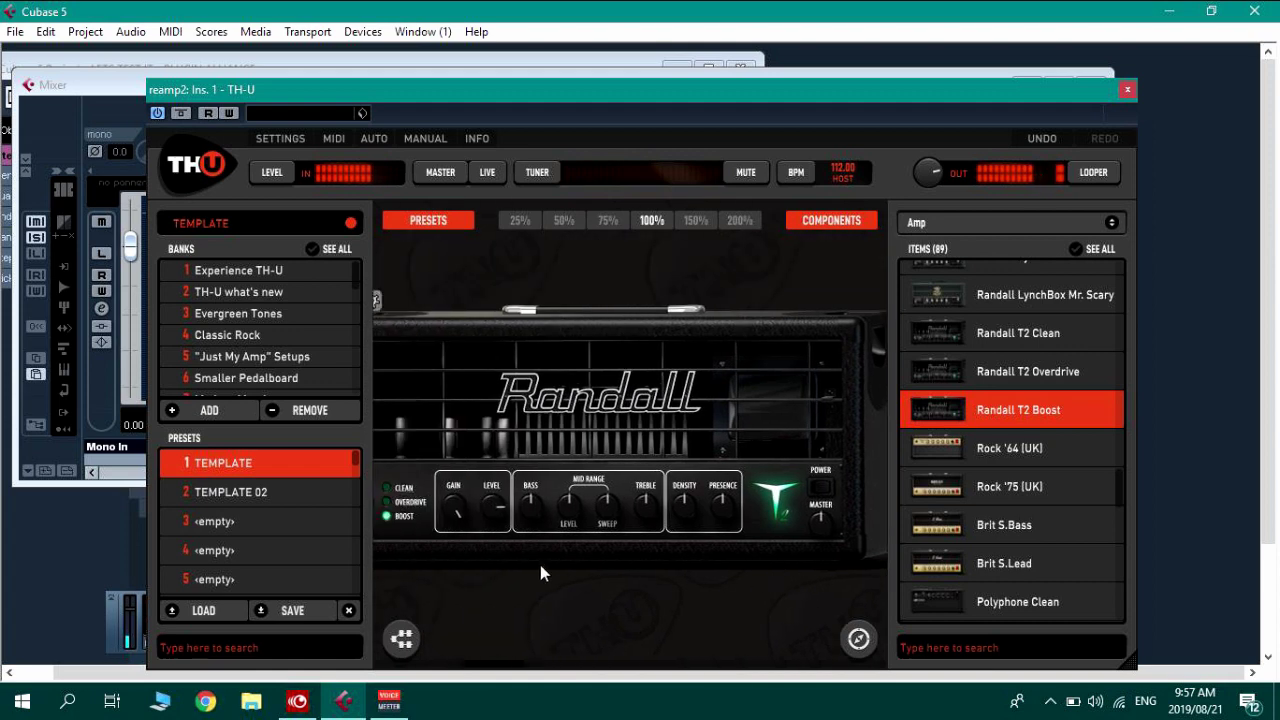
left_click_drag(499, 502, 499, 485)
Adjust the Randall T2 Boost's bass, mid-range, treble, density and presence controls.
left_click(530, 502)
left_click_drag(530, 502, 676, 565)
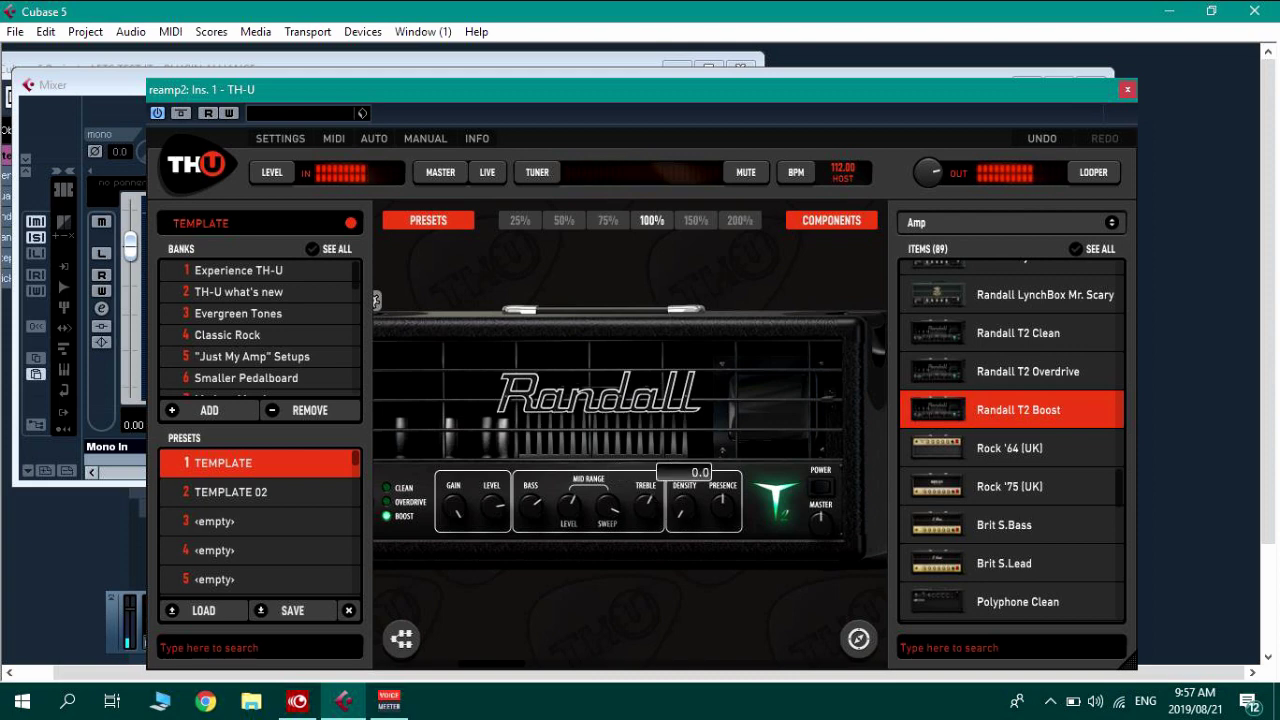
left_click_drag(684, 520, 716, 497)
left_click_drag(684, 505, 684, 520)
In the Randall T2 Boost's amp tweaks, select the 12AT7 pre-amp and 6V6 power amp tubes and try the voltage regulator.
mouse_move(463, 398)
left_mouse_down()
mouse_move(489, 406)
mouse_move(440, 390)
left_mouse_up()
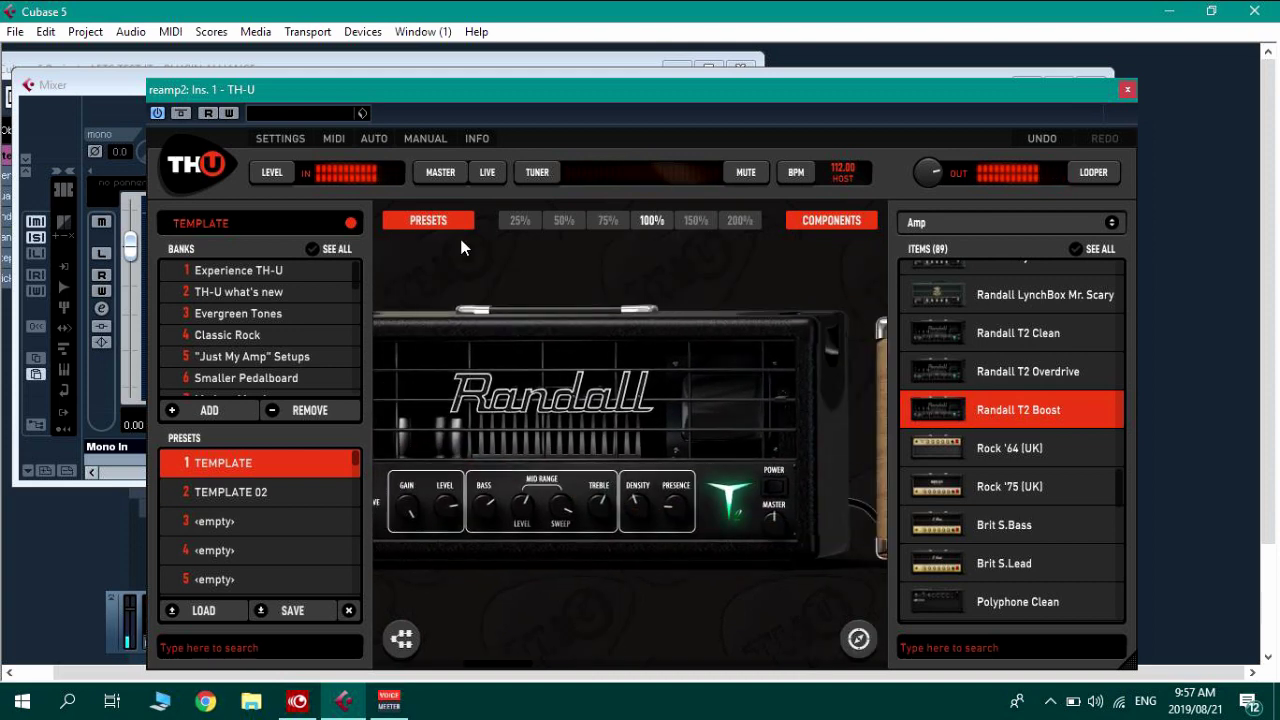
left_click_drag(463, 298, 532, 200)
mouse_move(524, 357)
left_click(489, 301)
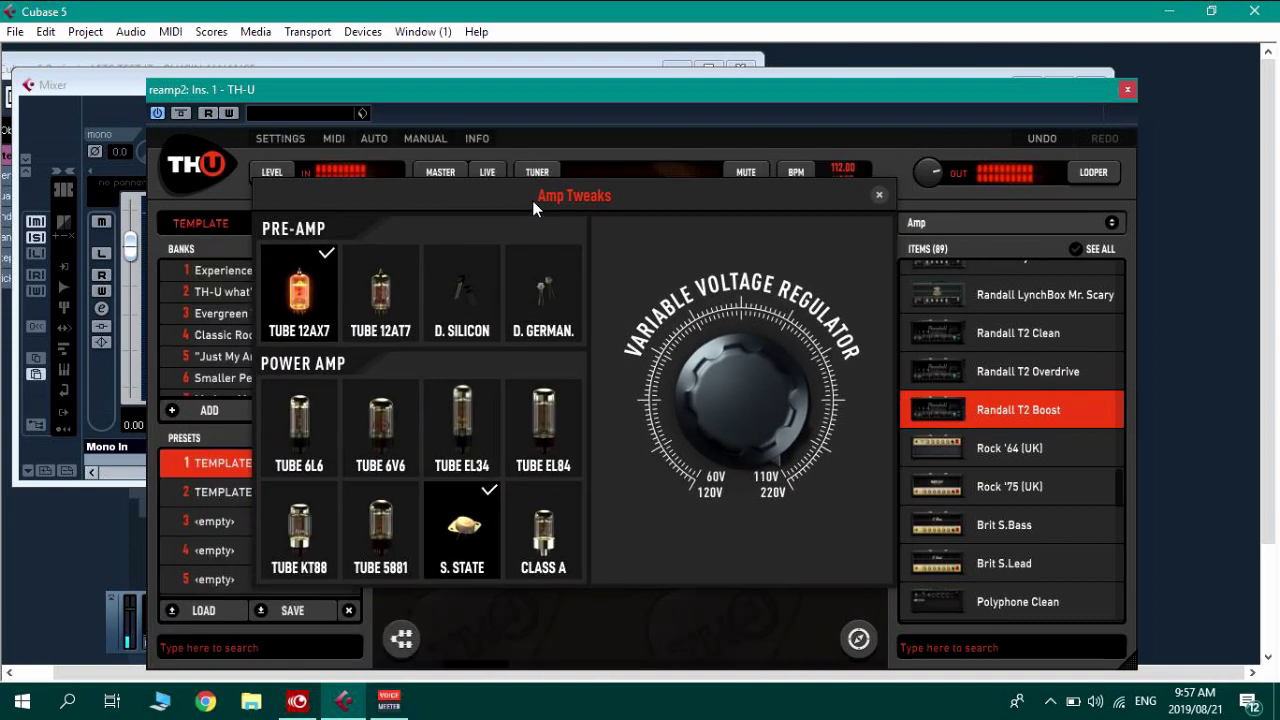
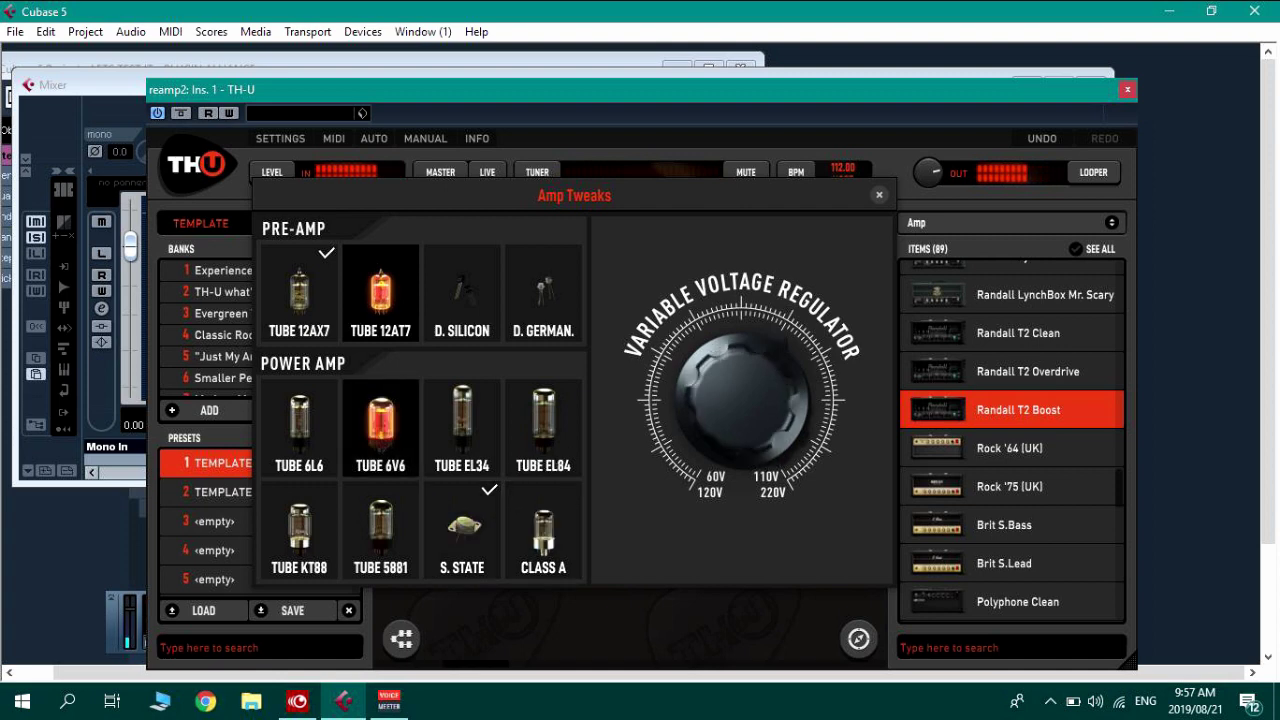
left_click_drag(740, 400, 740, 280)
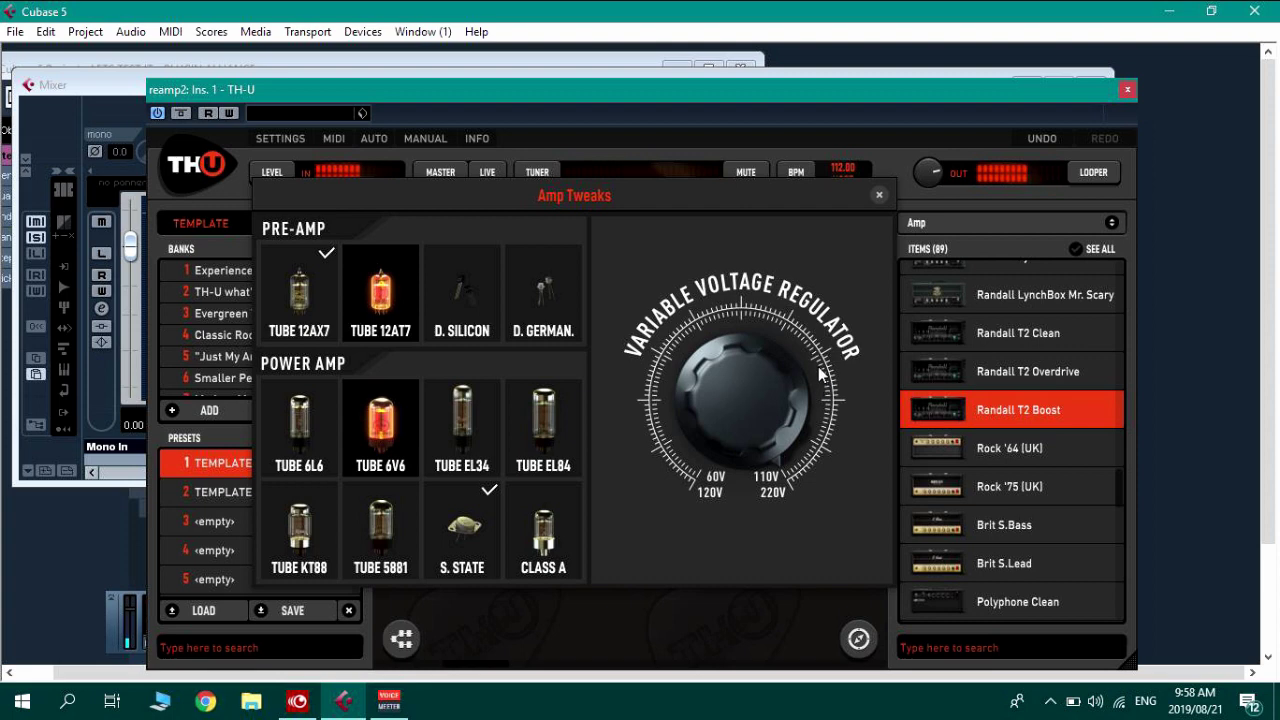
left_click(879, 195)
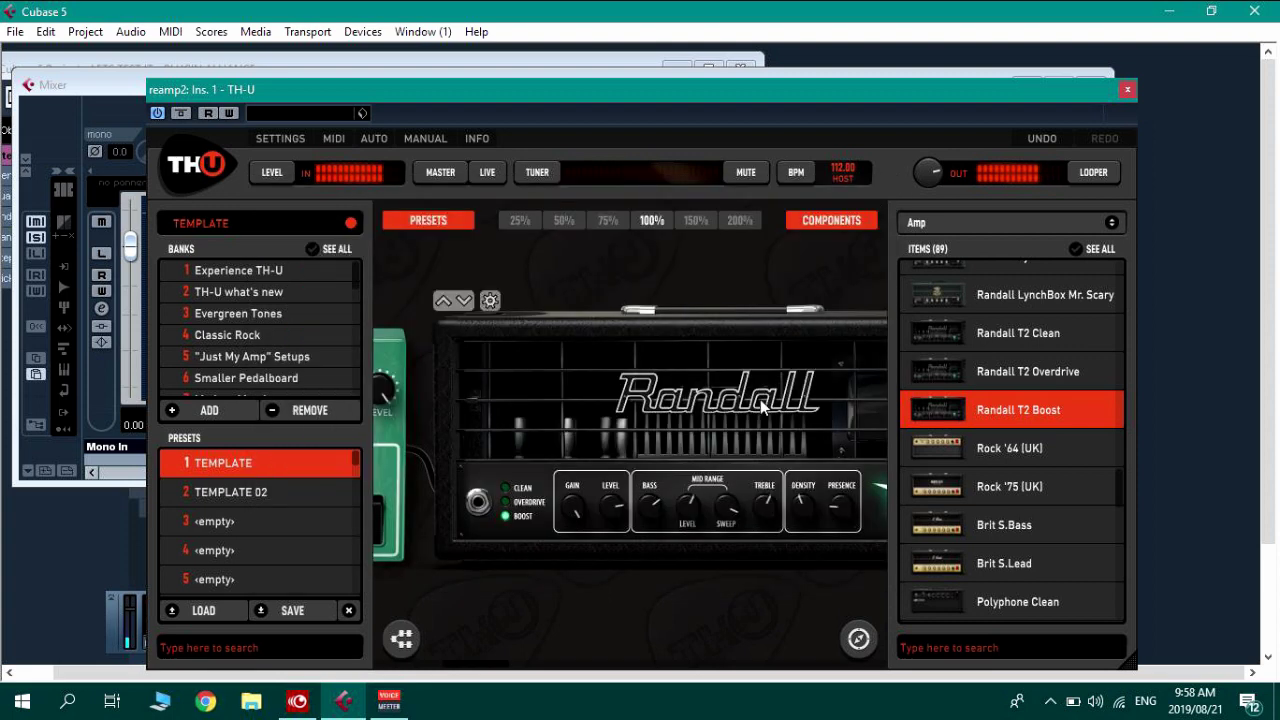
Raise the Randall T2 Boost's master volume to about 6.8 dB.
scroll(627, 577, "right", 3)
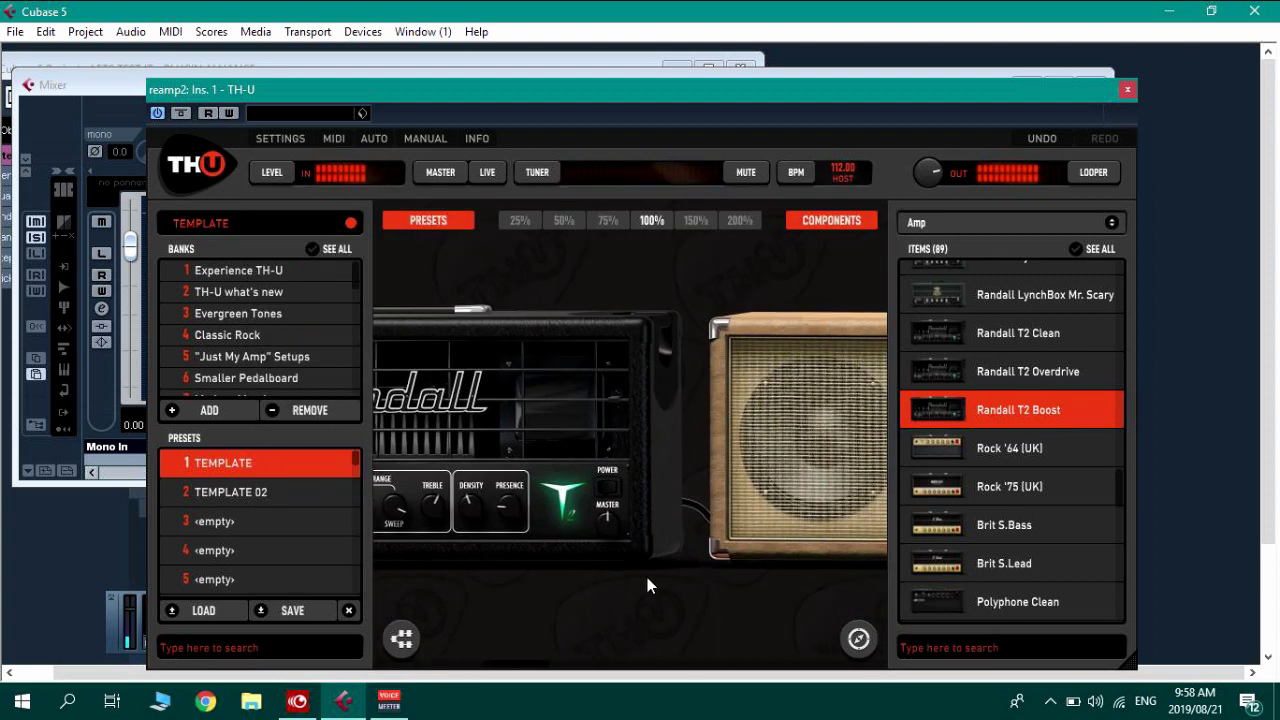
scroll(620, 570, "up", 2)
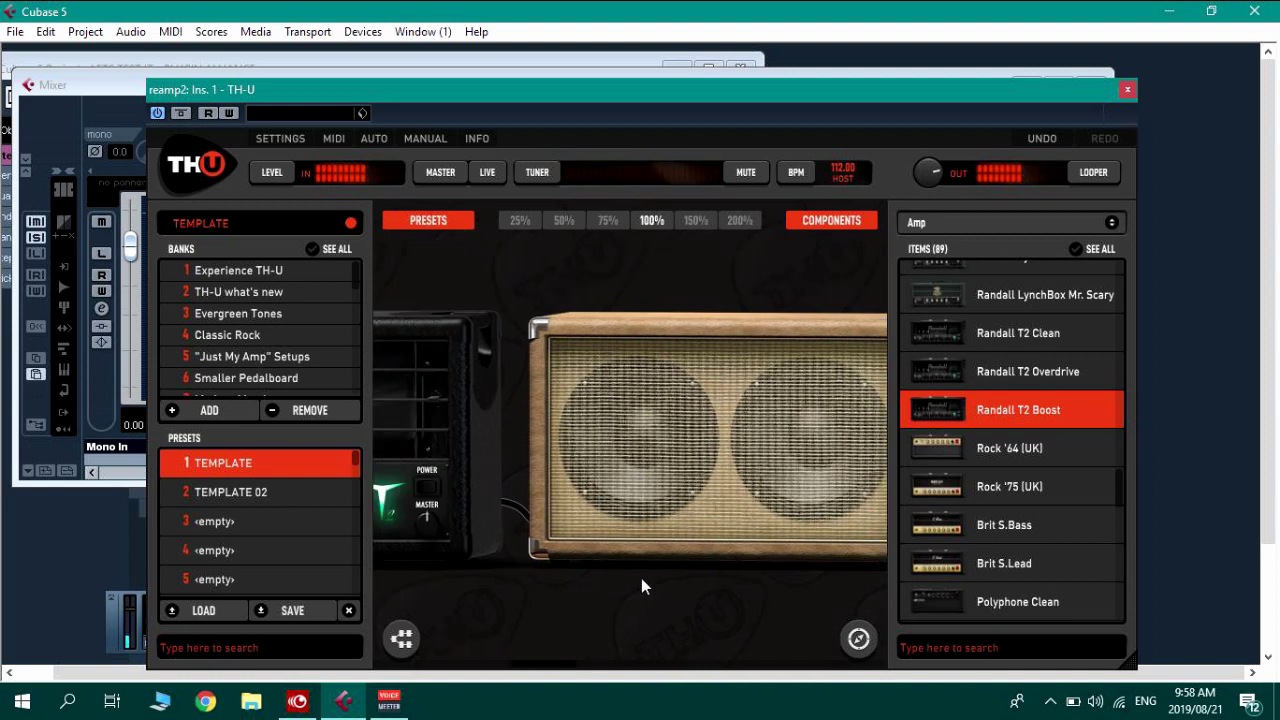
mouse_move(658, 517)
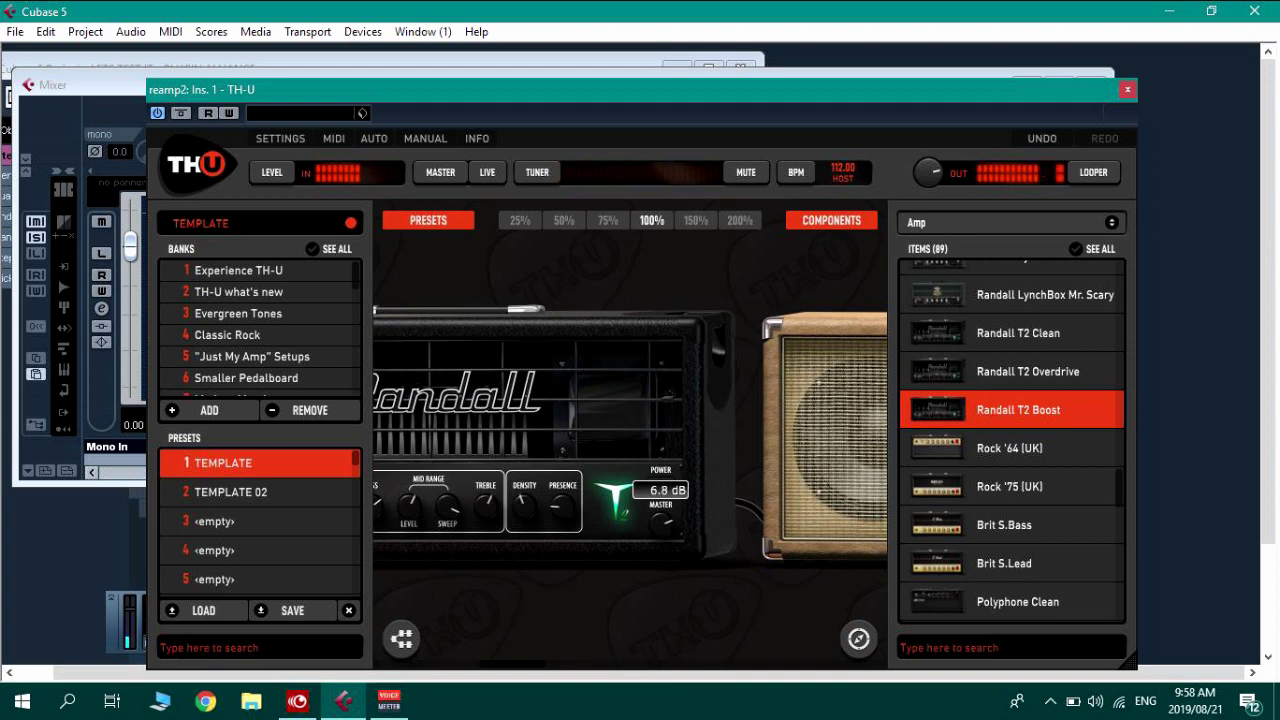
scroll(571, 590, "up", 3)
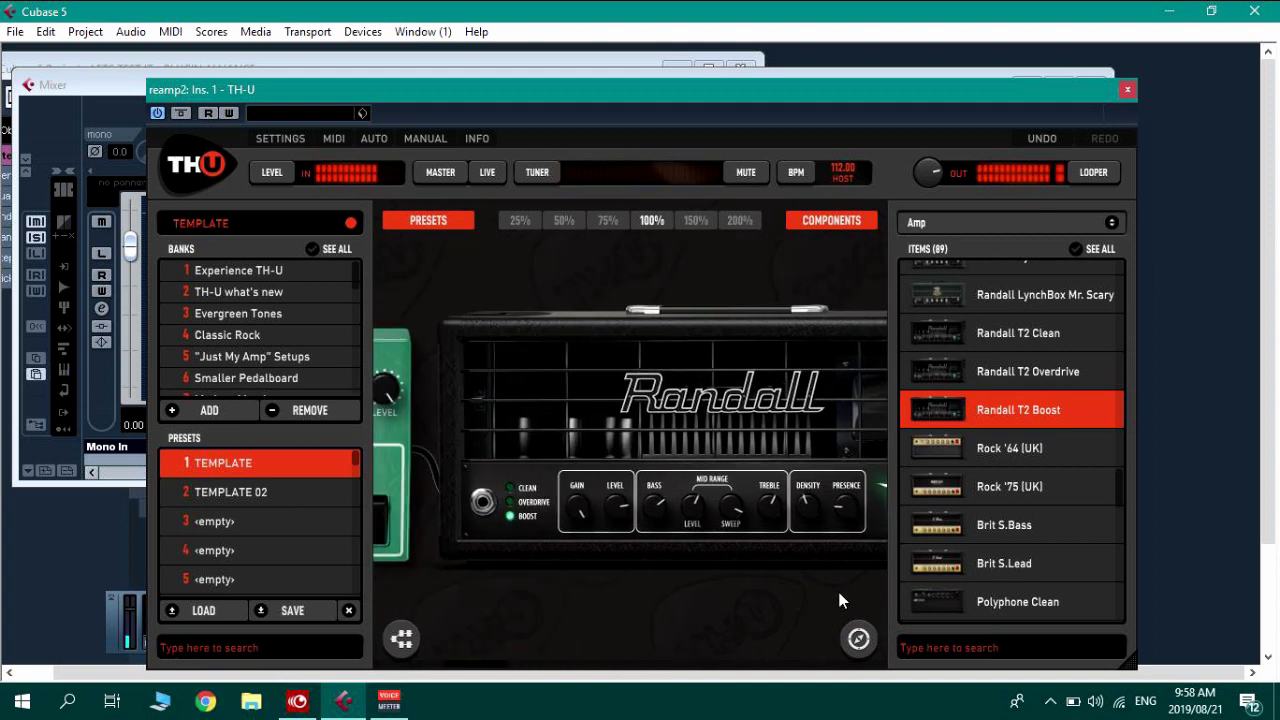
Toggle the Tube Nine pedal on and off, and switch off the BeeDeeToo pedal.
left_click_drag(709, 563, 490, 578)
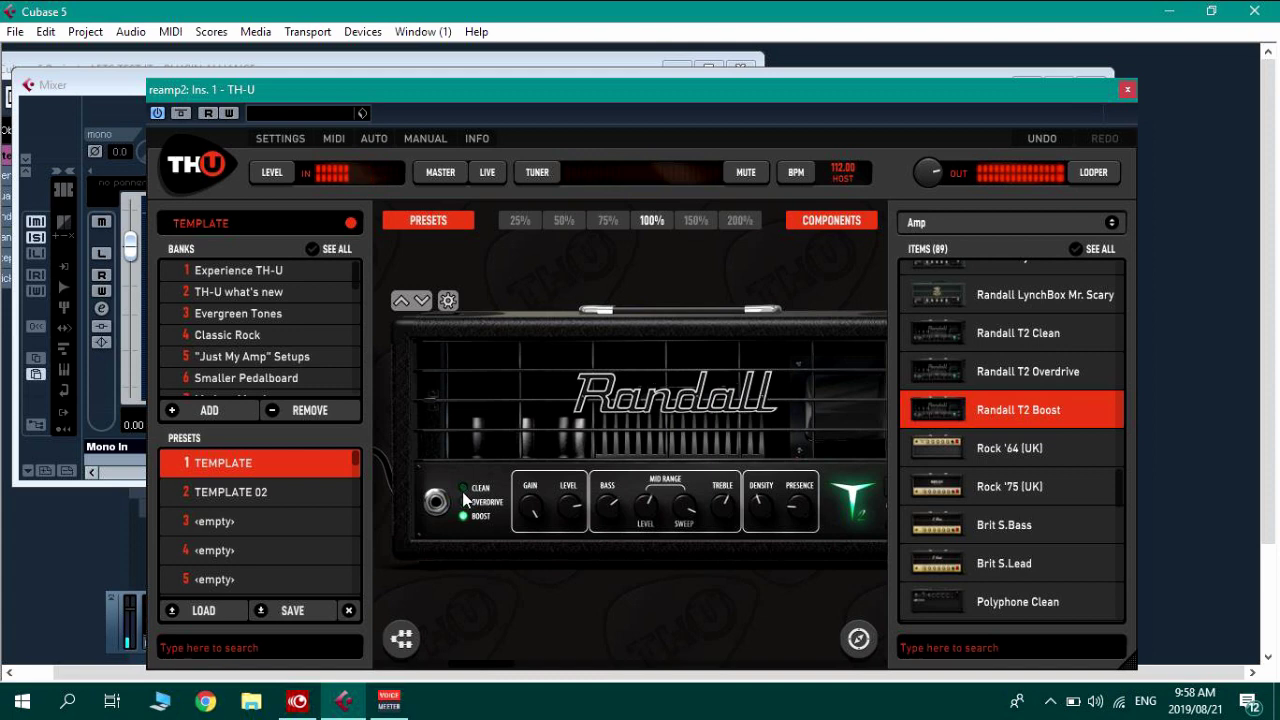
scroll(487, 590, "up", 3)
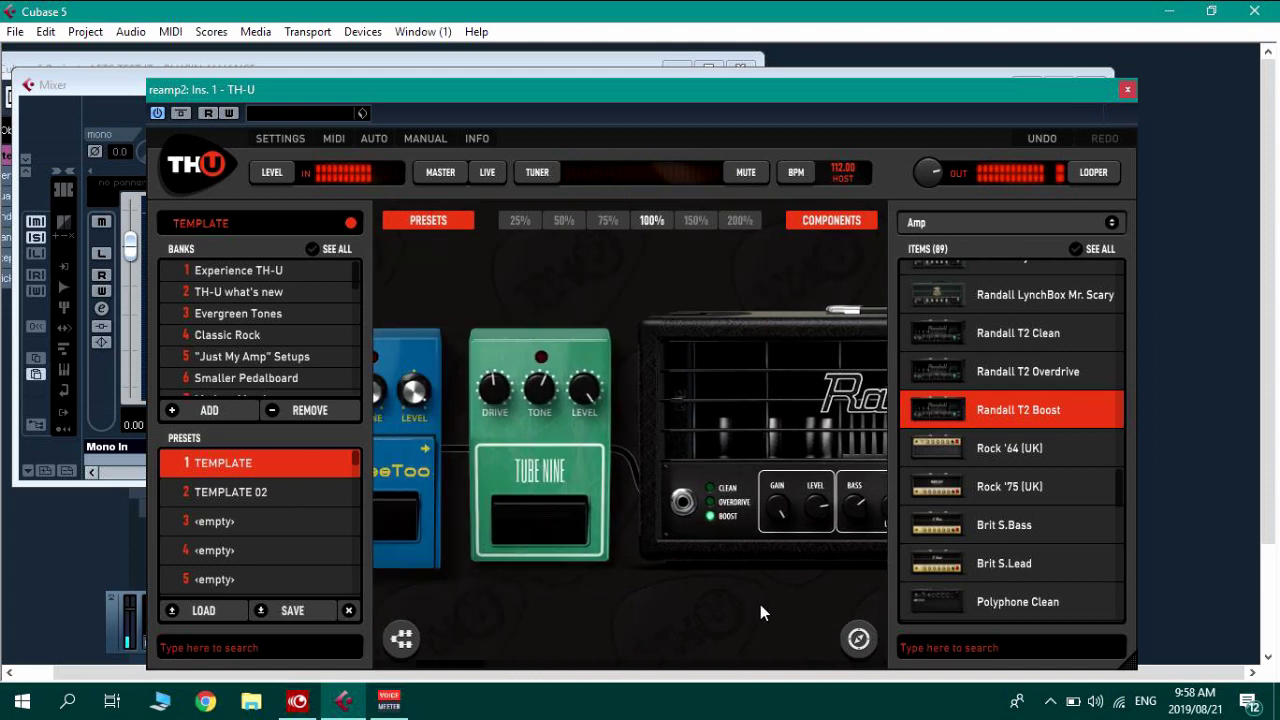
left_click(580, 515)
left_click(490, 525)
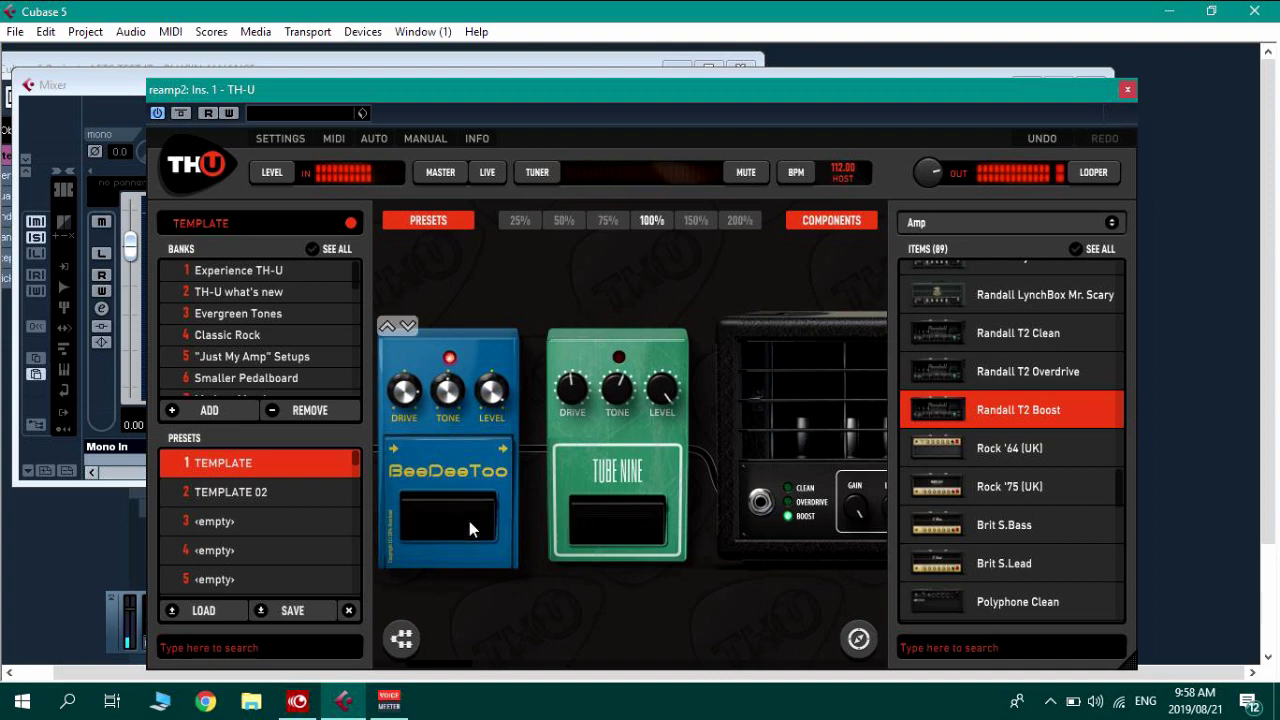
left_click(469, 521)
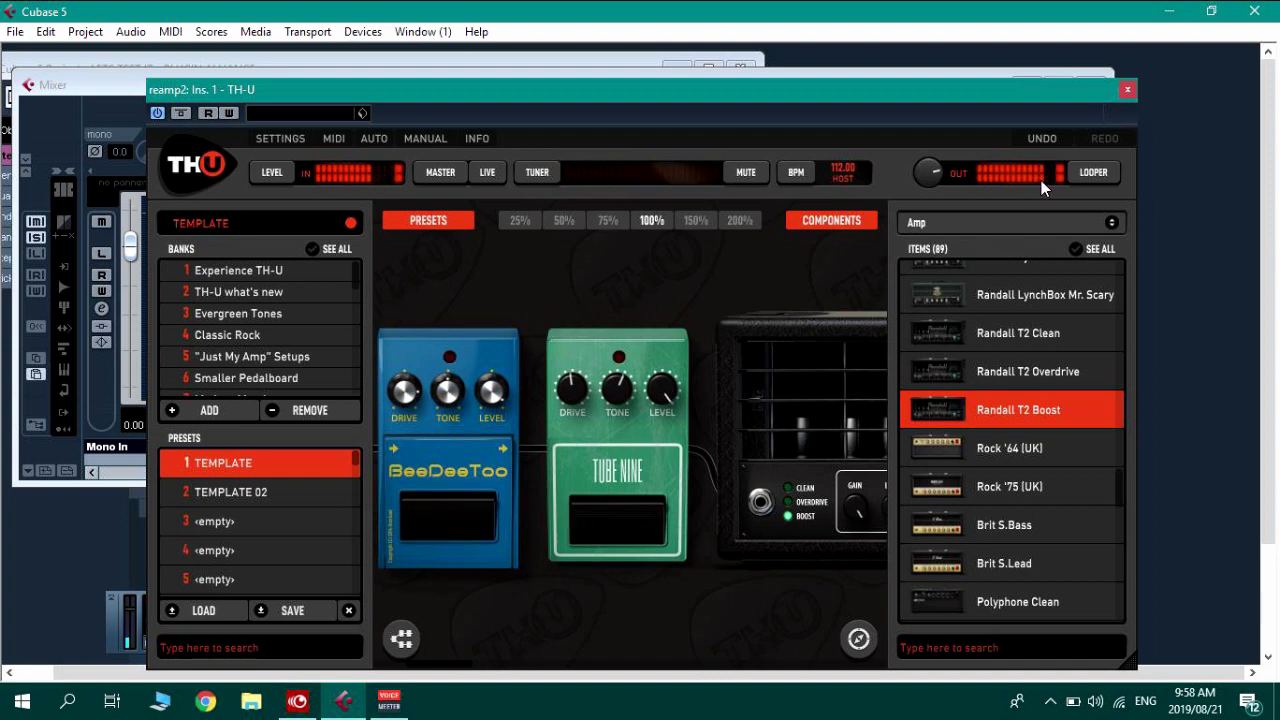
Remove the Randall T2 Boost amp and add the Polyphone Dist amp between the Tube Nine pedal and the 2x12 cabinet.
left_click(566, 221)
left_click_drag(777, 562, 576, 552)
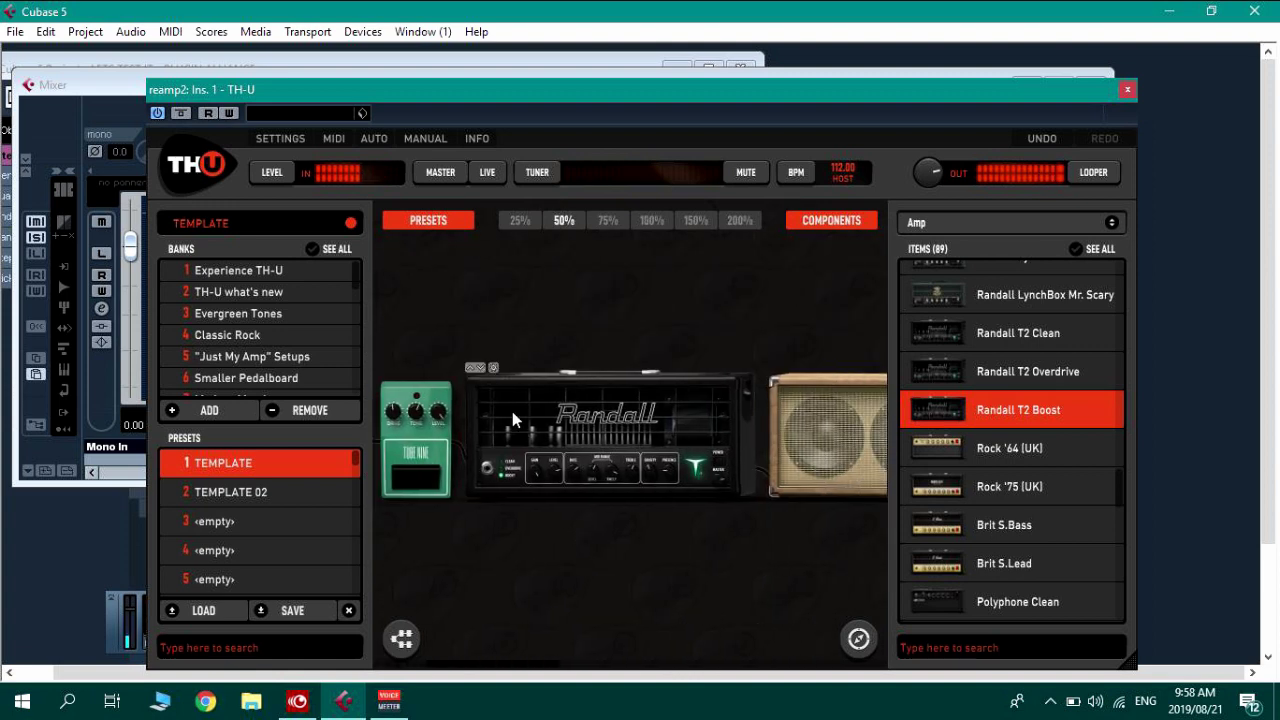
left_click_drag(499, 402, 868, 630)
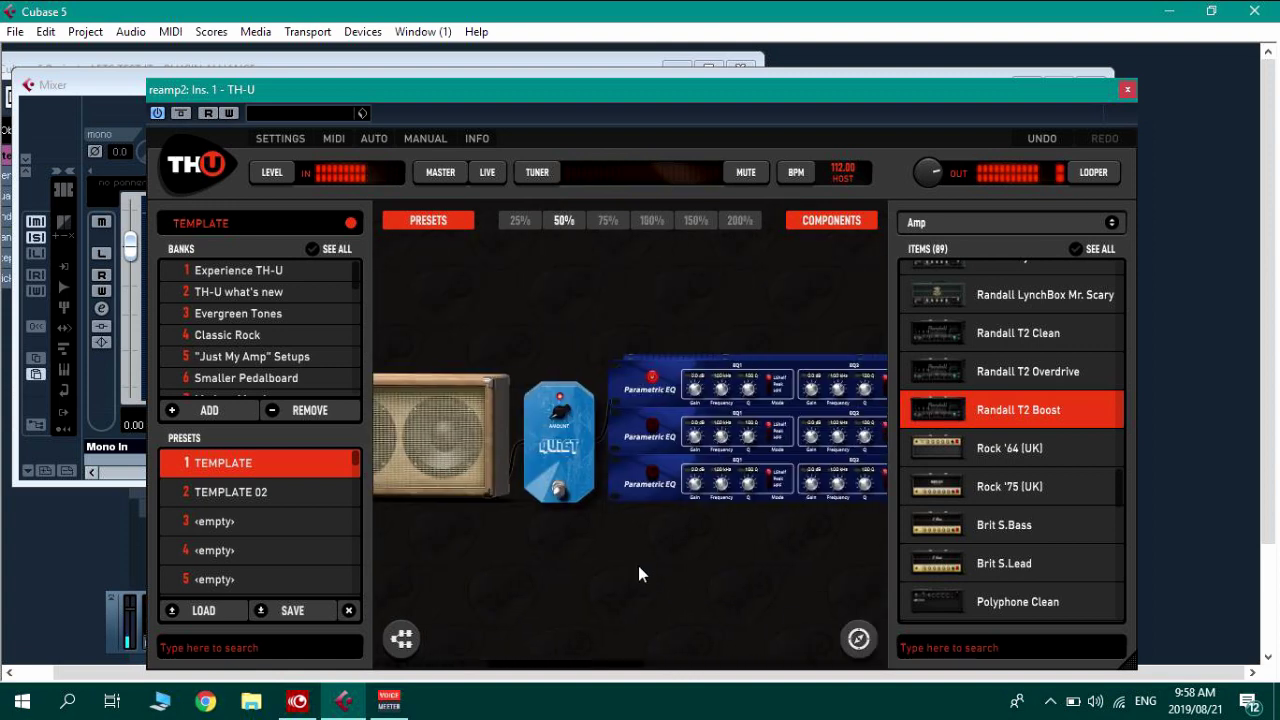
left_click_drag(638, 565, 868, 527)
scroll(1037, 483, "down", 3)
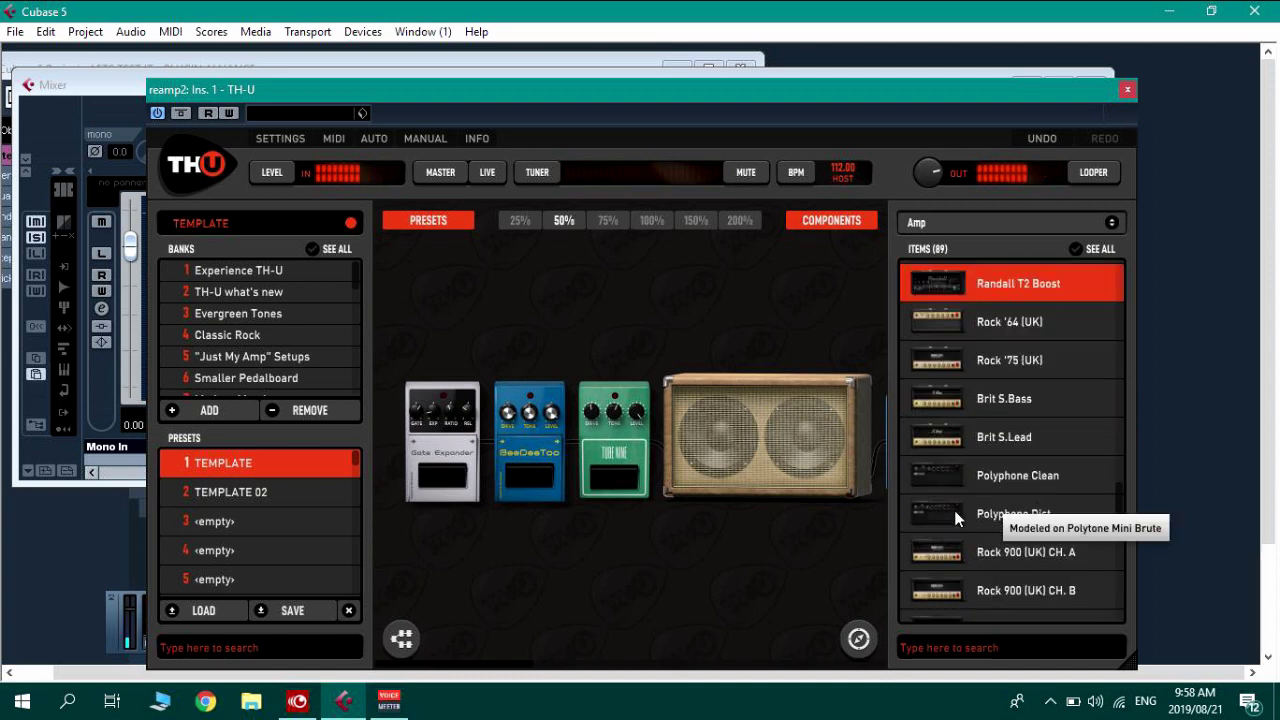
left_click_drag(1007, 513, 691, 478)
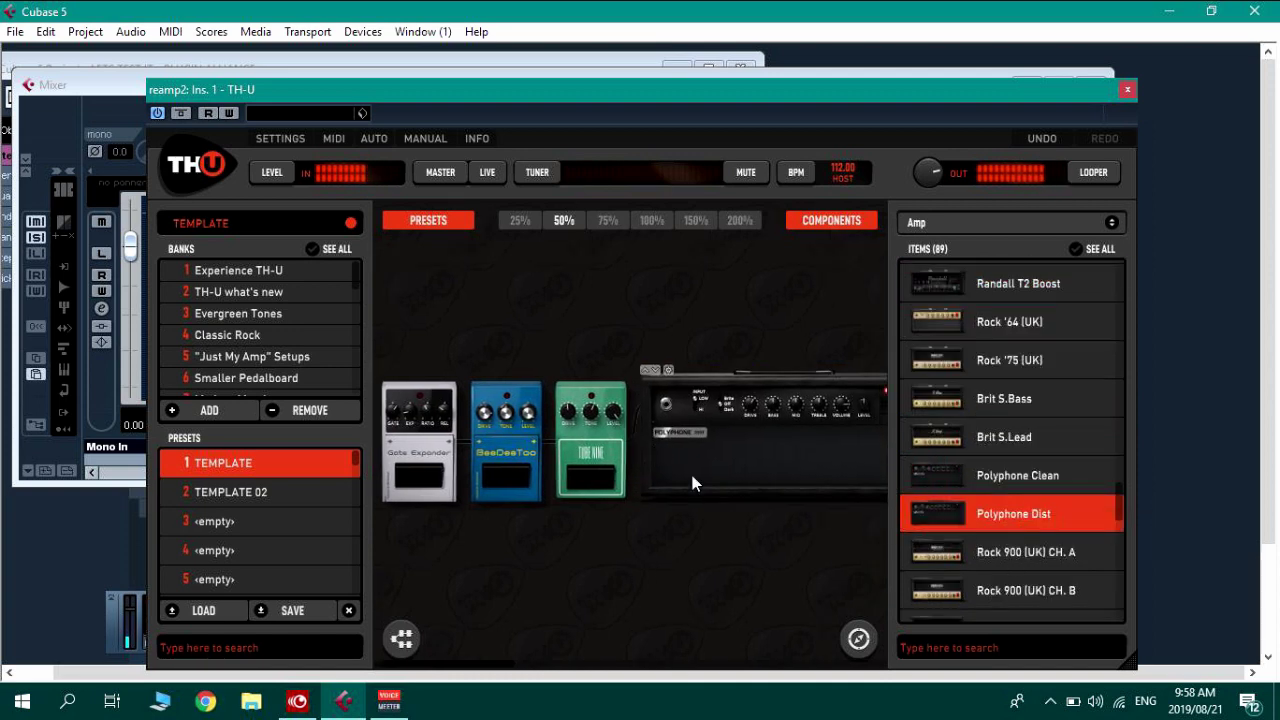
Remove the Polyphone Dist amp from the reamp2 chain and try the THD Univalve amp in its place.
left_click_drag(590, 483, 858, 638)
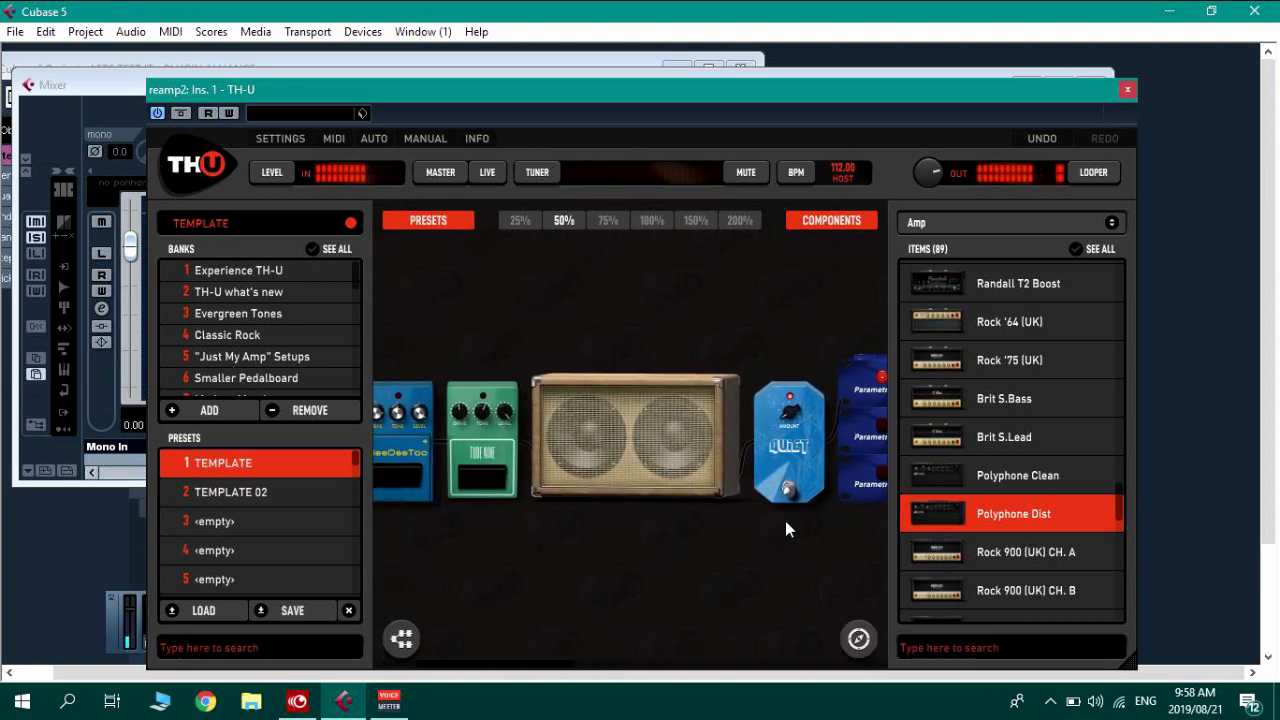
scroll(1003, 527, "down", 5)
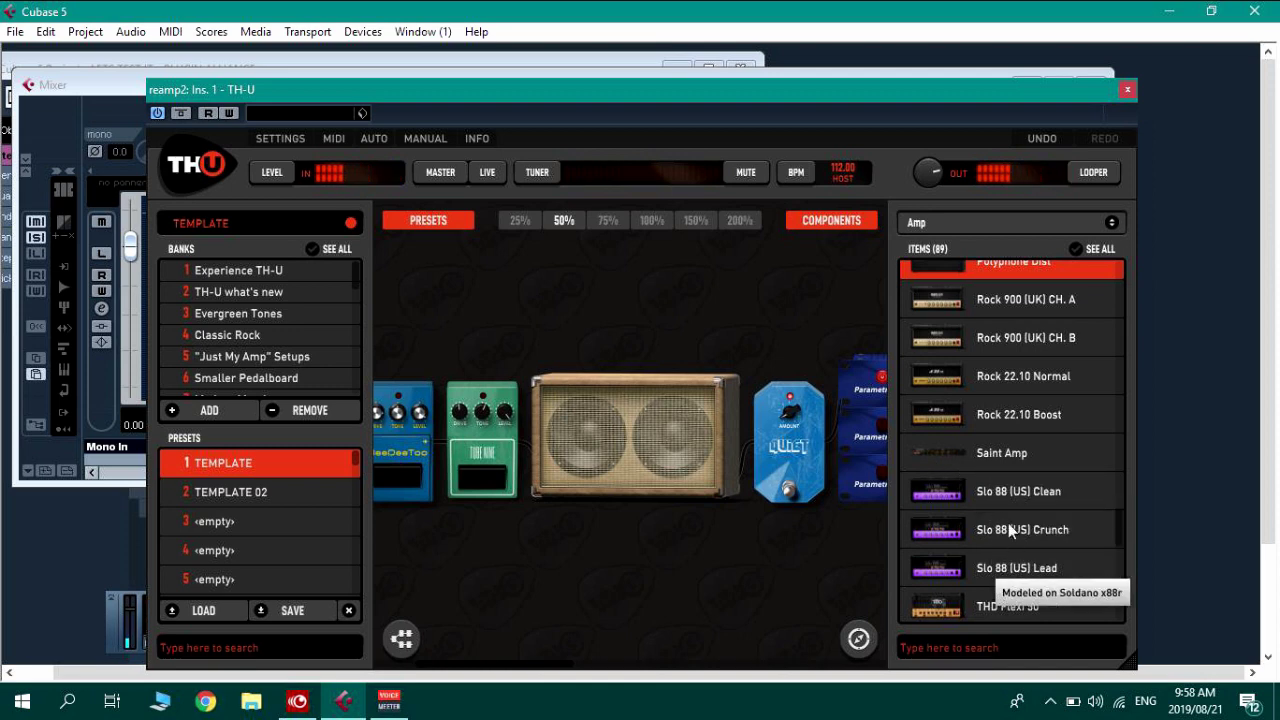
scroll(1003, 512, "down", 3)
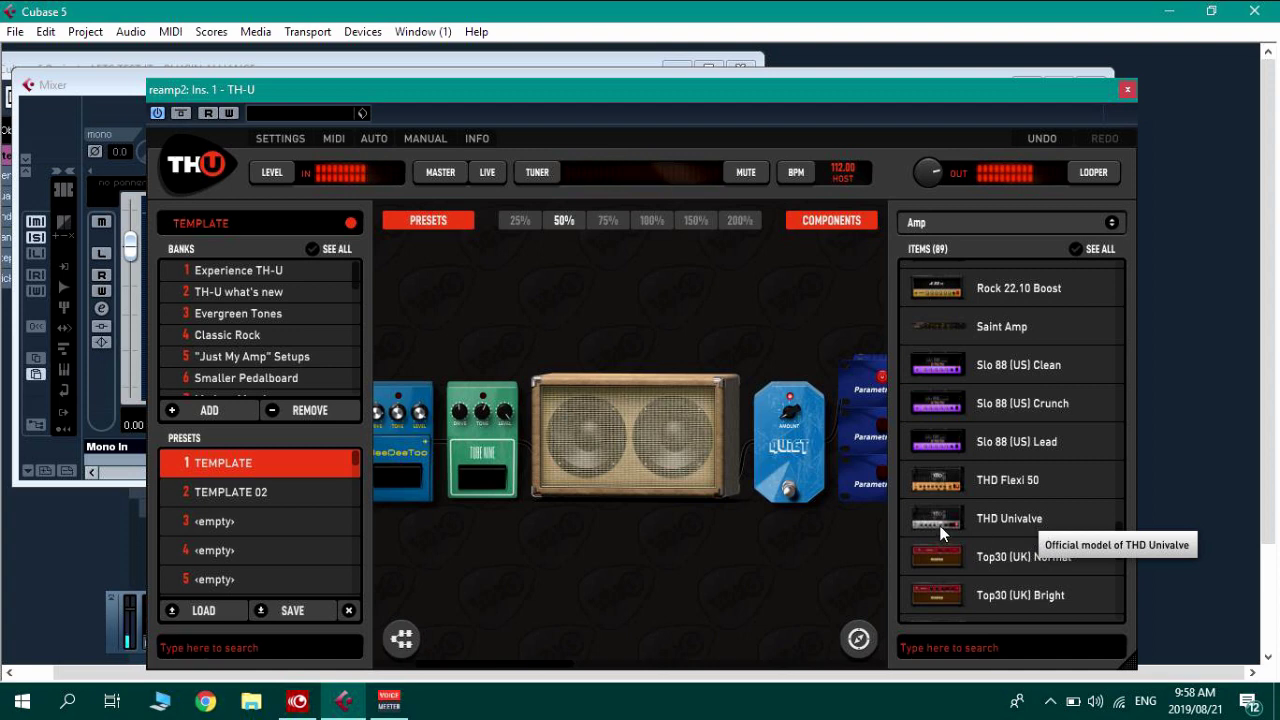
left_click_drag(944, 527, 857, 638)
Add the SSS-tone amp between the Tube Nine pedal and the 2x12 cabinet and adjust its tone controls.
scroll(955, 548, "down", 3)
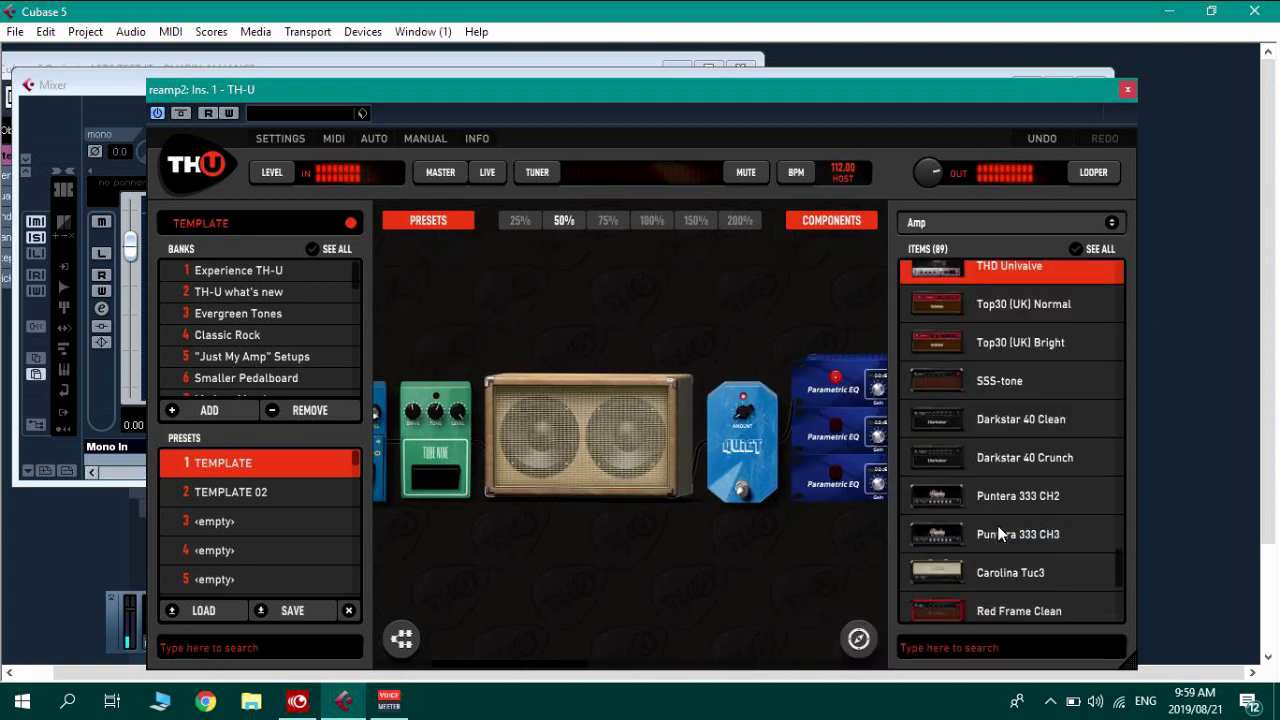
left_click_drag(949, 376, 460, 445)
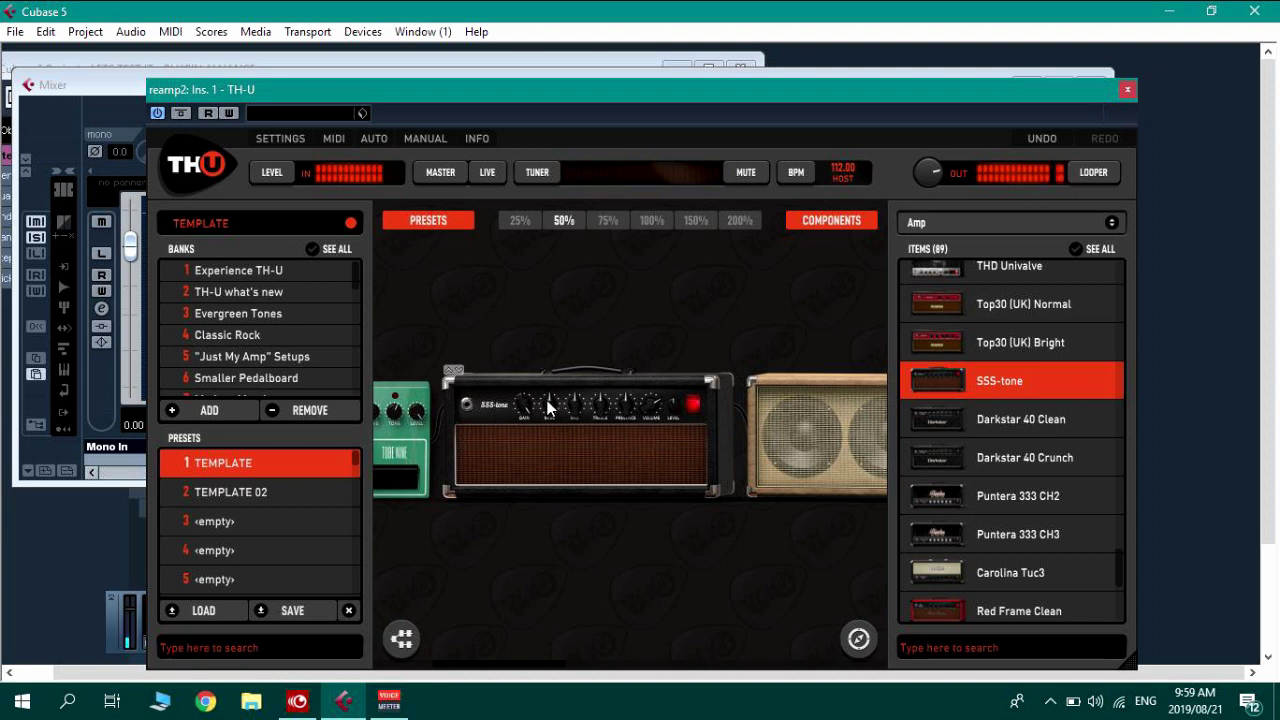
left_click_drag(573, 413, 569, 397)
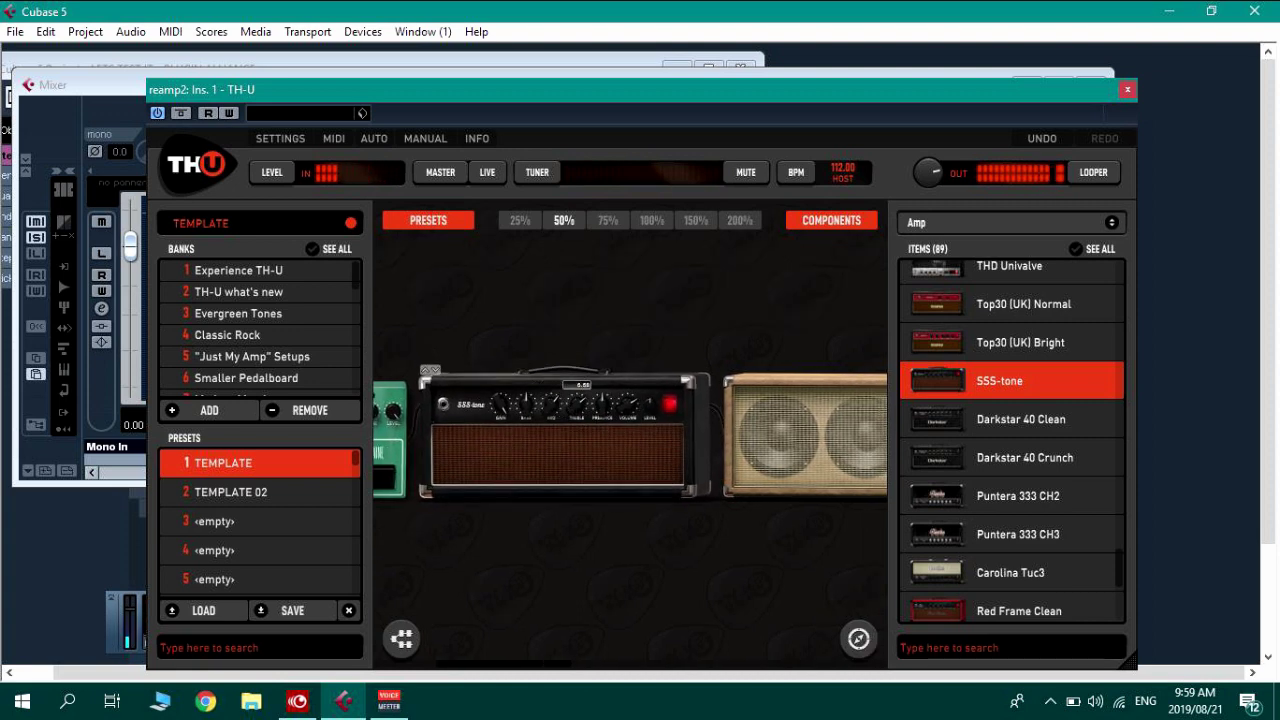
left_click_drag(583, 410, 595, 410)
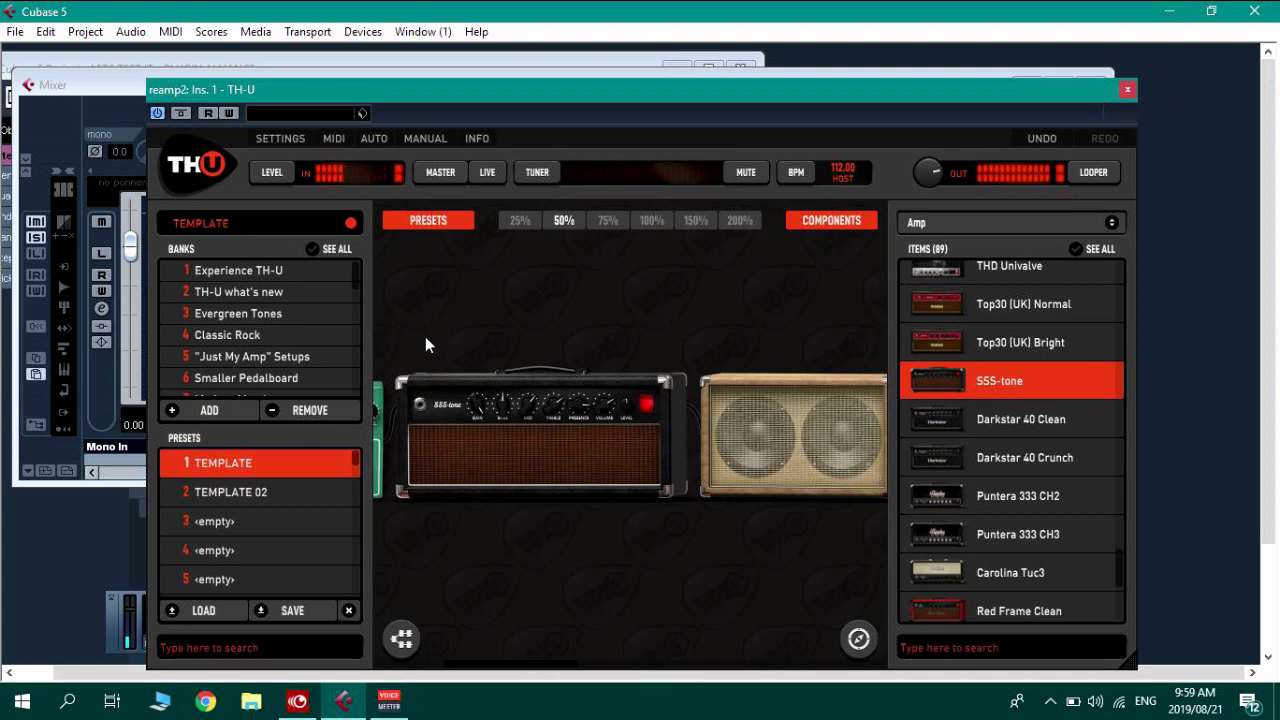
Close the amp plug-in, compare reamp2 soloed and in the full mix, leave it unsoloed, and close its channel settings.
left_click(1126, 90)
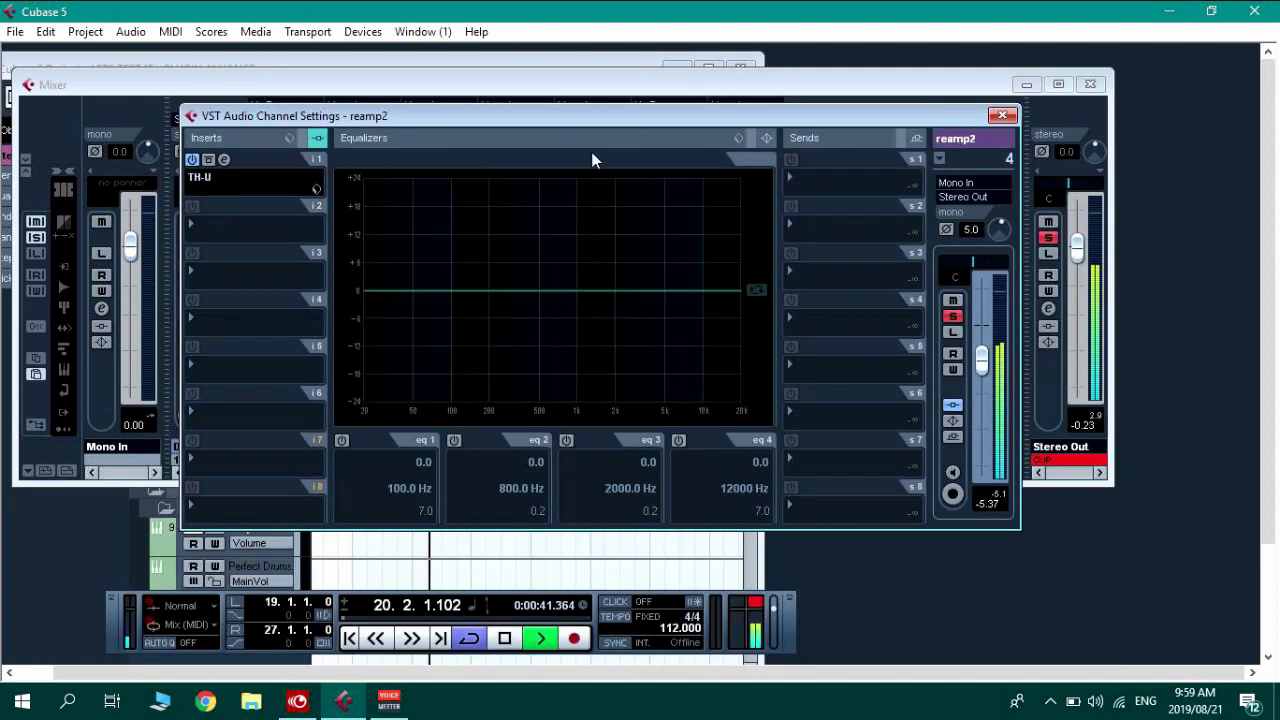
left_click(957, 316)
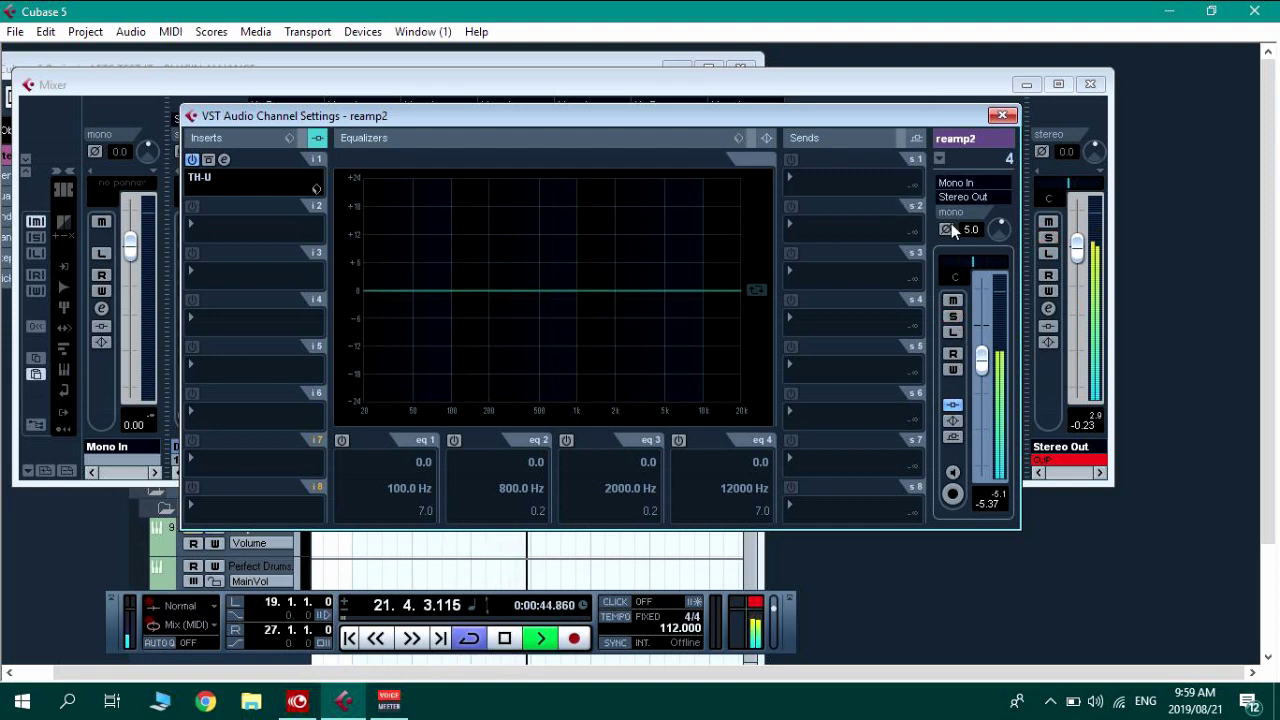
left_click(958, 320)
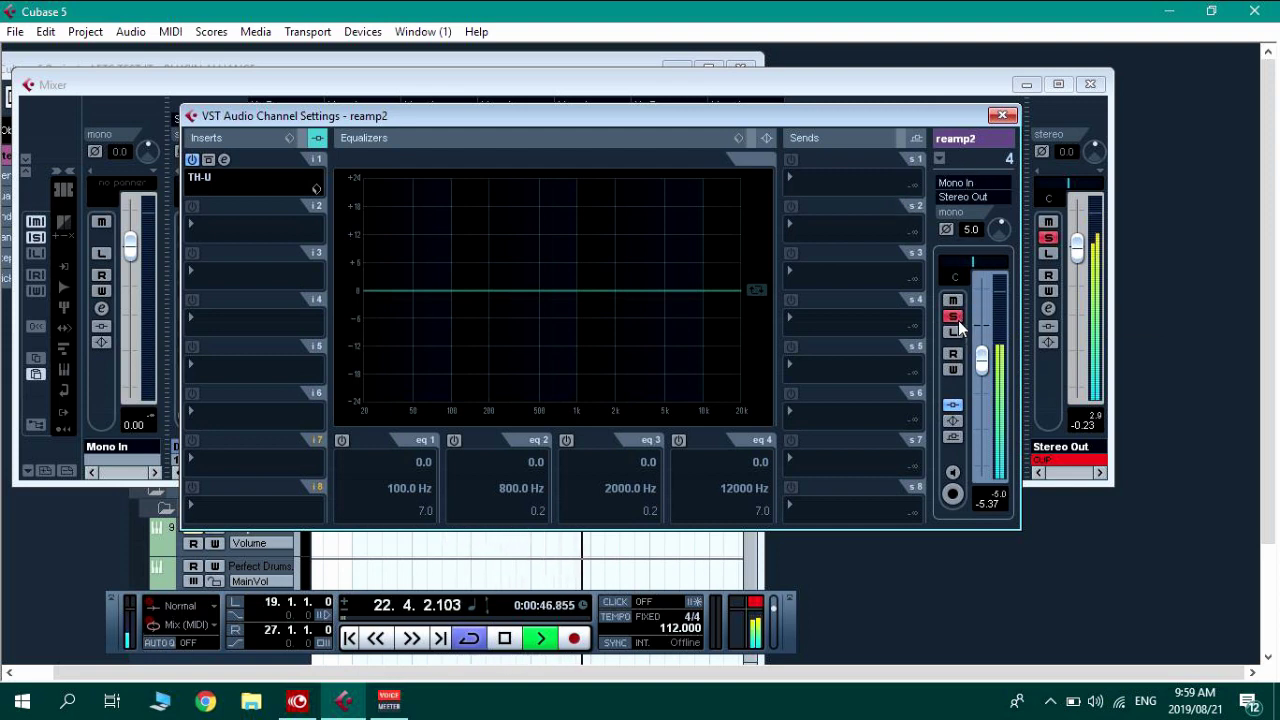
left_click(958, 320)
left_click(1002, 117)
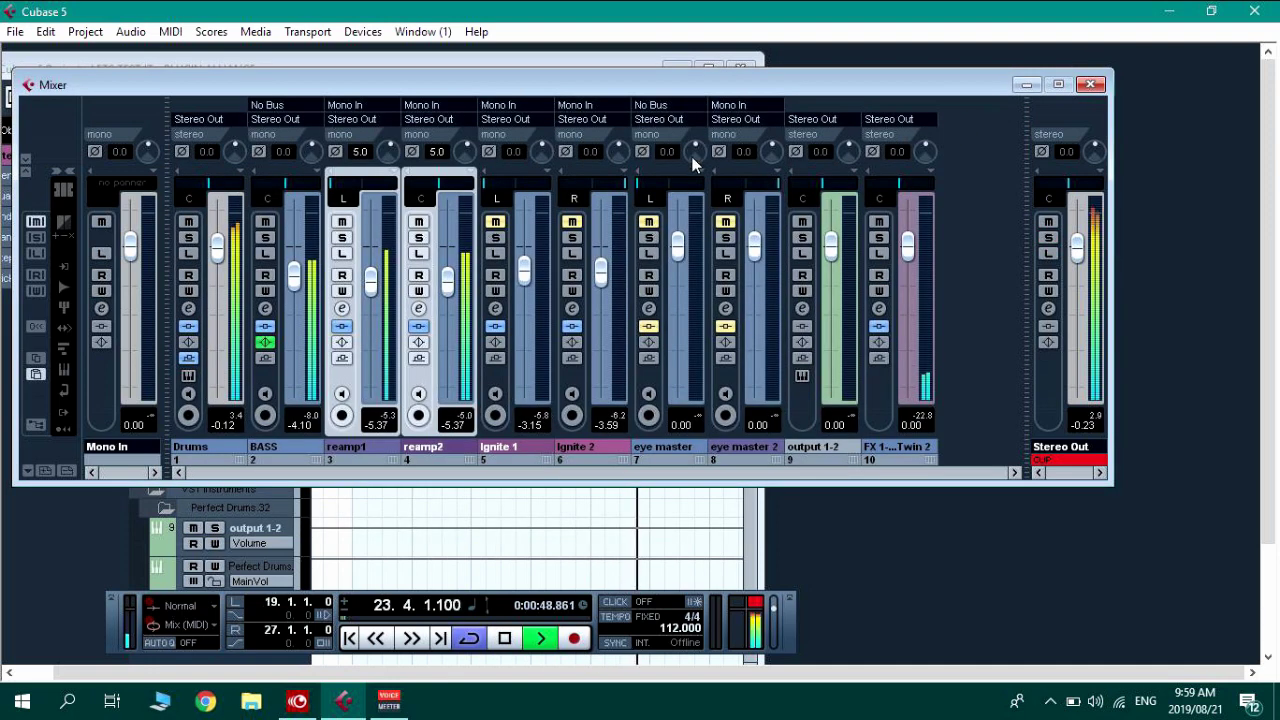
Lower reamp1 to silence, center reamp2's pan, and set the reamp2 level to about -4.81 dB.
left_click_drag(455, 190, 505, 188)
left_click_drag(372, 304, 371, 390)
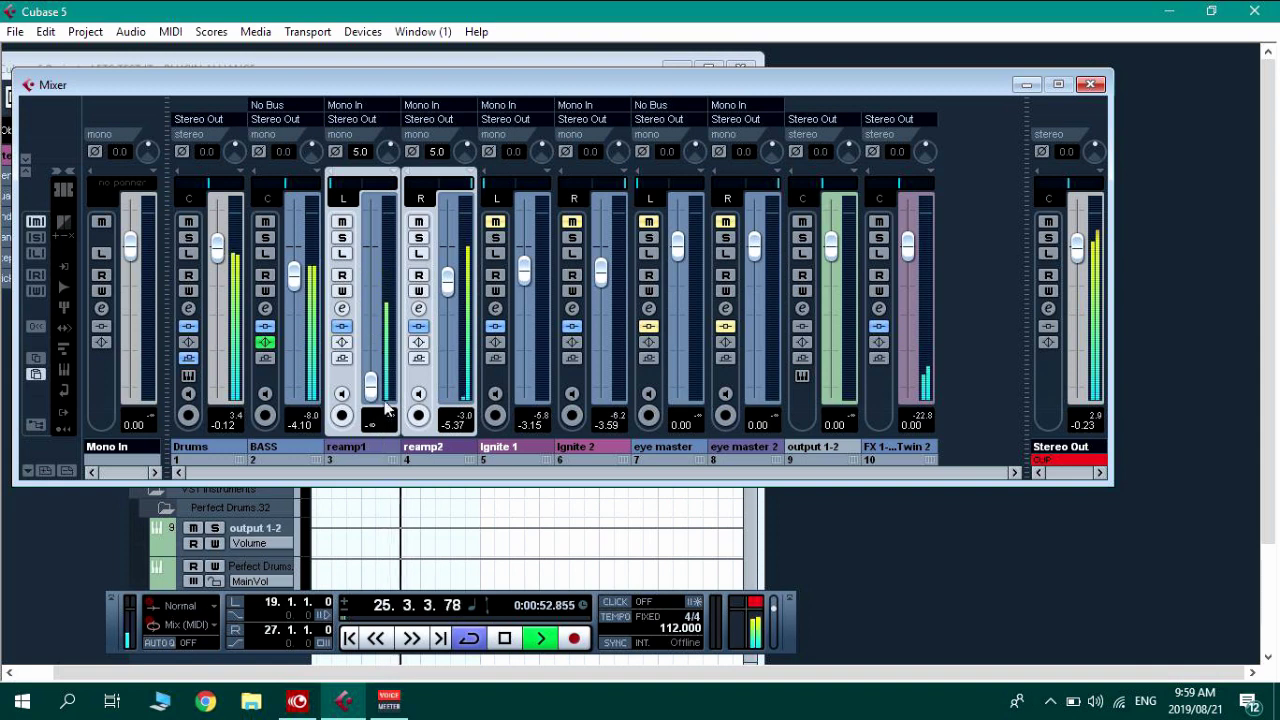
left_click(425, 205)
left_click(425, 205, "ctrl")
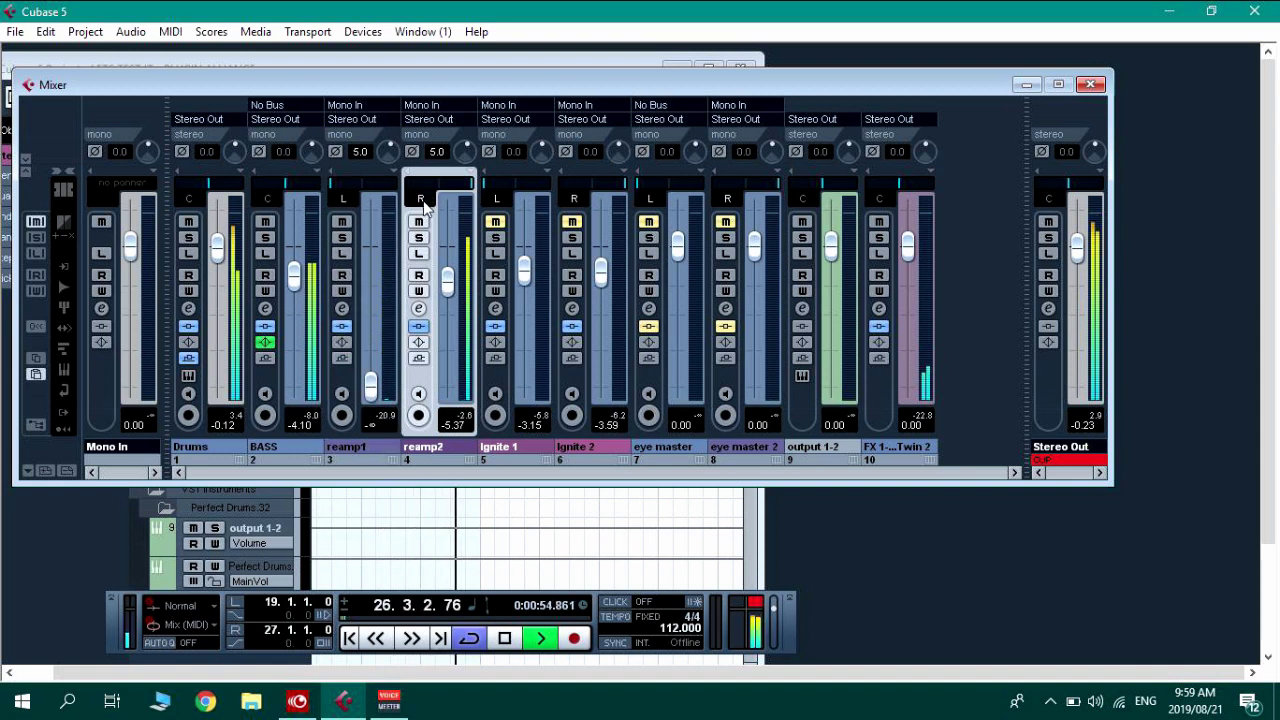
mouse_move(448, 295)
left_mouse_down()
mouse_move(451, 306)
mouse_move(446, 293)
left_mouse_up()
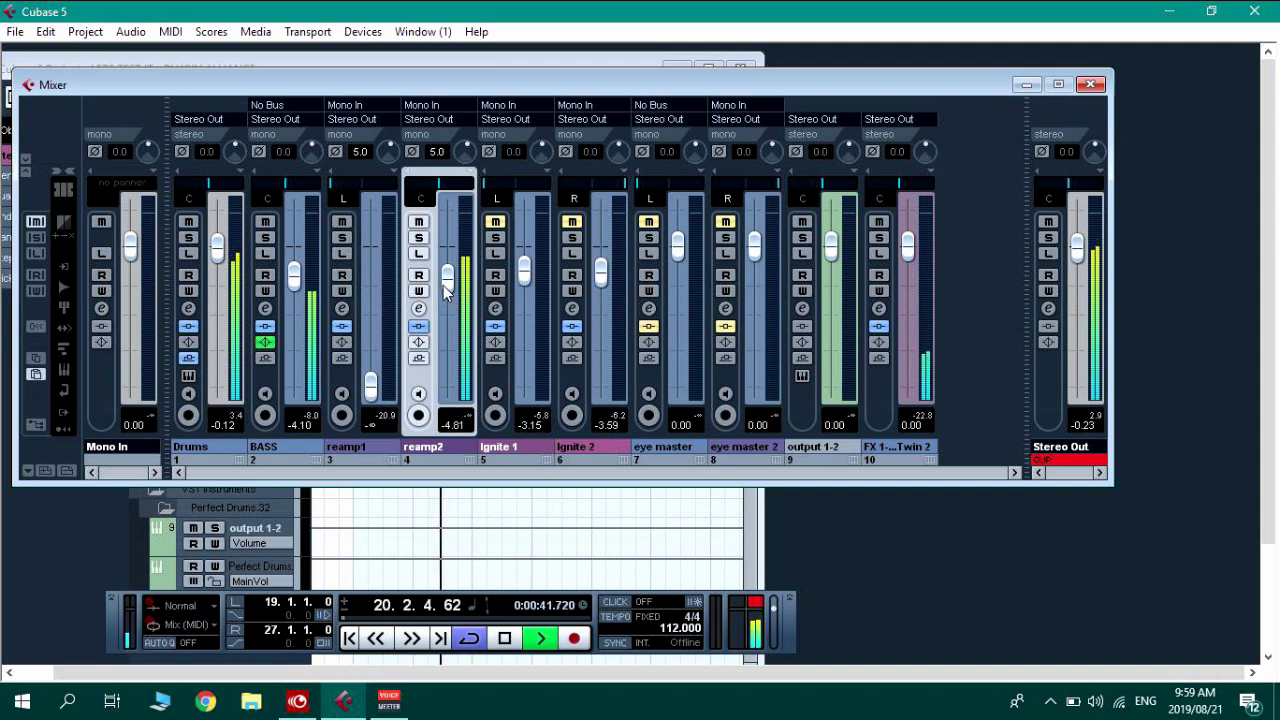
Select the Ignite 1 and Ignite 2 channels and center the pan of Ignite 1.
left_click(534, 450)
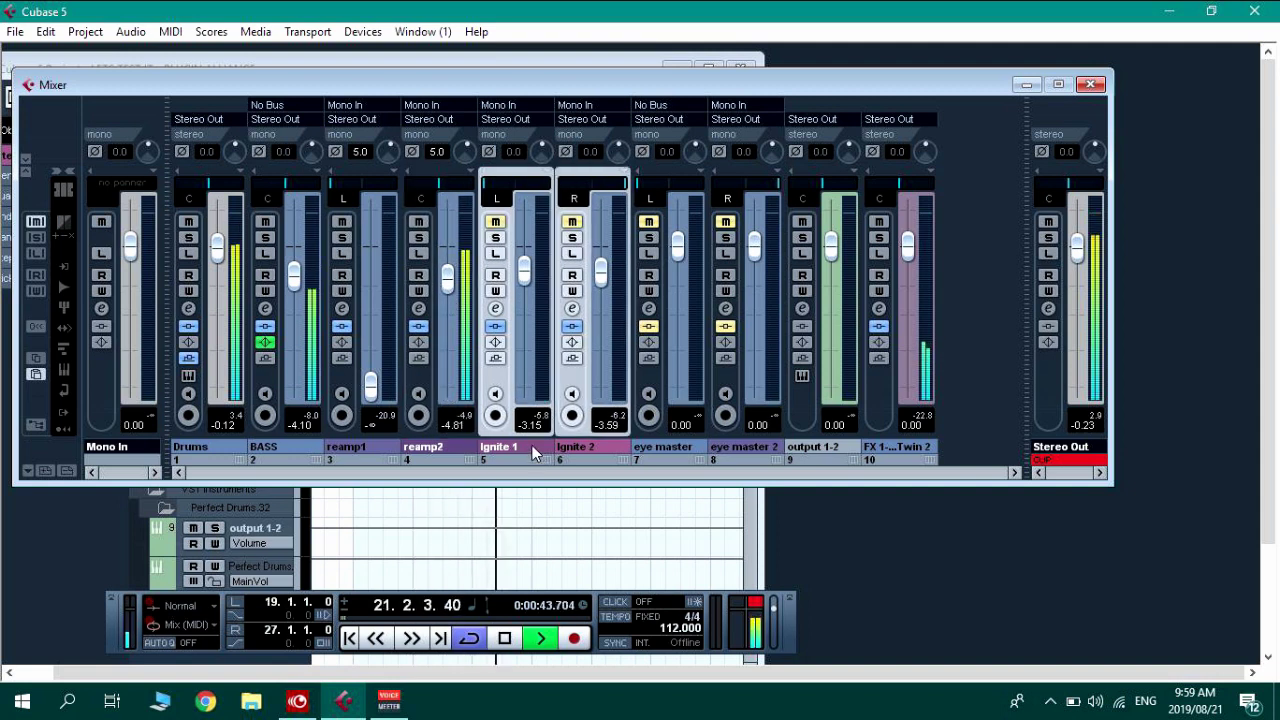
right_click(531, 446)
left_click(583, 263)
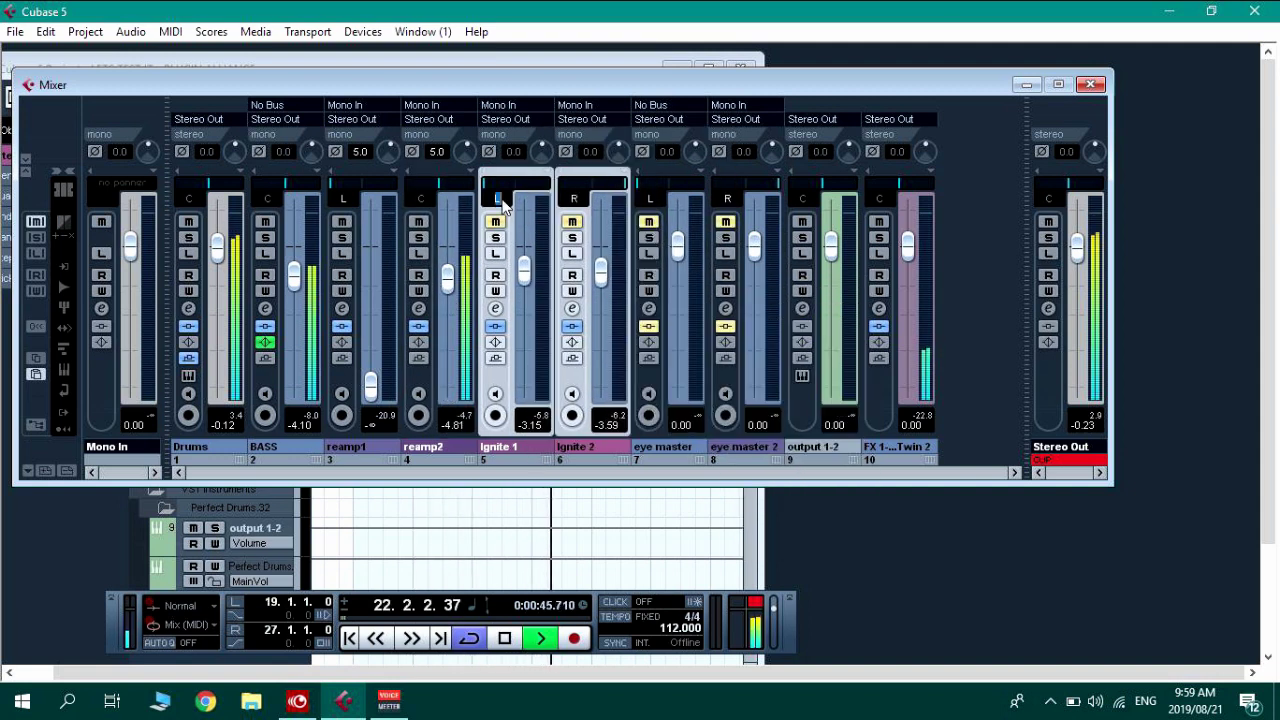
left_click(501, 200, "ctrl")
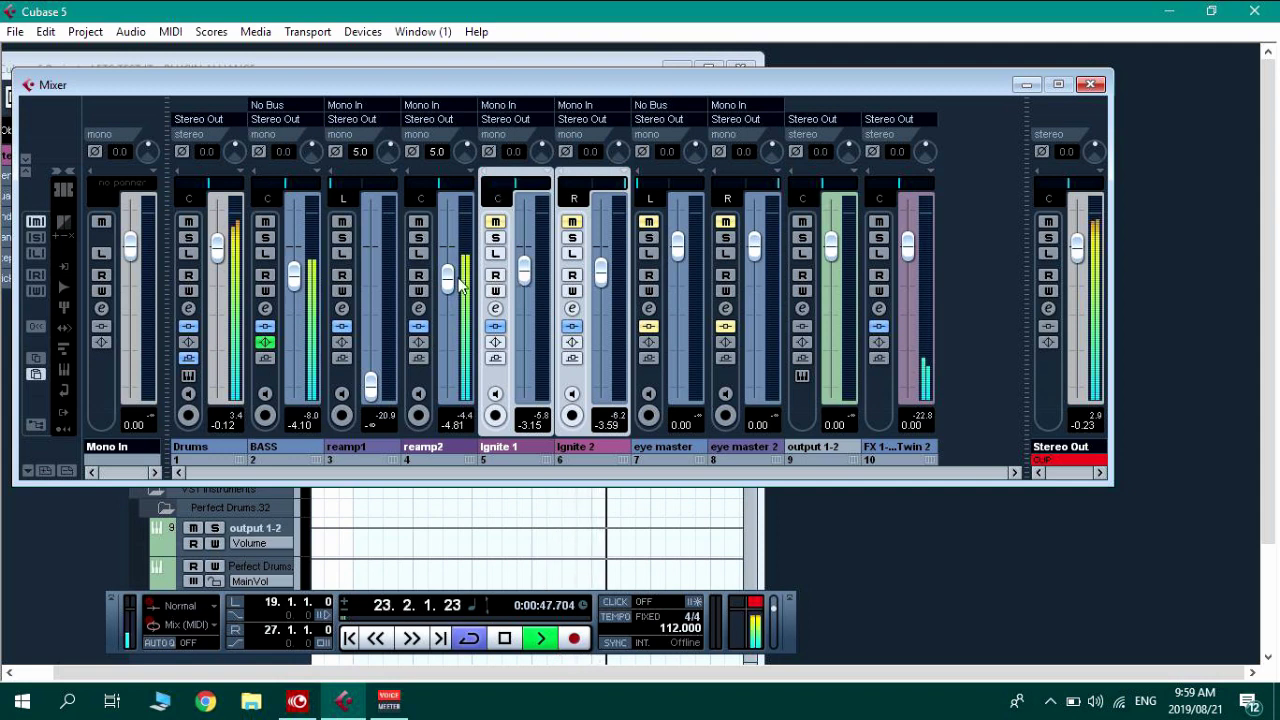
Silence reamp2 to audition Ignite 1 unmuted at about -1.26 dB, and swap back by silencing Ignite 1 and raising reamp2 to about -4.99 dB.
left_click_drag(452, 280, 452, 391)
left_click(495, 222)
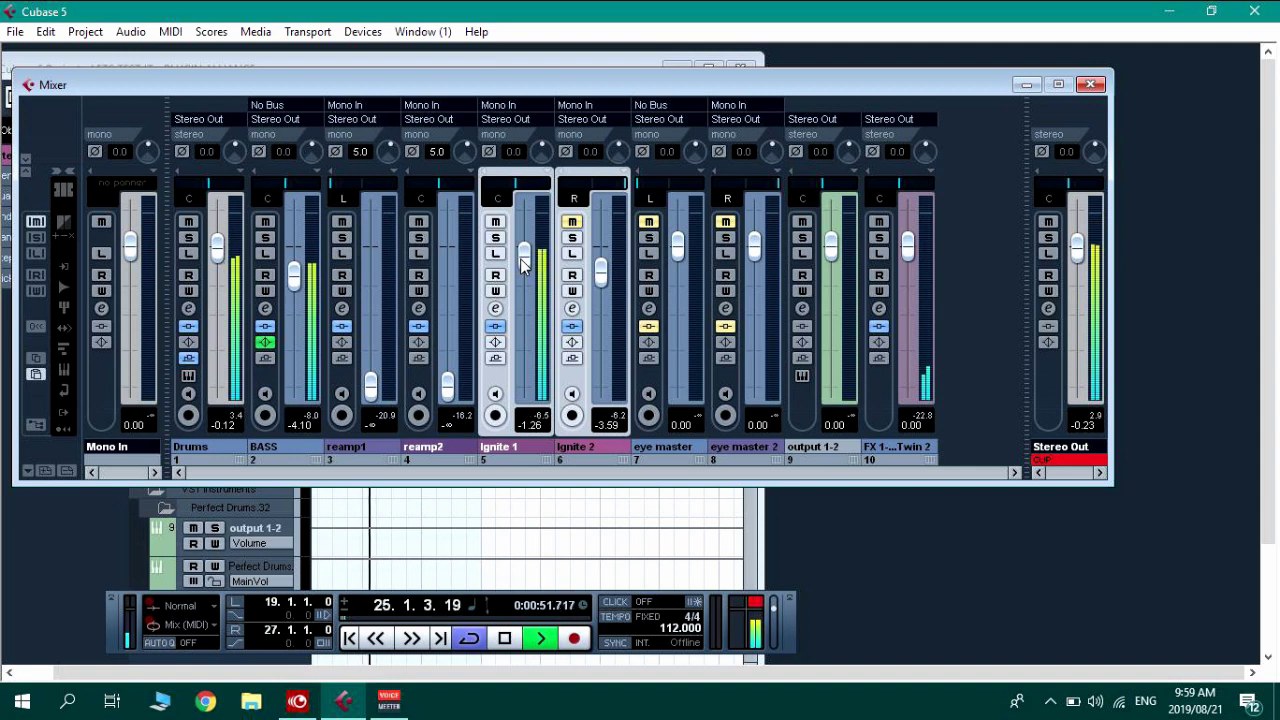
left_click_drag(523, 250, 465, 280)
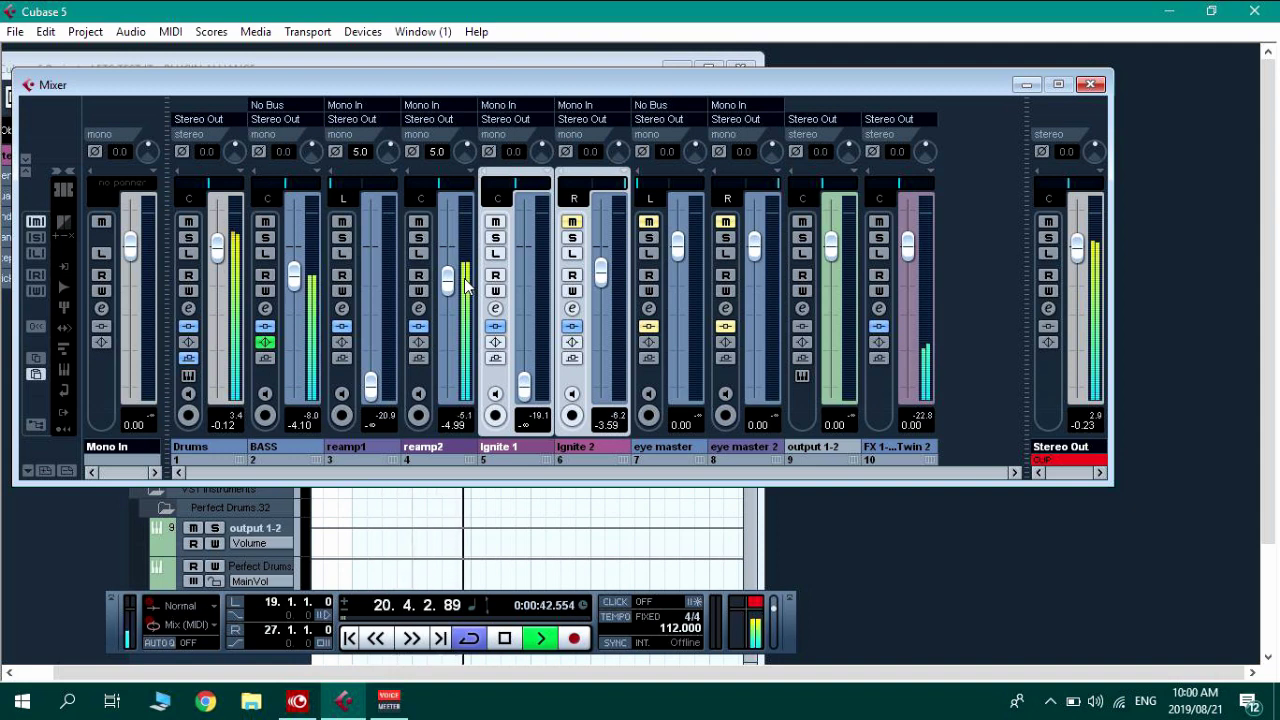
Open reamp2's TH-U, remove the Tube Nine and BeeDeeToo pedals from the chain, and close the plug-in.
left_click(428, 311)
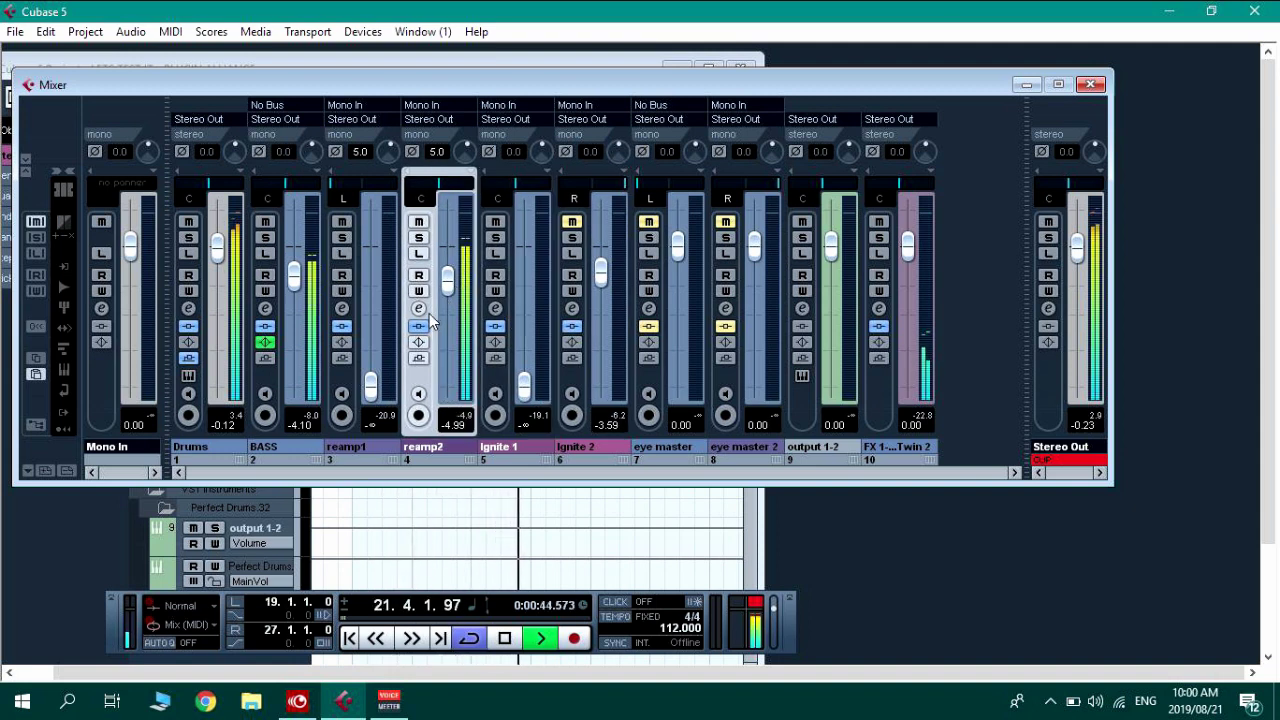
left_click(228, 176)
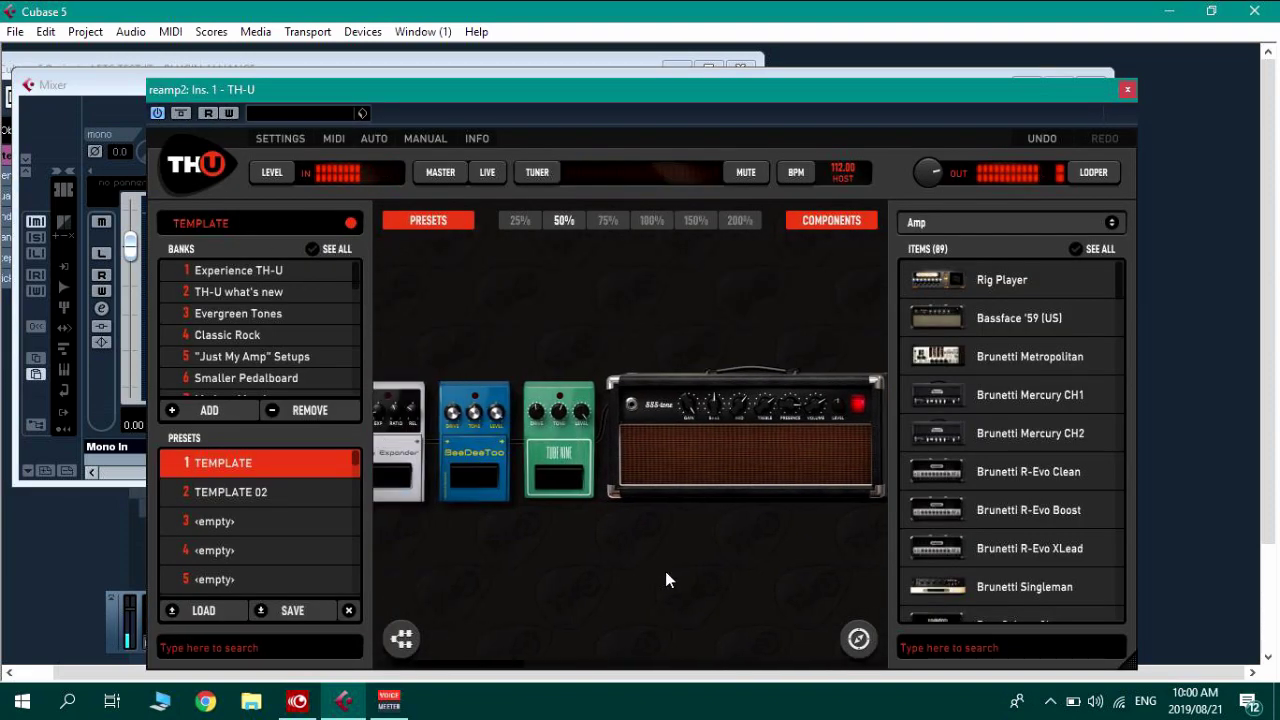
left_click_drag(594, 451, 859, 646)
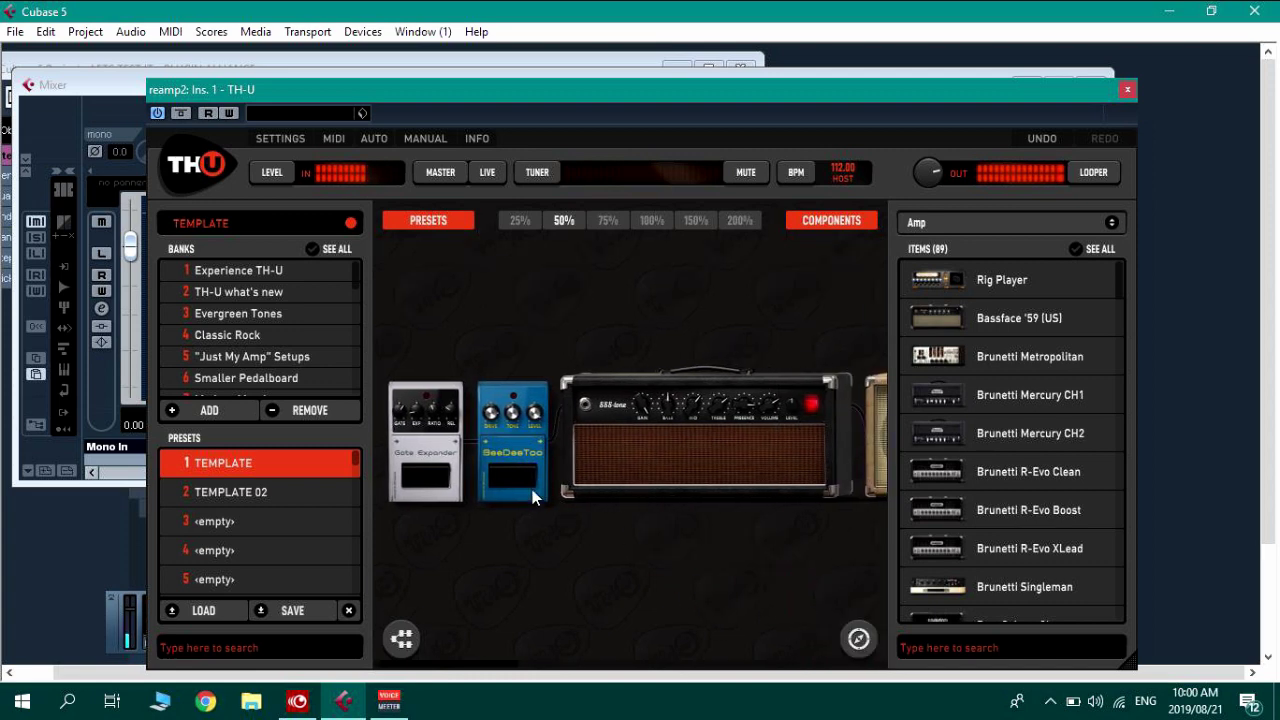
left_click_drag(502, 470, 853, 641)
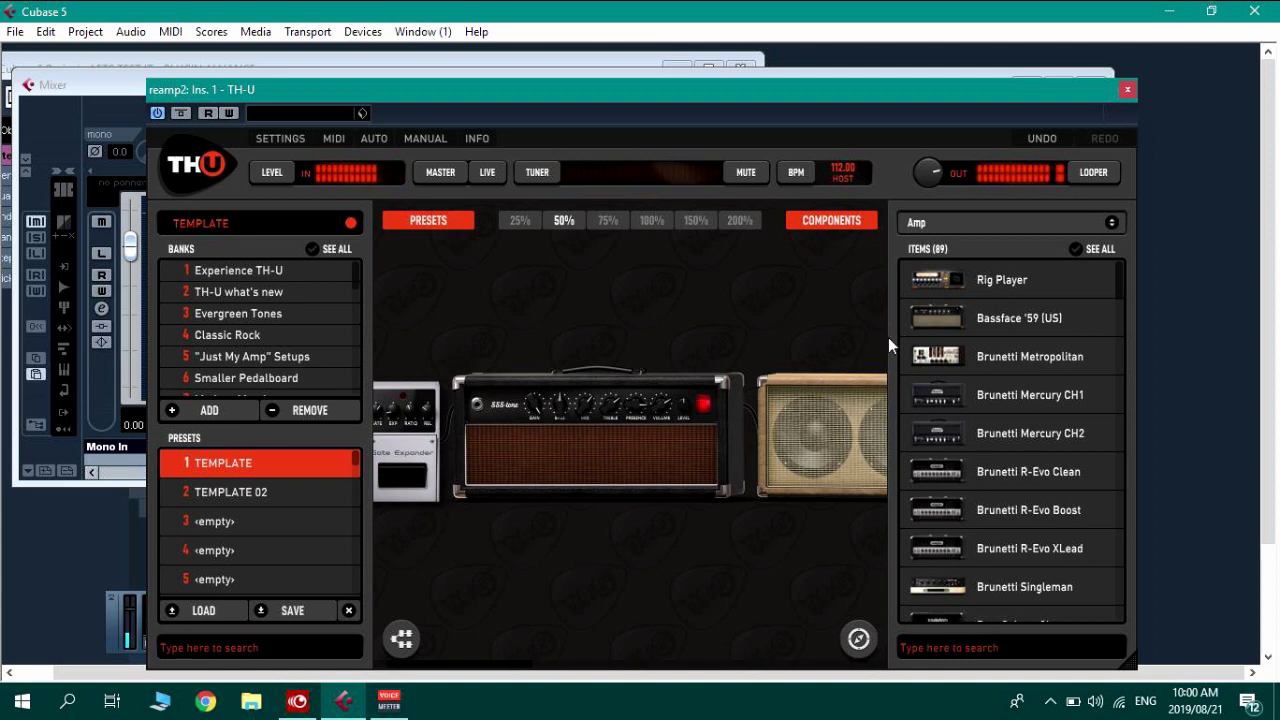
left_click(1127, 89)
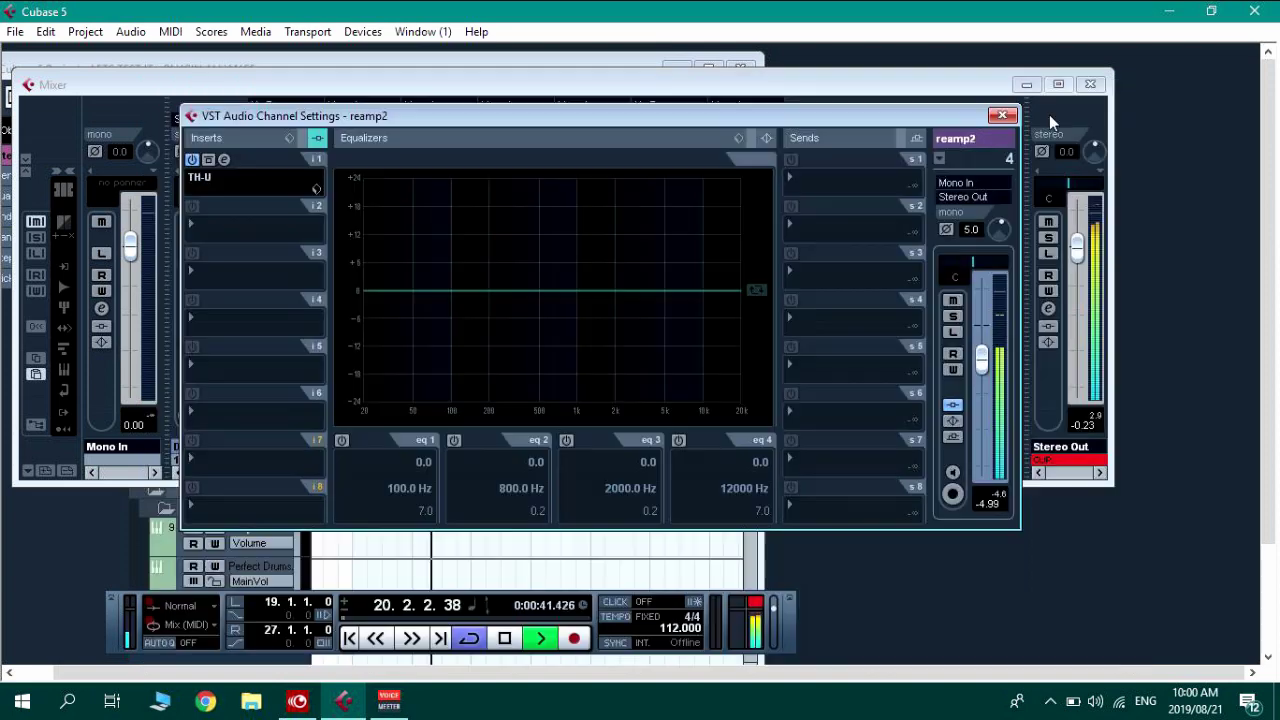
Reopen reamp2's TH-U and replace the SSS-tone amp with the Heavy 65 between the Gate Expander pedal and the 2x12 cabinet.
left_click(229, 172)
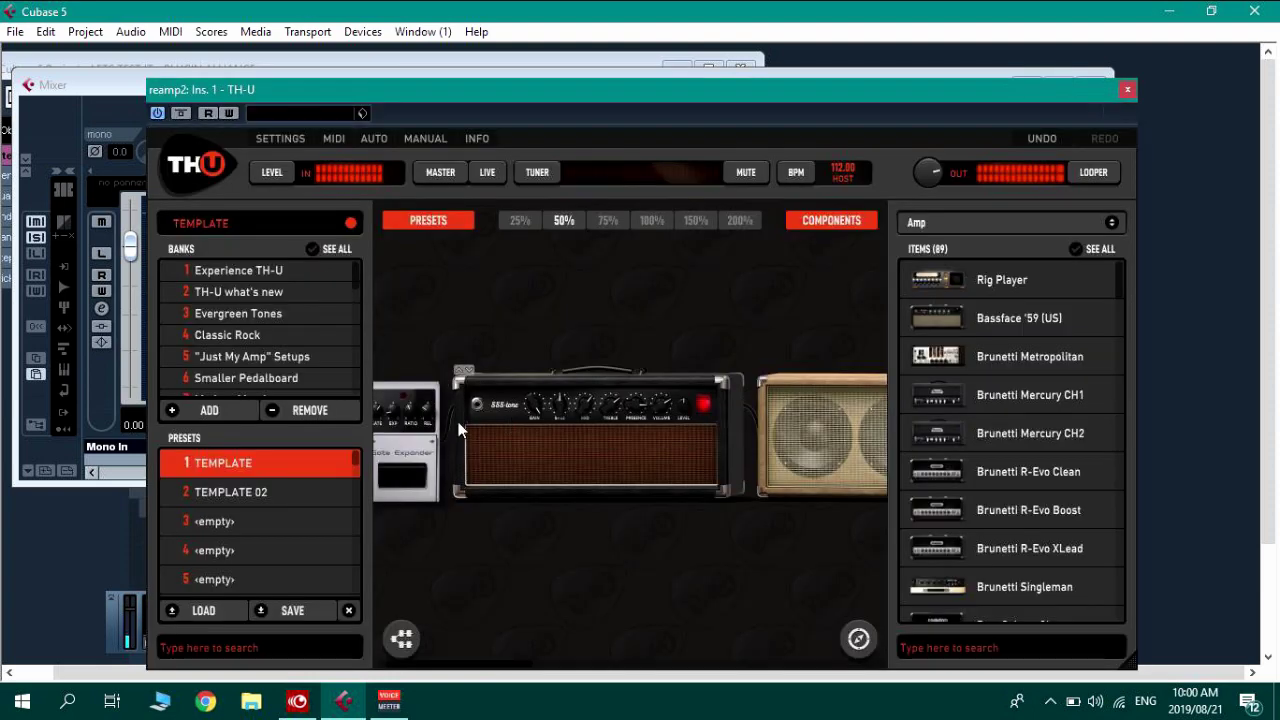
left_click_drag(460, 430, 857, 634)
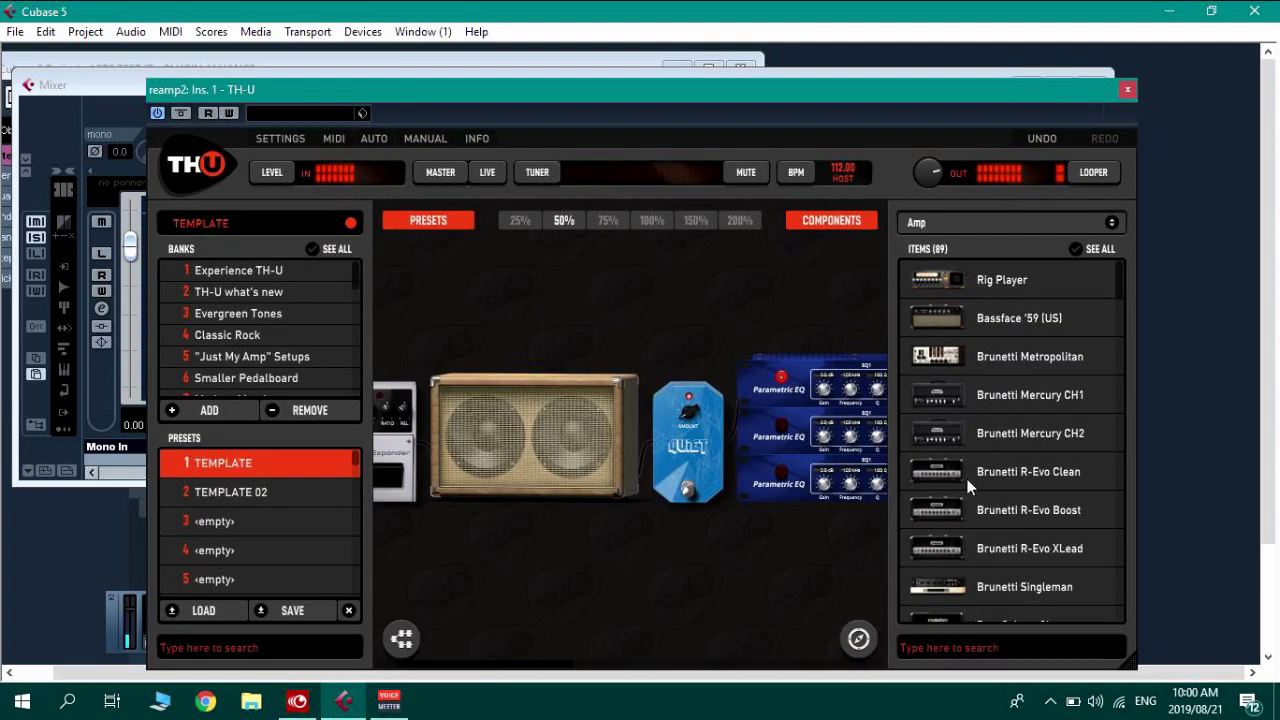
scroll(1039, 467, "down", 1)
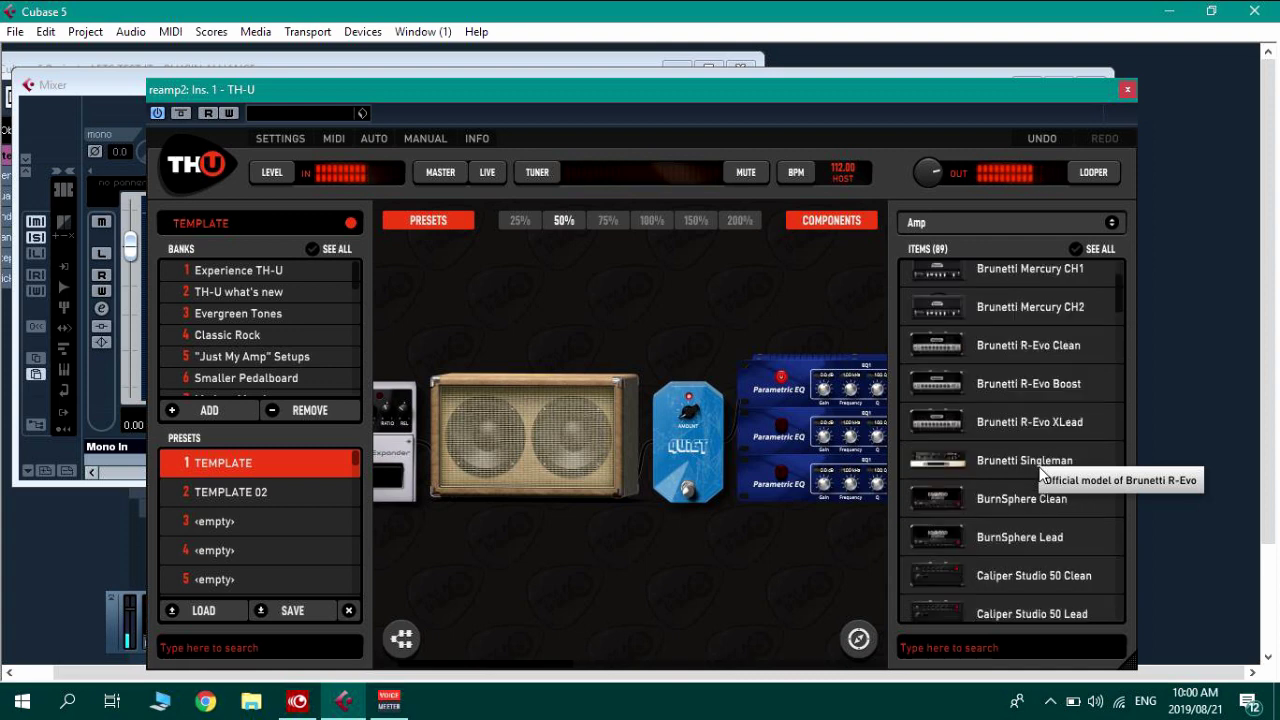
scroll(1039, 467, "down", 2)
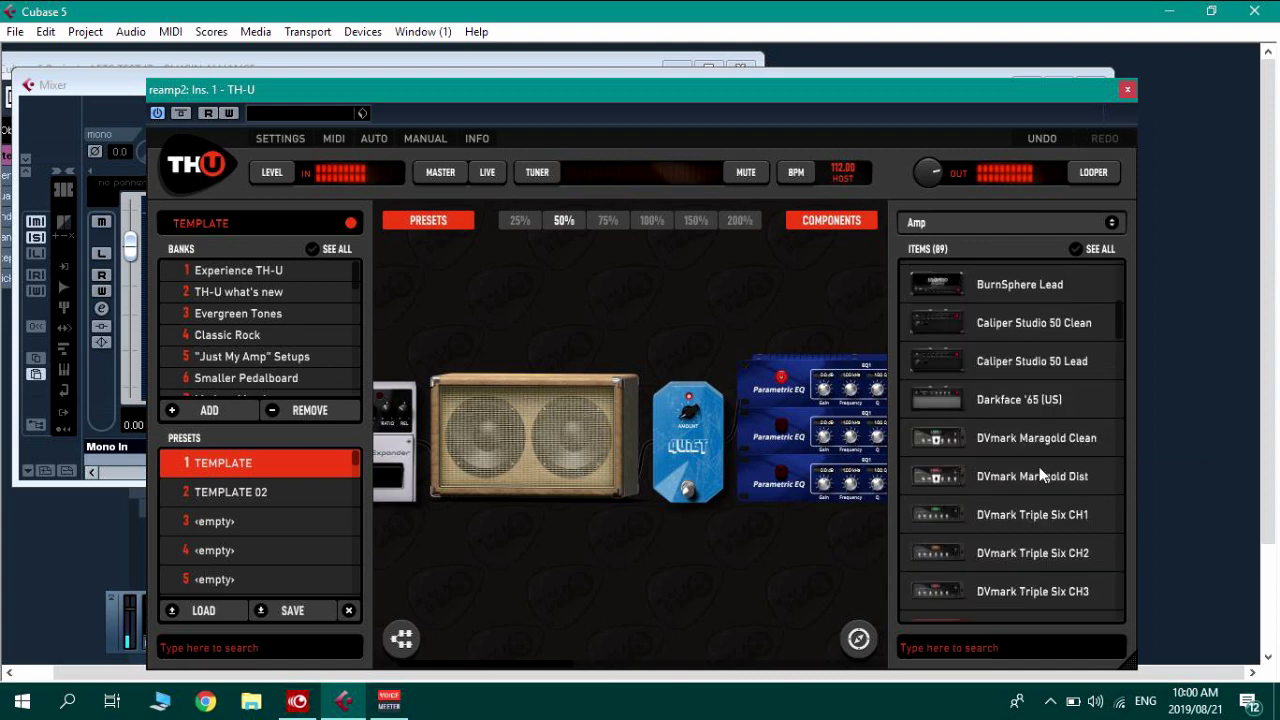
scroll(1039, 475, "down", 5)
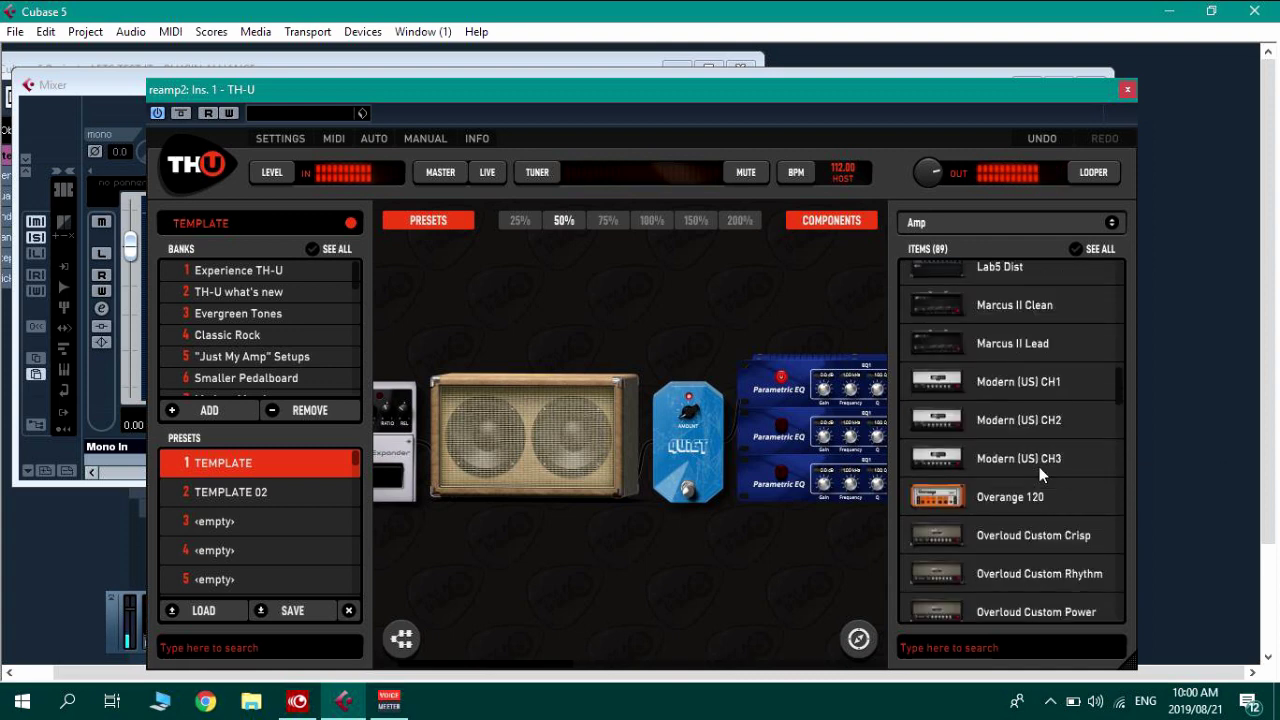
left_click_drag(1121, 384, 1130, 575)
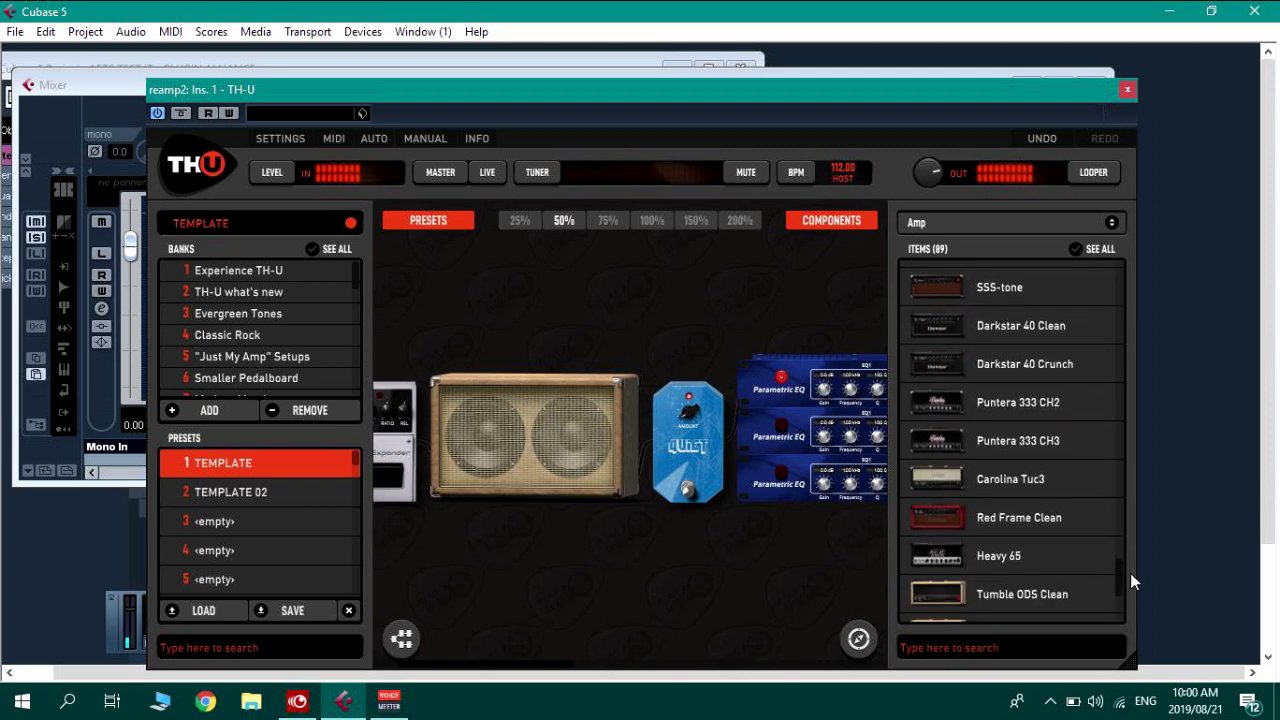
left_click_drag(1130, 573, 1133, 584)
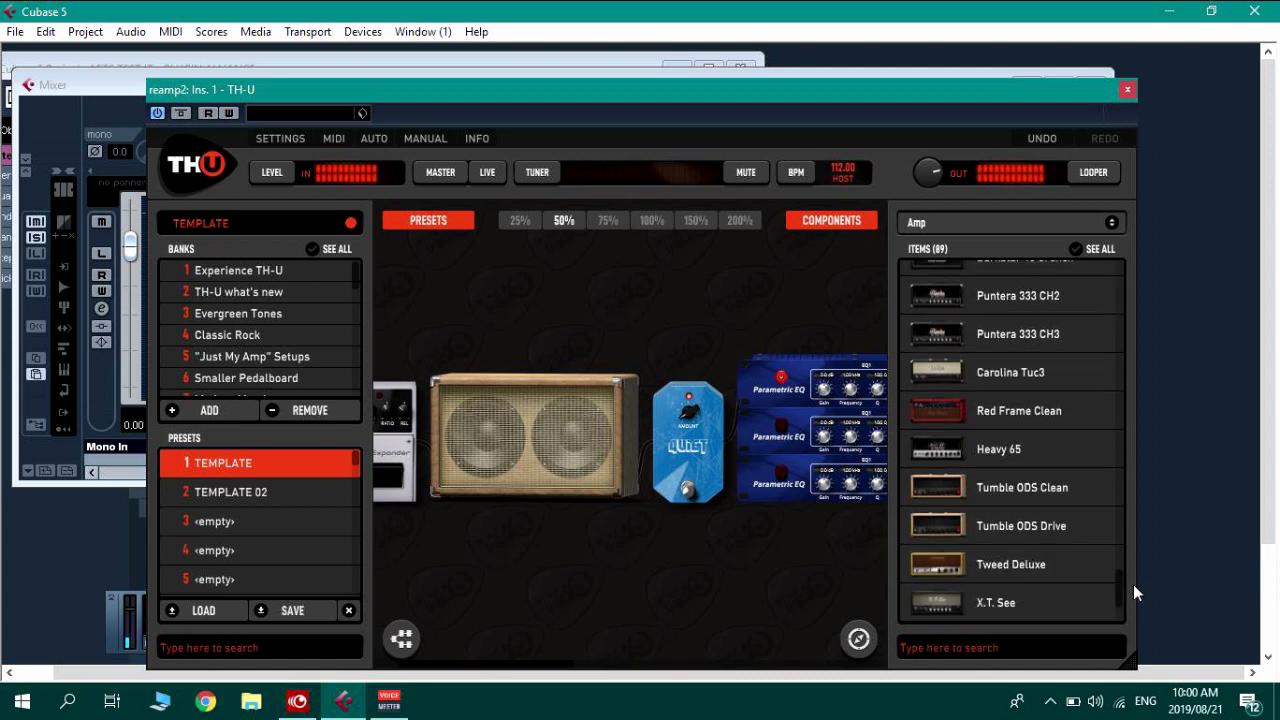
left_click_drag(930, 456, 469, 460)
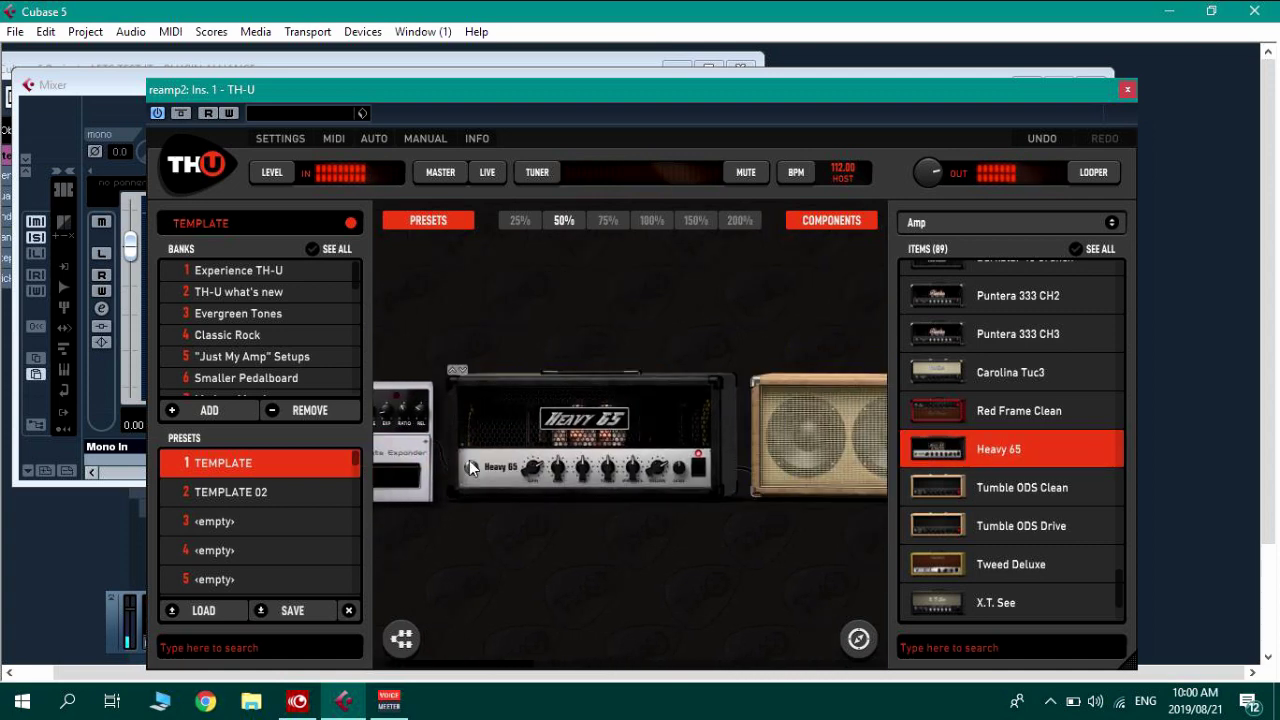
Raise the gain, mid and treble on the Heavy 65 amp.
left_click(650, 222)
mouse_move(548, 498)
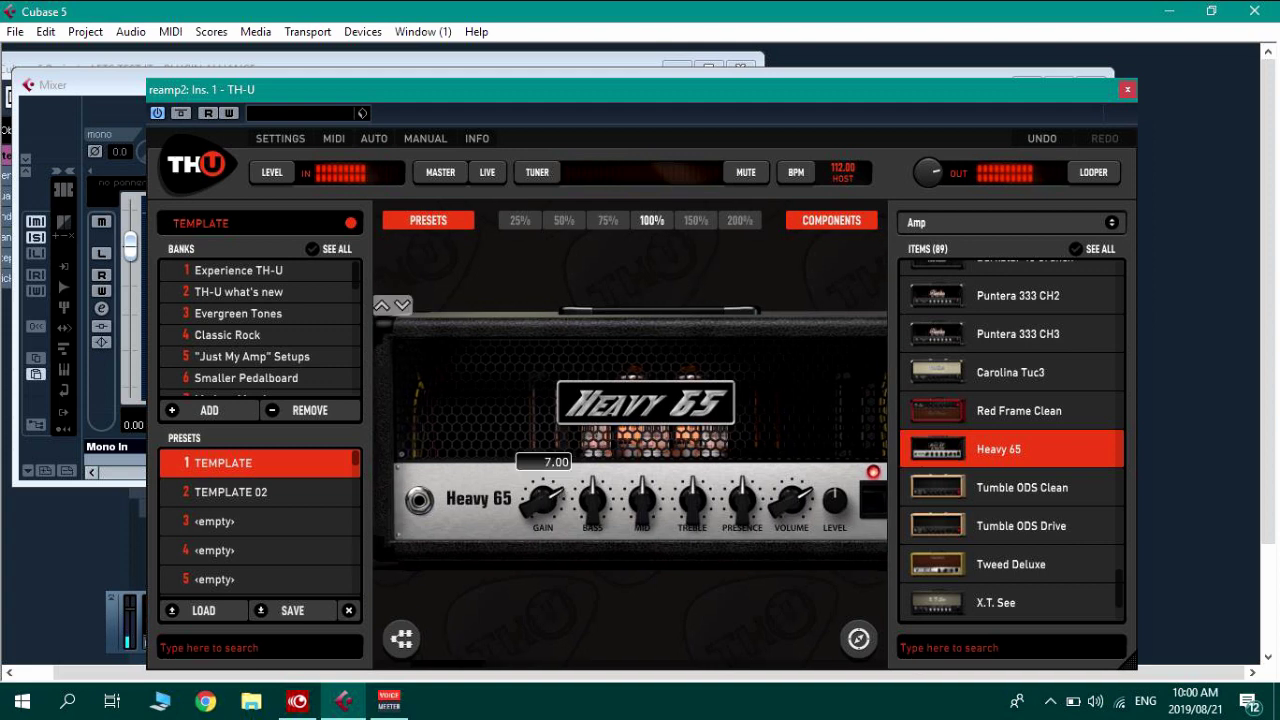
left_click_drag(548, 498, 710, 504)
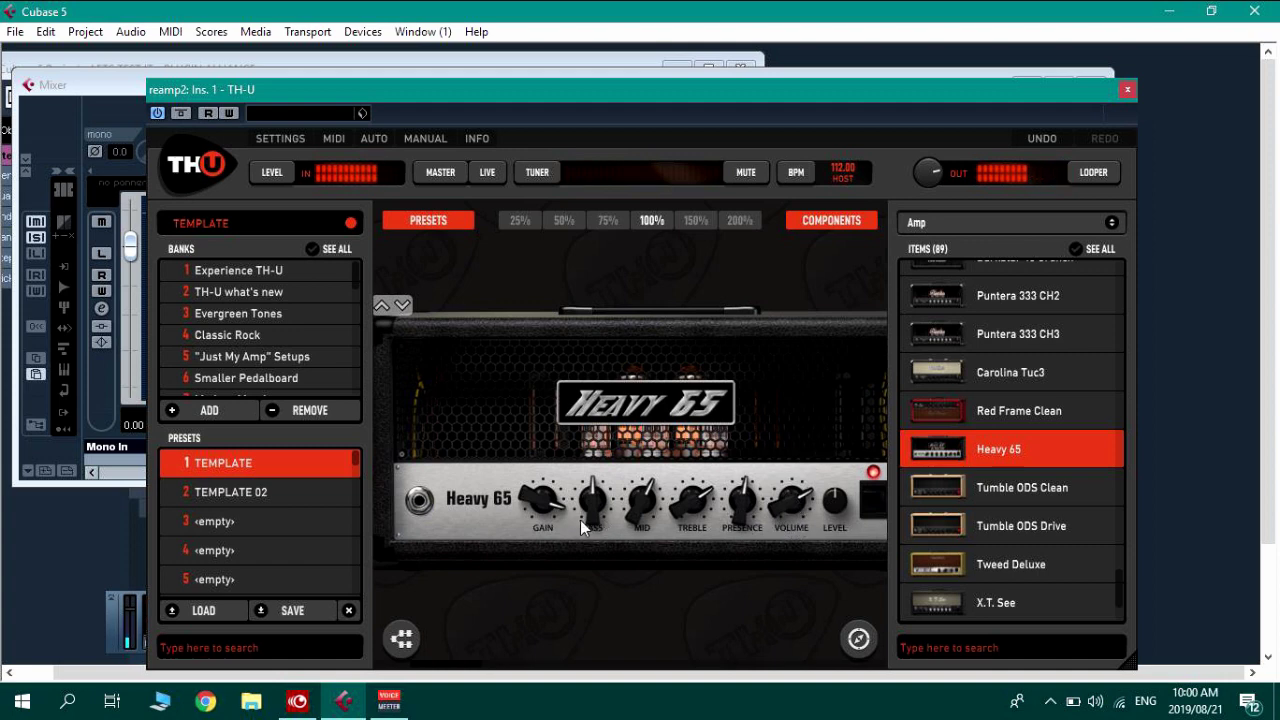
left_click_drag(705, 621, 564, 585)
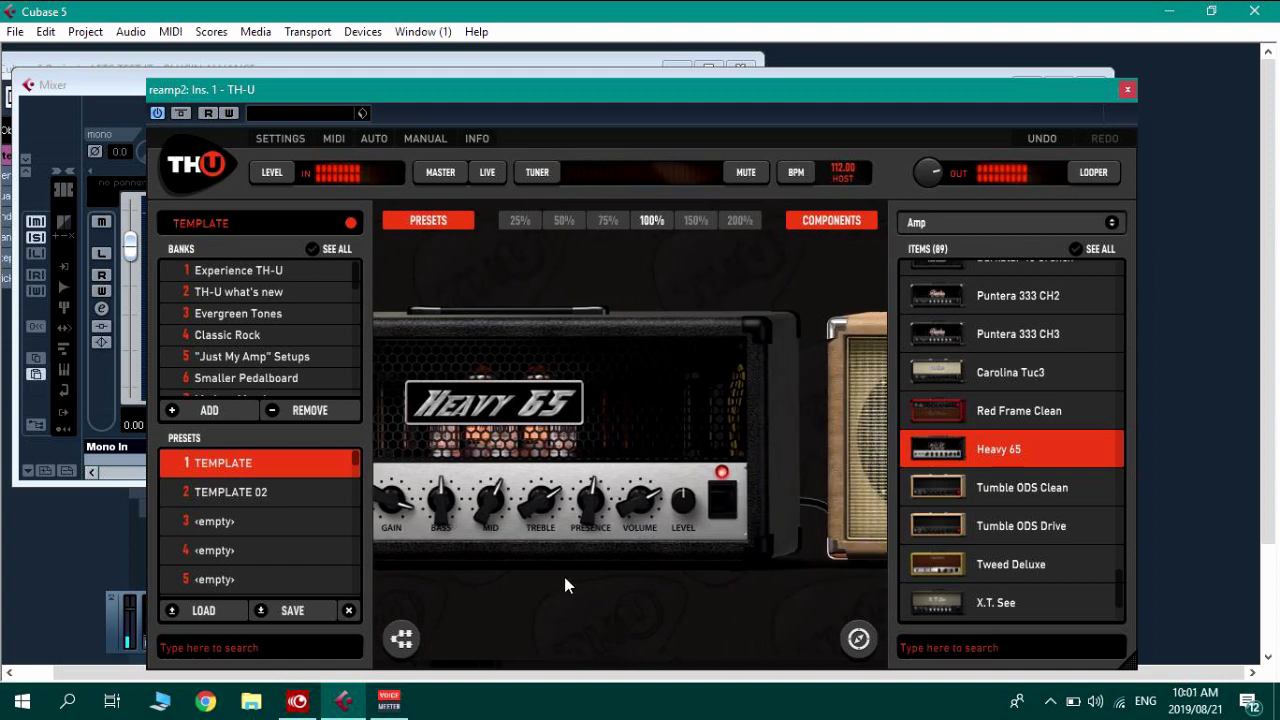
Browse the cabinets, insert the 4x12 Heavy 65 between the Heavy 65 amp and the 2x12 cabinet, and mute the 2x12.
left_click(979, 222)
left_click(970, 293)
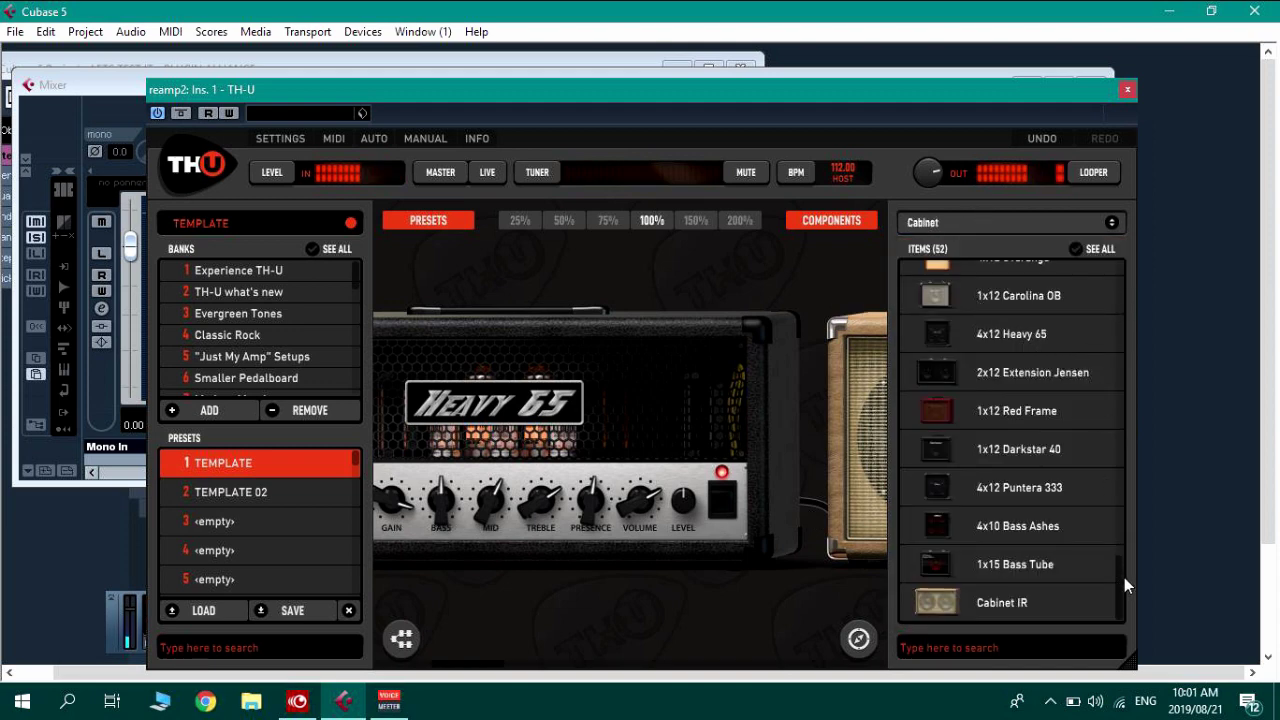
scroll(1124, 570, "up", 3)
scroll(1125, 563, "up", 1)
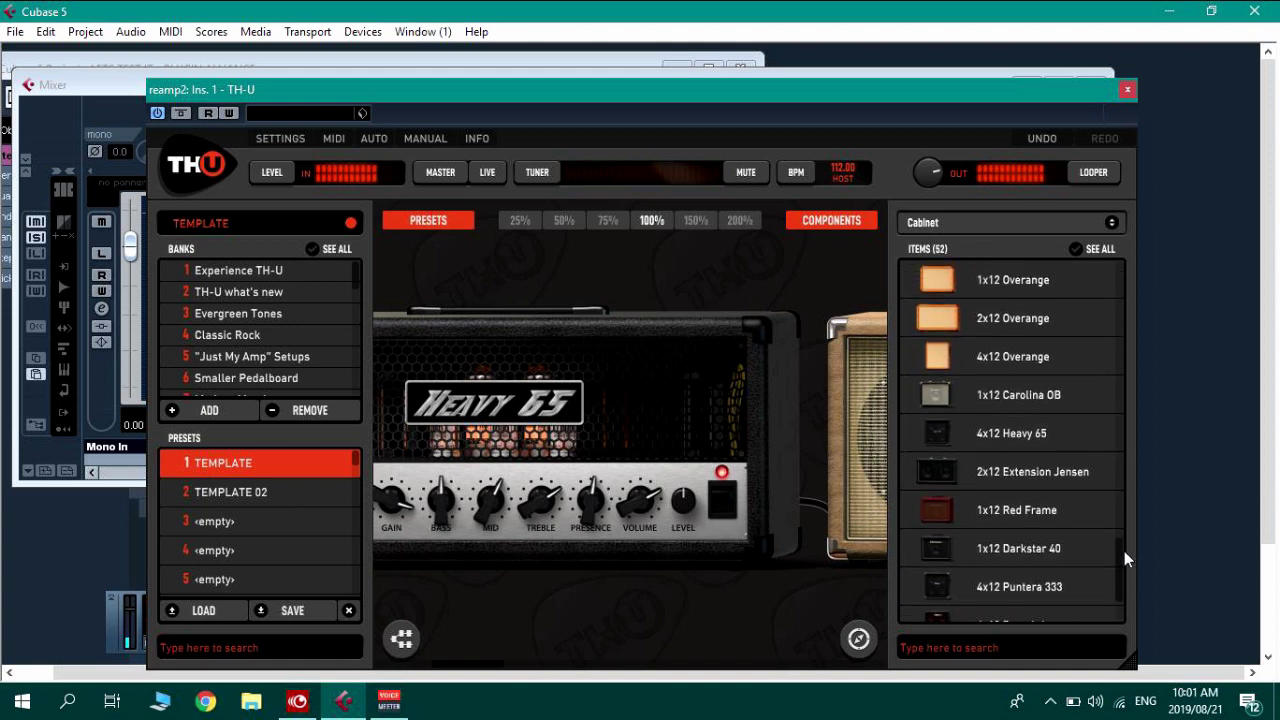
scroll(1124, 550, "up", 1)
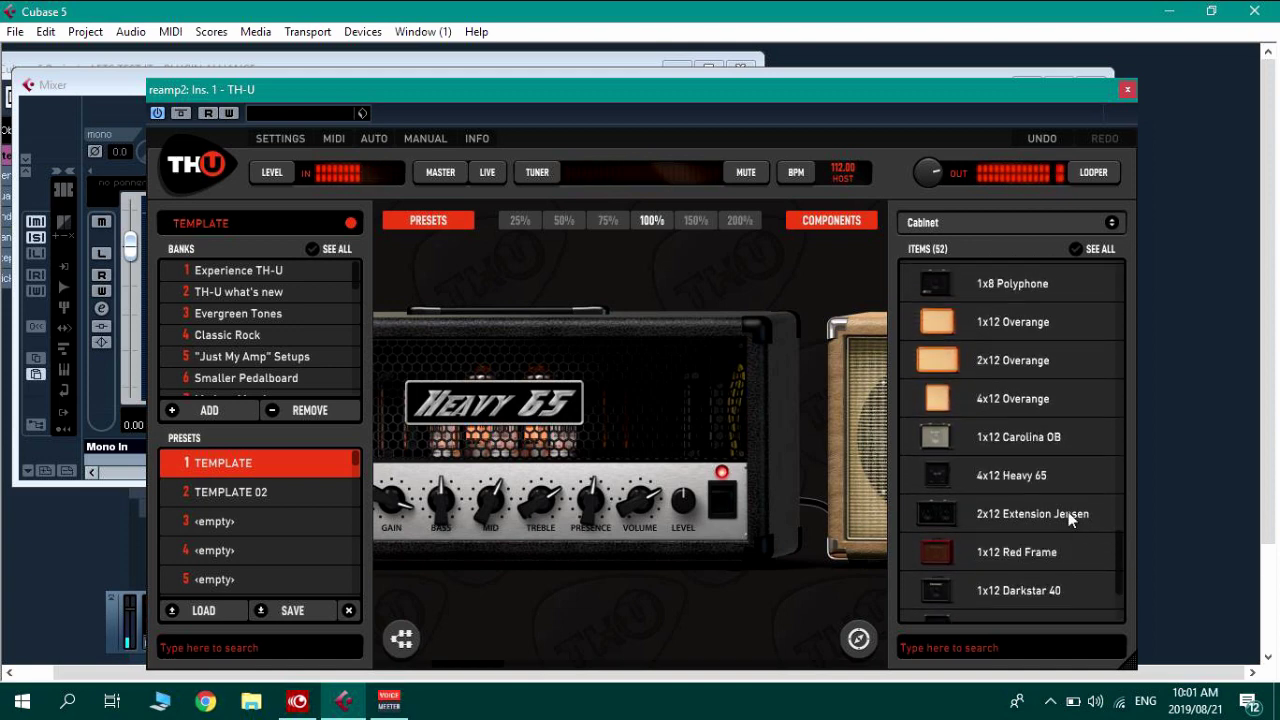
left_click_drag(1008, 465, 785, 428)
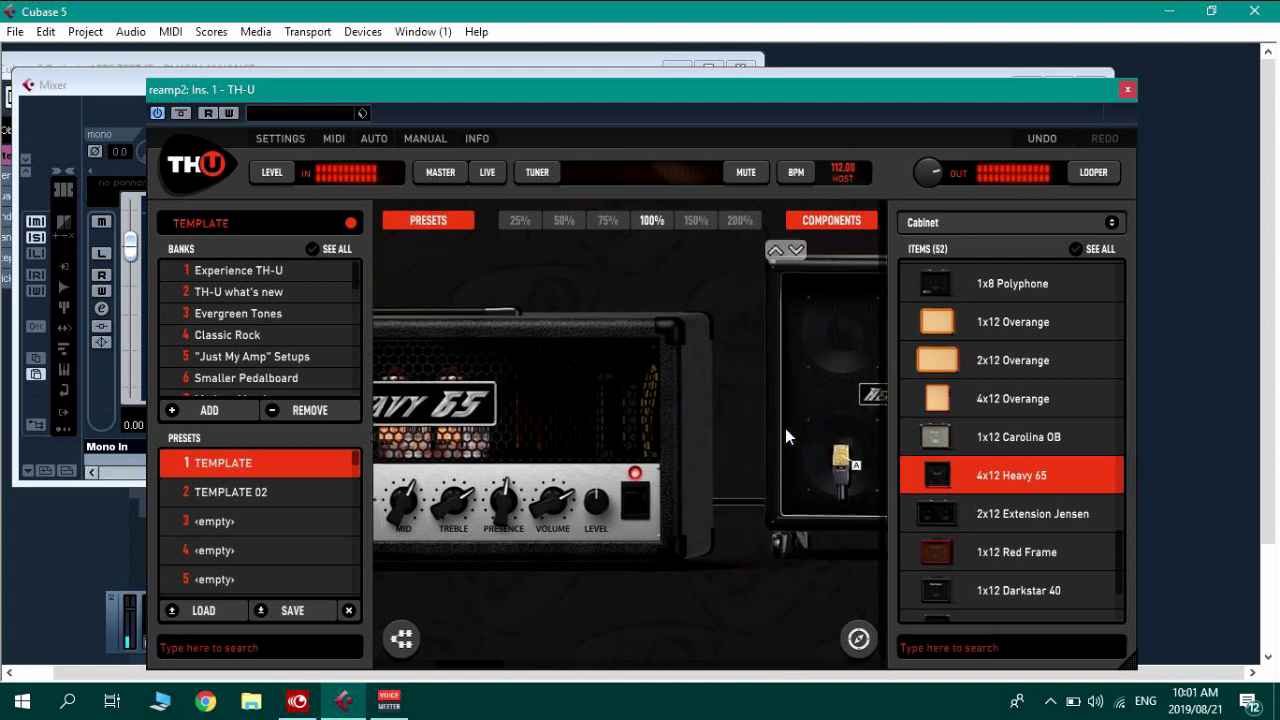
left_click(566, 219)
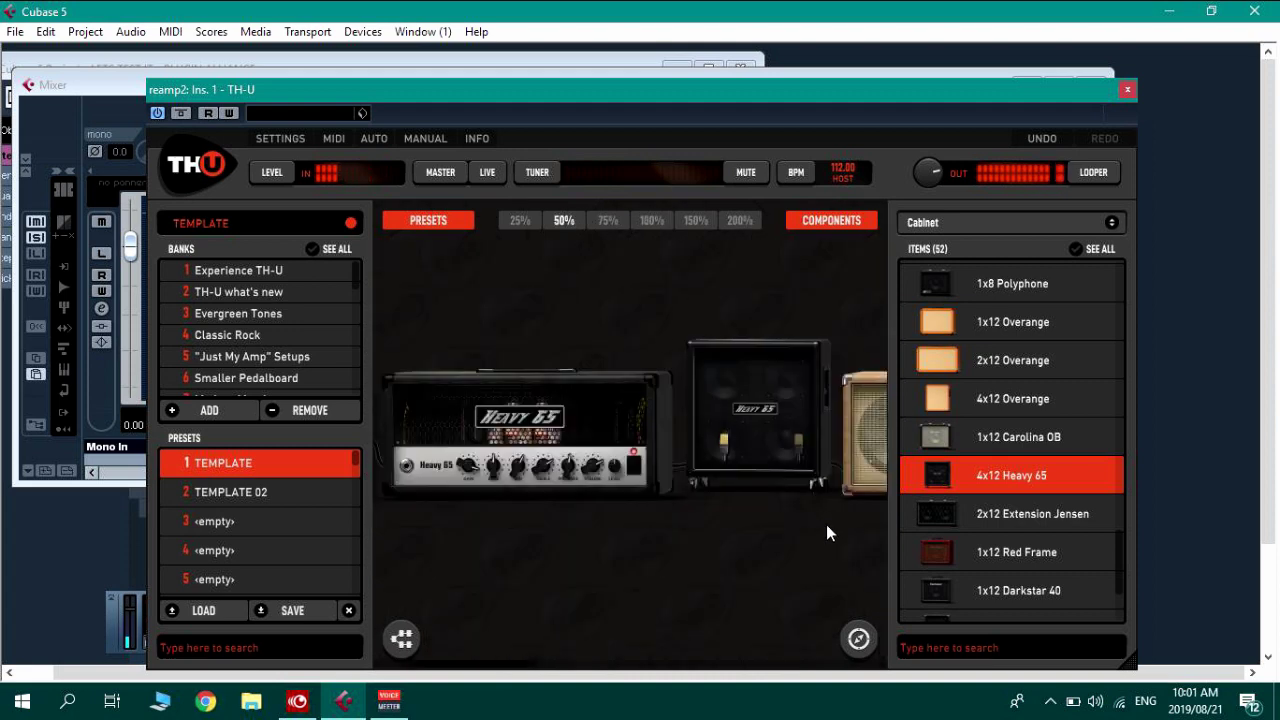
left_click_drag(891, 487, 743, 545)
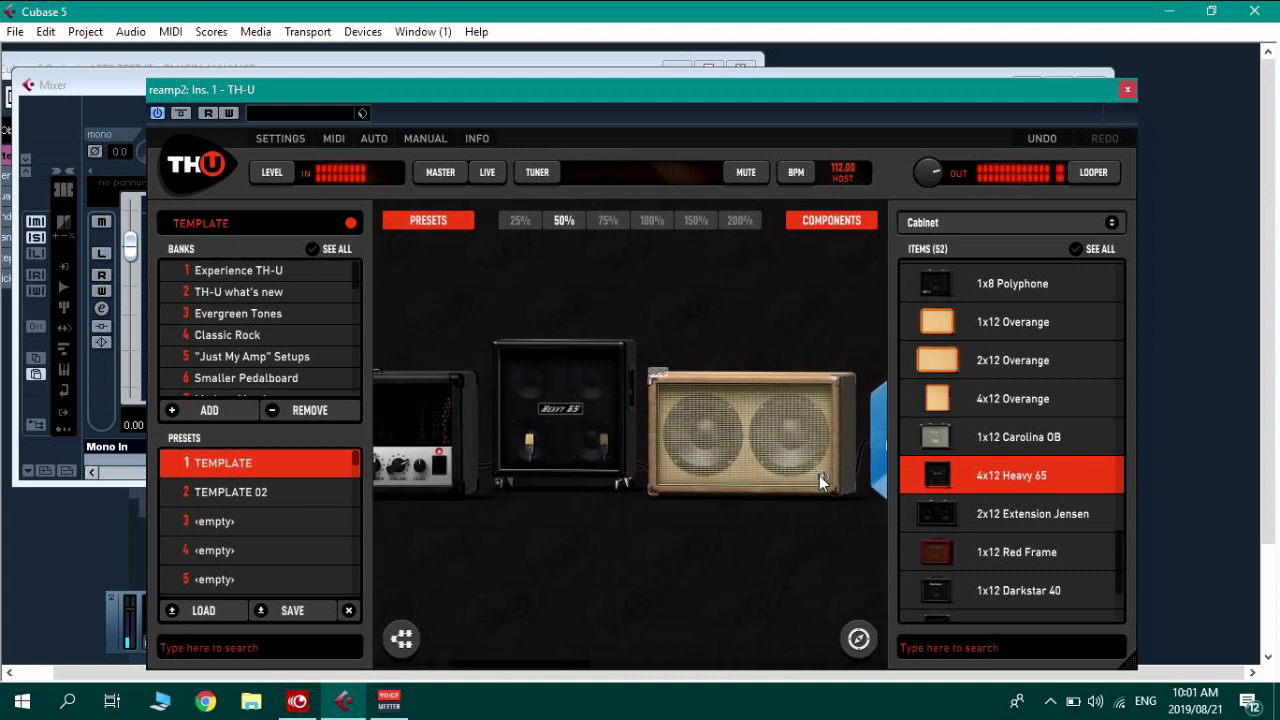
Change microphone A's model on the 4x12 Heavy 65 cabinet and move it to the lower middle edge of the cabinet.
left_click(530, 443)
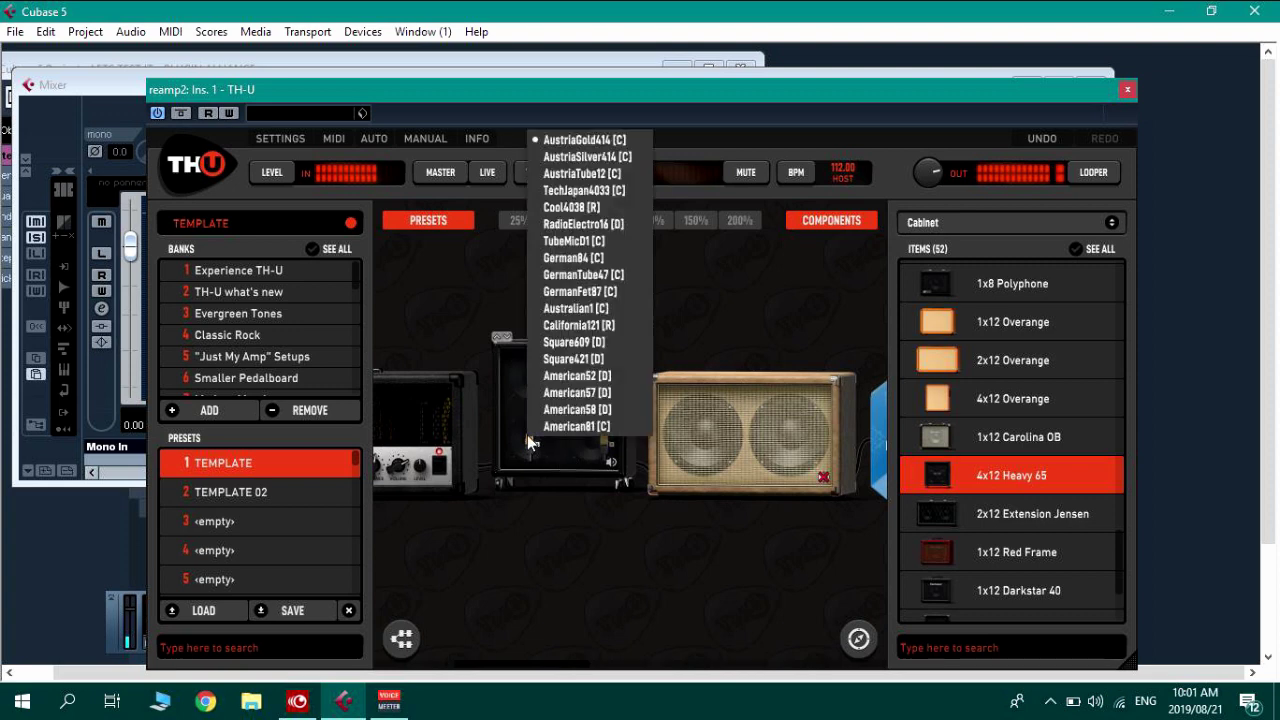
left_click(559, 377)
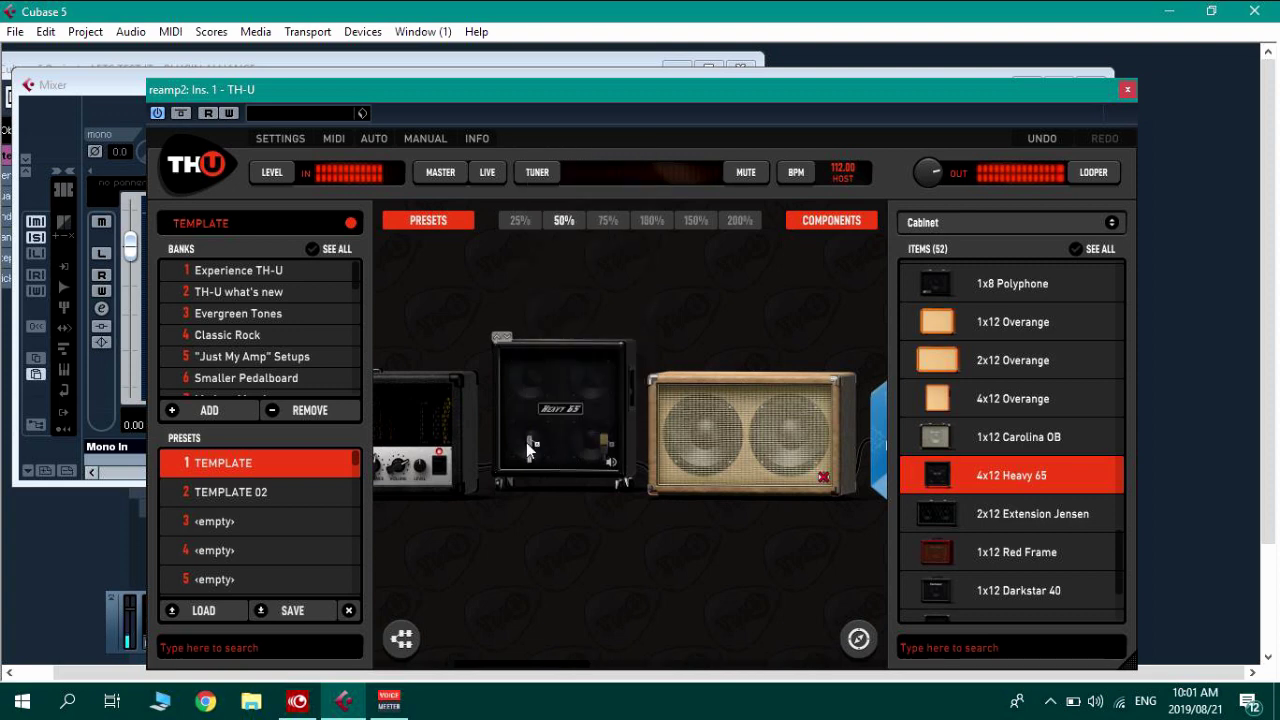
scroll(527, 446, "down", 1)
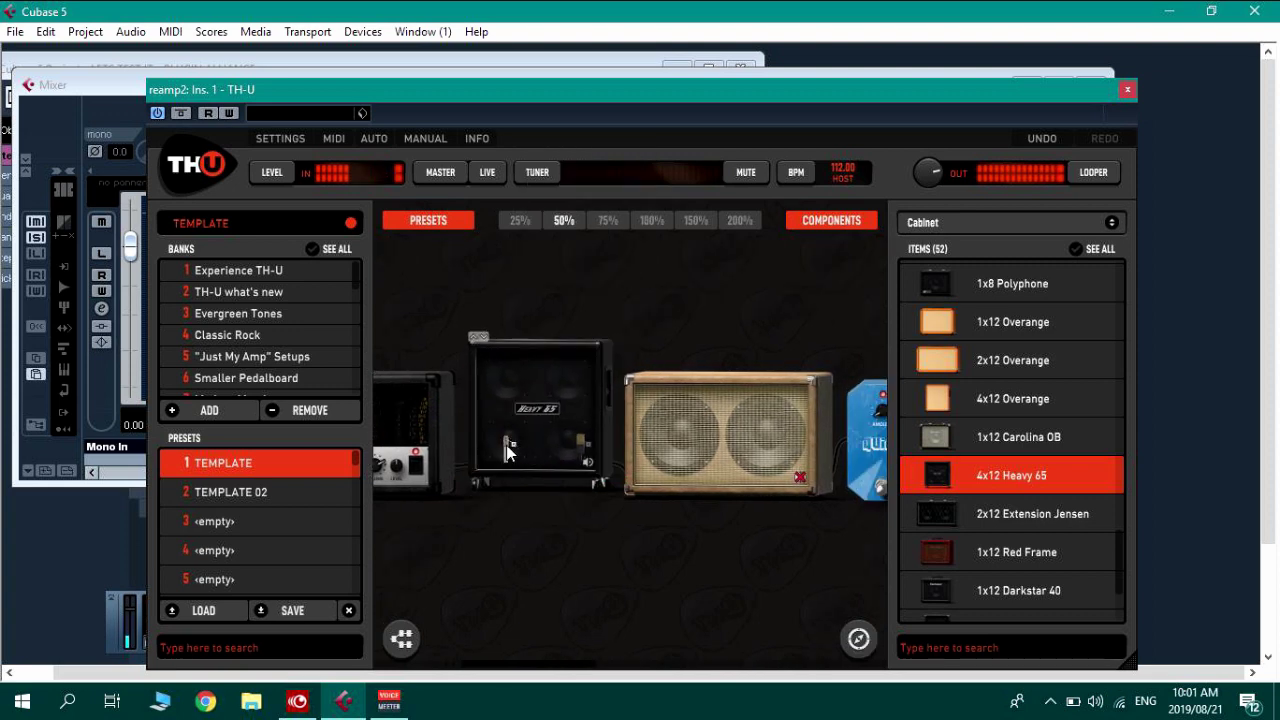
left_click(640, 222)
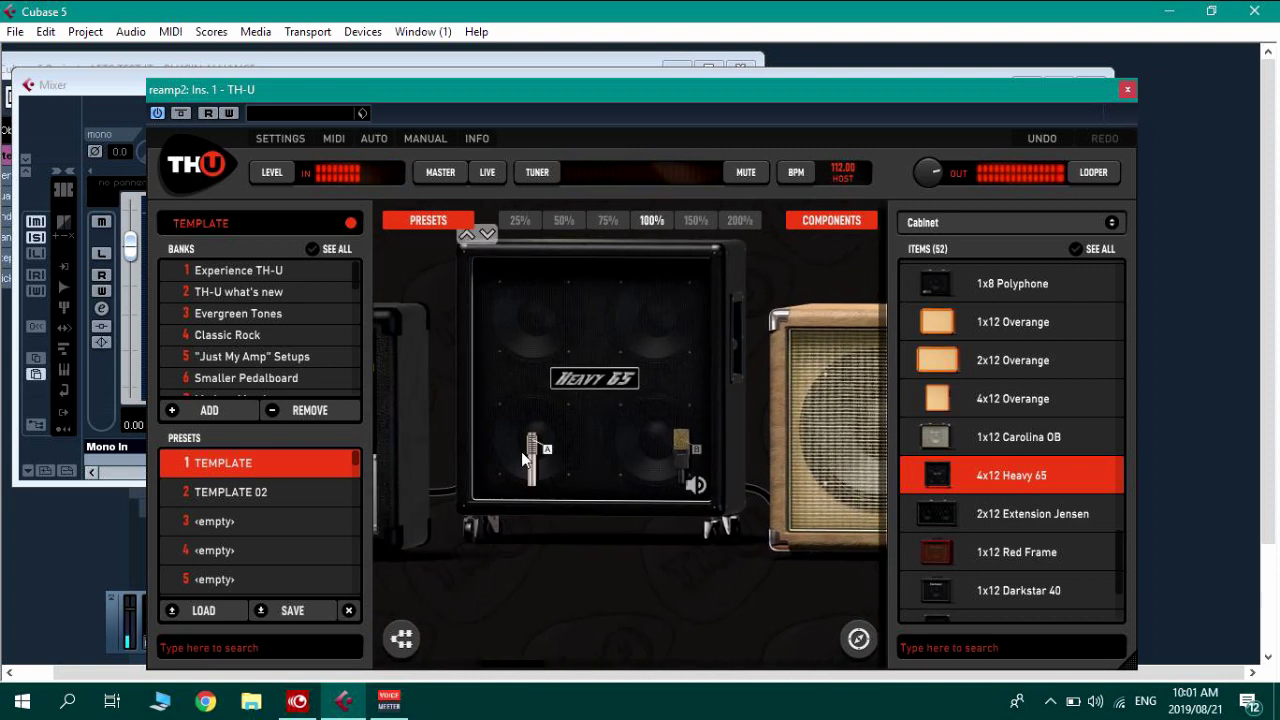
left_click_drag(522, 452, 567, 499)
Move microphone B up beside the Heavy 65 logo on the cabinet and set its model to American52 [D].
left_click(682, 445)
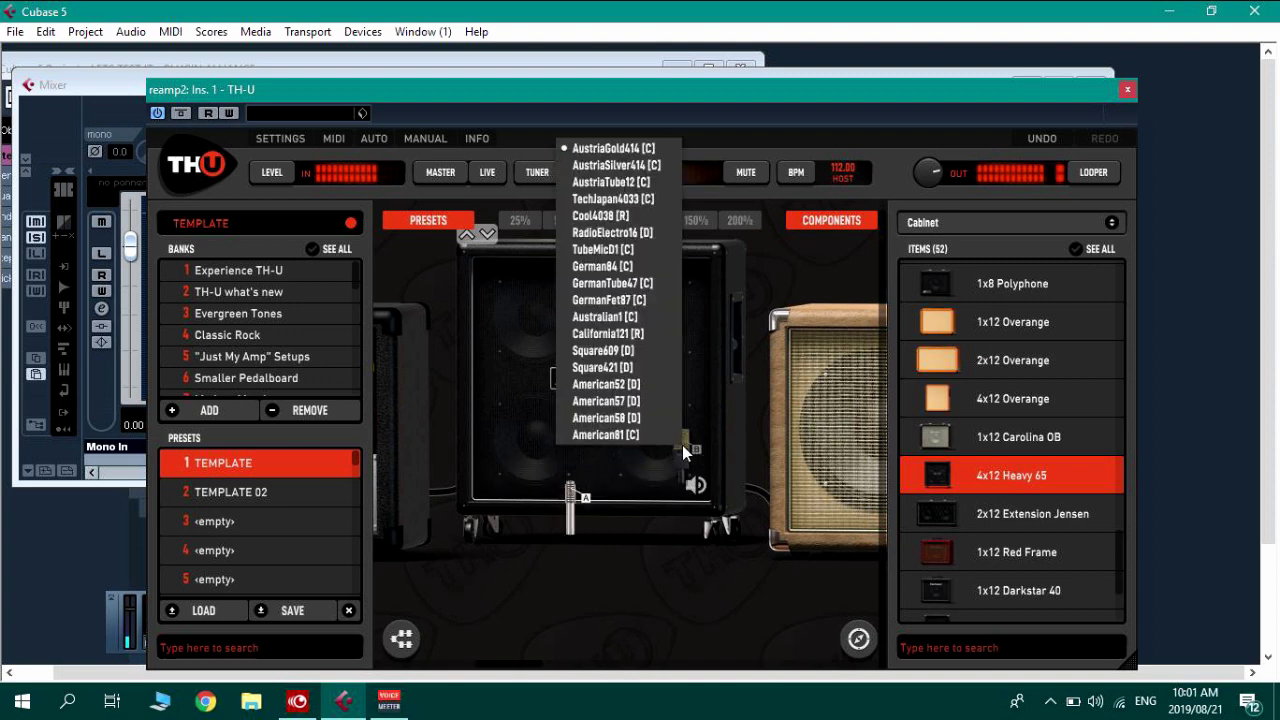
left_click(686, 447)
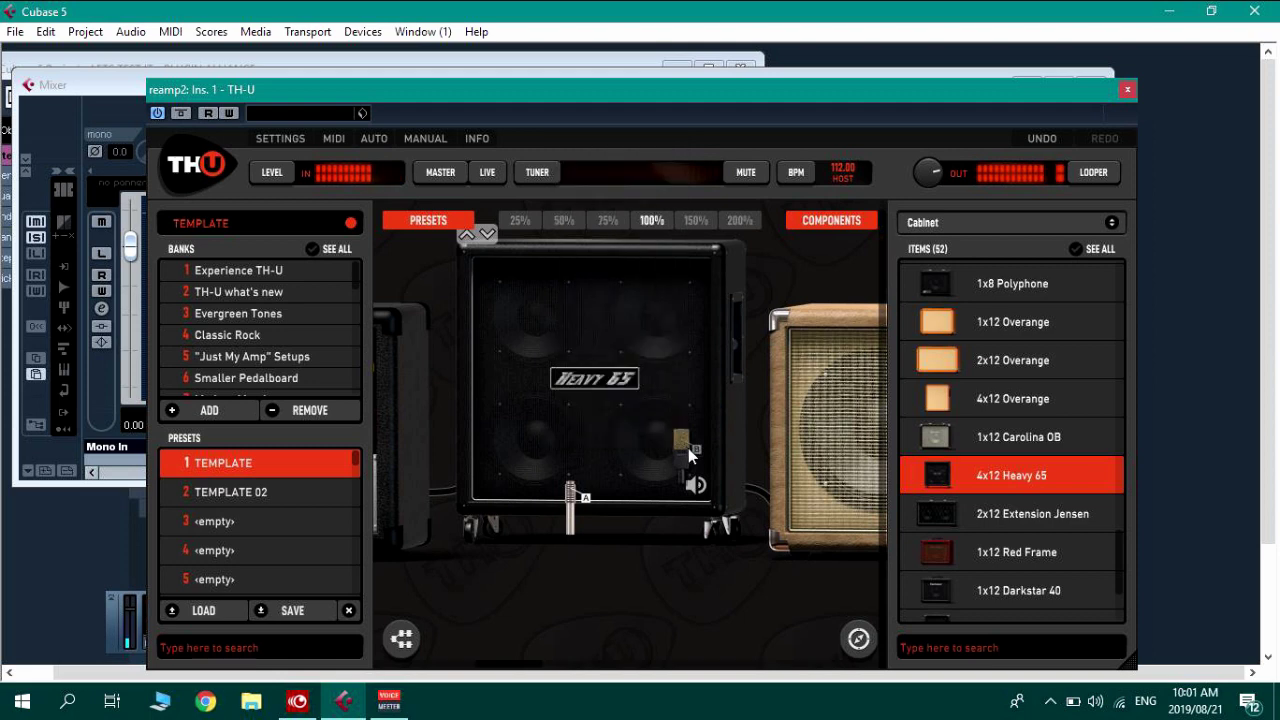
left_click(688, 448)
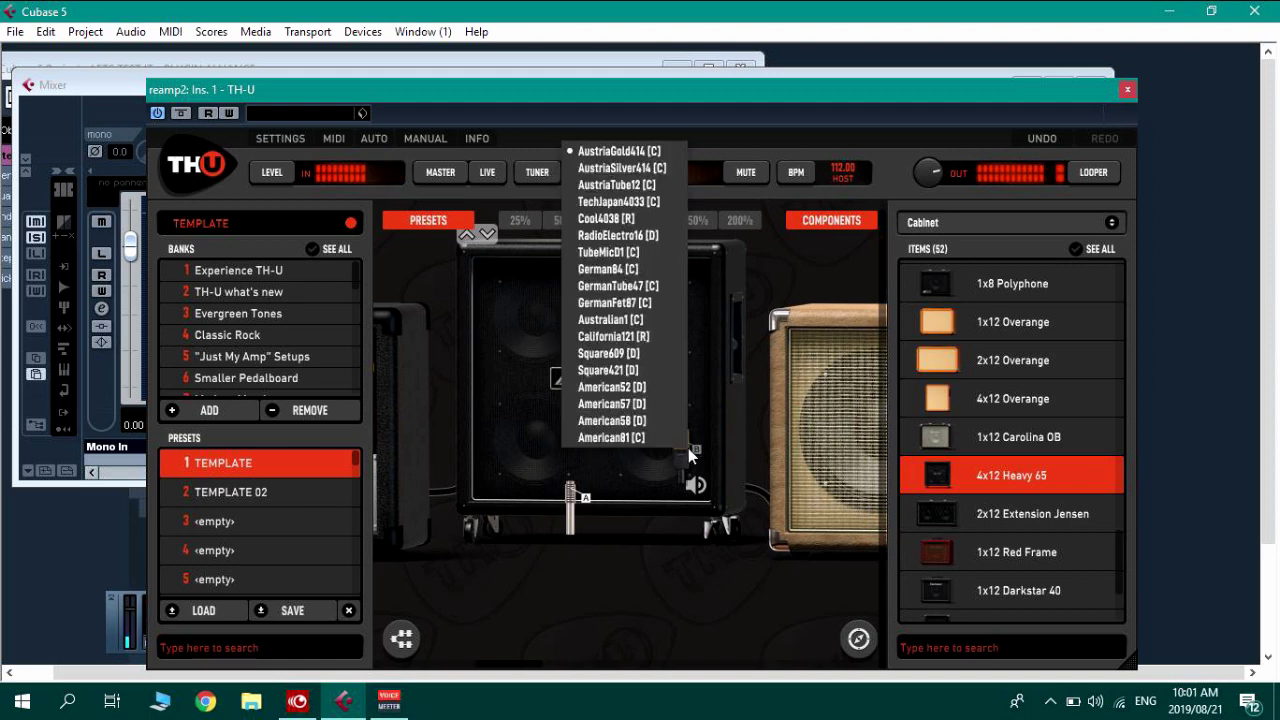
left_click(688, 448)
left_click_drag(688, 448, 665, 381)
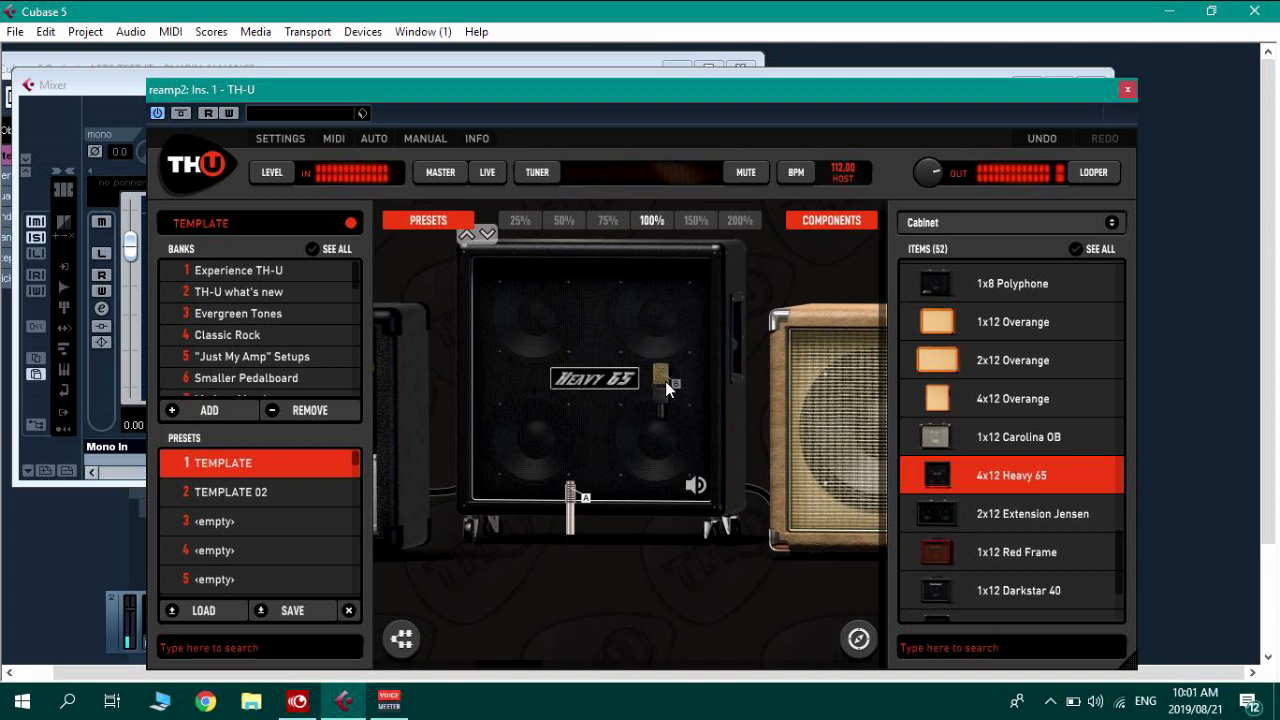
left_click(677, 385)
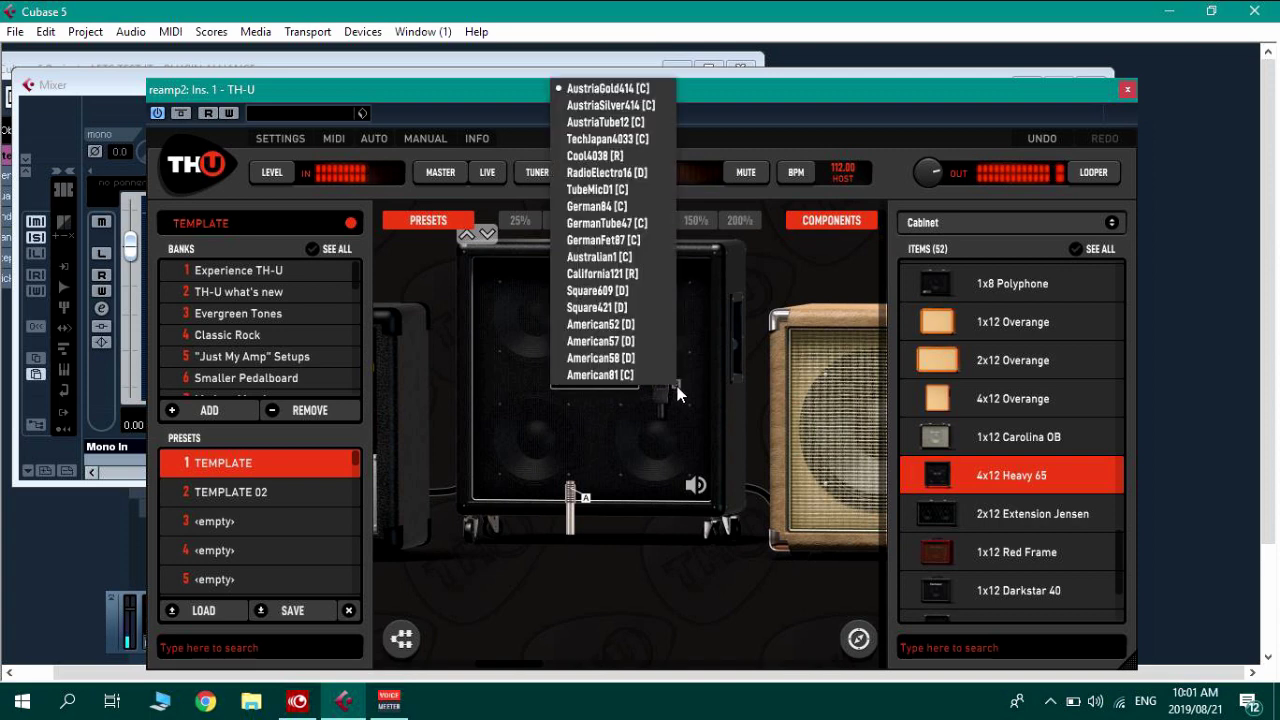
left_click(656, 330)
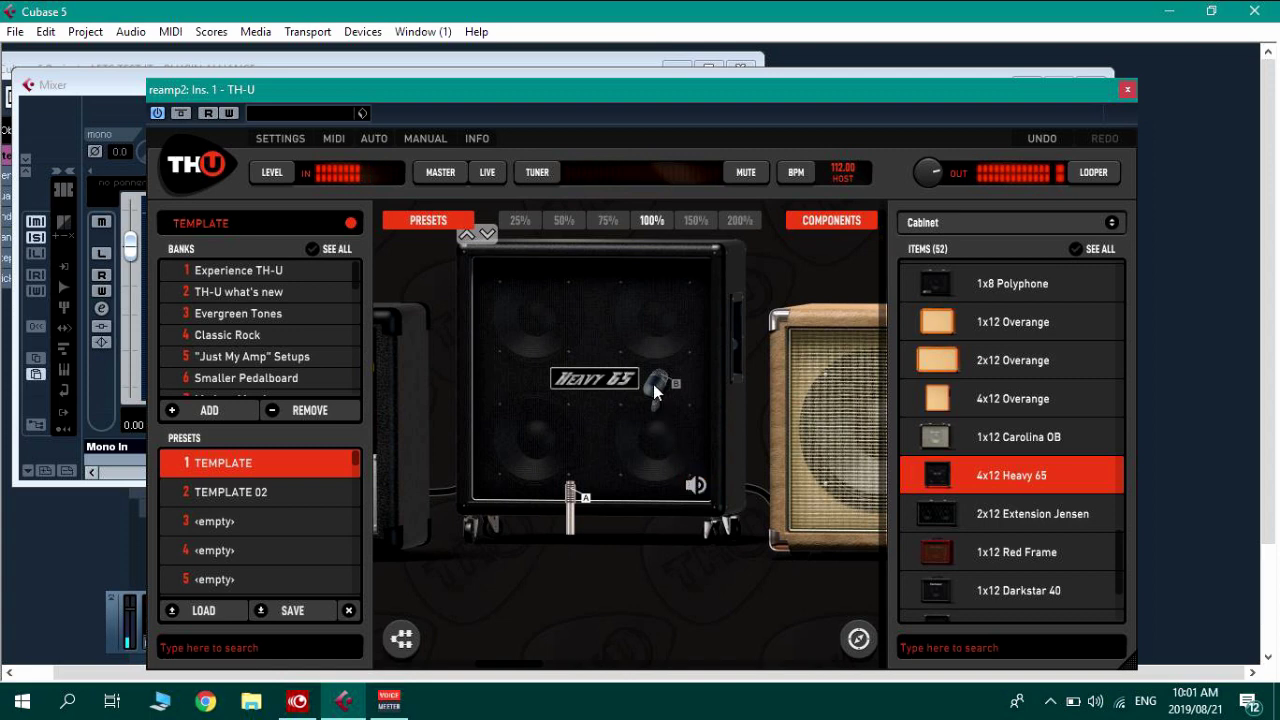
Swap the 4x12 Heavy 65 cabinet past the Carolina to the 4x12 Overange, and mute the Overange cabinet.
left_click(465, 236)
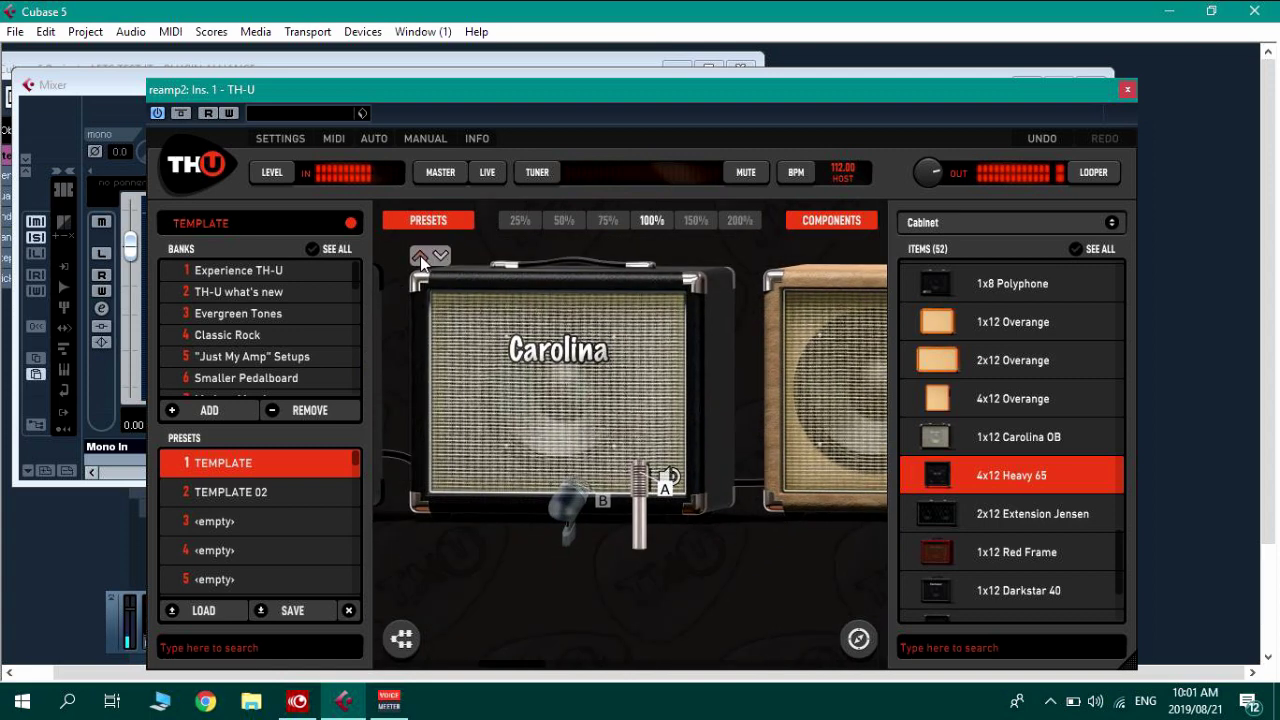
left_click(420, 256)
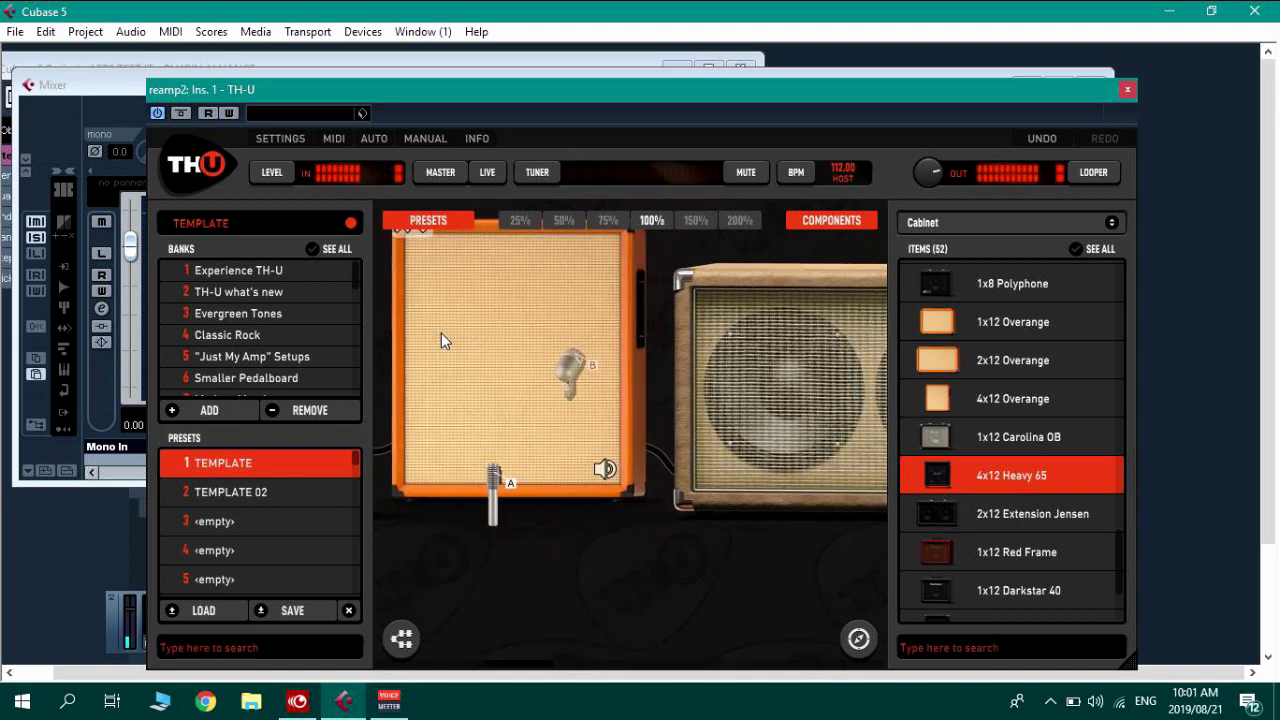
left_click_drag(569, 563, 681, 585)
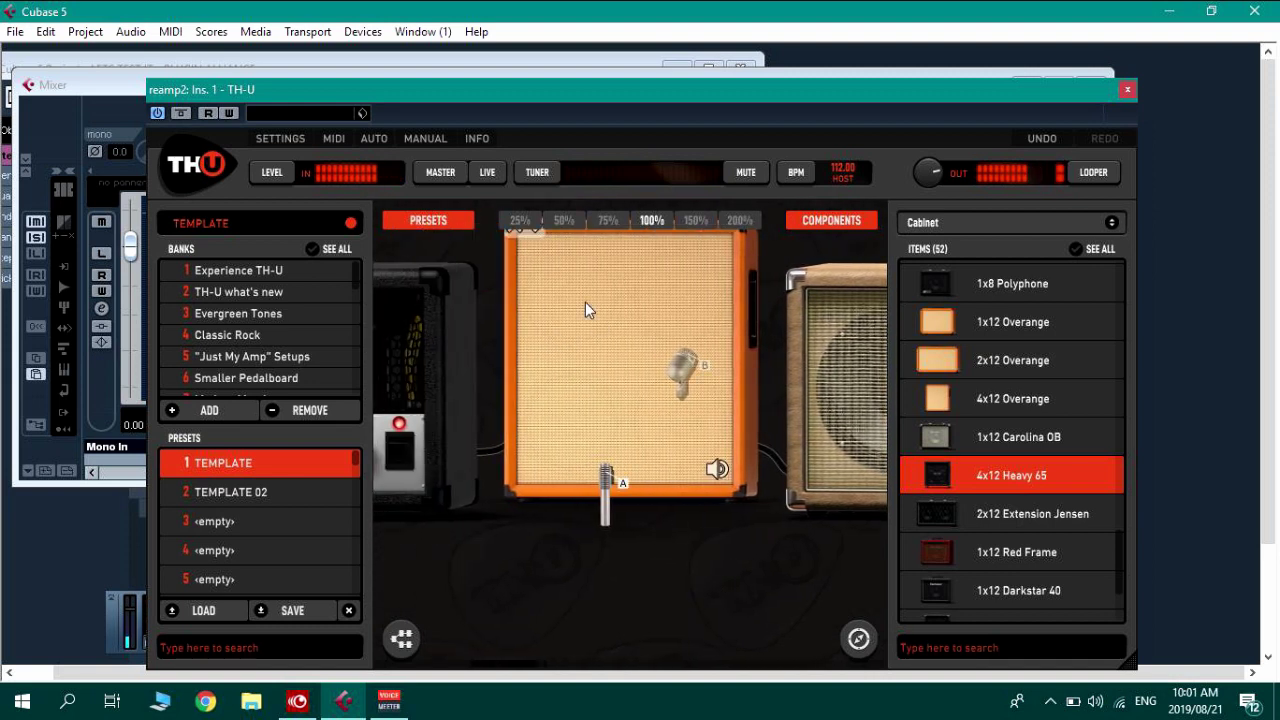
left_click_drag(775, 522, 555, 524)
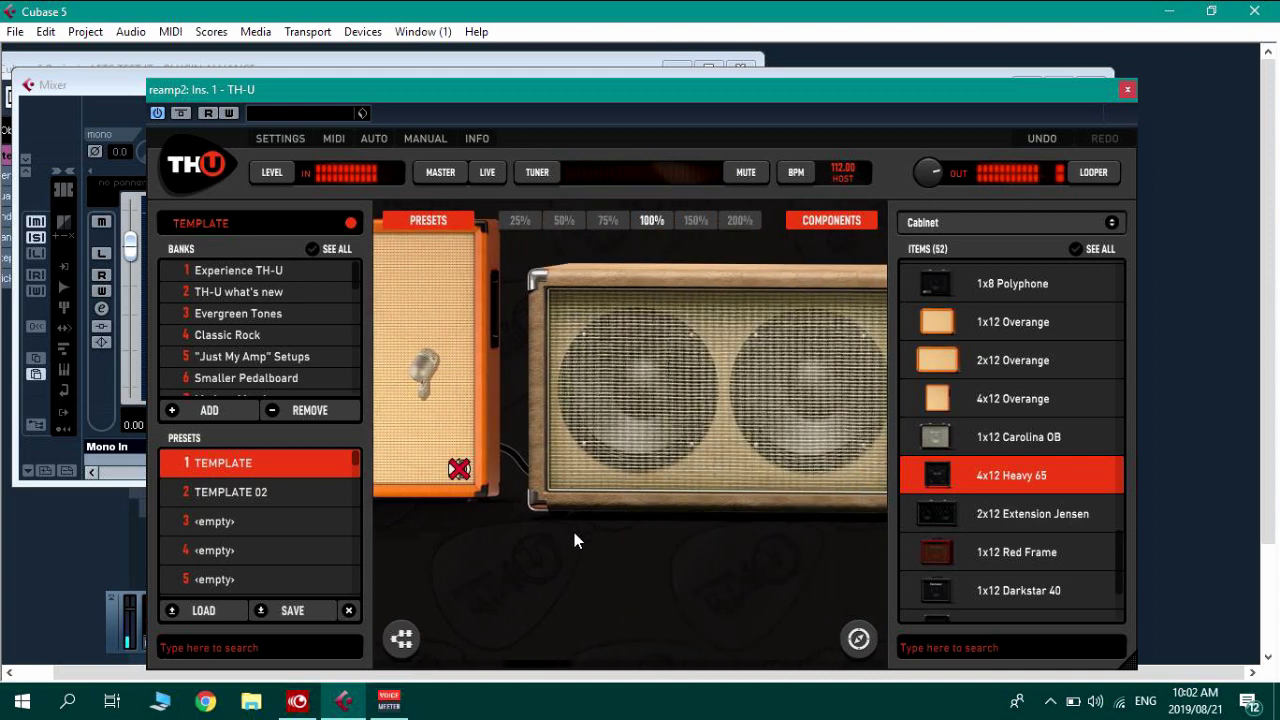
mouse_move(607, 462)
left_click_drag(587, 552, 836, 550)
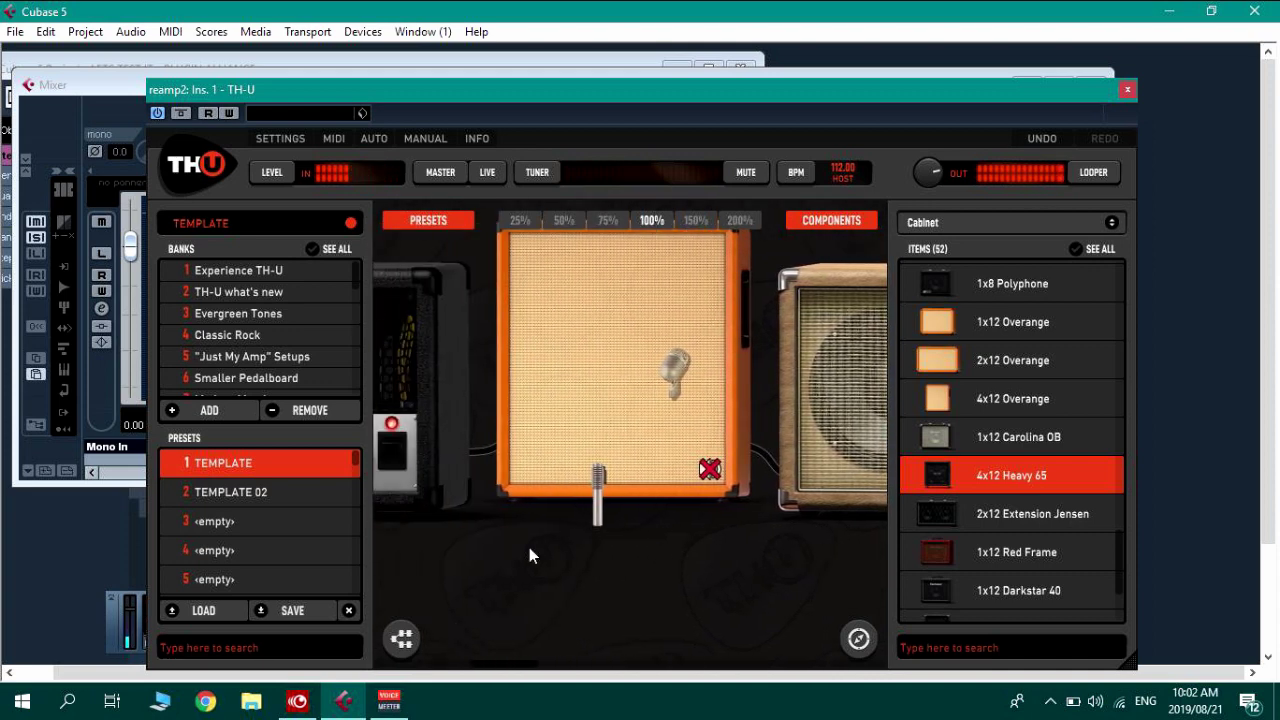
left_click_drag(529, 547, 831, 550)
left_click_drag(489, 563, 650, 565)
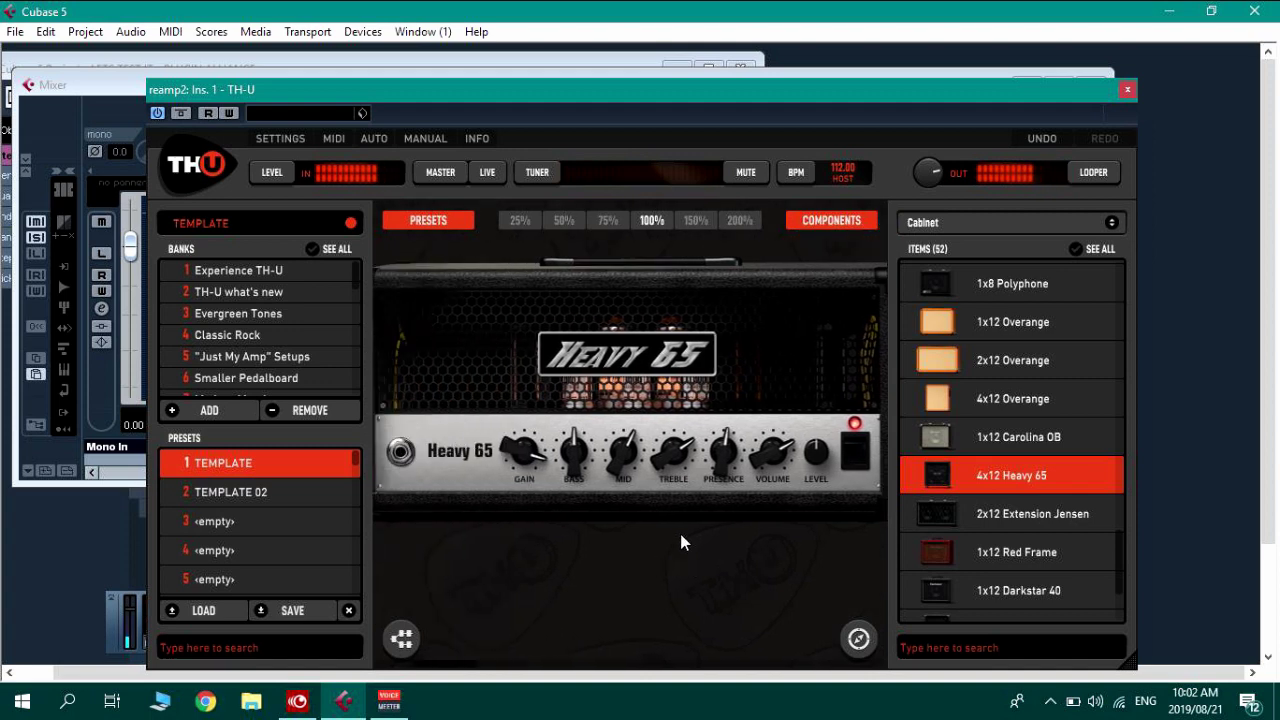
Close reamp2's TH-U and take reamp2 out of solo to hear it in the full mix.
left_click(607, 220)
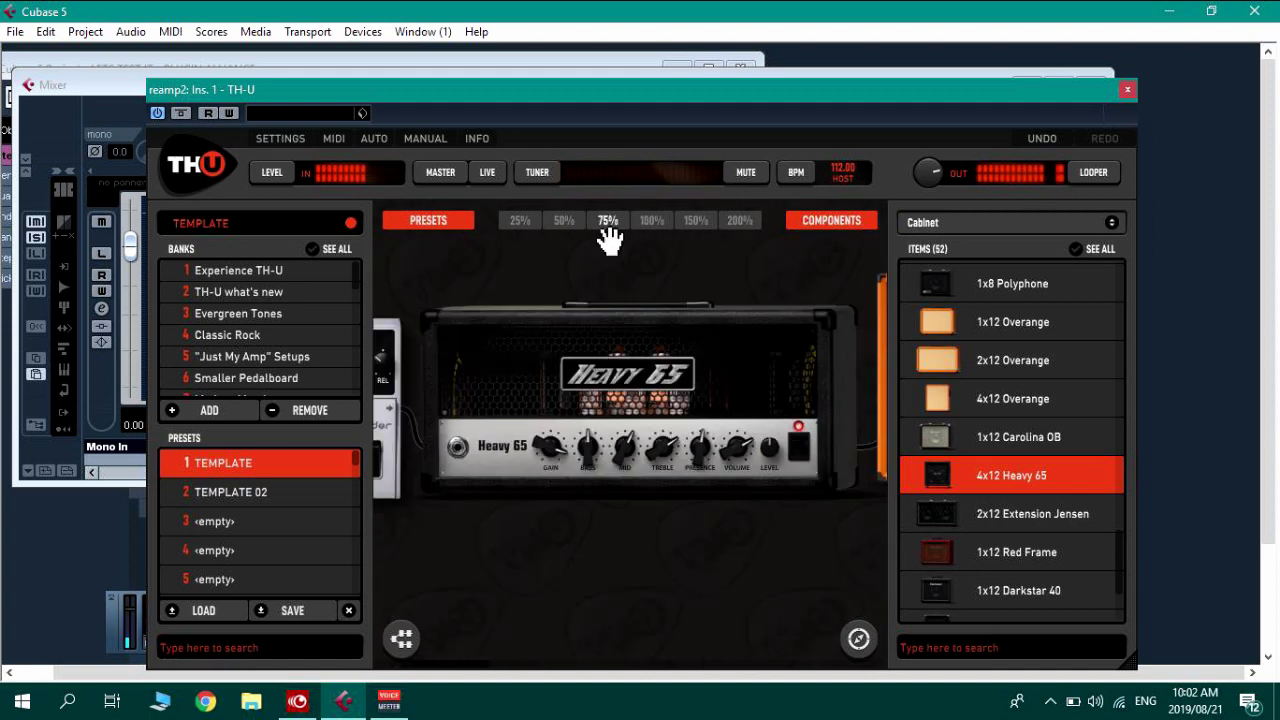
left_click(1127, 90)
left_click(1002, 115)
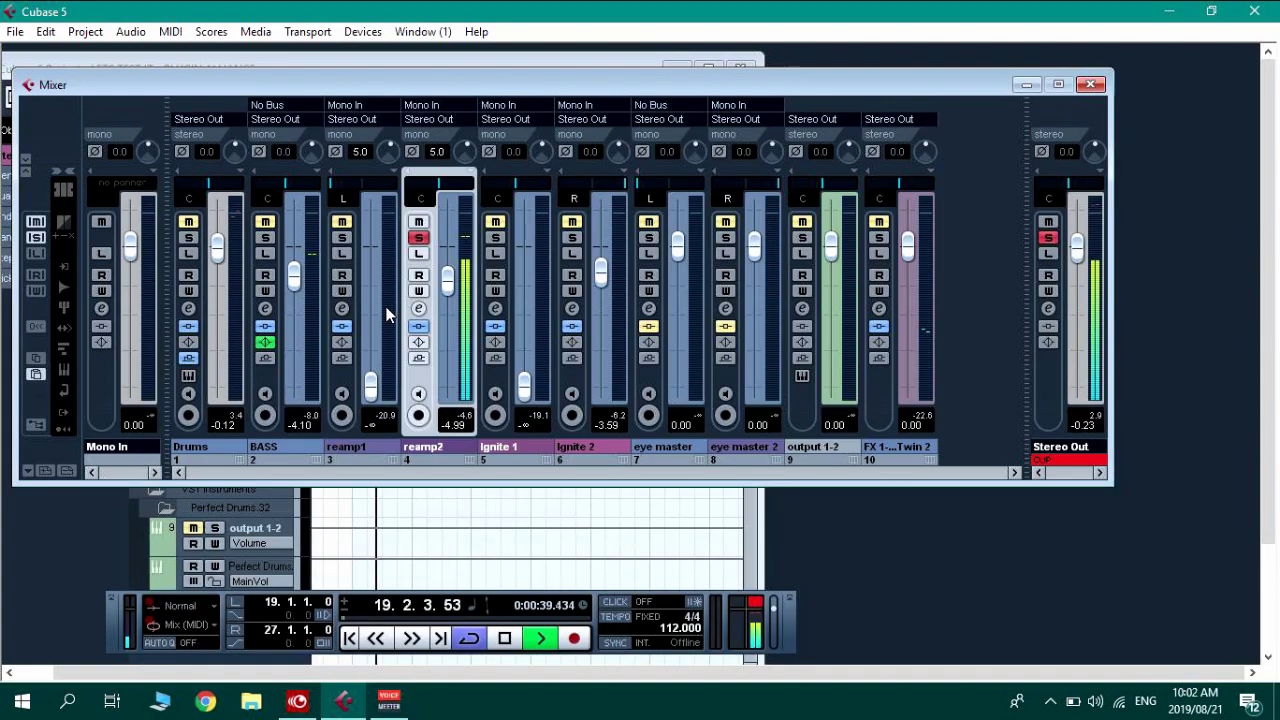
left_click(420, 238)
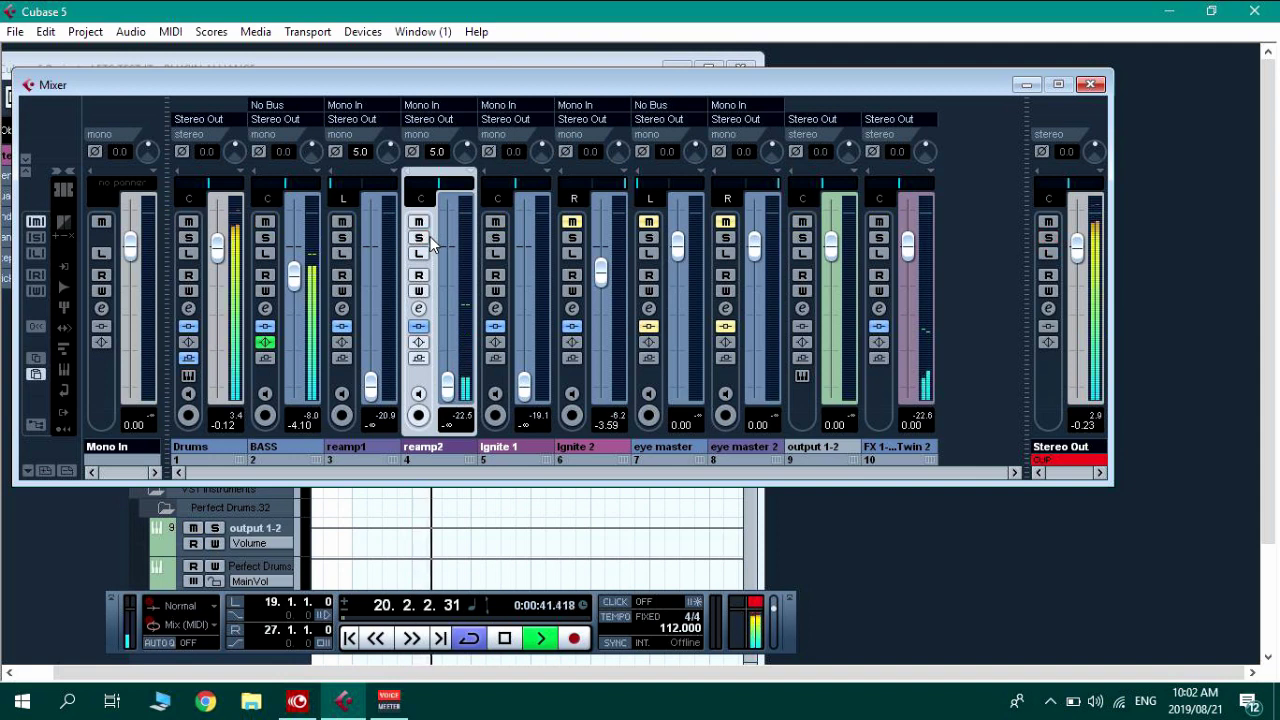
Compare reamp2 at about -2.56 dB against Ignite 1 by lowering and raising their levels, and set reamp2 to about -4.45 dB.
left_click_drag(448, 387, 448, 266)
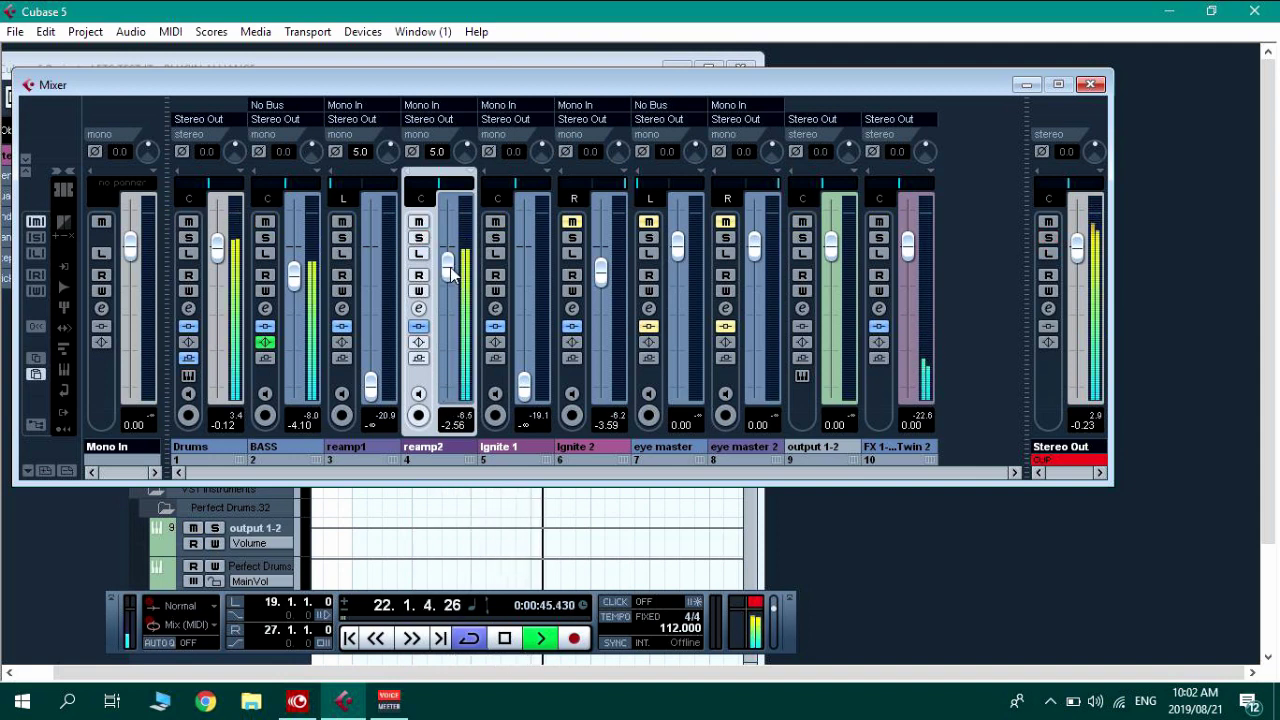
left_click_drag(449, 271, 495, 381)
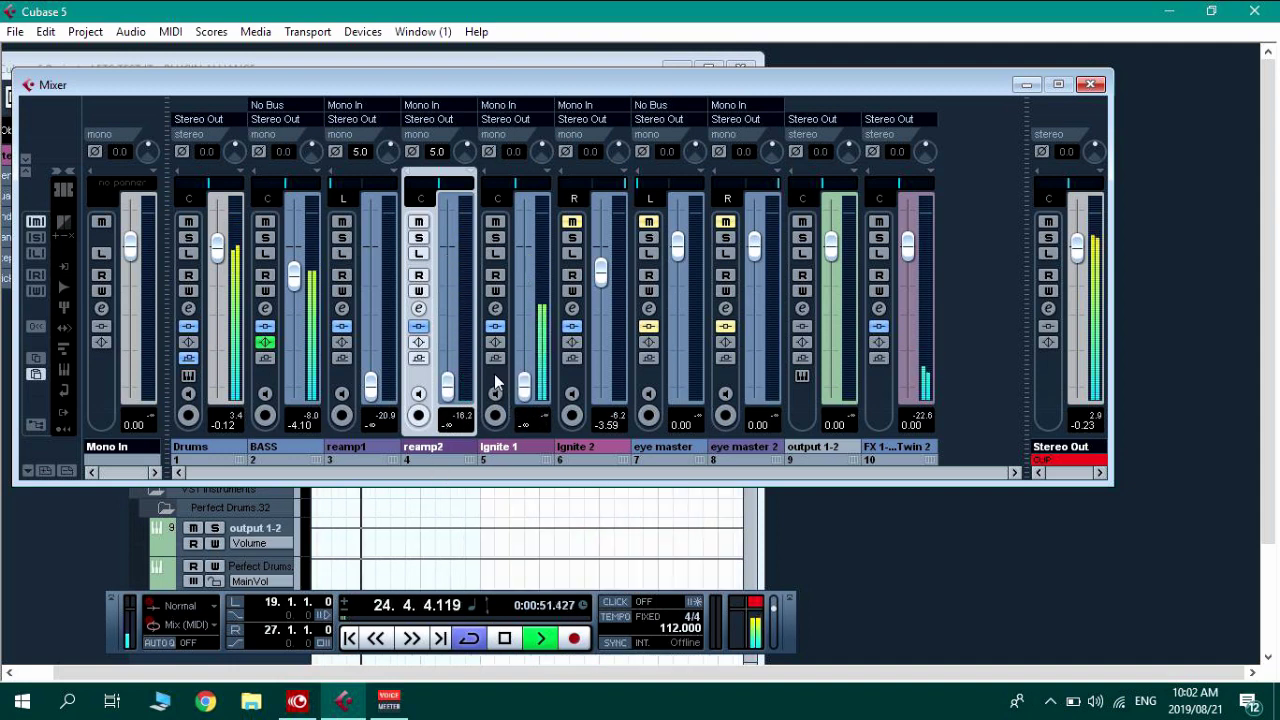
left_click(452, 288)
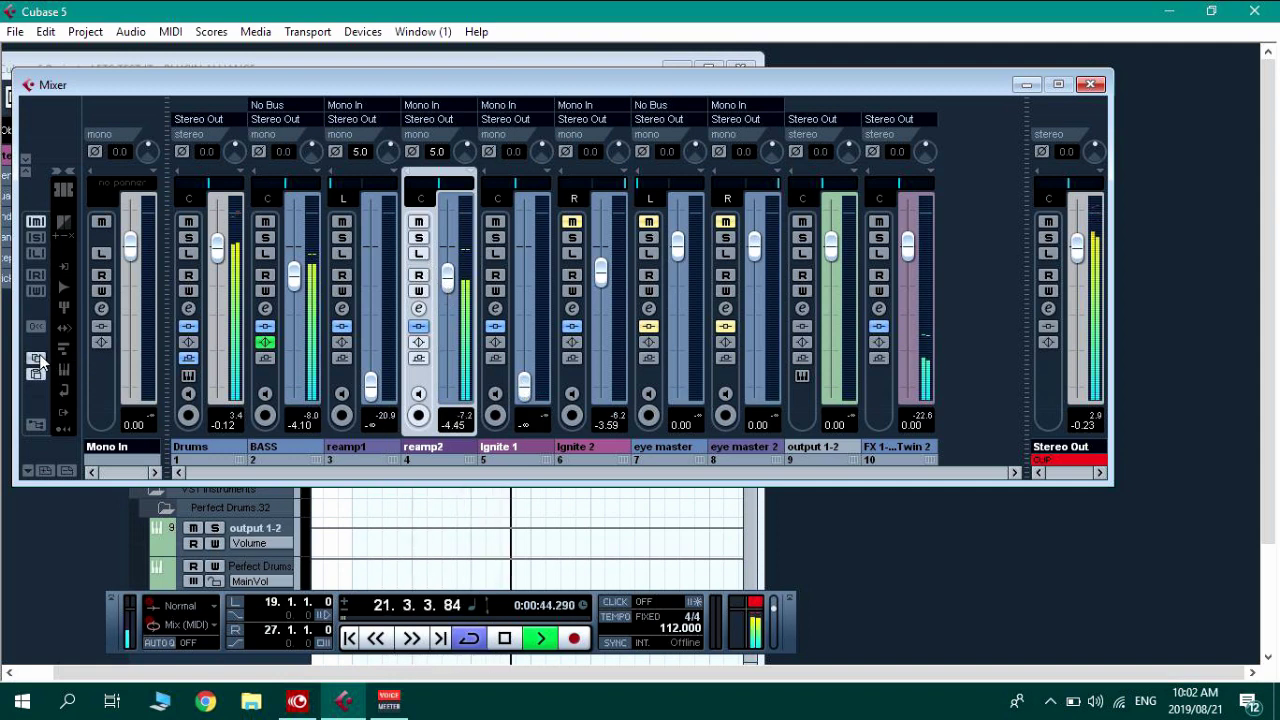
Raise reamp1 to about -4.45 dB and pan reamp2 hard right.
left_click(361, 437)
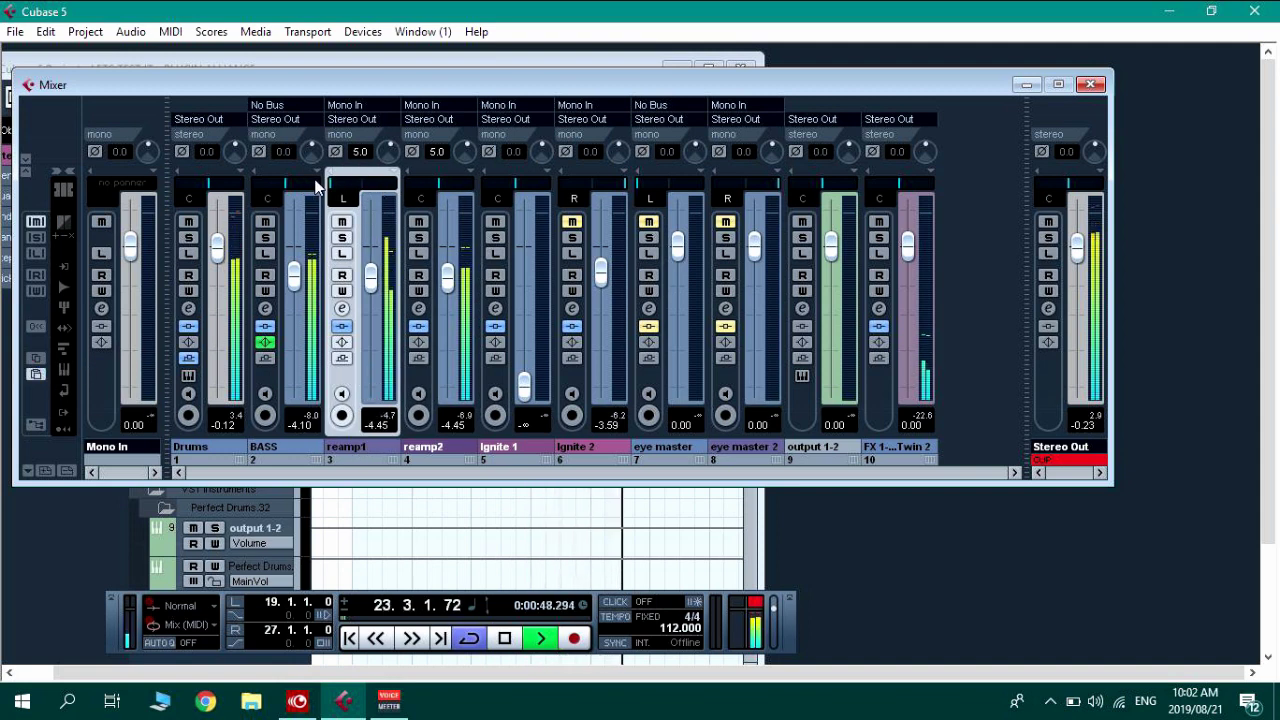
left_click(425, 437)
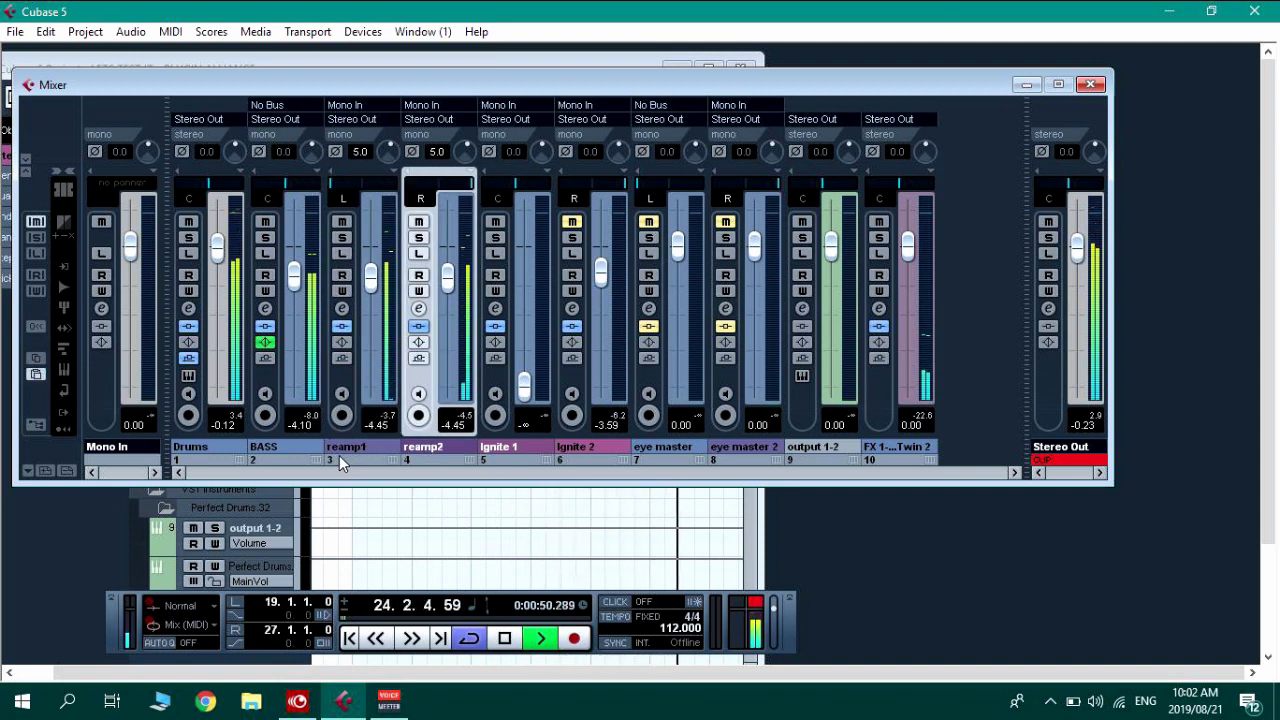
Select the reamp1 and reamp2 channels together and link them.
left_click(340, 446, "ctrl")
right_click(353, 442)
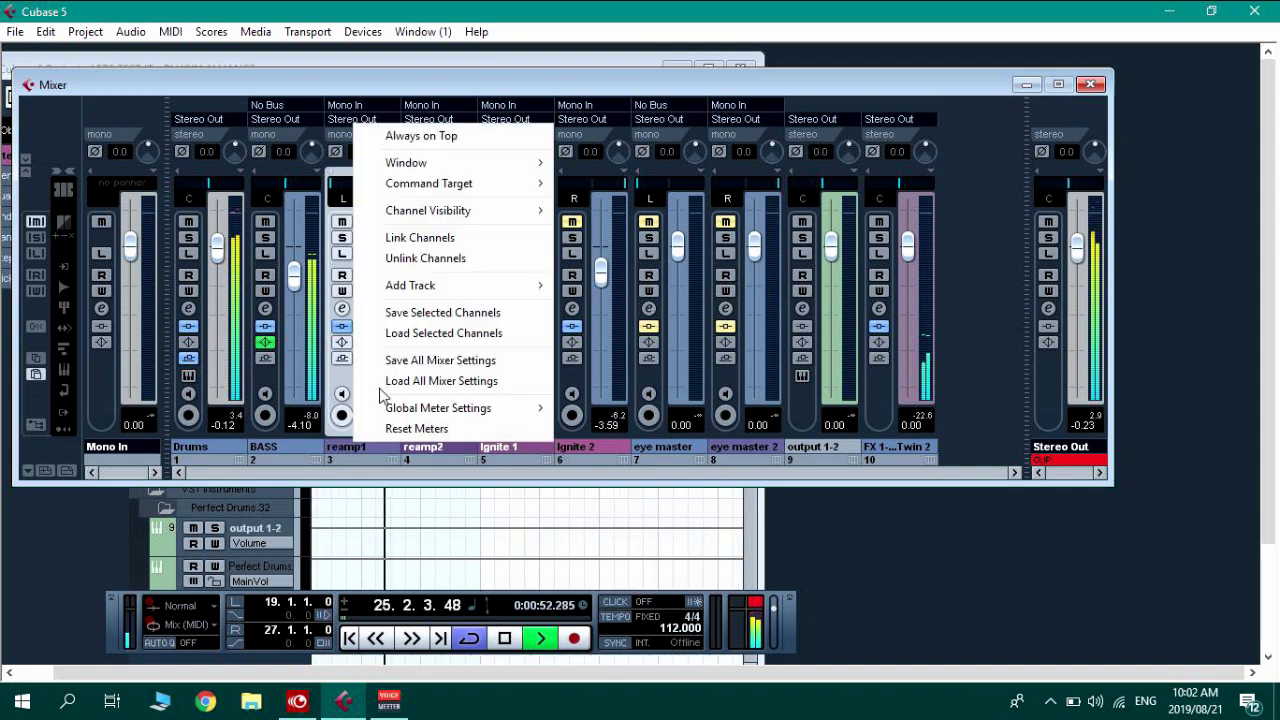
left_click(412, 240)
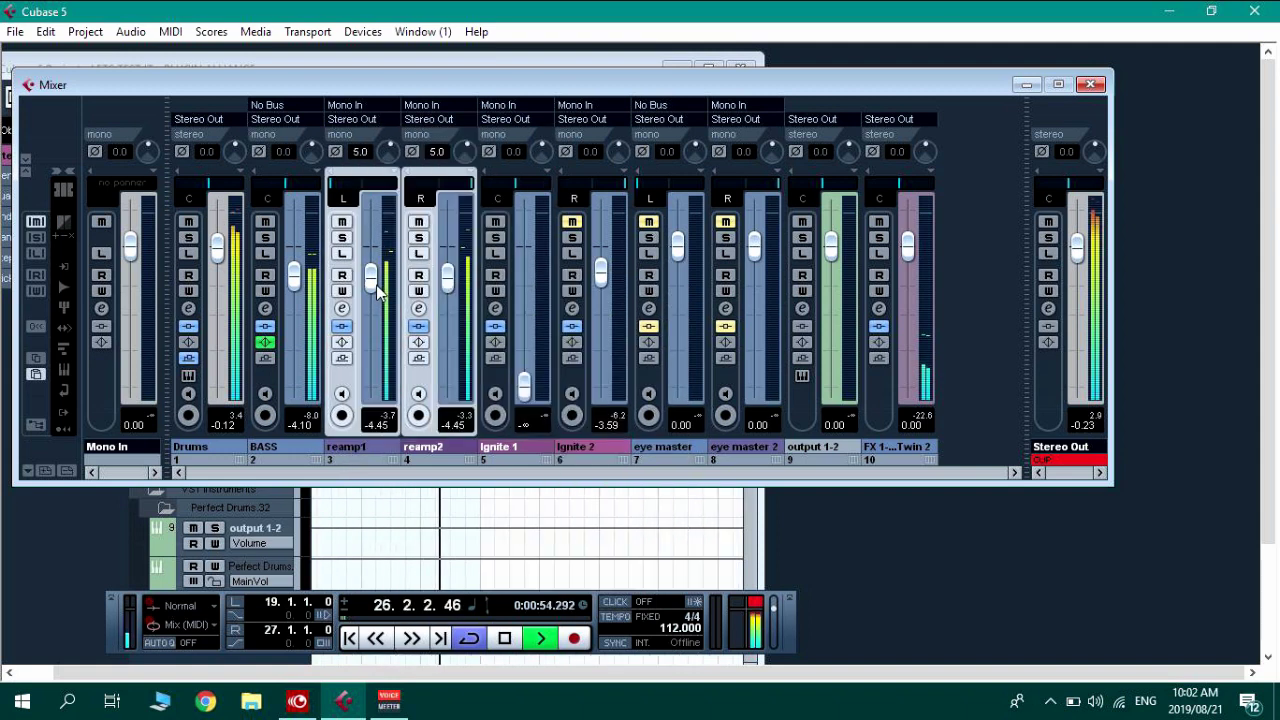
Replace the mixer with the maximized project window, and play on unlooped from just before bar 31 with Ignite 1 muted.
left_click(1090, 84)
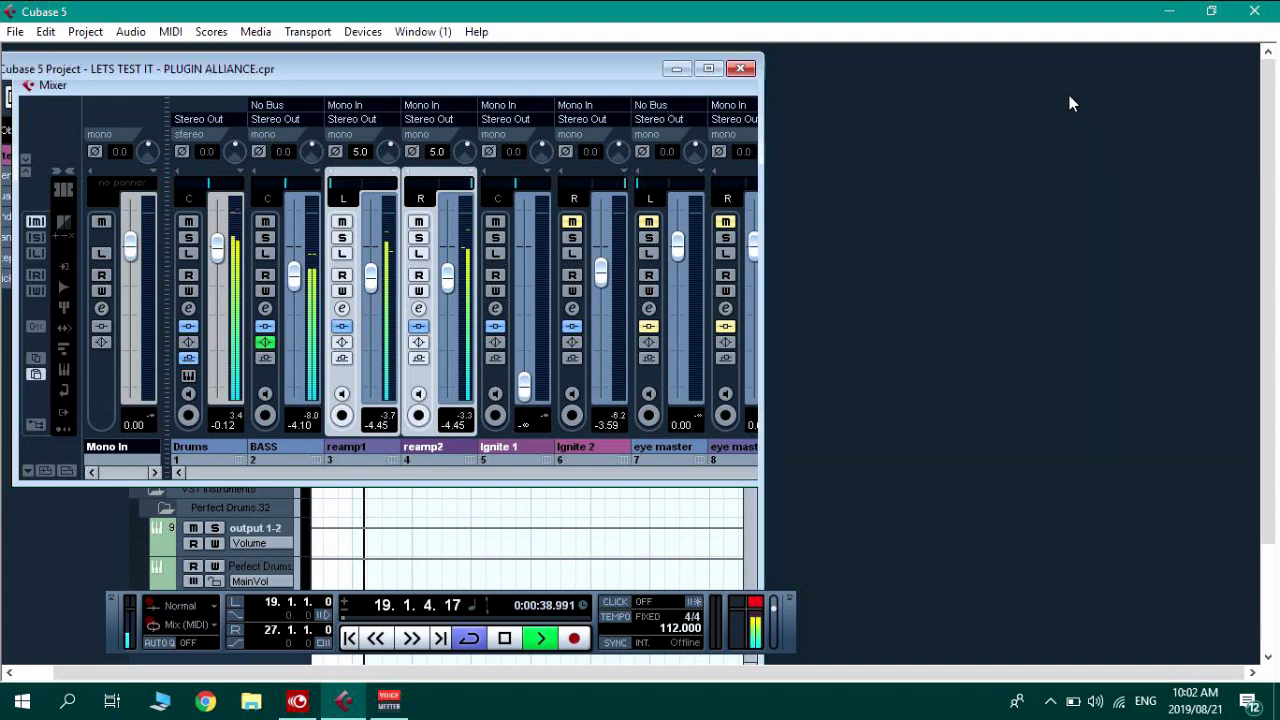
left_click(708, 68)
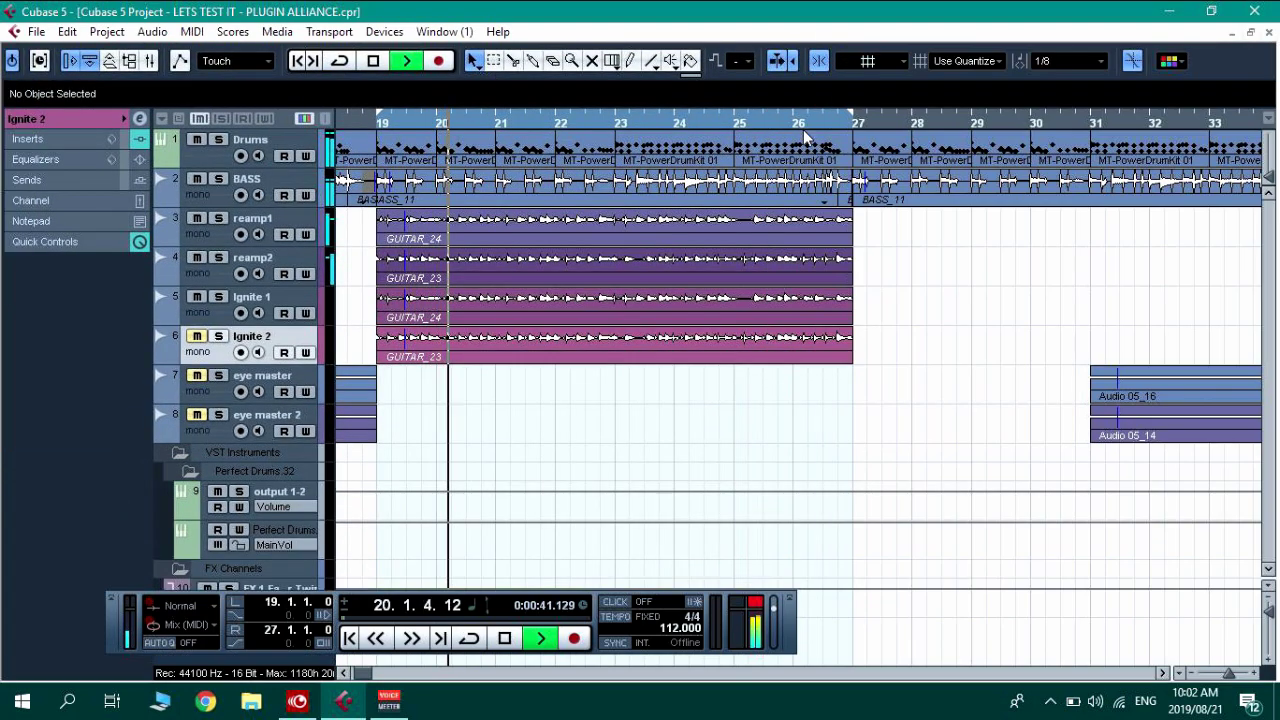
left_click(845, 118)
left_click(1076, 122)
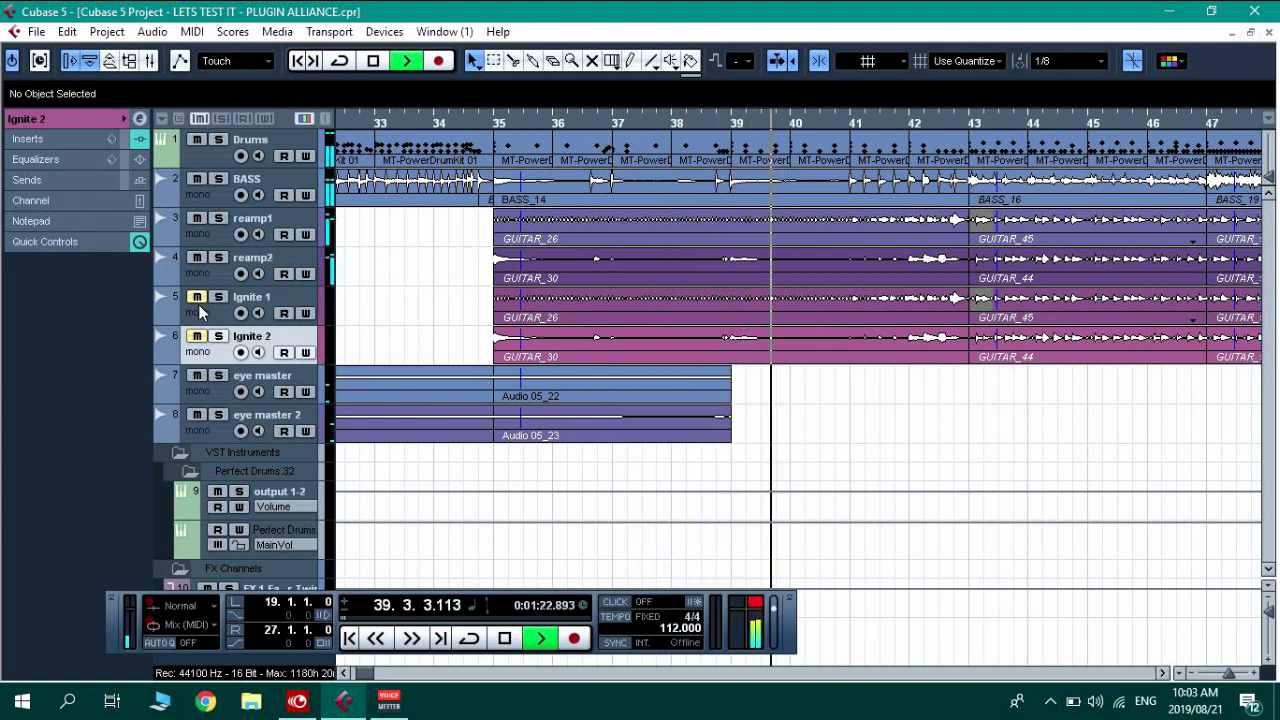
In the mixer, rebalance the levels: linked reamp channels at about -2.85 dB, BASS at about -12.32 dB and Drums at about -0.56 dB.
key("F3")
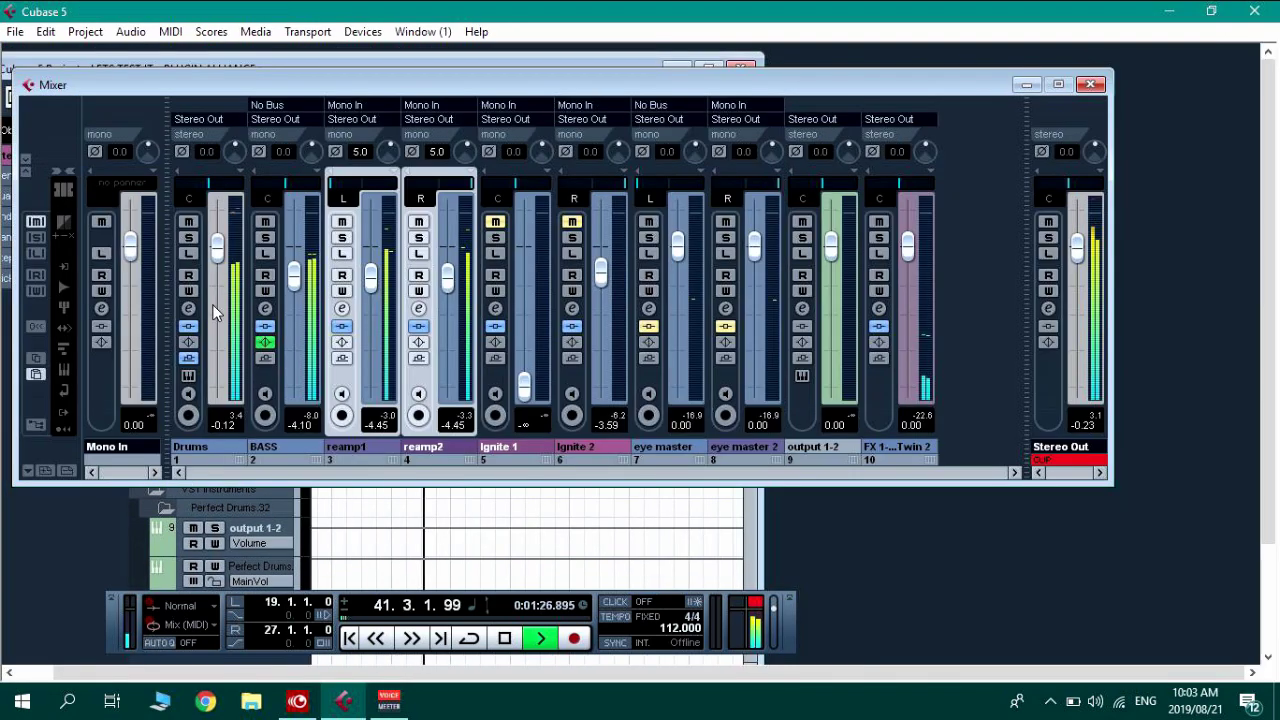
left_click_drag(377, 280, 377, 277)
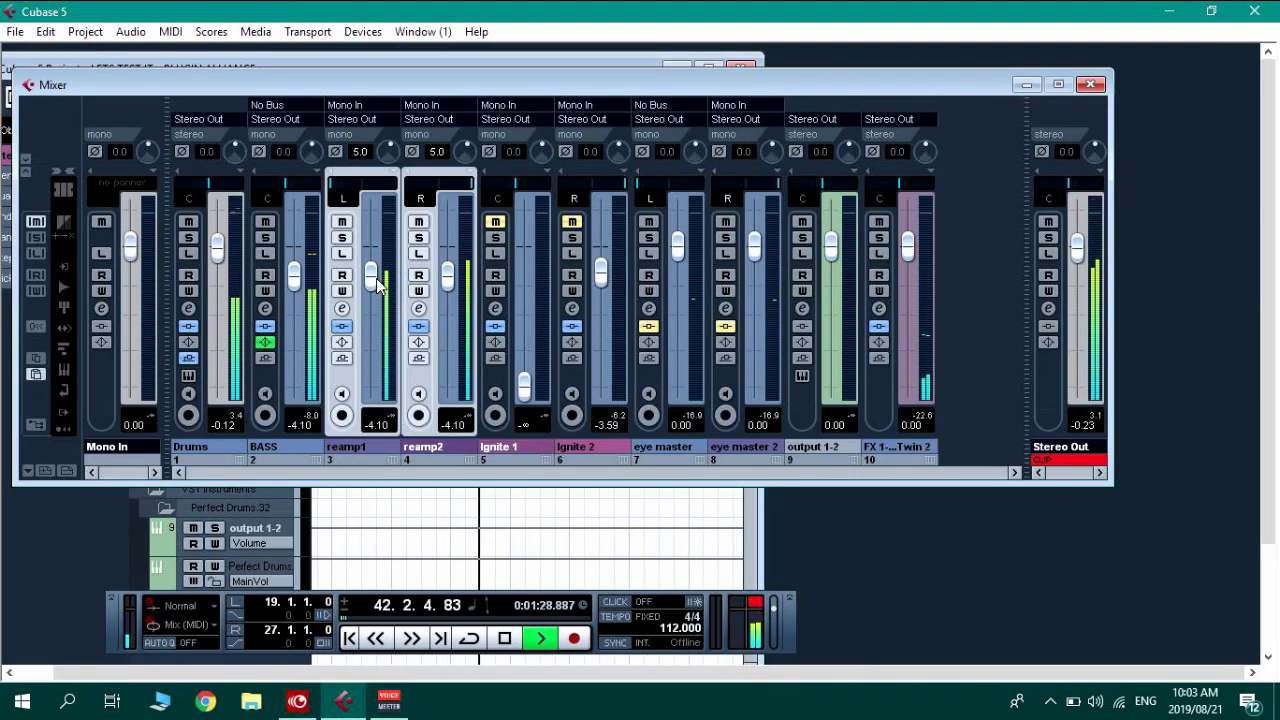
left_click_drag(296, 276, 296, 285)
left_click_drag(228, 258, 231, 265)
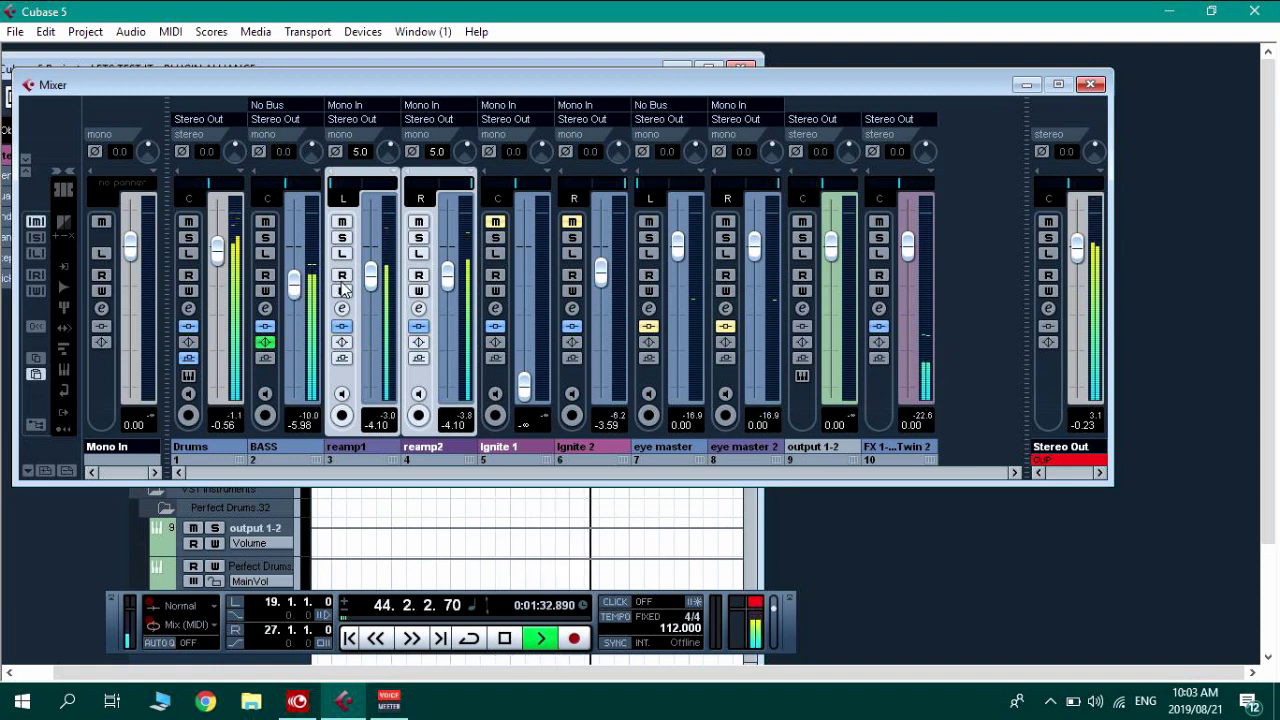
left_click_drag(376, 285, 376, 277)
left_click_drag(296, 285, 298, 321)
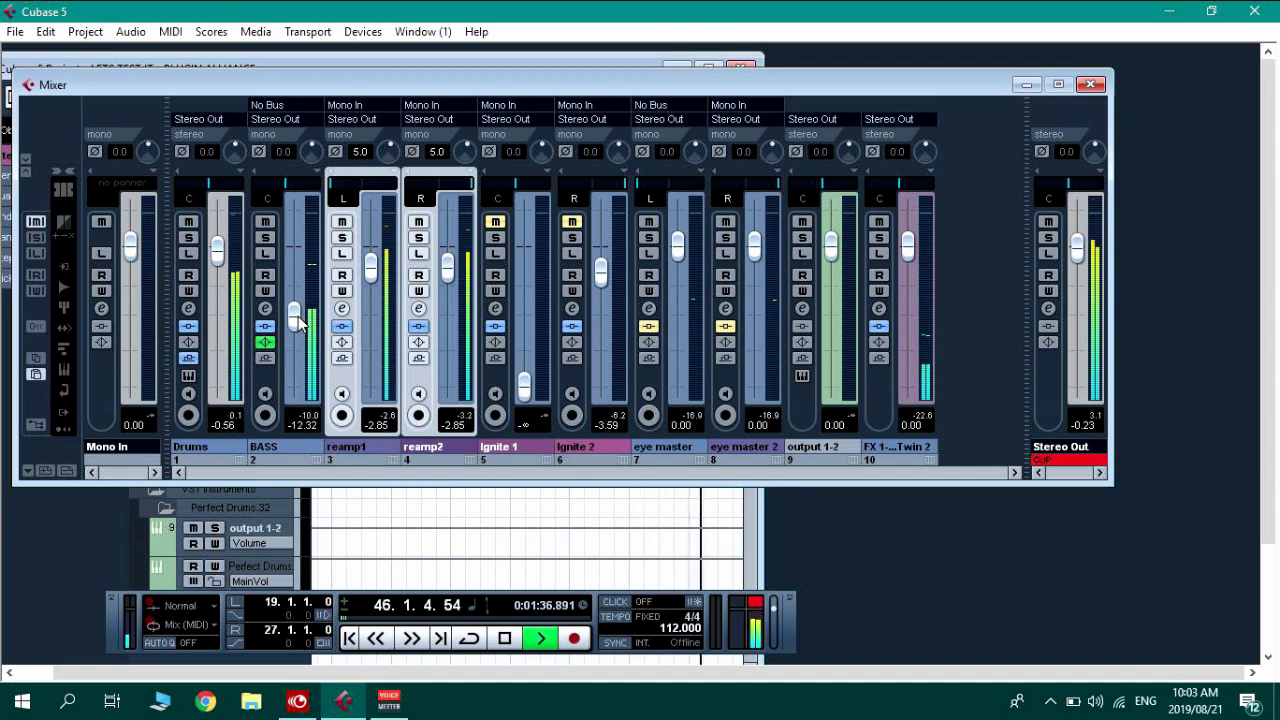
Replace the mixer with the maximized project window and select the reamp2 track.
key("F3")
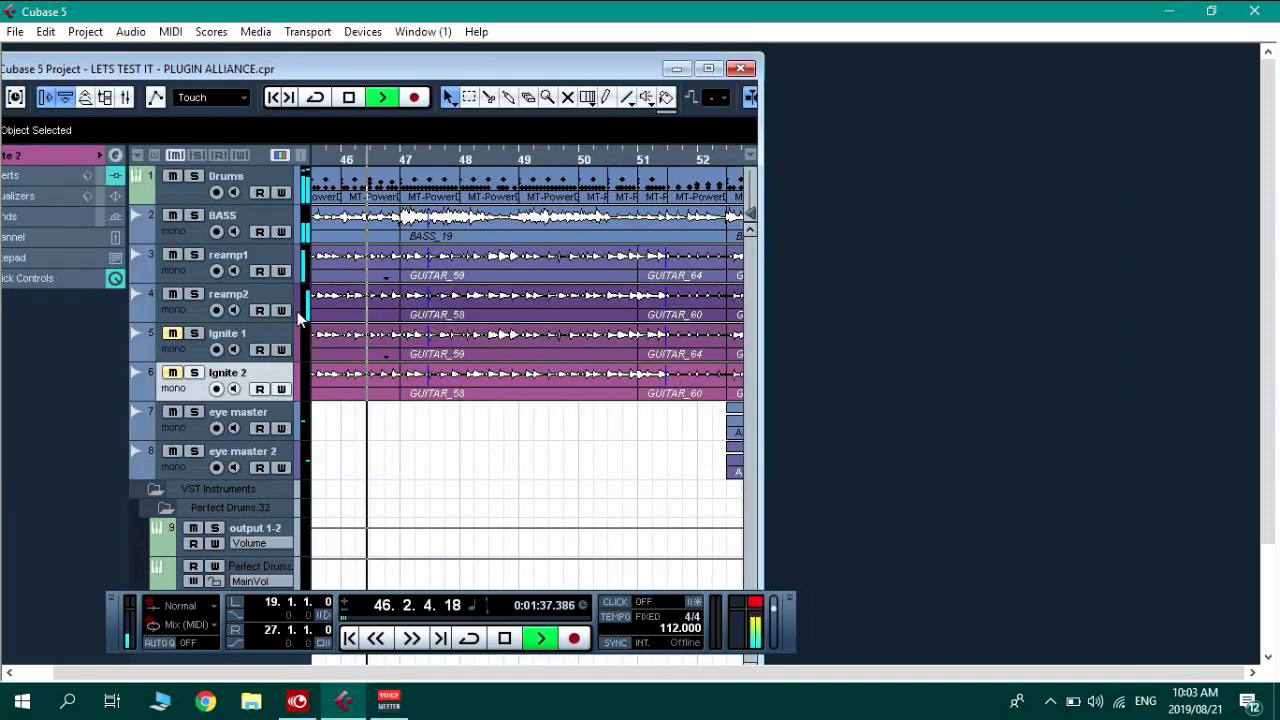
left_click(709, 70)
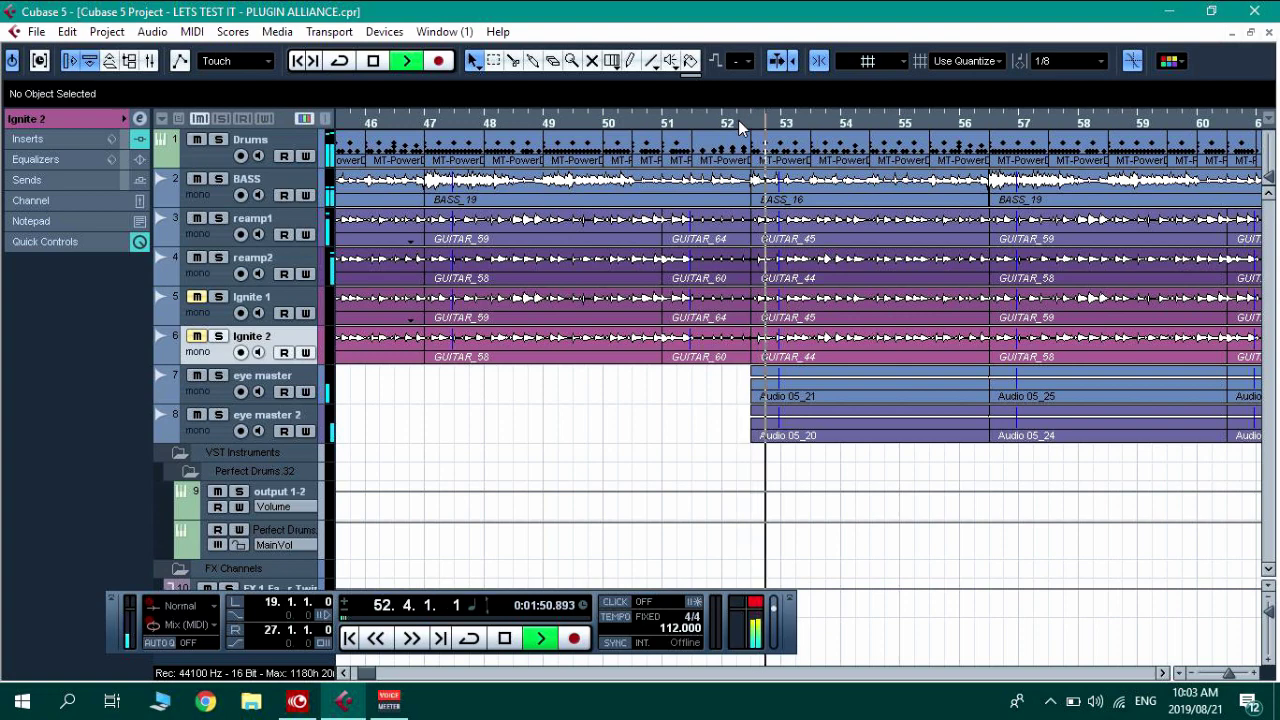
left_click(198, 265)
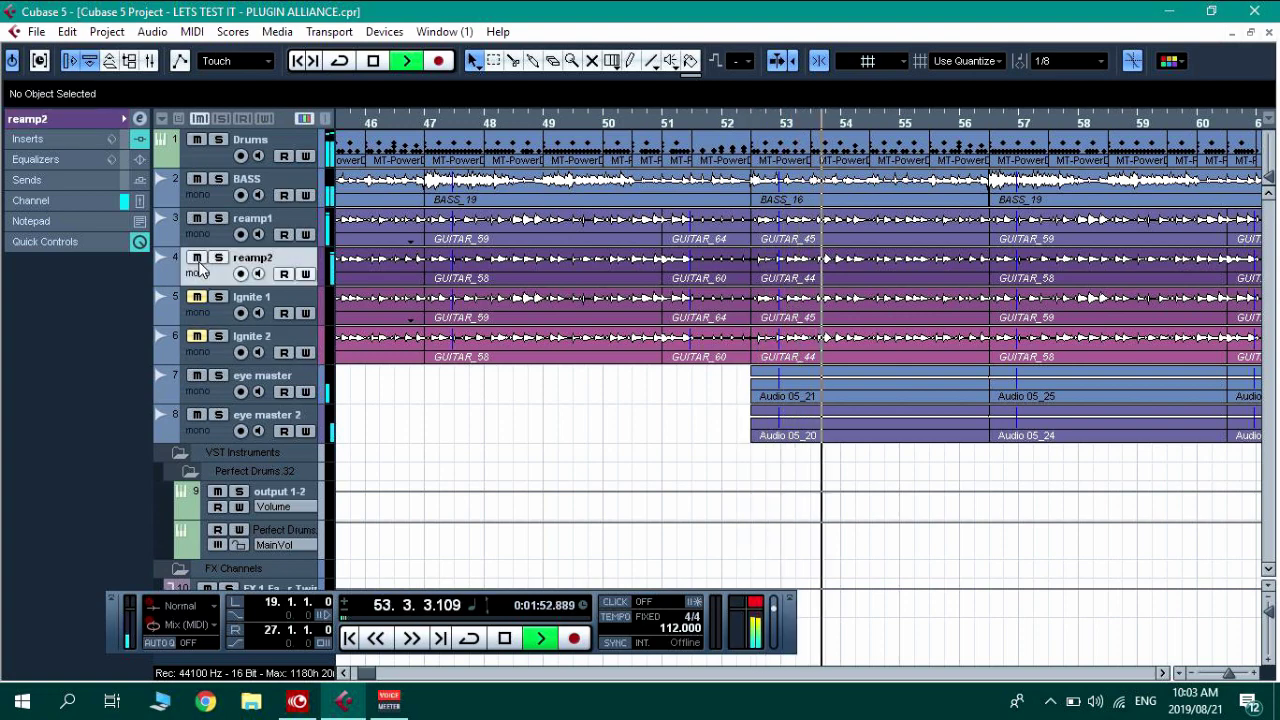